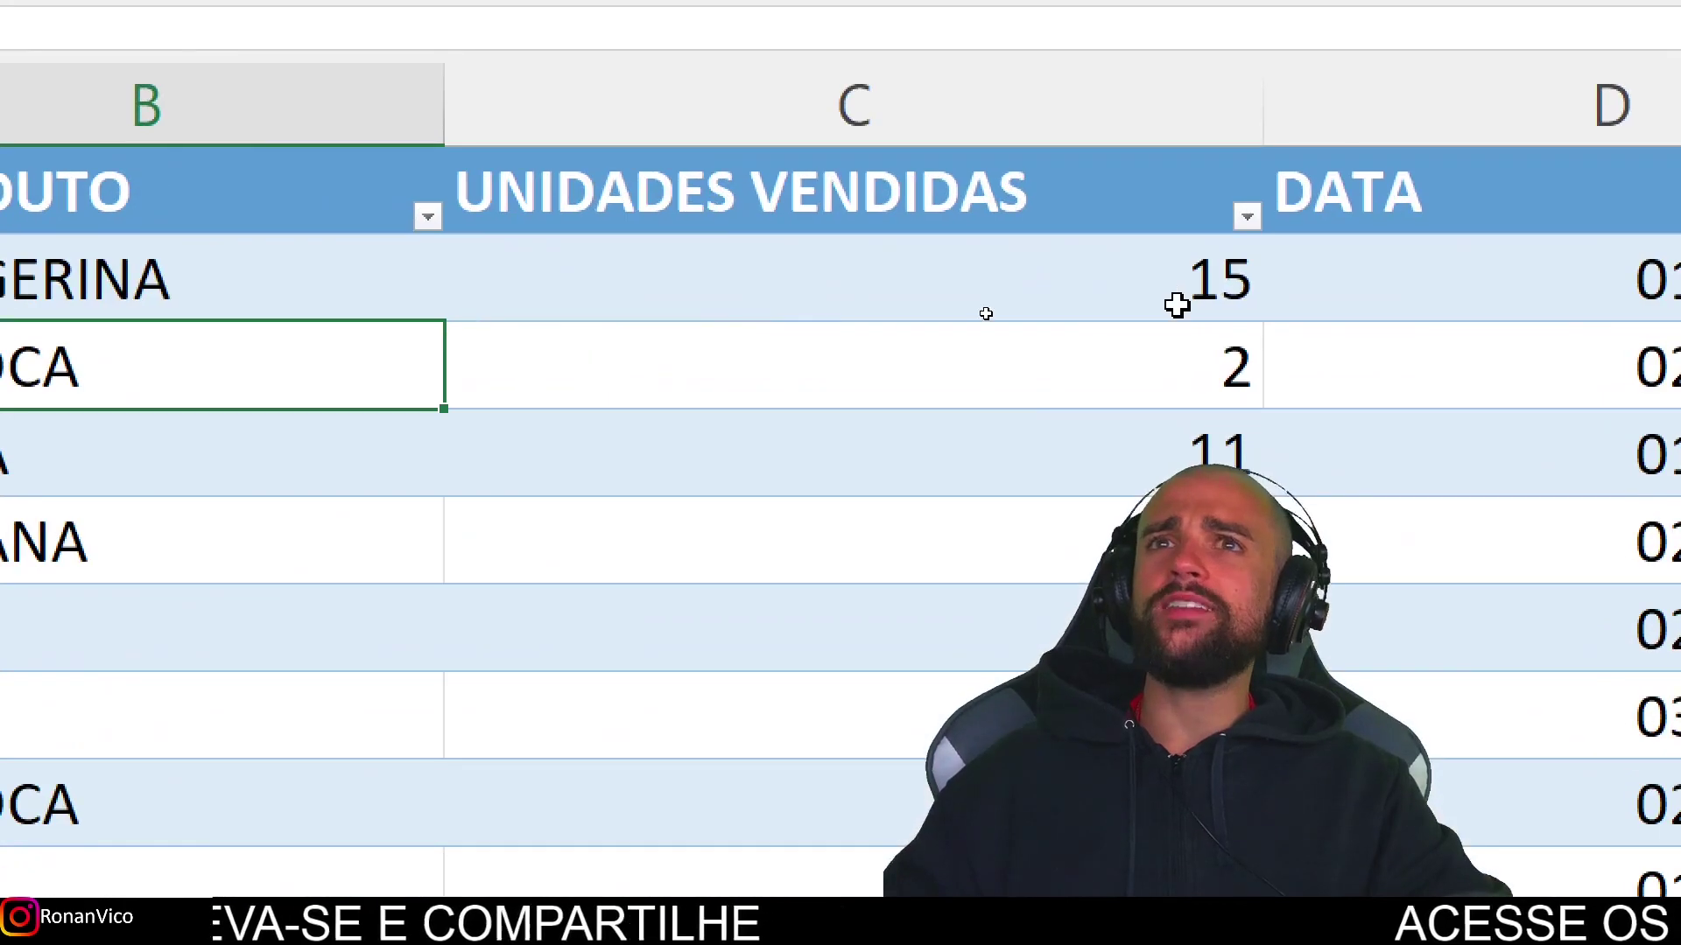
Compare the columns of the TB_VENDAS and TB_FATURAMENTO workbooks with their windows overlapping, and minimize both workbooks
left_click(194, 307)
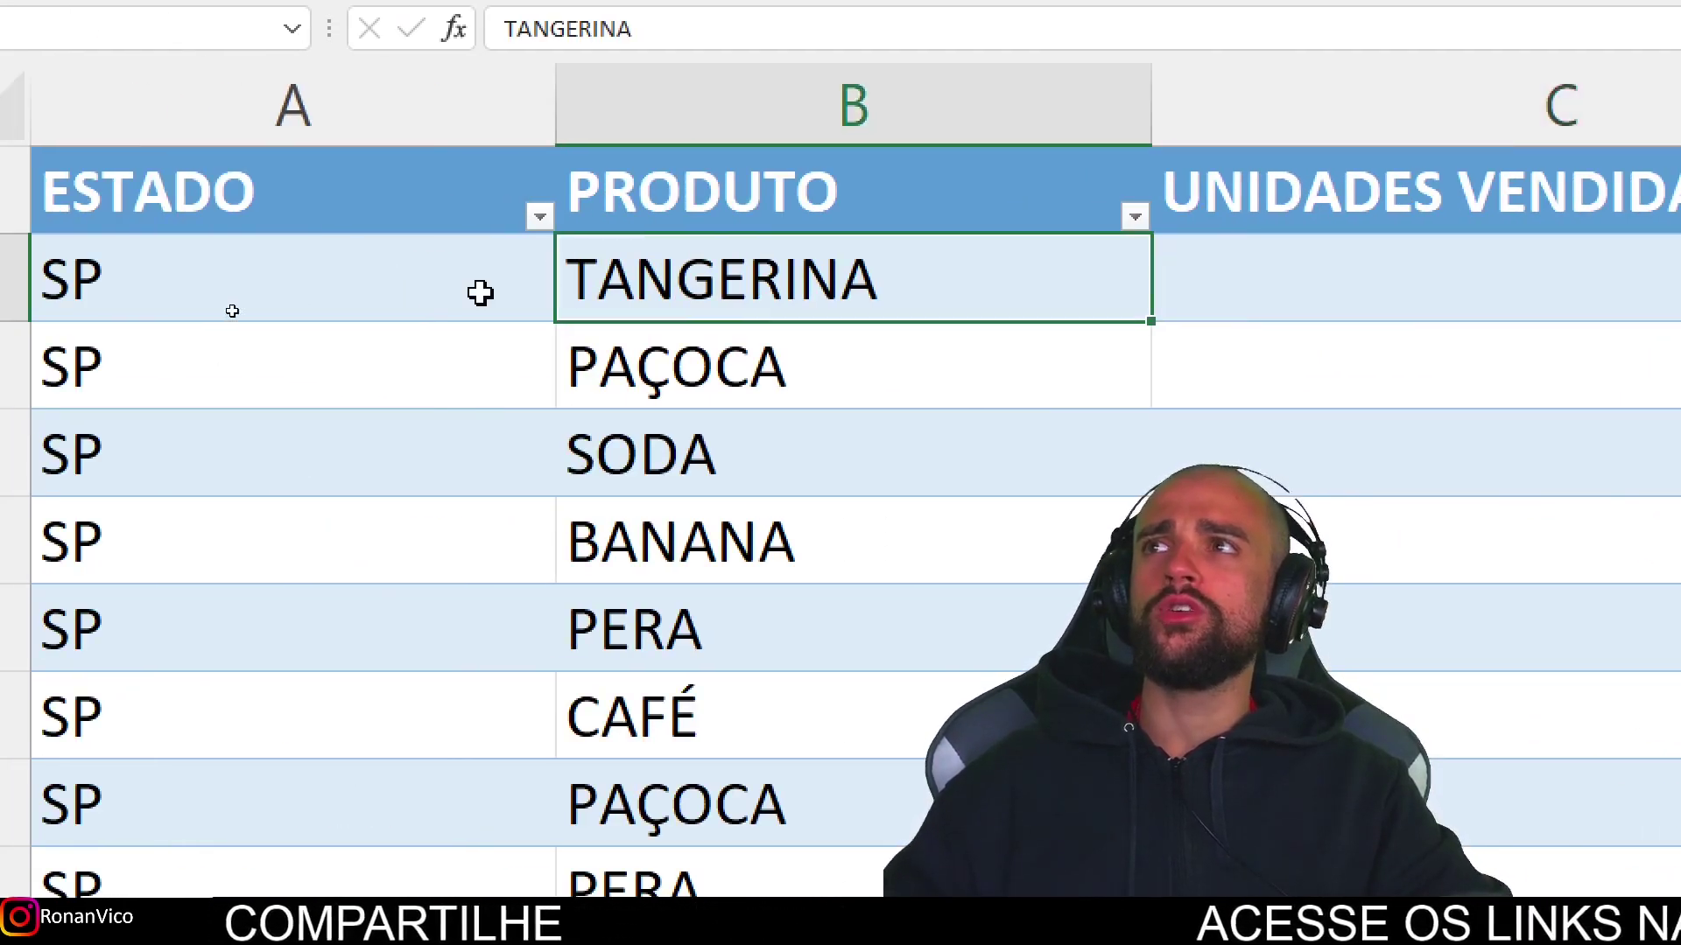
left_click(425, 314)
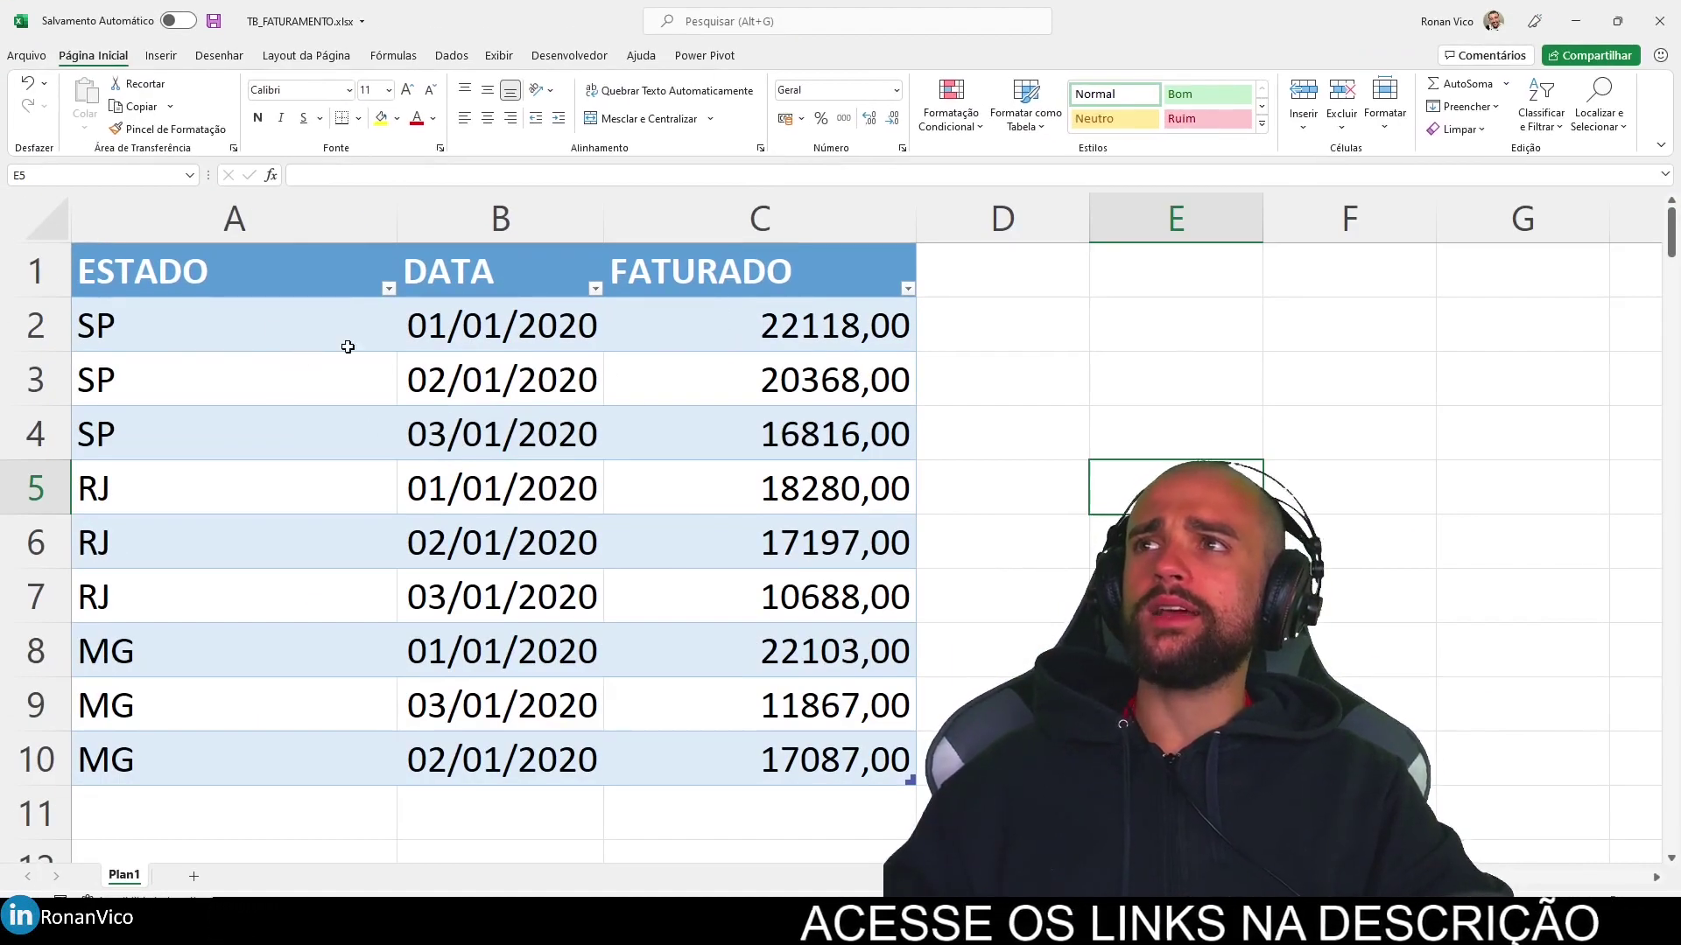
left_click(794, 334)
left_click_drag(1047, 36, 1036, 506)
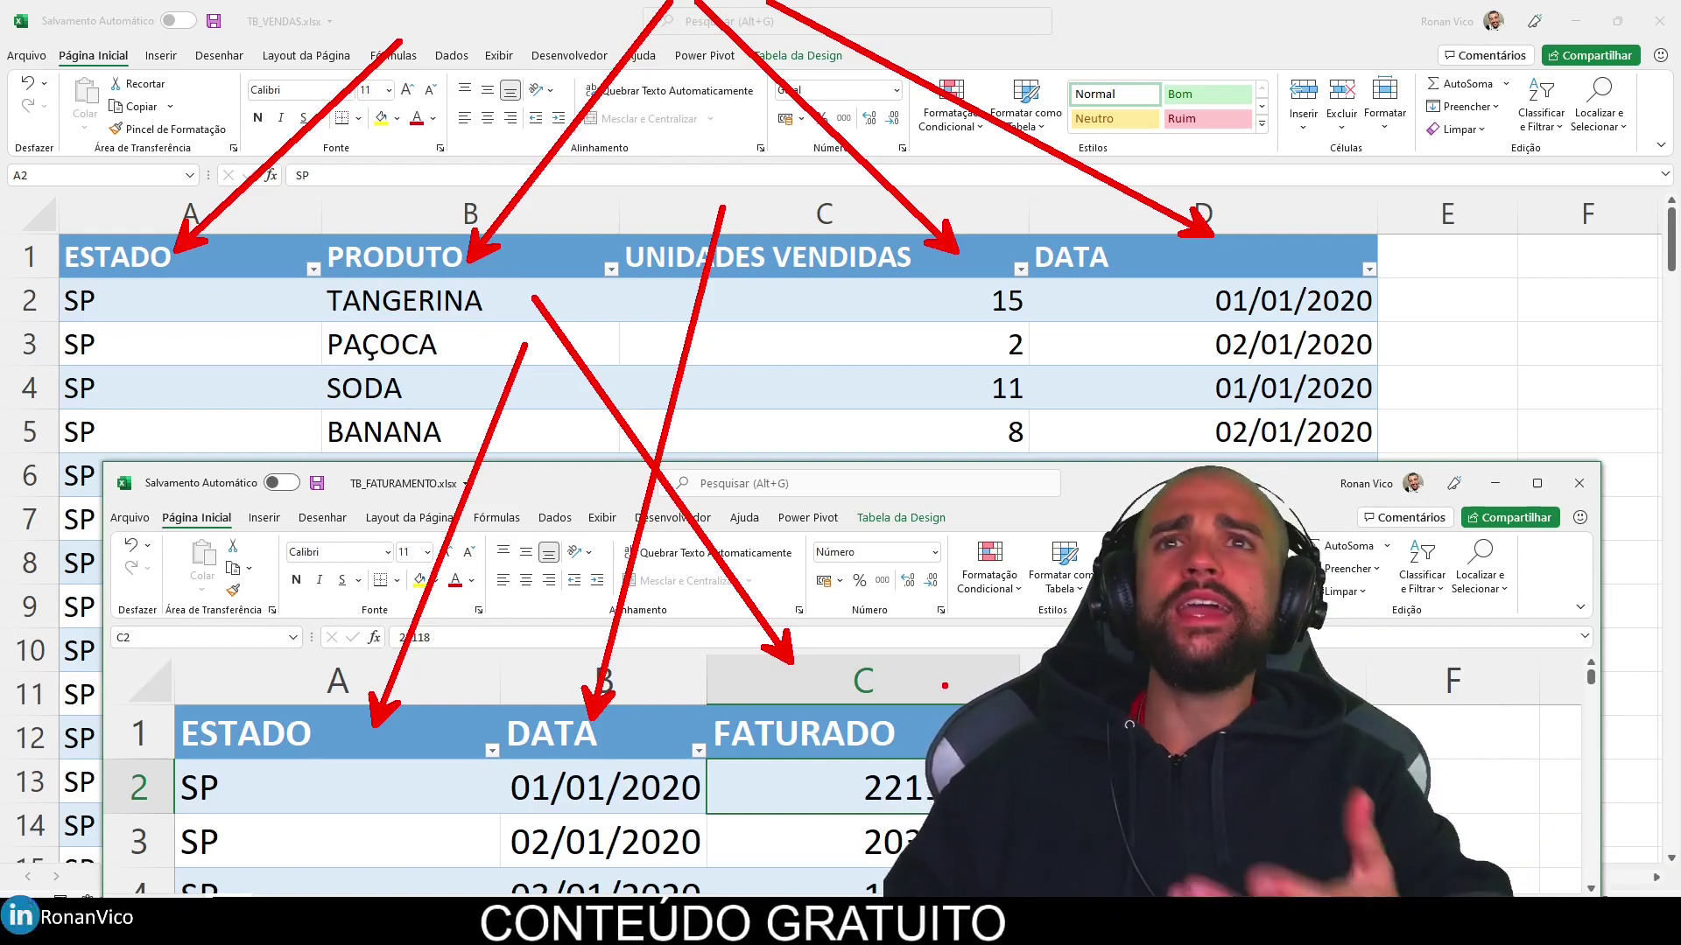
key("Escape")
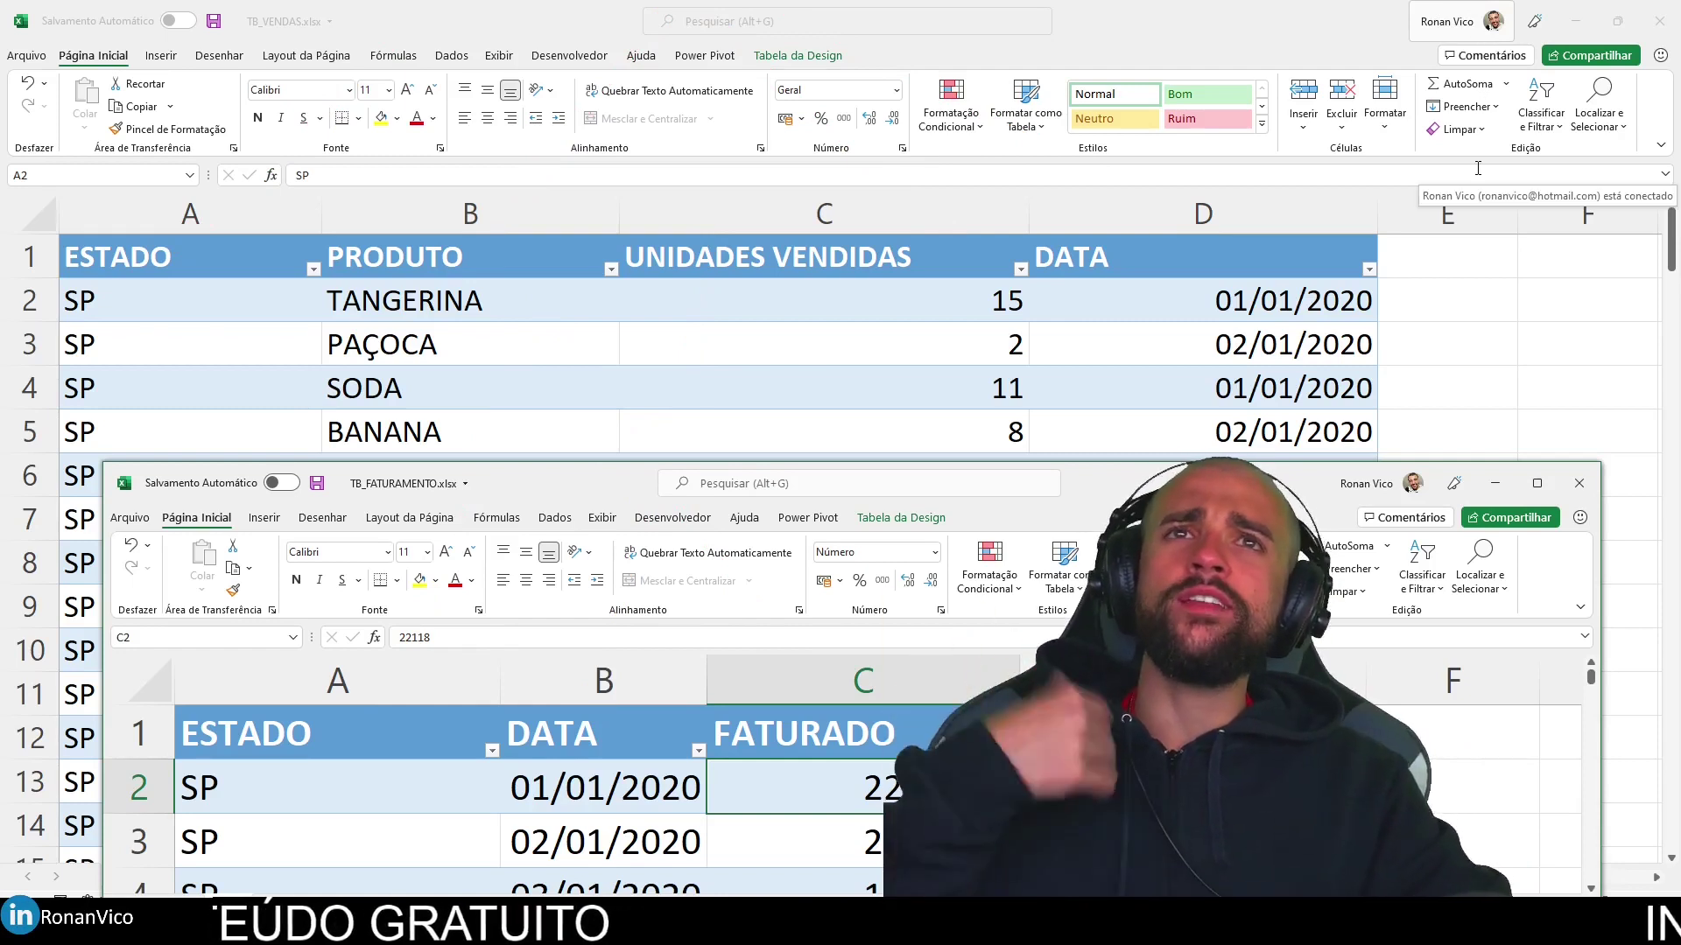
left_click(1491, 482)
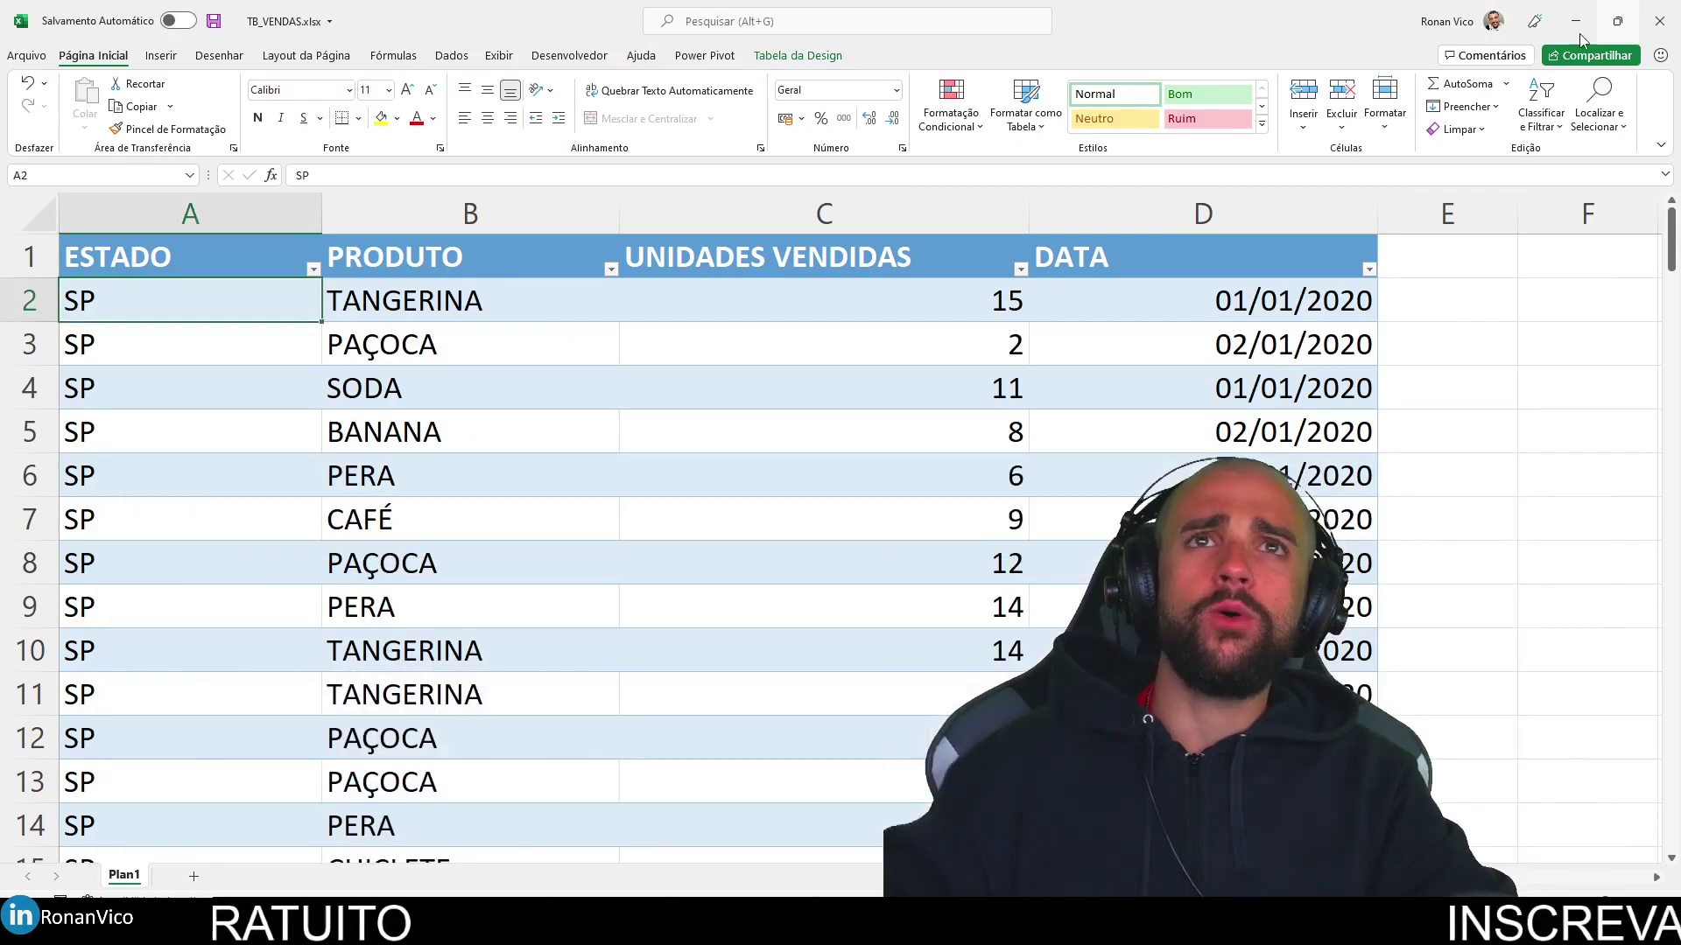
left_click(1575, 20)
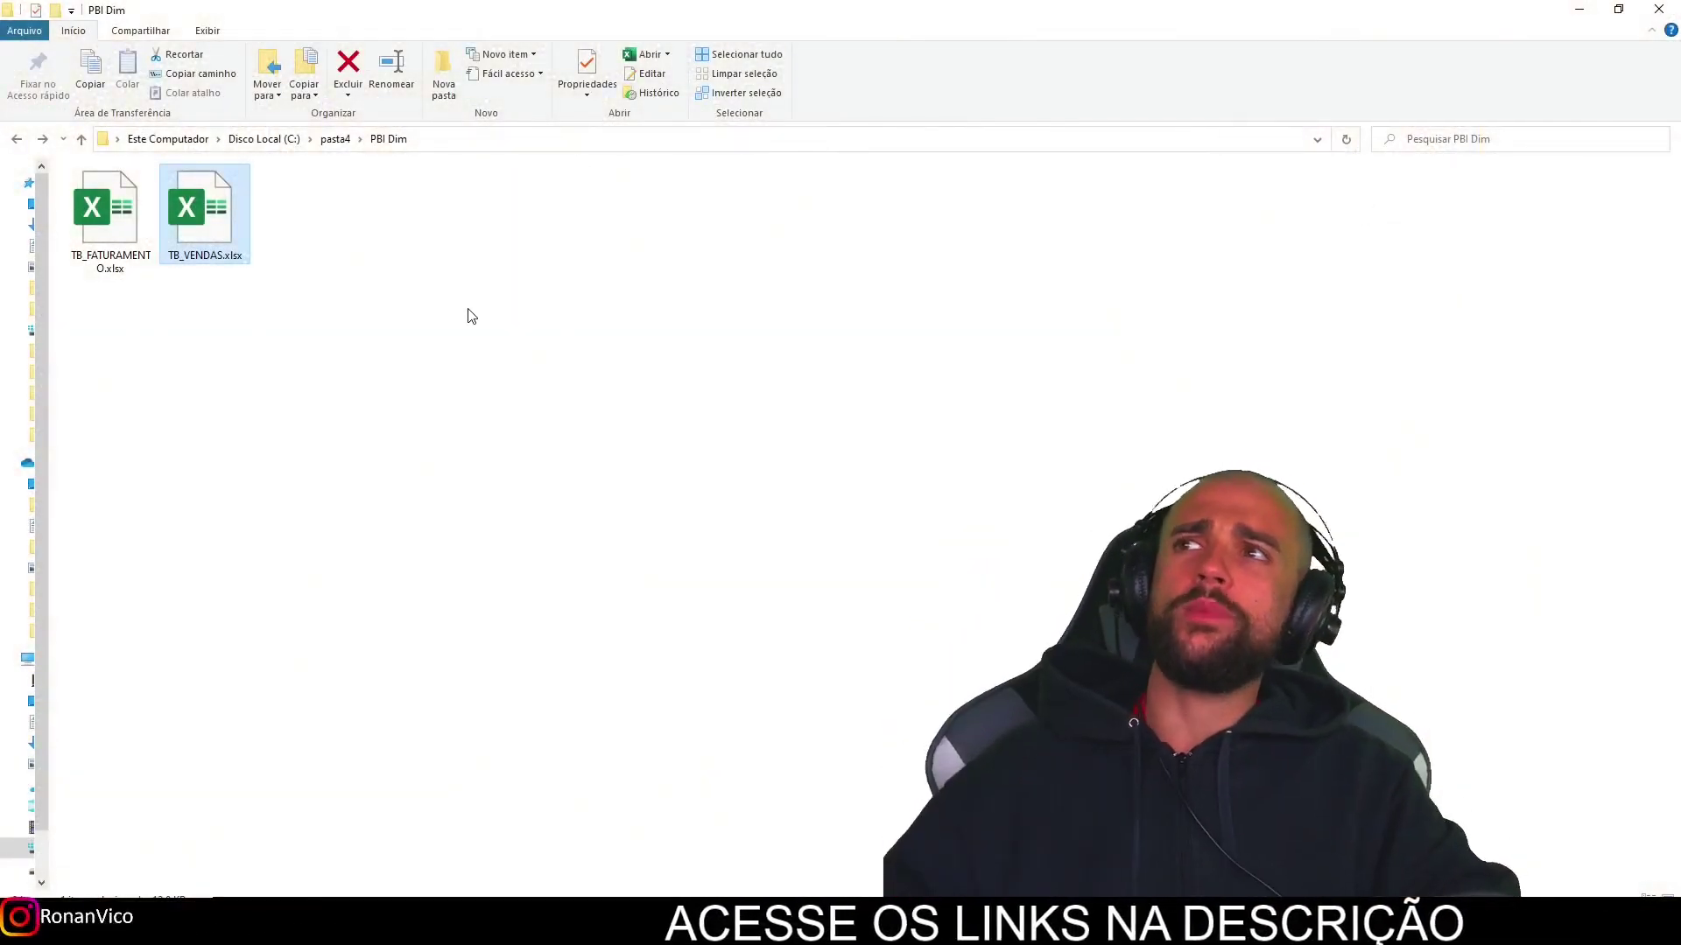
Switch to Power BI Desktop and open TB_FATURAMENTO.xlsx from C:\pasta4\PBI Dim as an Excel workbook source
left_click(476, 313)
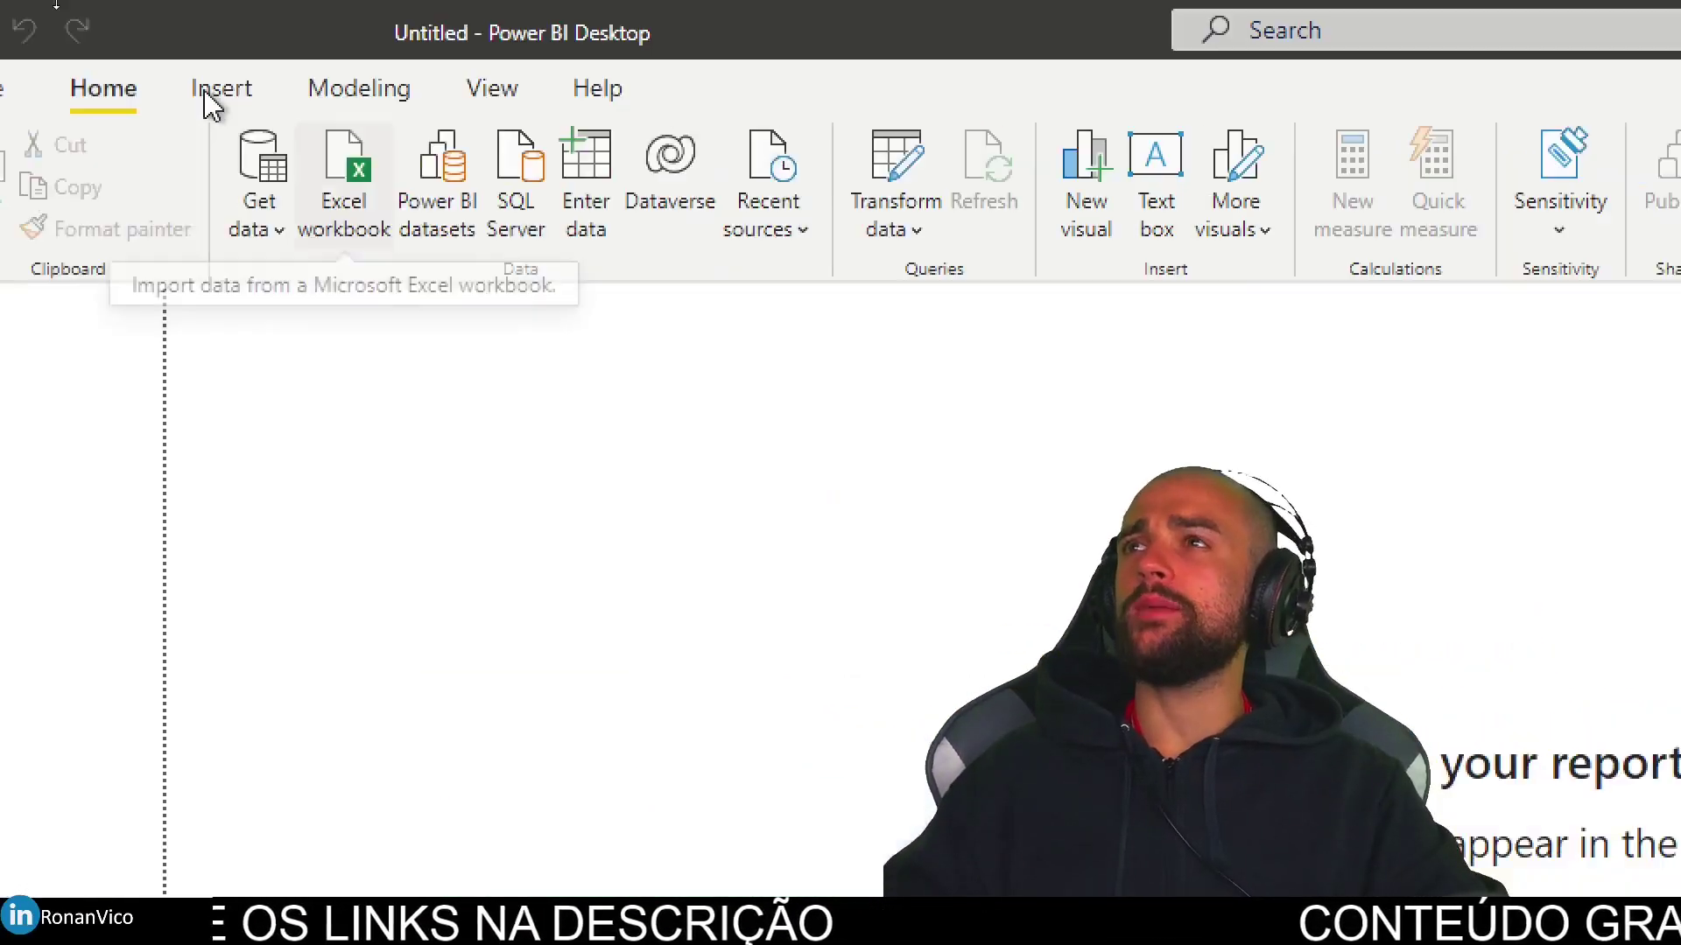
left_click(350, 229)
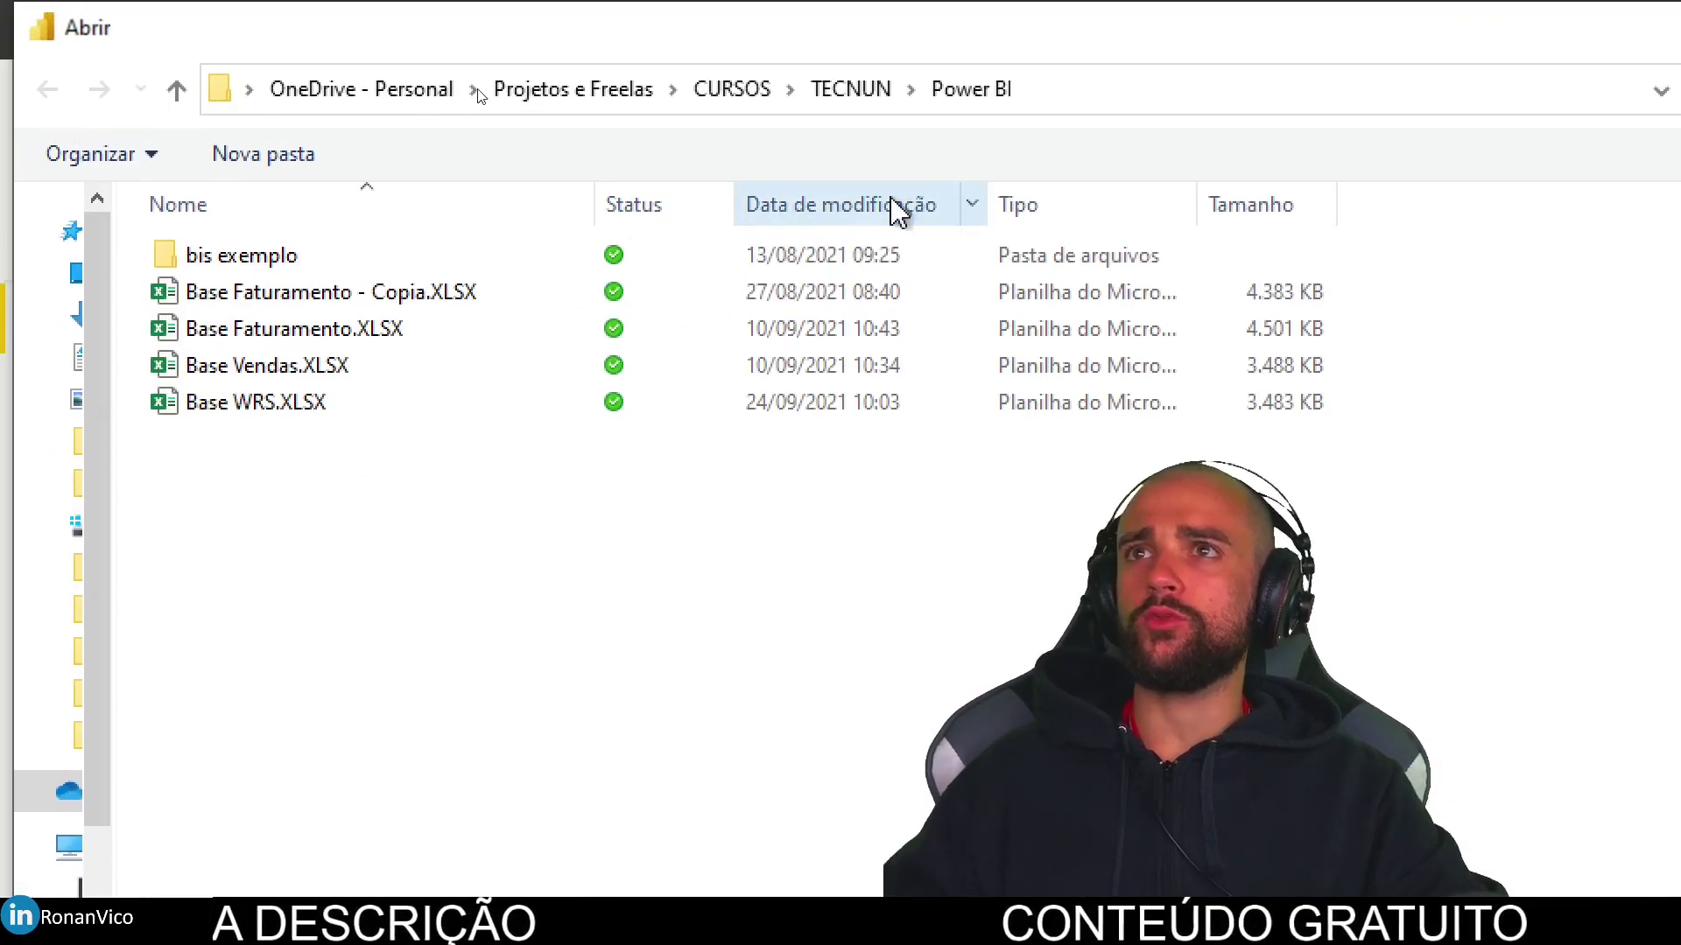
left_click(534, 41)
type("C:\\pasta4\\PBI Dim")
key("Return")
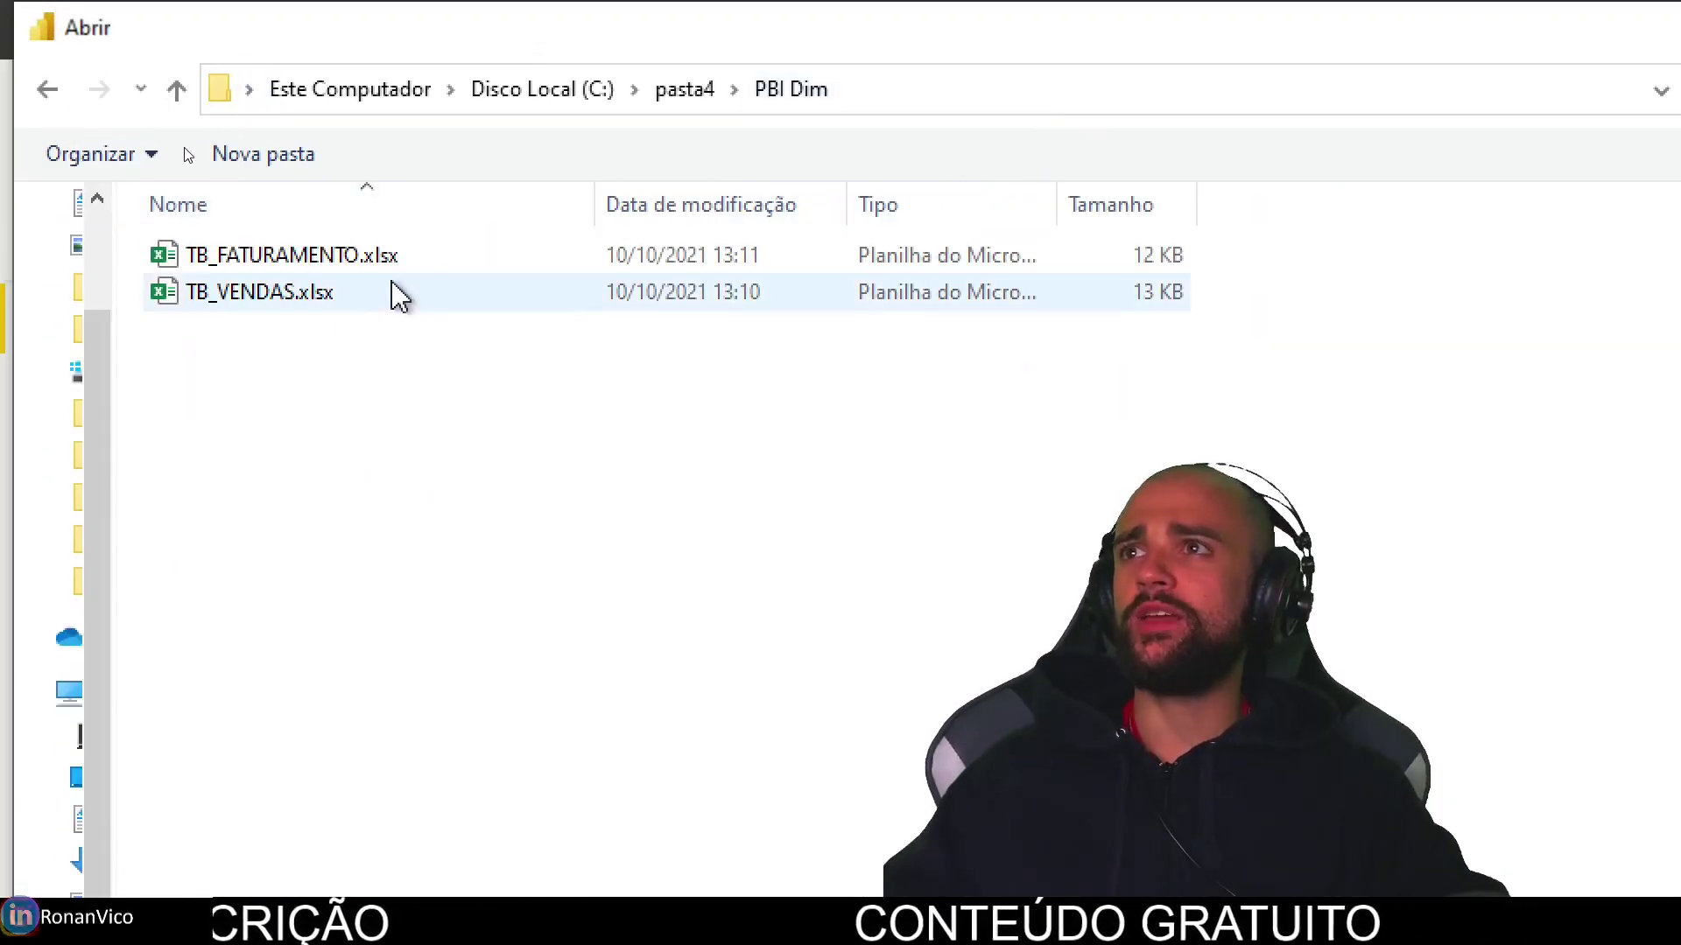
left_click(331, 258)
double_click(336, 267)
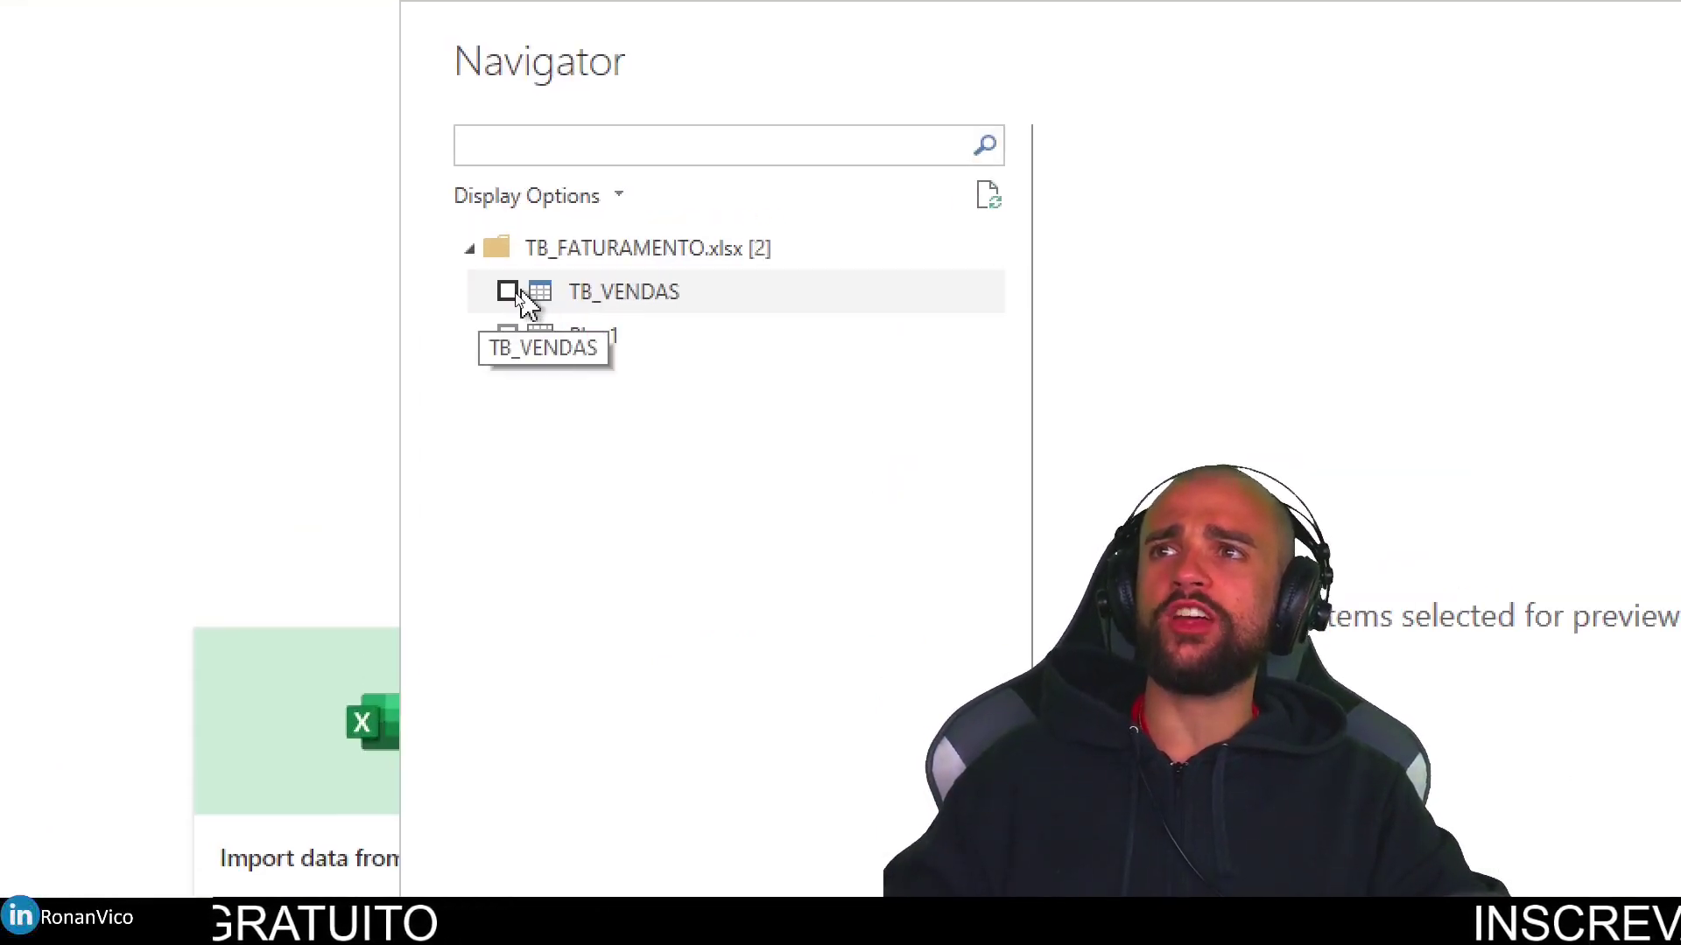
Choose the TB_VENDAS table of TB_FATURAMENTO.xlsx and bring it into the Power Query Editor
left_click(517, 296)
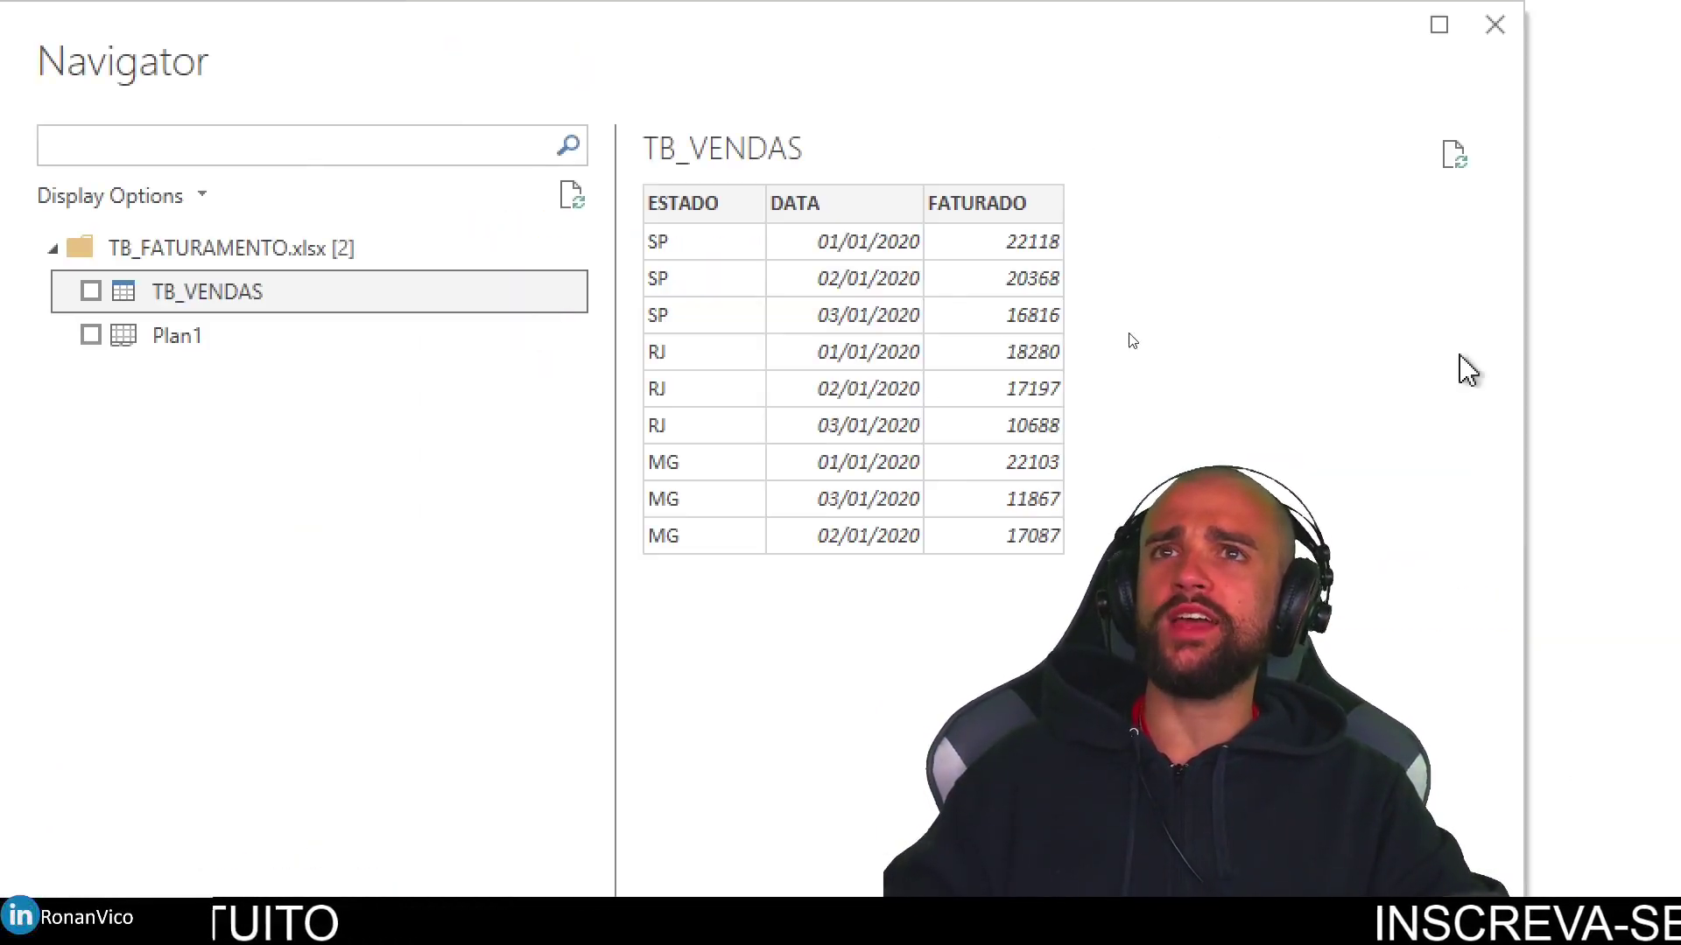
left_click(90, 292)
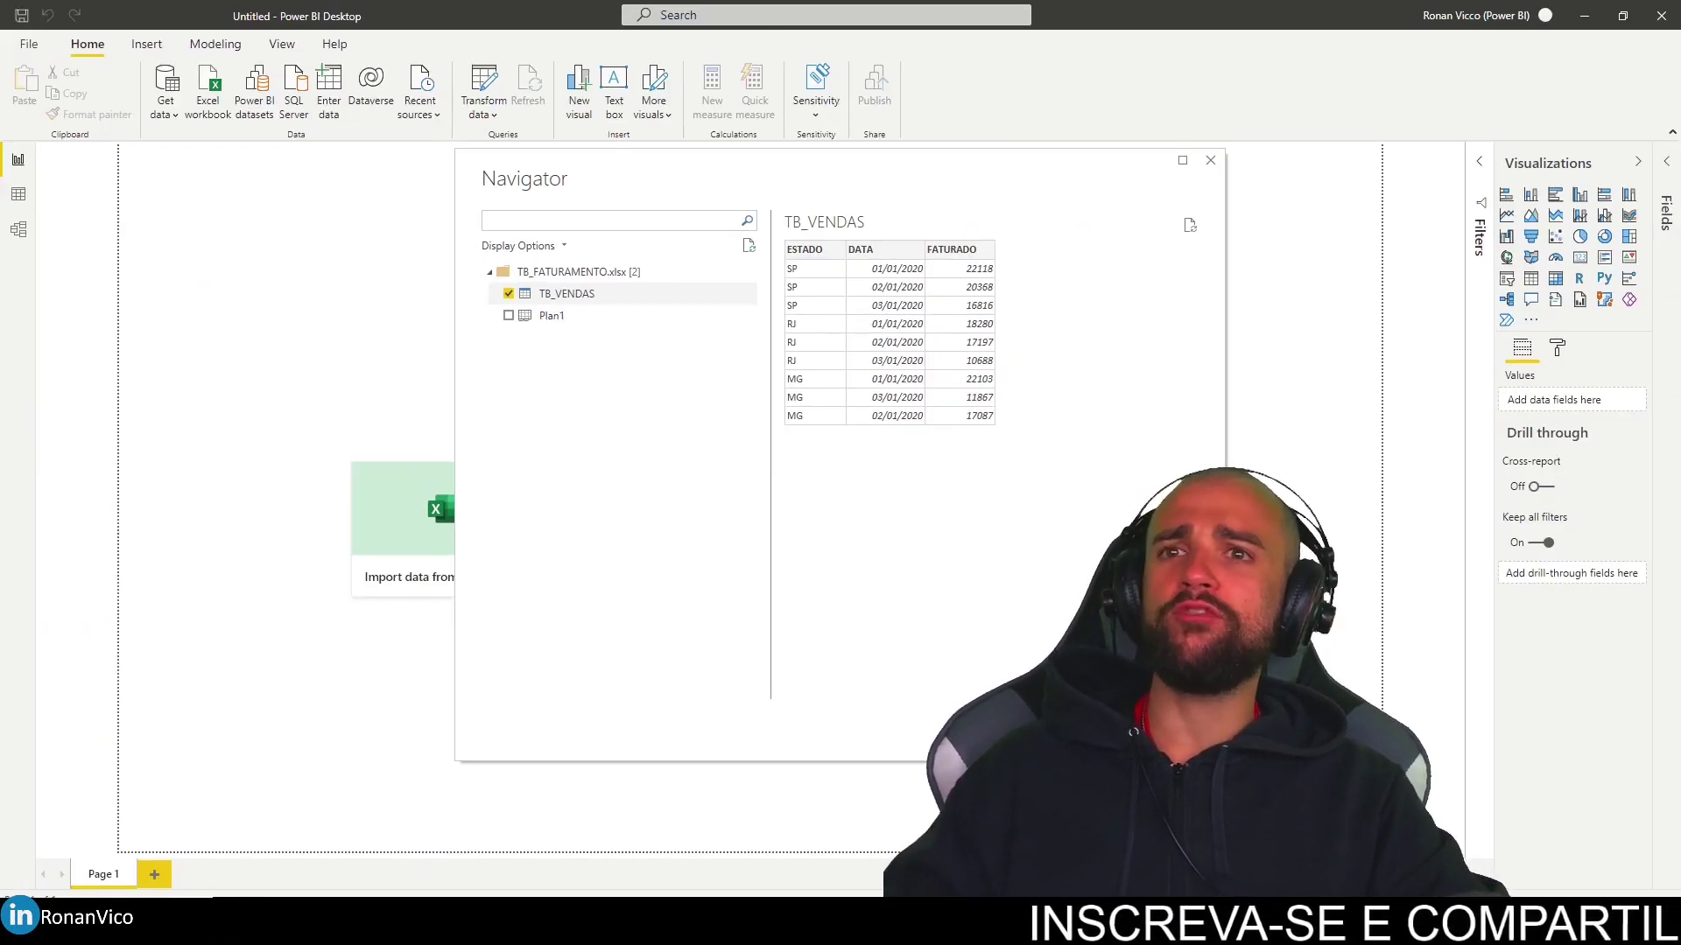
key("Return")
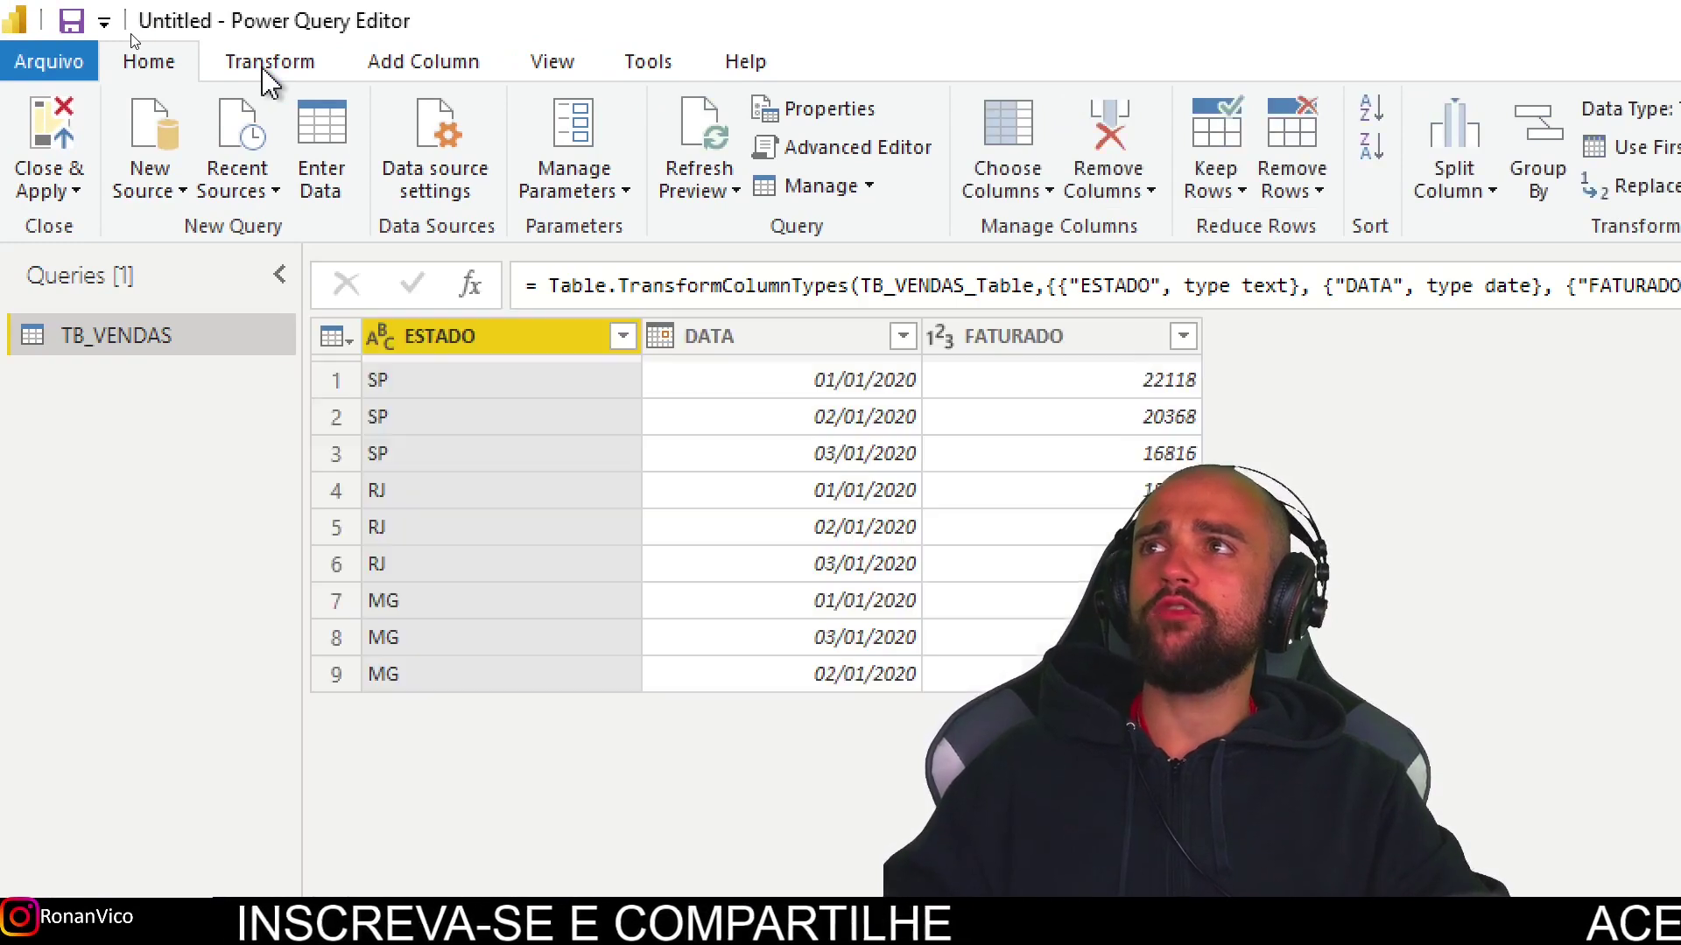
Add the TB_VENDAS table from the TB_VENDAS.xlsx workbook as a new query
left_click(165, 207)
left_click(131, 278)
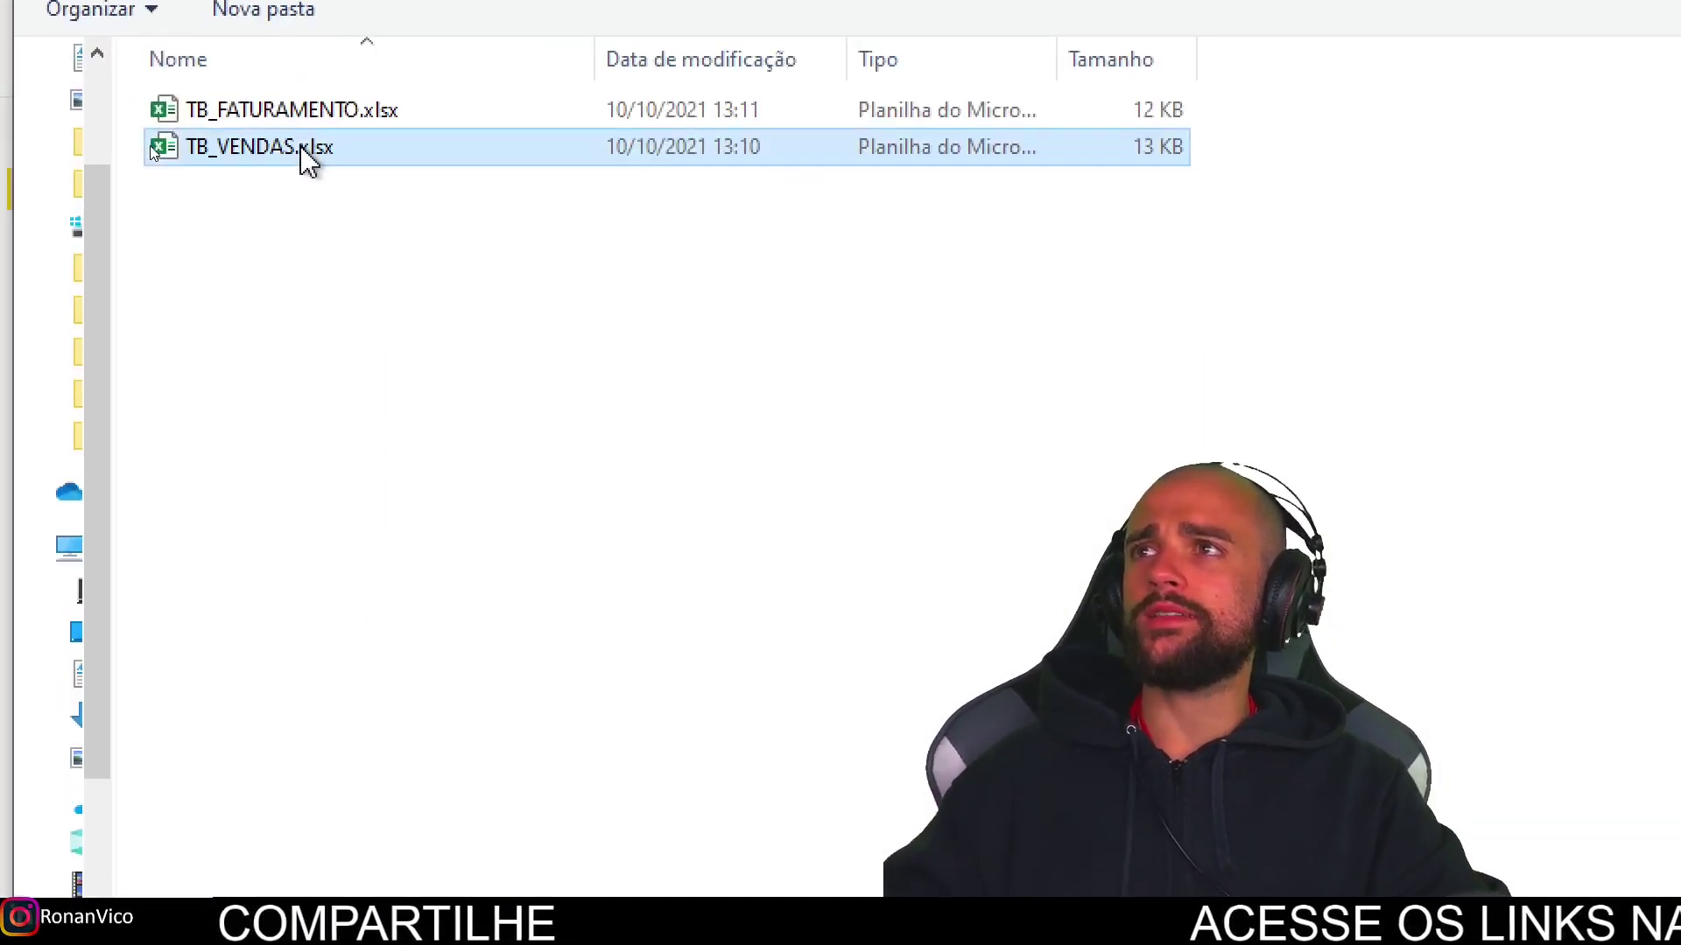
double_click(154, 148)
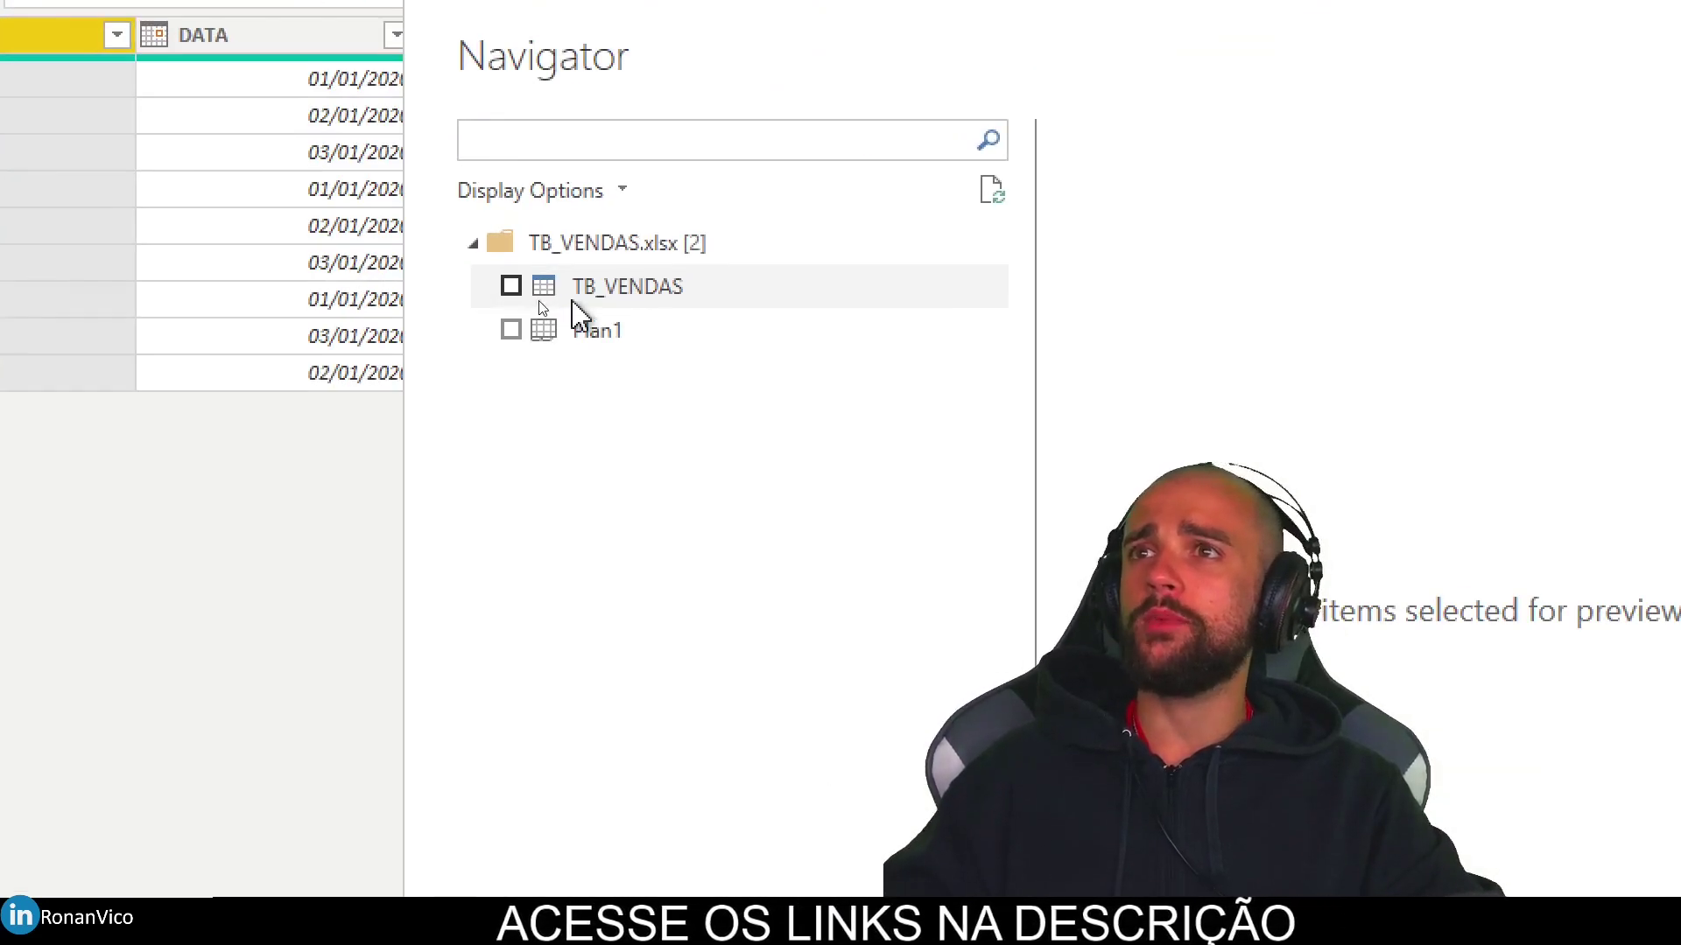
left_click(522, 299)
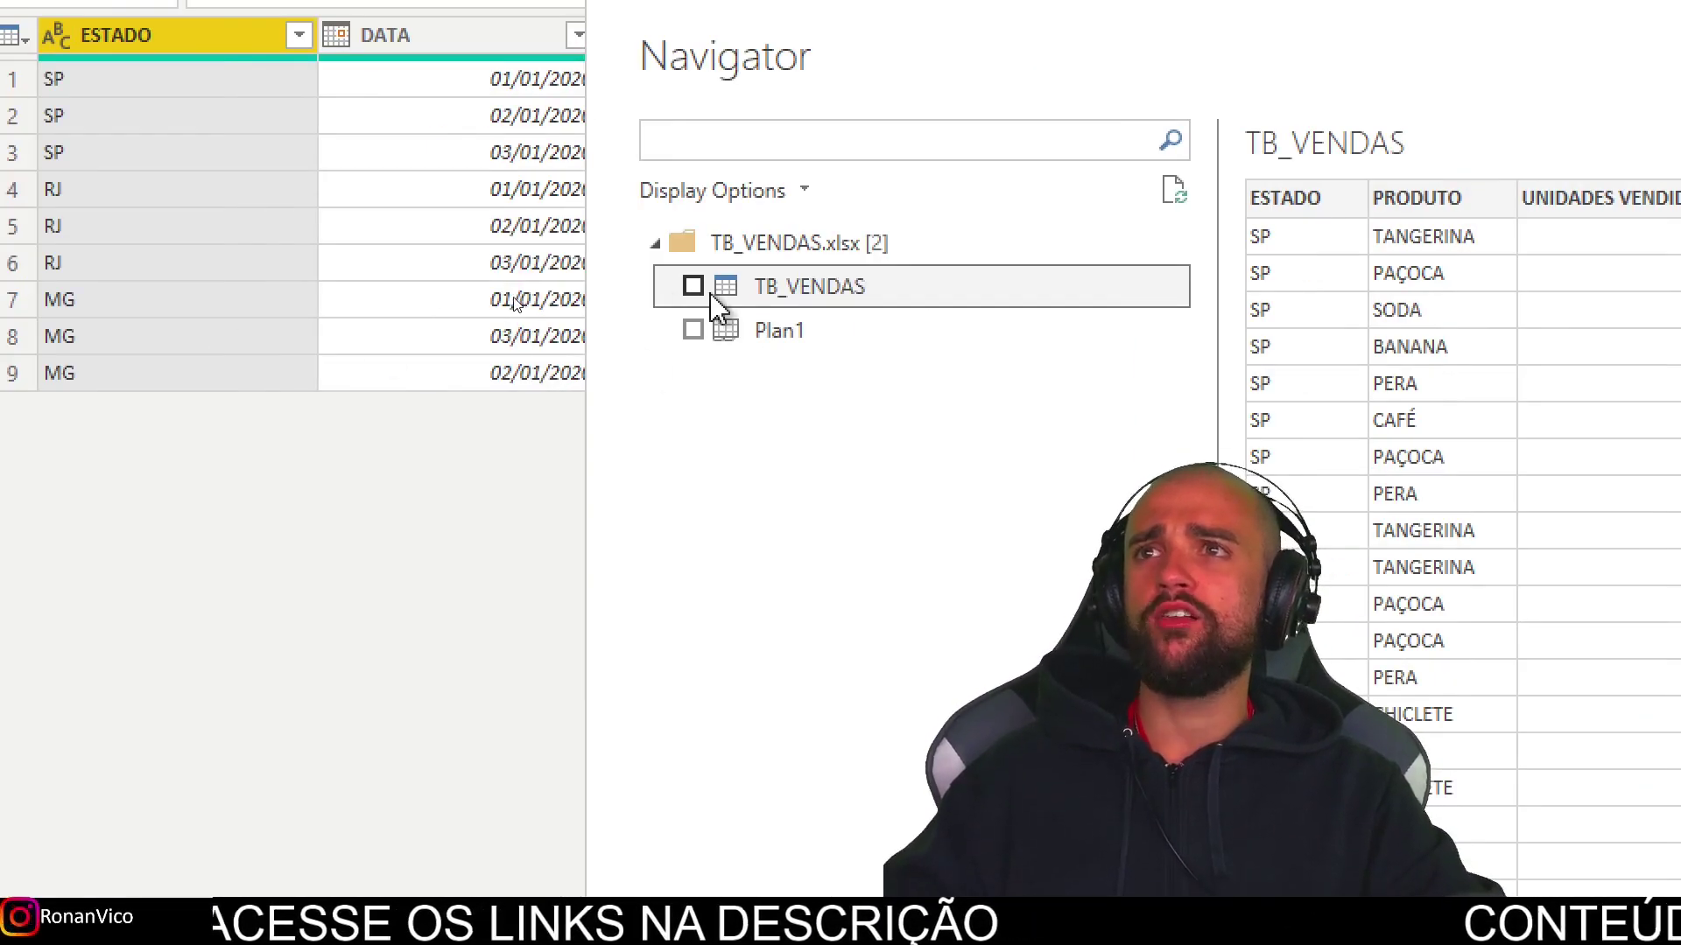
left_click(693, 286)
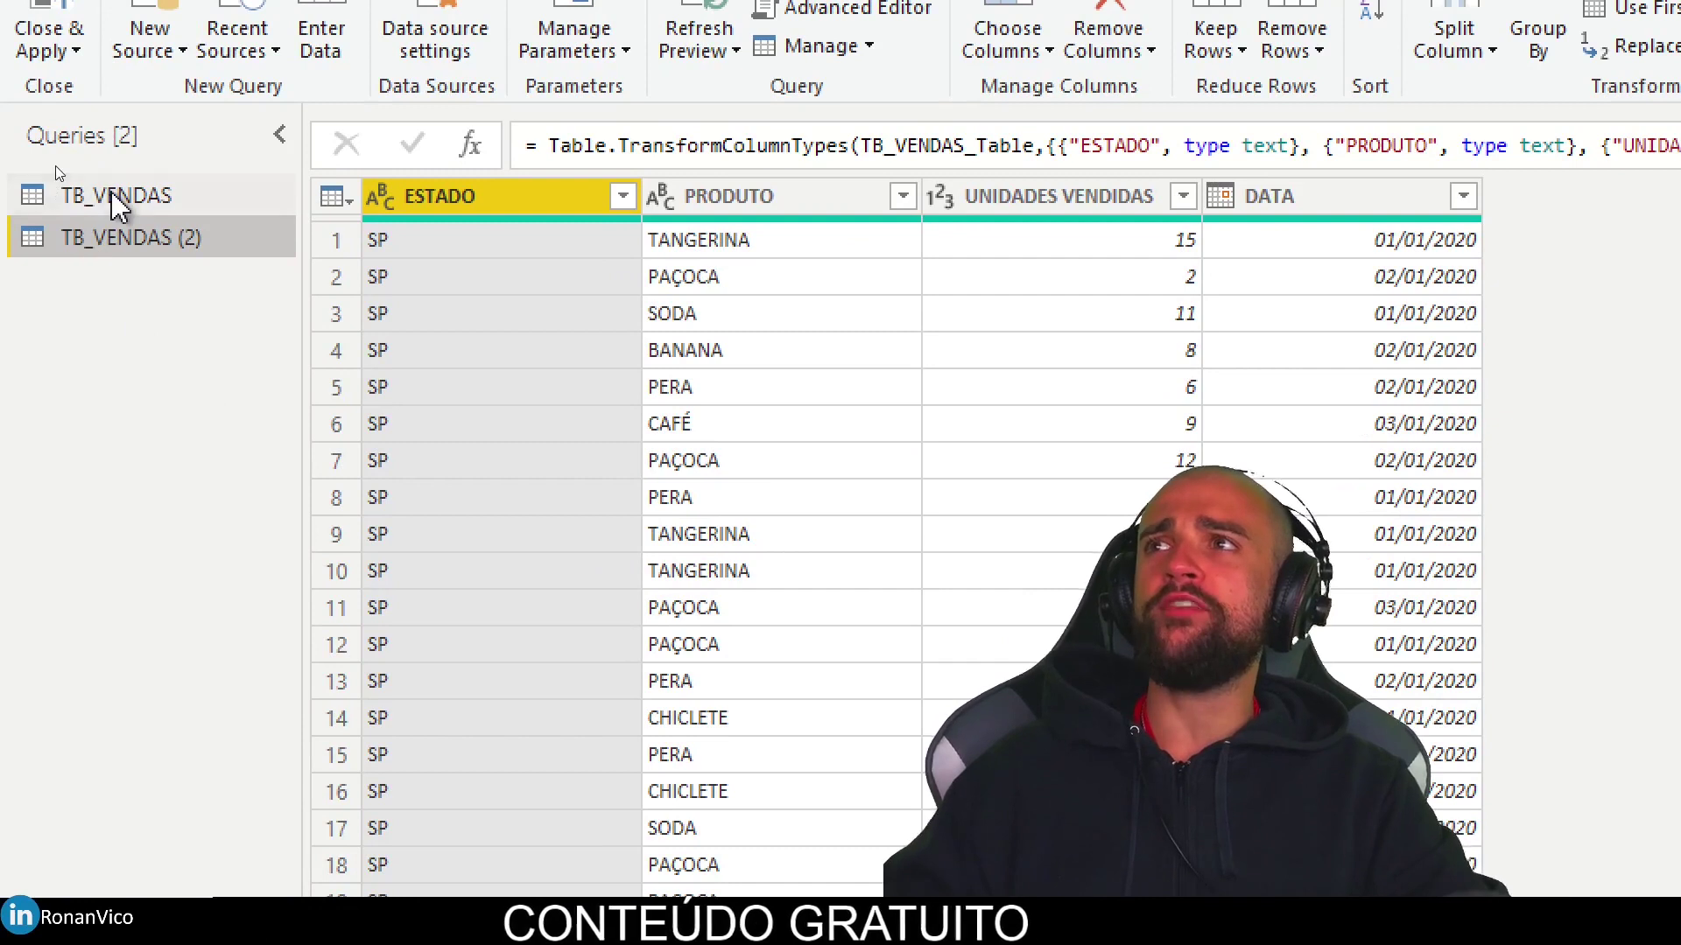
Check both imported queries and rename the one containing the FATURADO column as fVendas
left_click(118, 205)
left_click(114, 235)
left_click(101, 199)
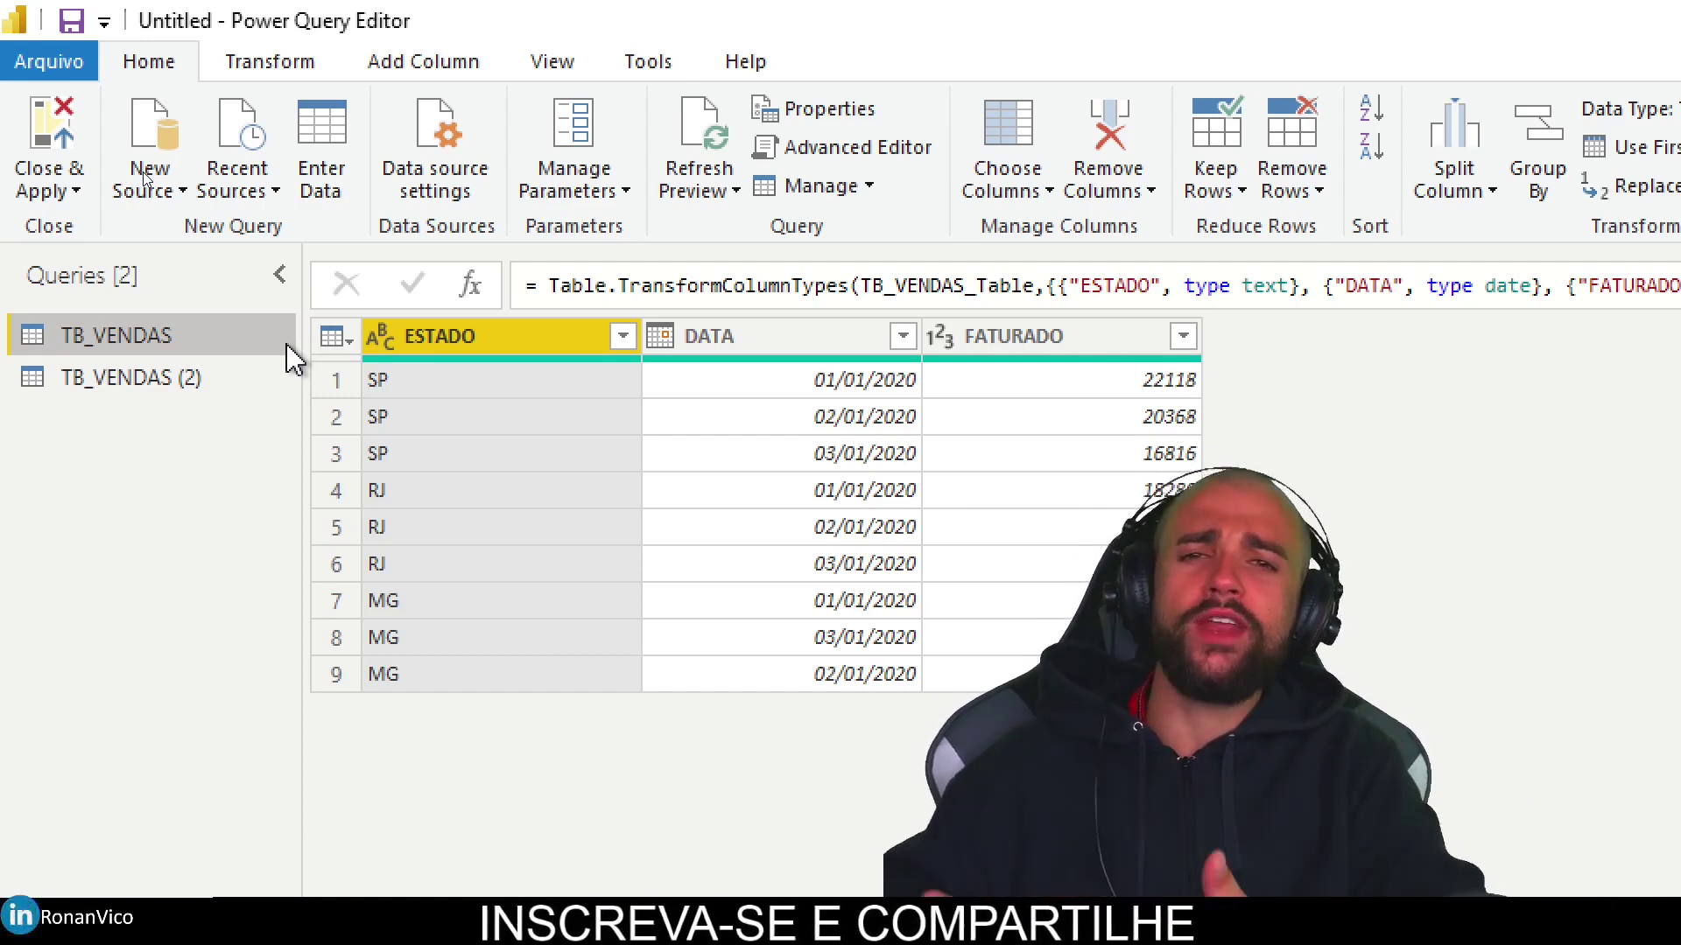
double_click(225, 353)
type("fVendas")
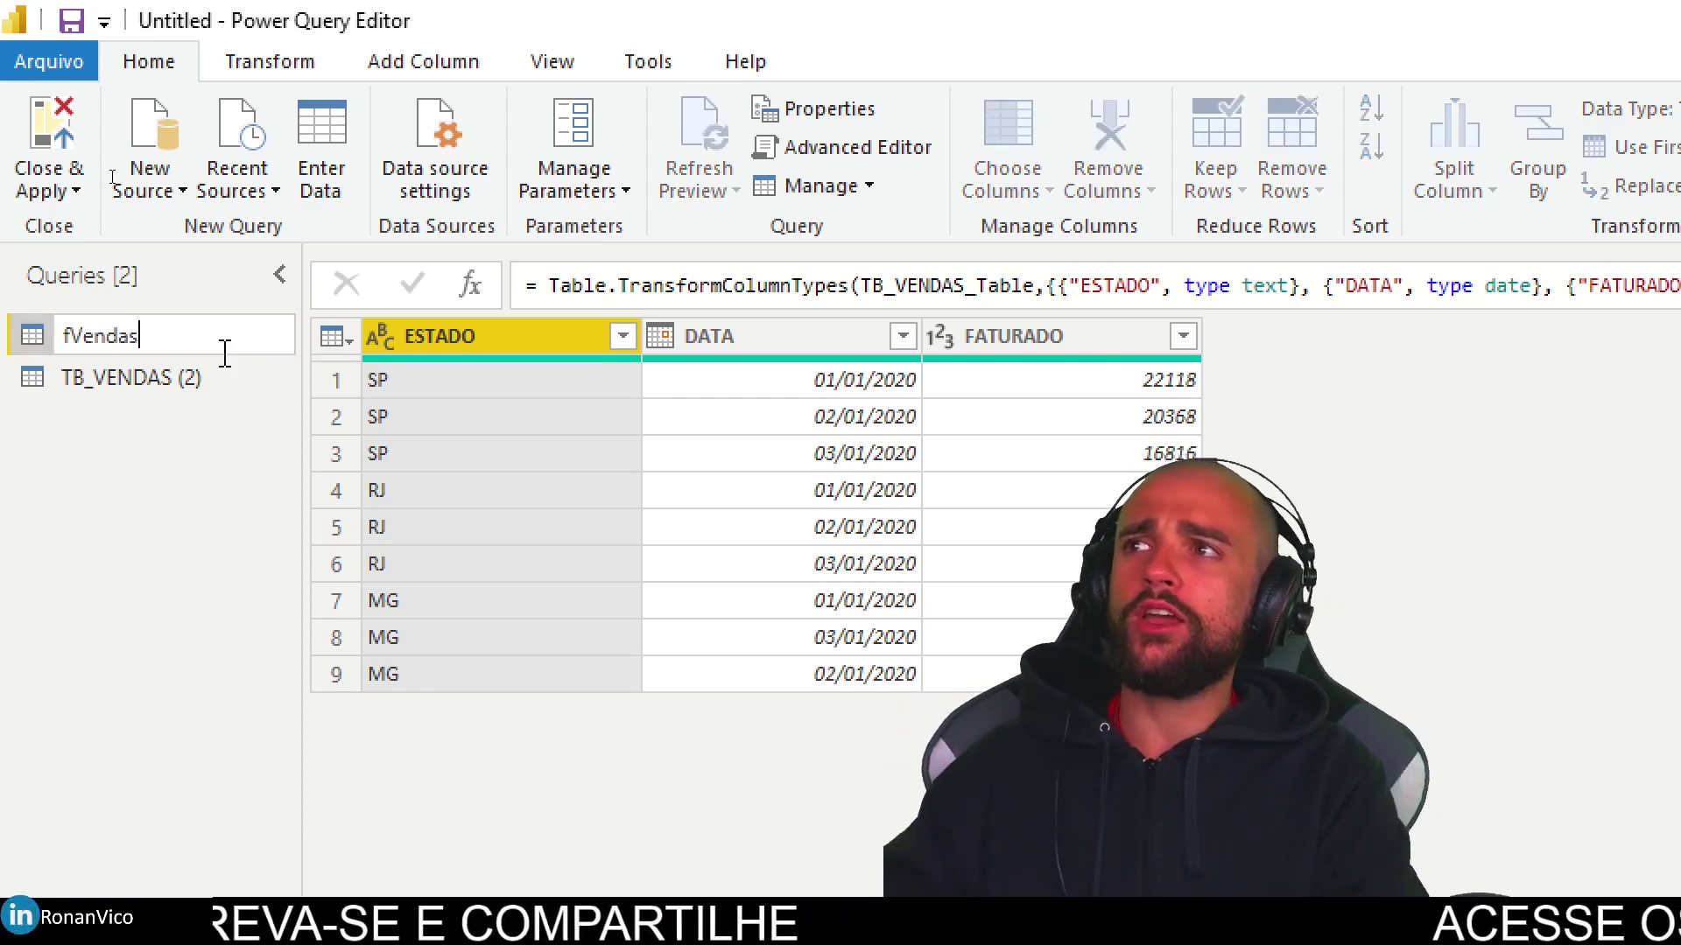
key("Return")
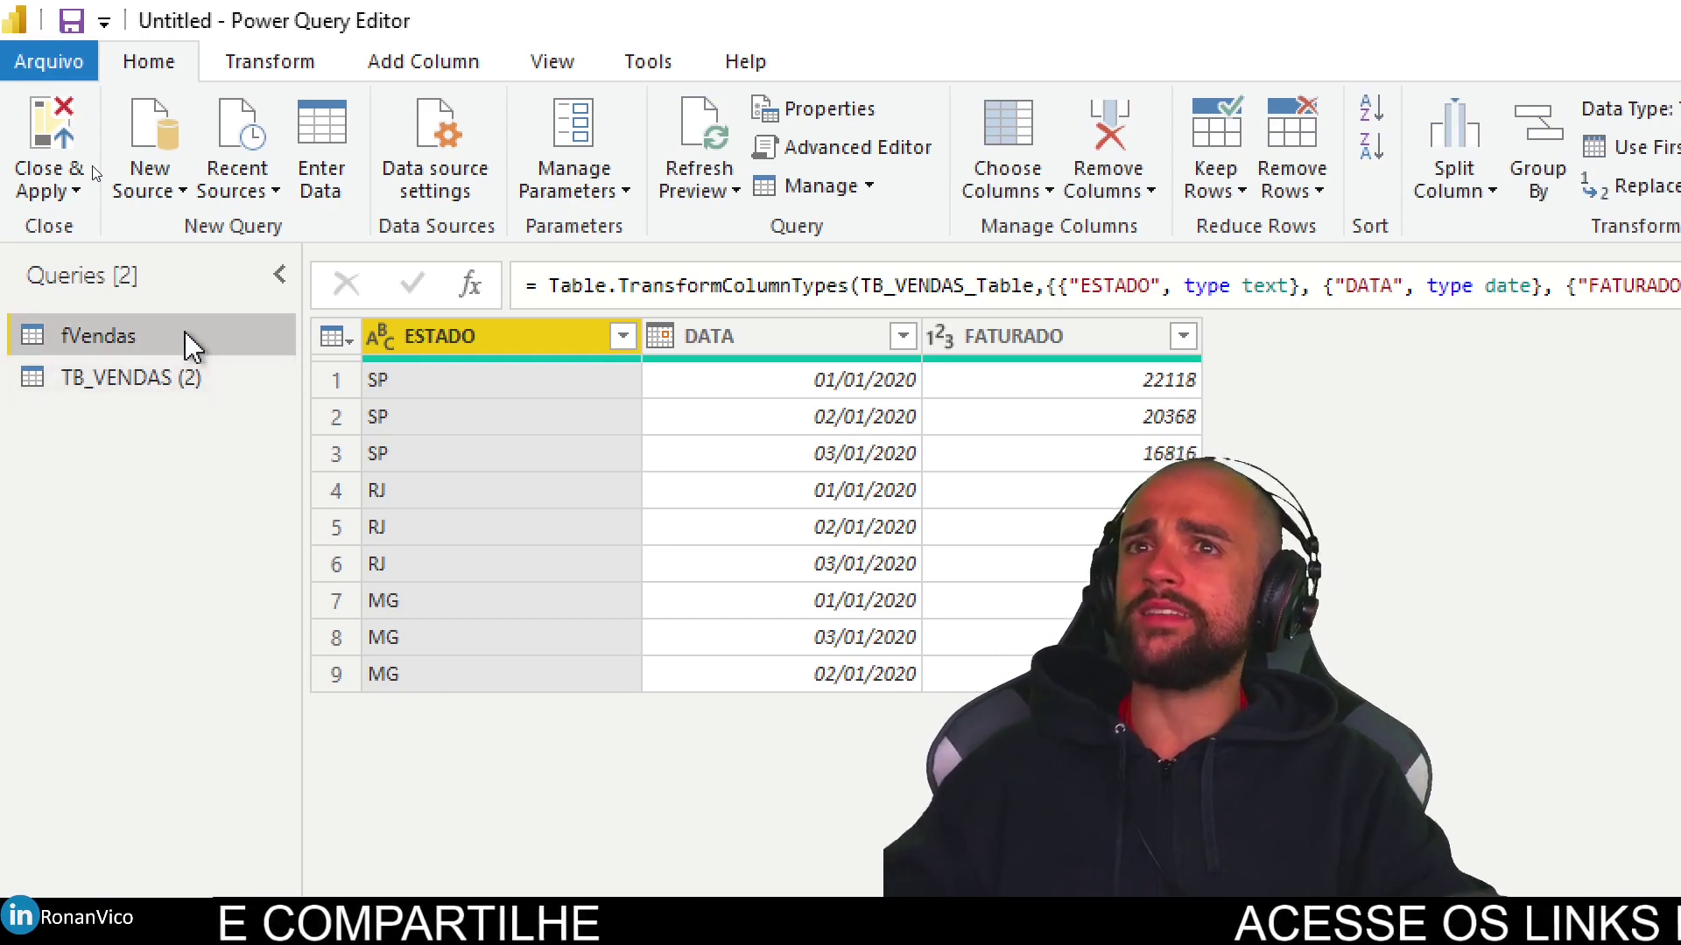
Rename the query with the FATURADO column as fFaturamento and the TB_VENDAS (2) query as fVendas
double_click(188, 335)
type("fFaturamento")
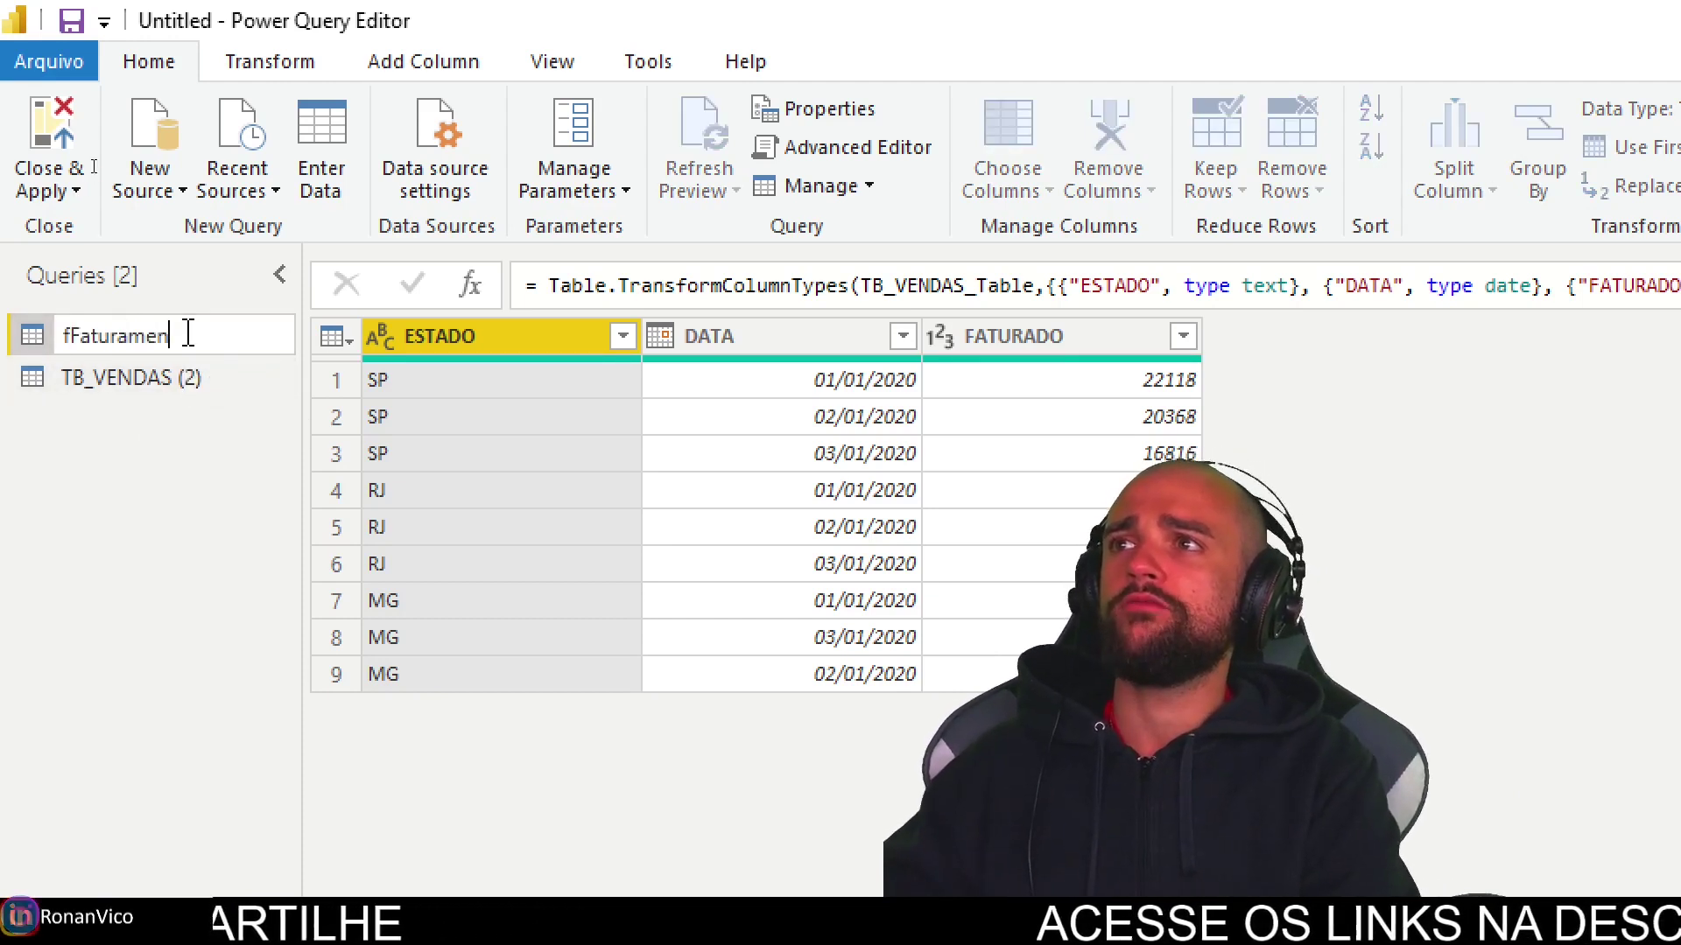
key("Return")
double_click(154, 372)
type("fVendas")
key("Return")
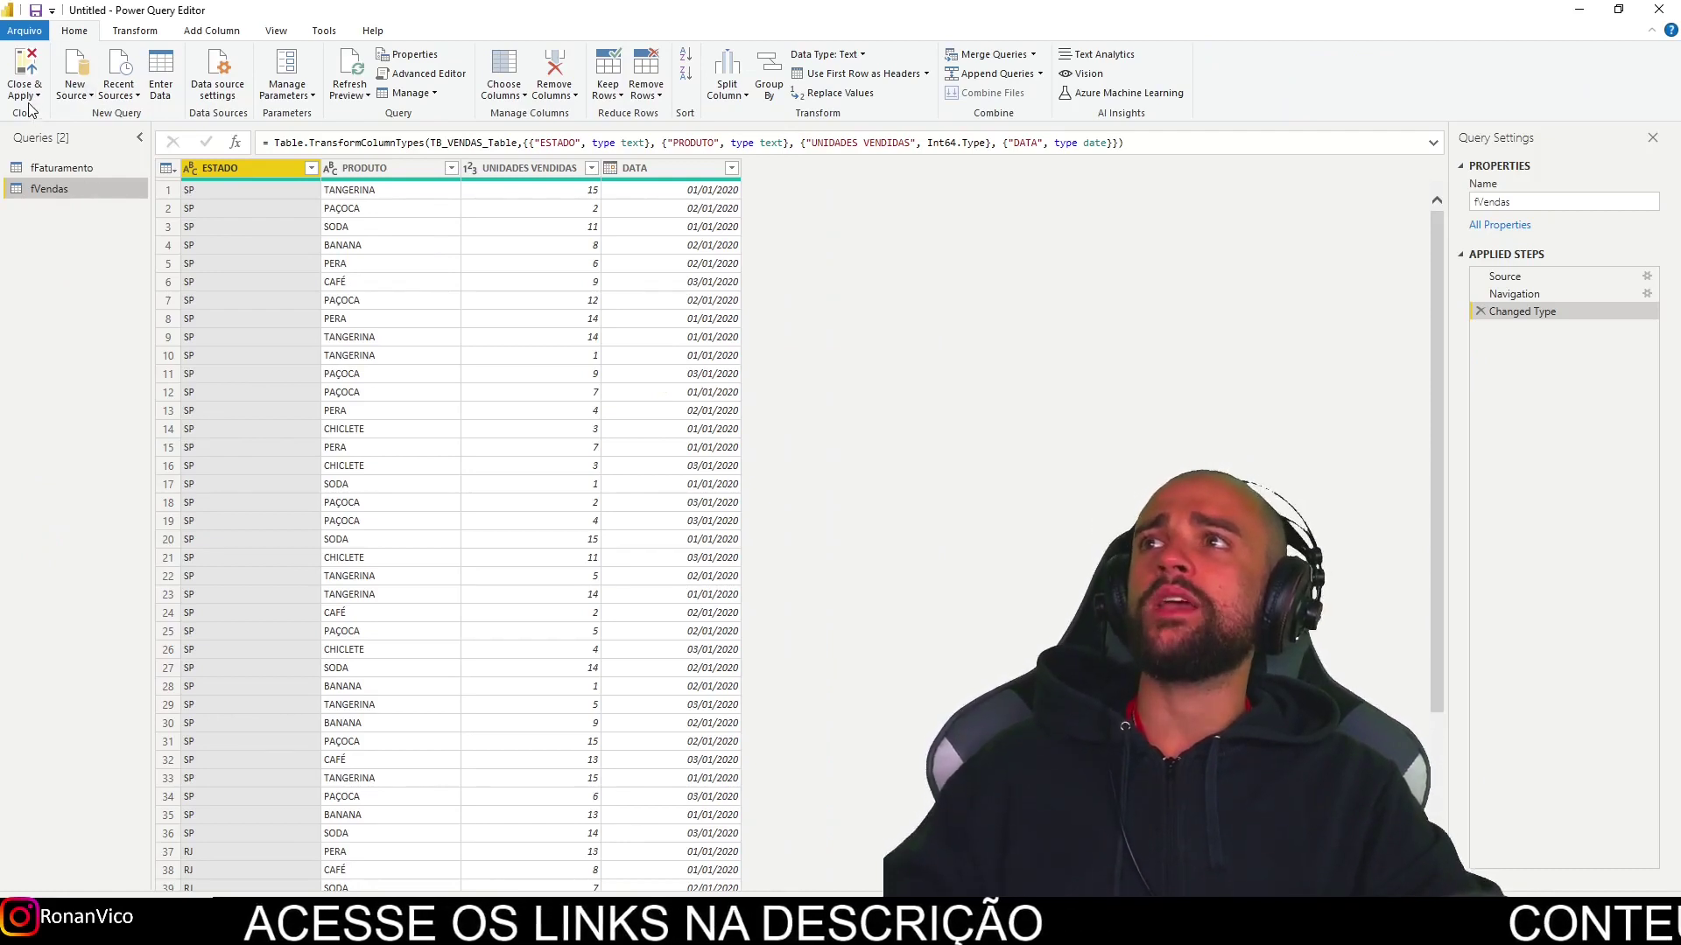
Load both queries into the model and show the fFaturamento table's data with its DATA column selected
left_click(31, 98)
left_click(48, 152)
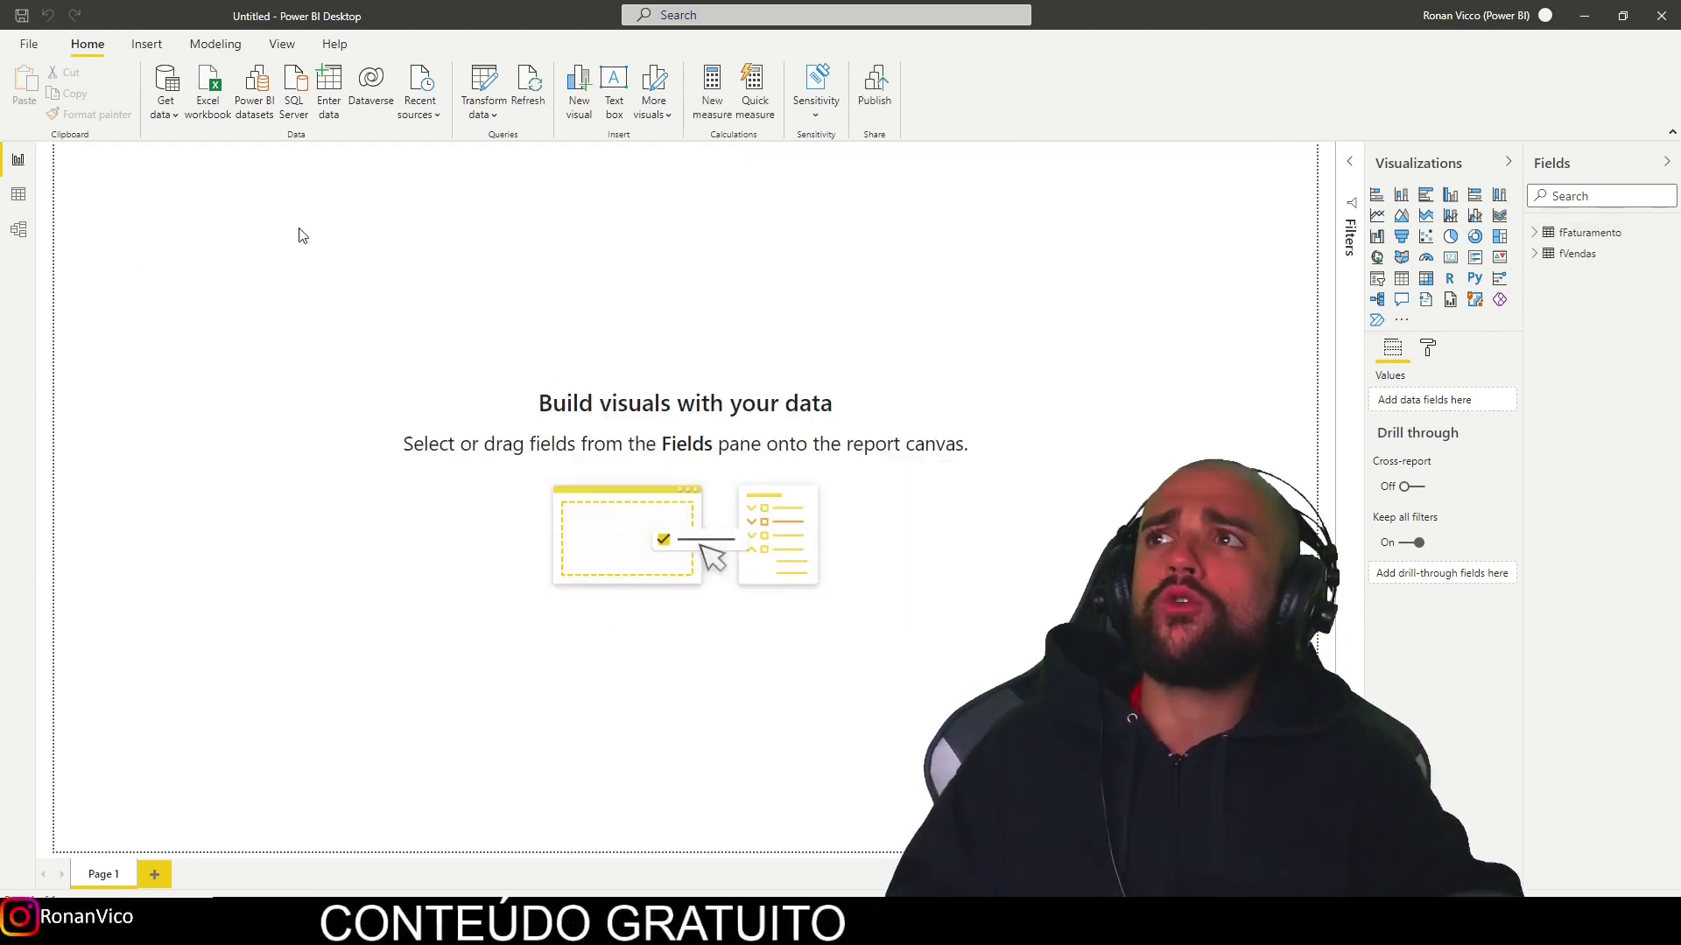
left_click(18, 193)
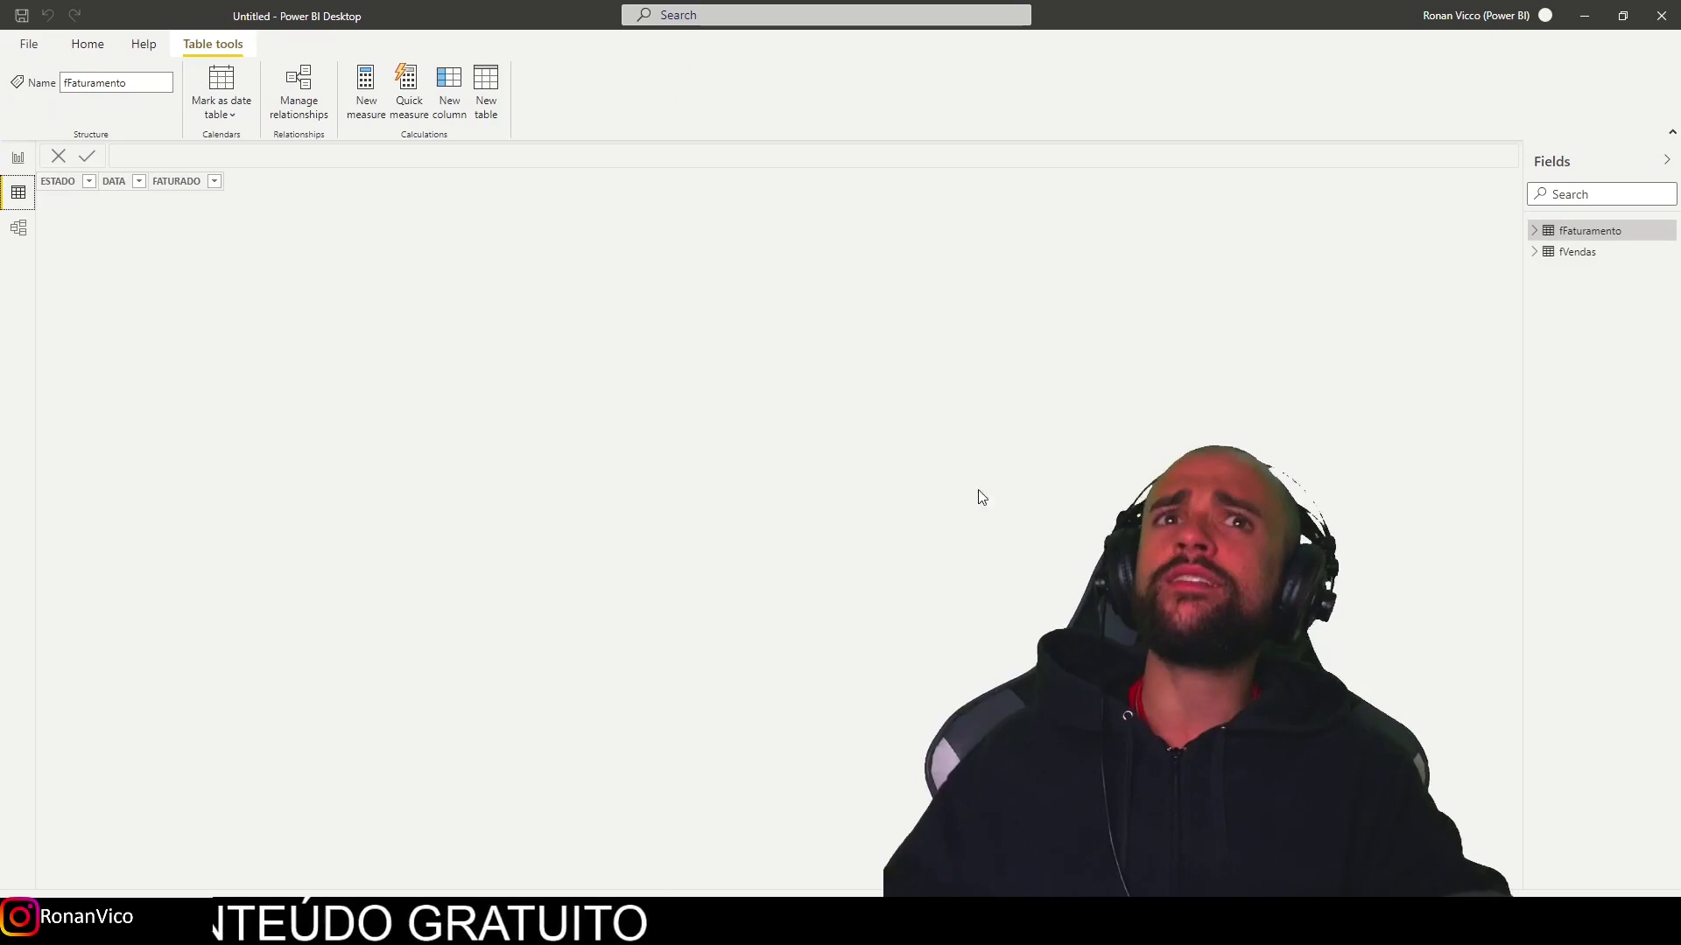
left_click(1534, 252)
left_click(1534, 231)
left_click(1584, 254)
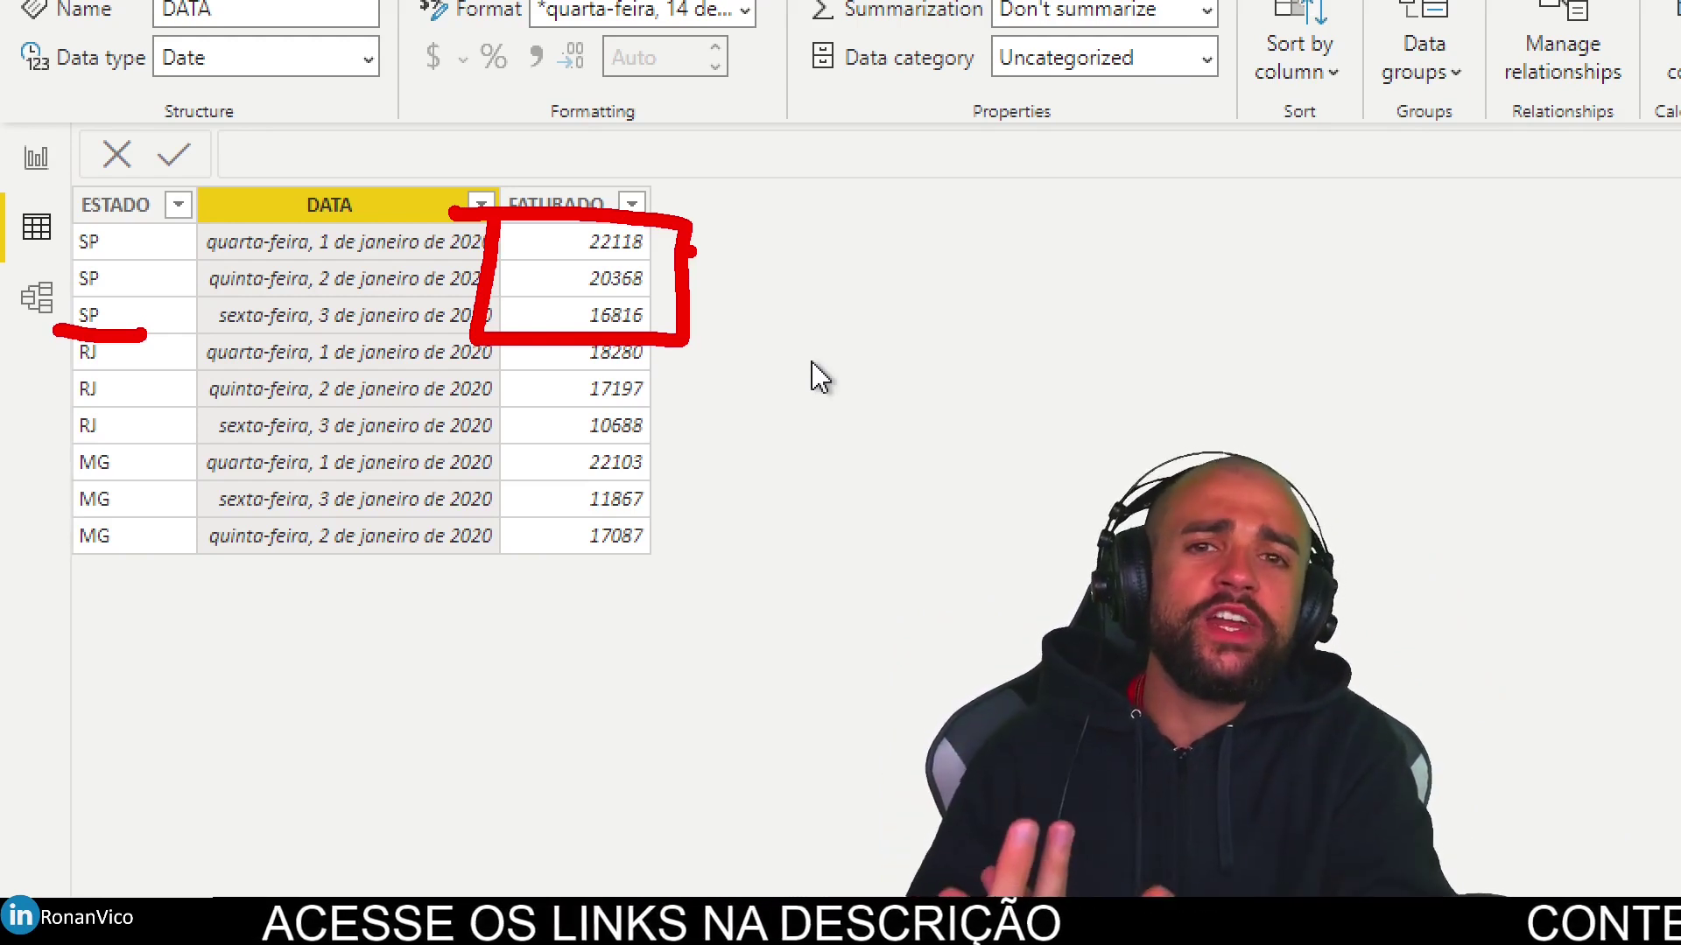
Add an empty table visual to the report page, move it away from the page corner and enlarge it
left_click(36, 157)
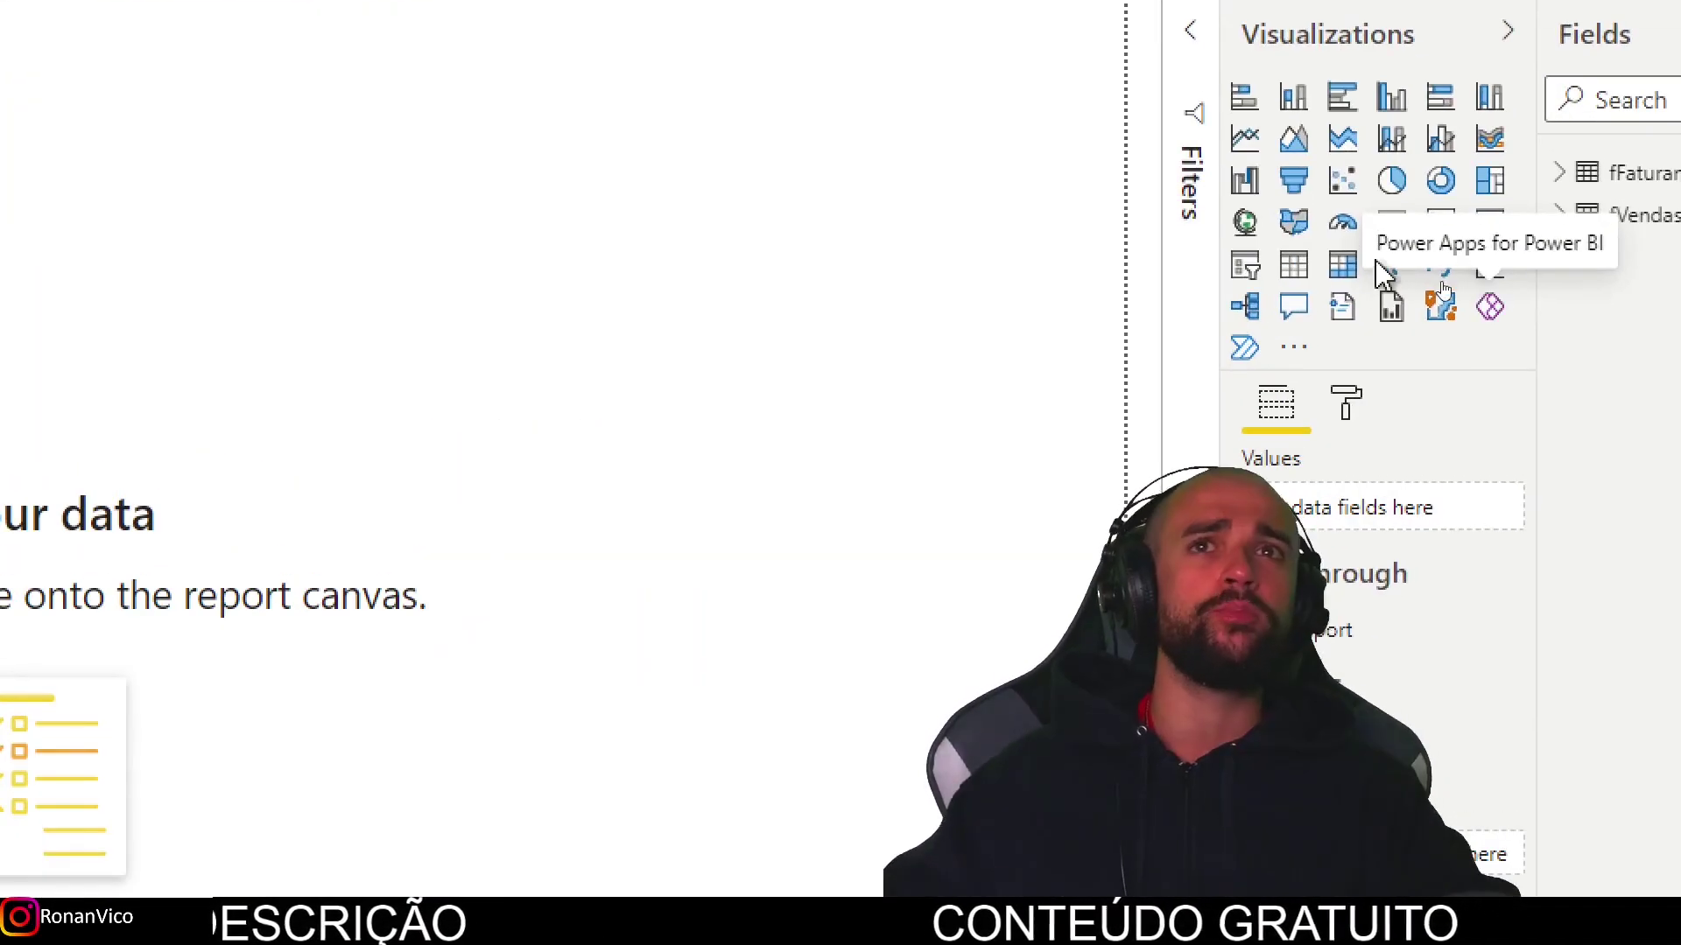
left_click(1292, 270)
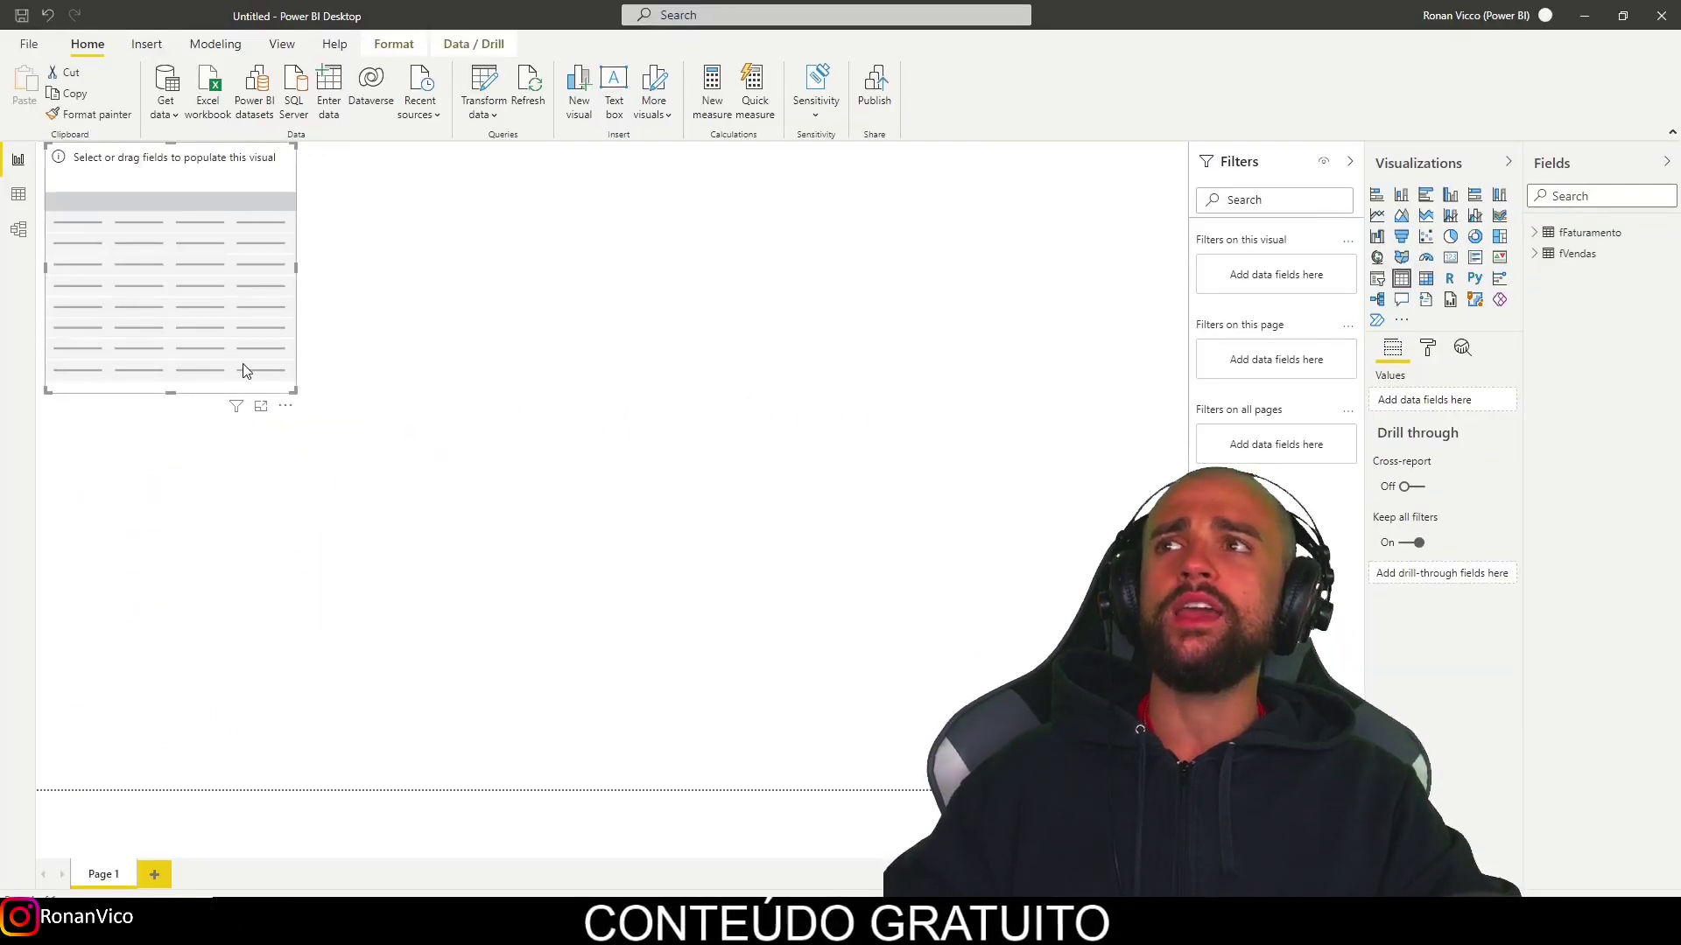
left_click_drag(243, 364, 553, 509)
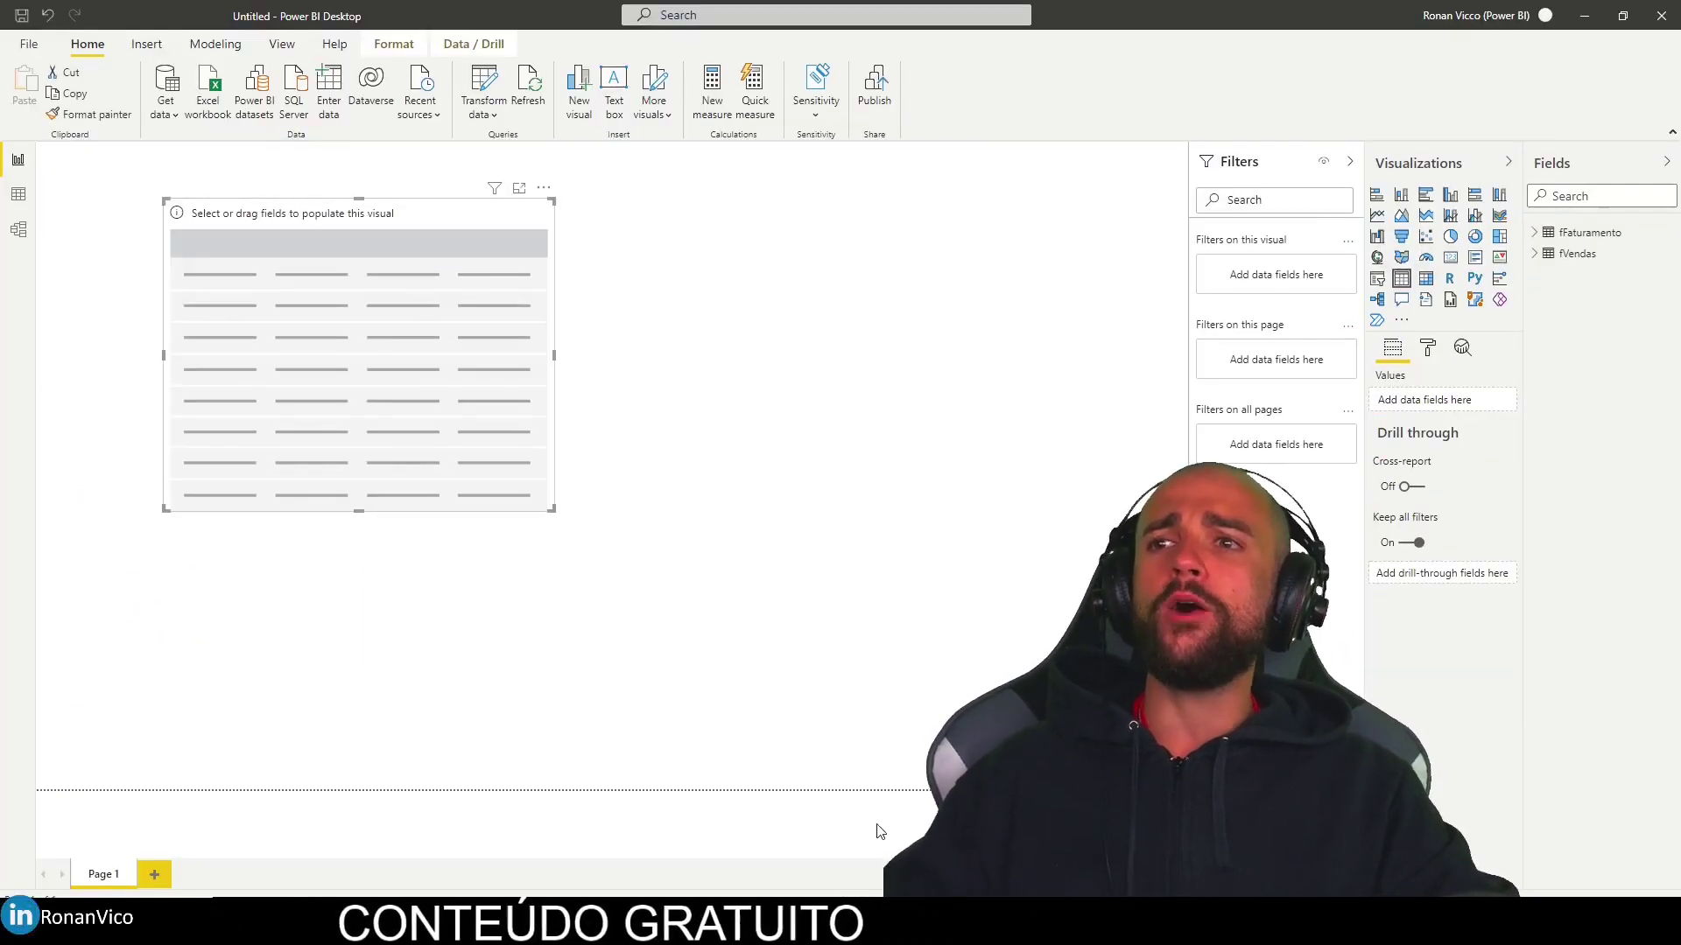
Switch to Excel to compare ESTADO, UNIDADES VENDIDAS and FATURADO across the TB_VENDAS and TB_FATURAMENTO workbooks, and return to Power BI
left_click(731, 841)
left_click(516, 841)
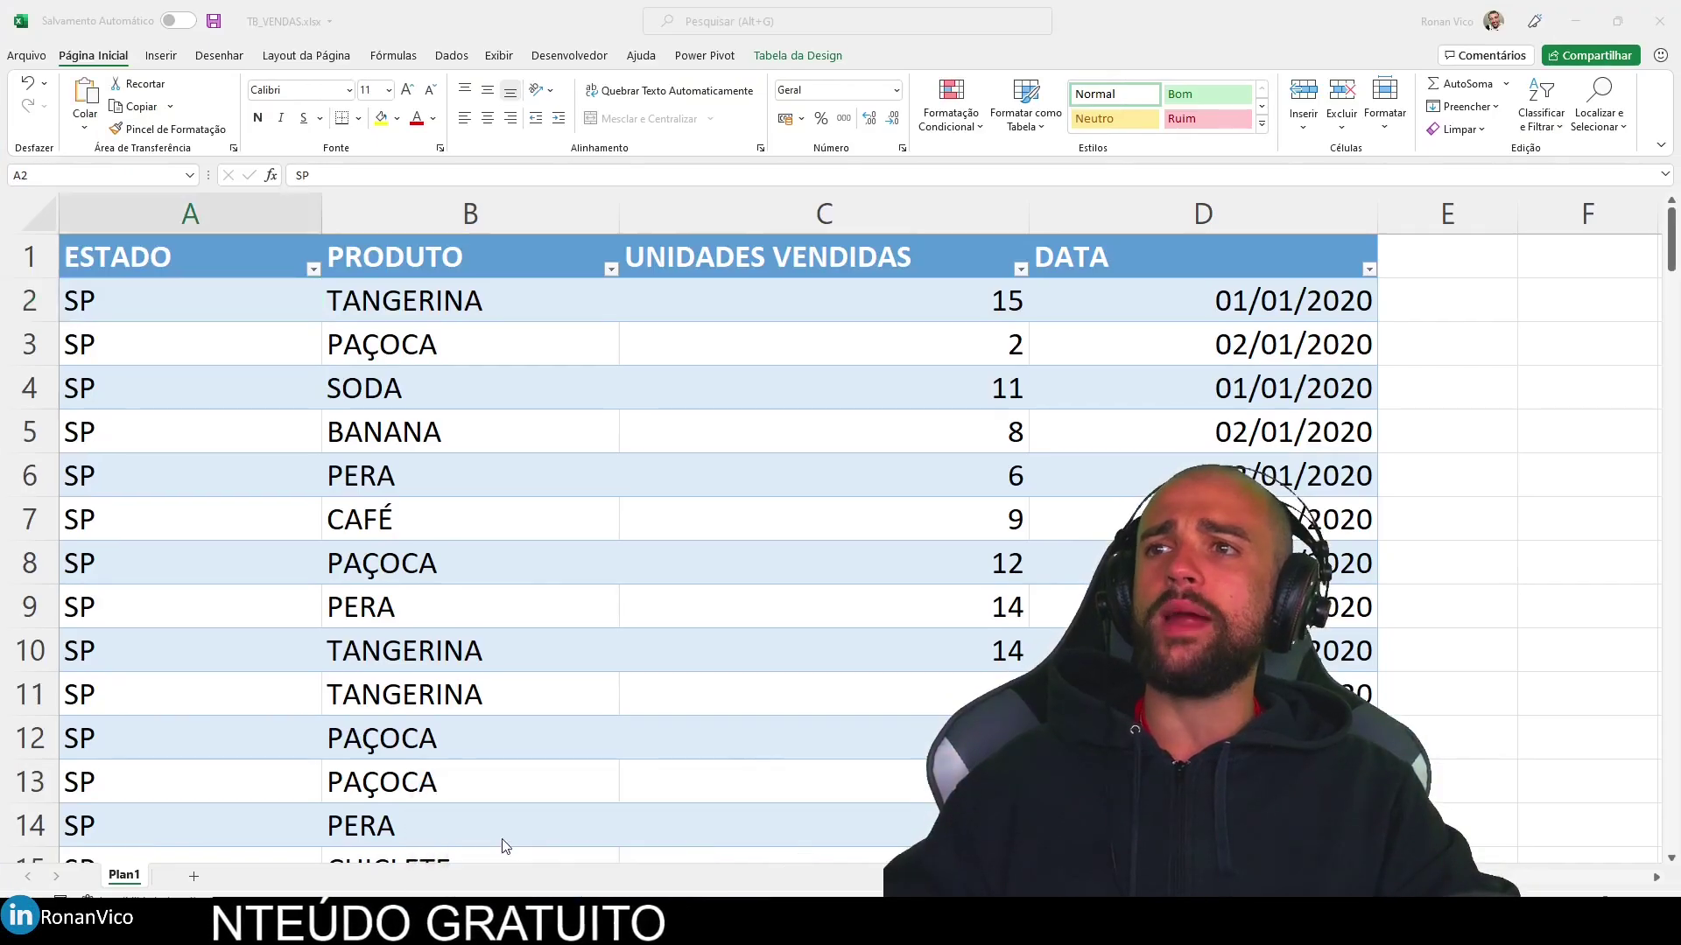
left_click_drag(610, 498, 521, 343)
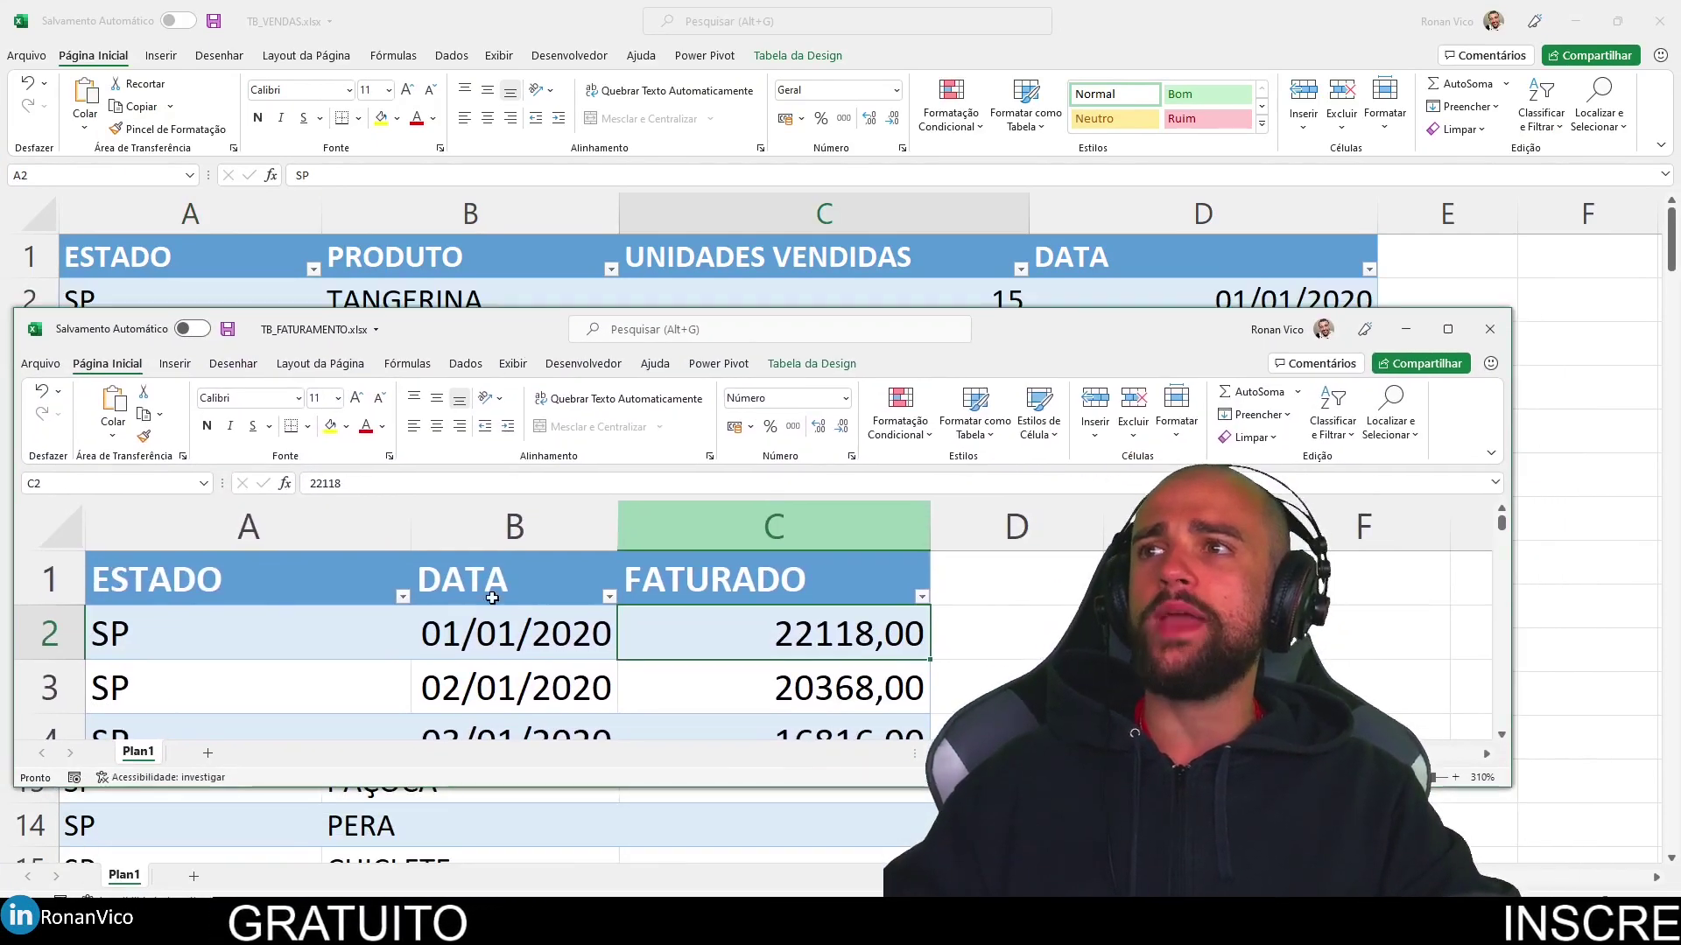
left_click_drag(368, 329, 368, 383)
mouse_move(149, 243)
left_mouse_down()
mouse_move(68, 343)
mouse_move(158, 250)
left_mouse_up()
mouse_move(215, 602)
left_mouse_down()
mouse_move(53, 630)
mouse_move(214, 604)
left_mouse_up()
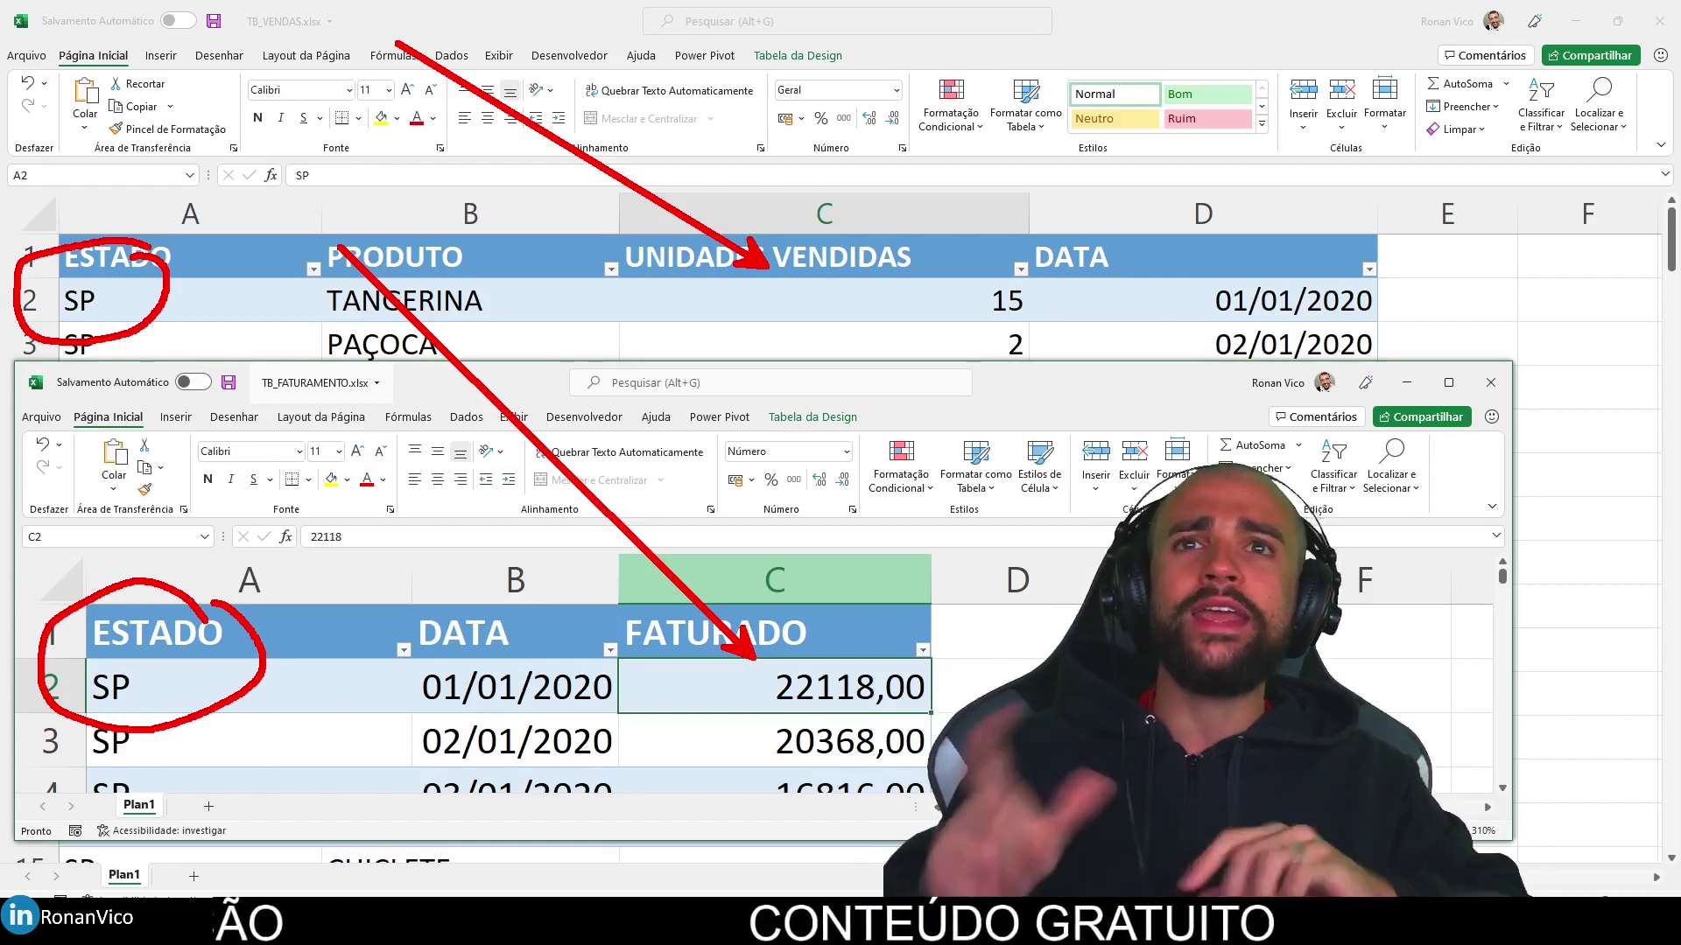
left_click(281, 298)
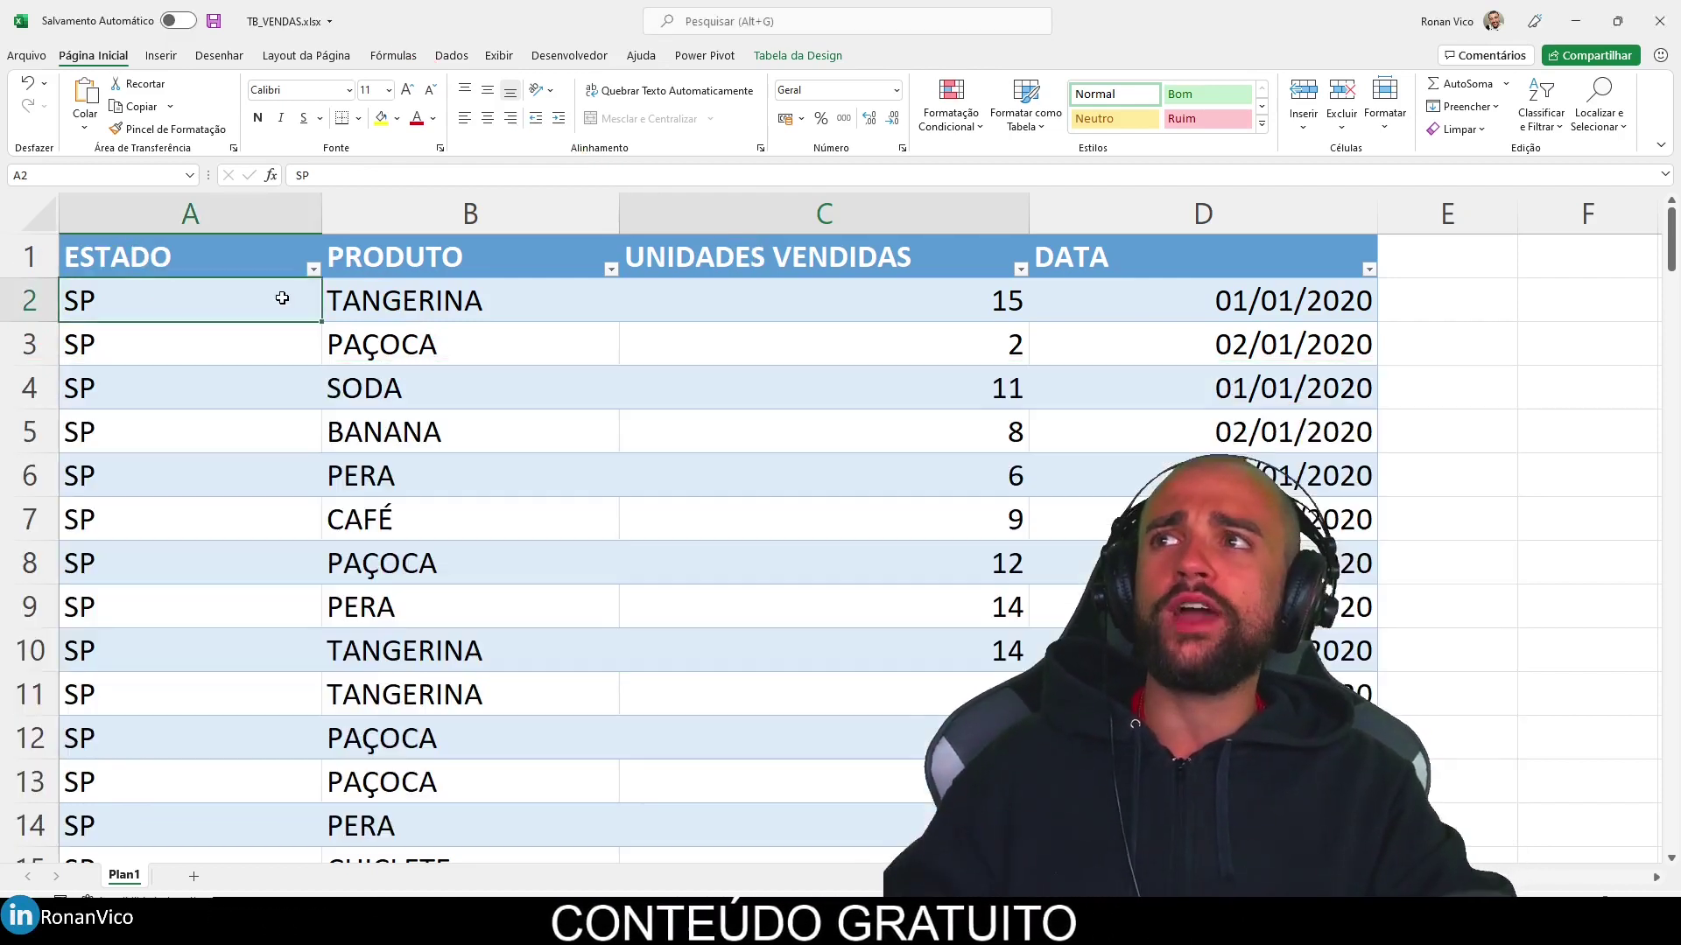
left_click_drag(959, 306, 928, 784)
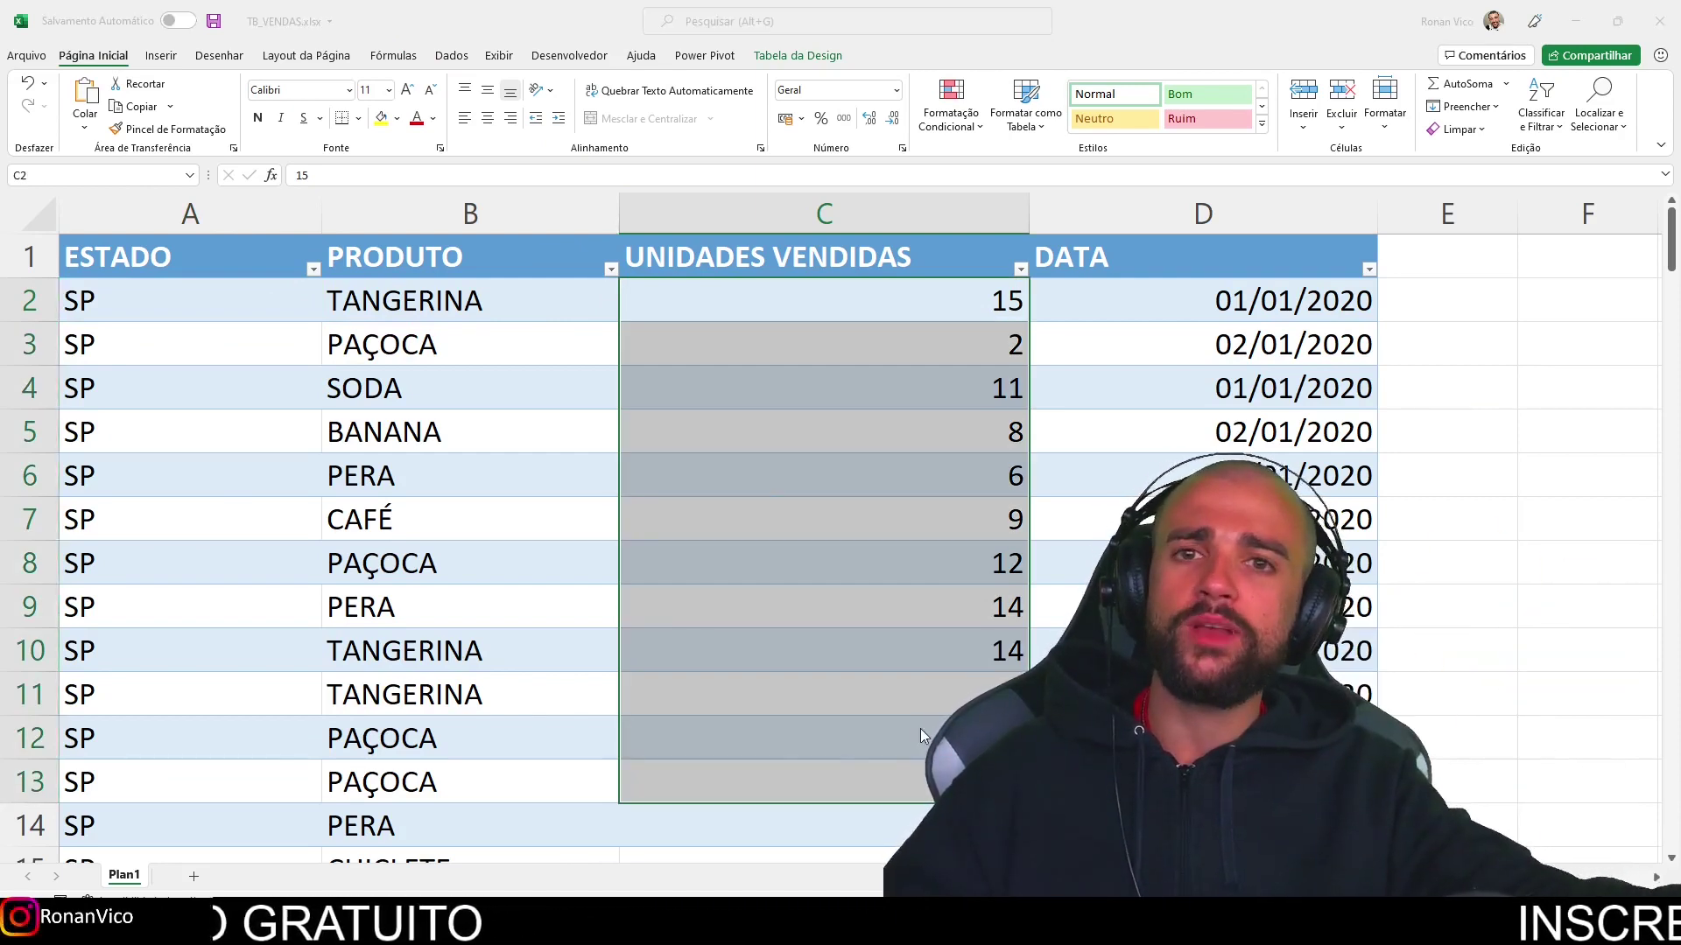
key("alt+Tab")
scroll(256, 673, "down", 1)
scroll(256, 672, "up", 1)
left_click_drag(254, 771, 254, 691)
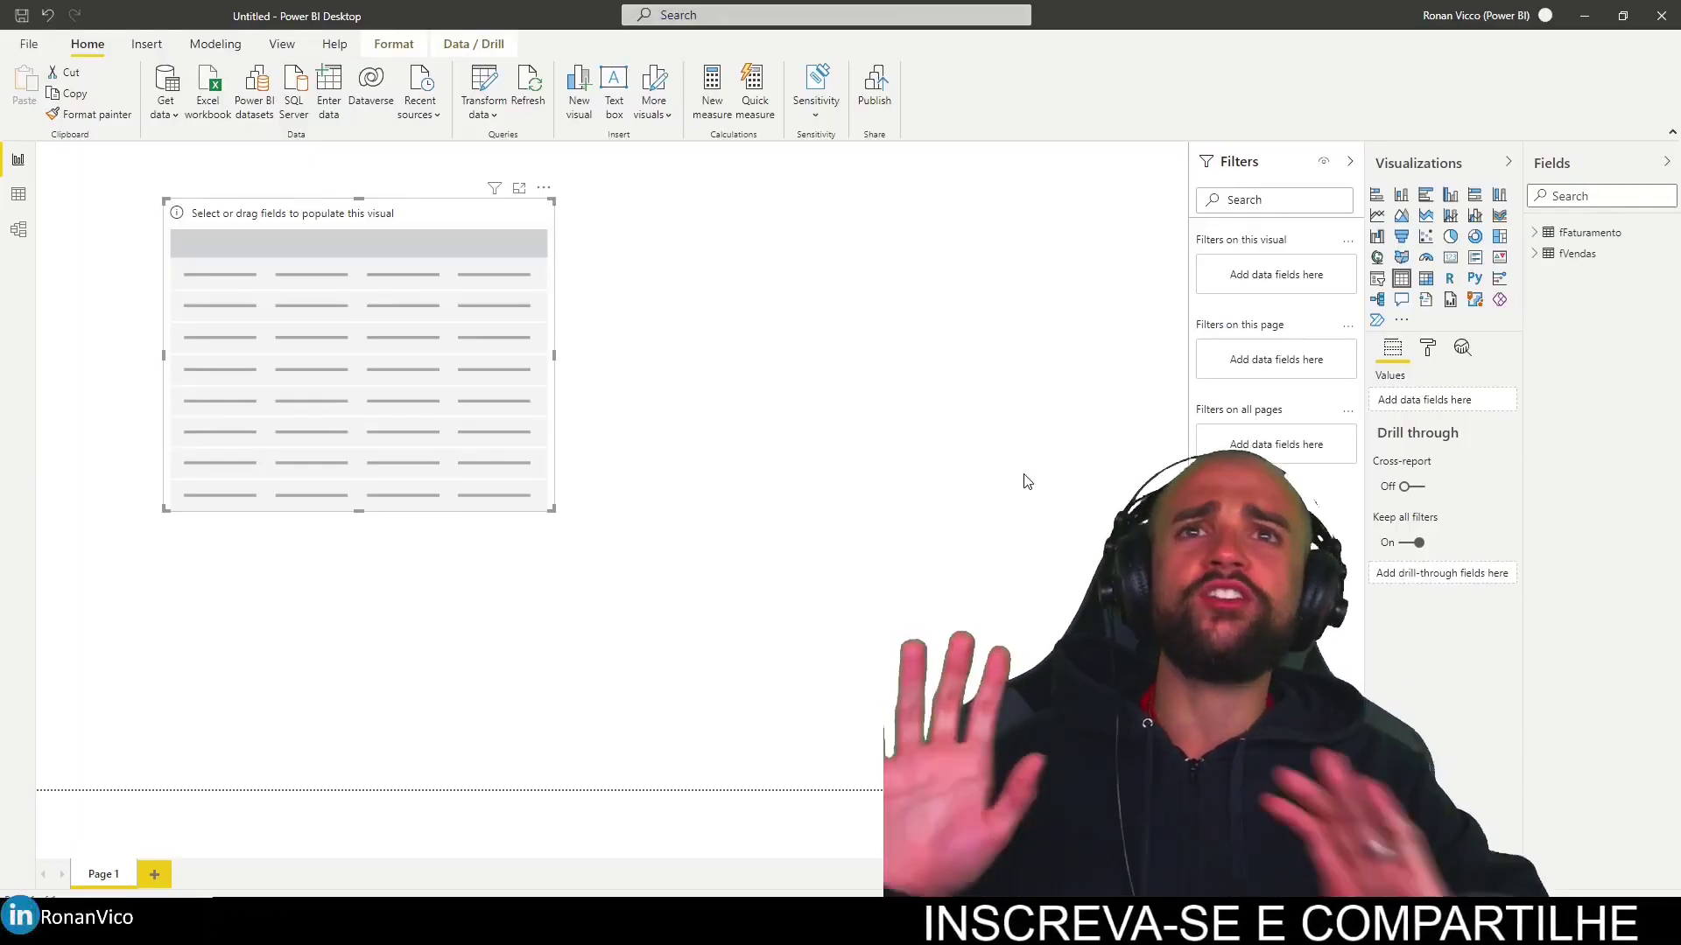
left_click_drag(506, 487, 512, 509)
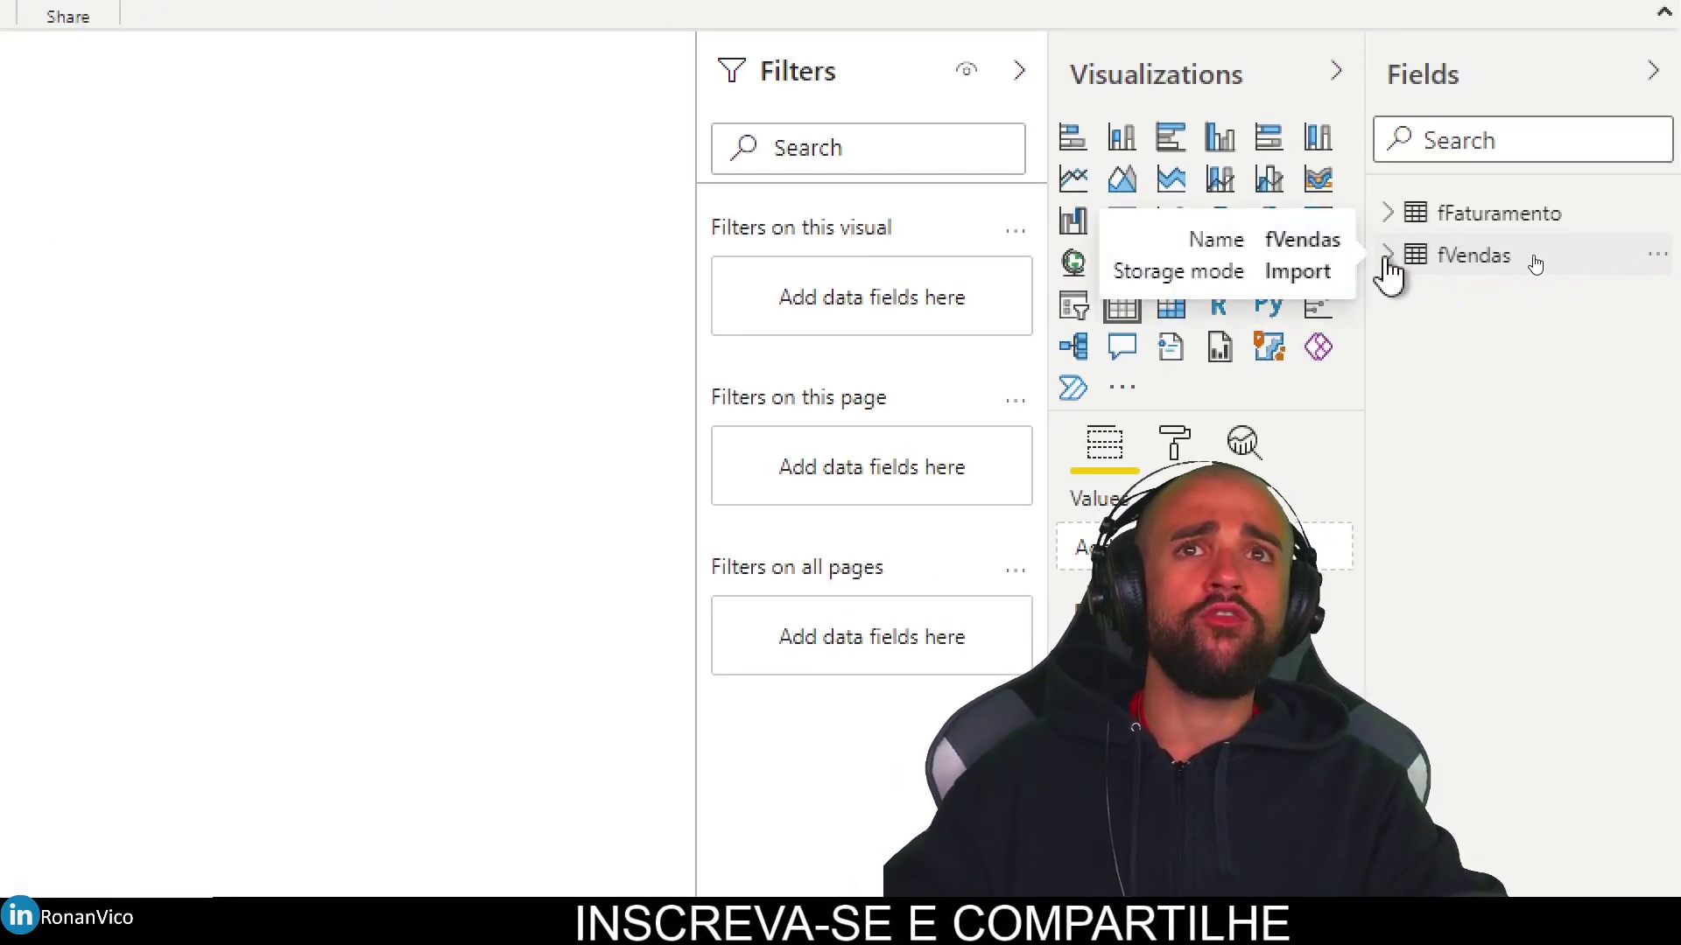
Fill the table visual with ESTADO and UNIDADES VENDIDAS from fVendas and FATURADO from fFaturamento
left_click(1388, 259)
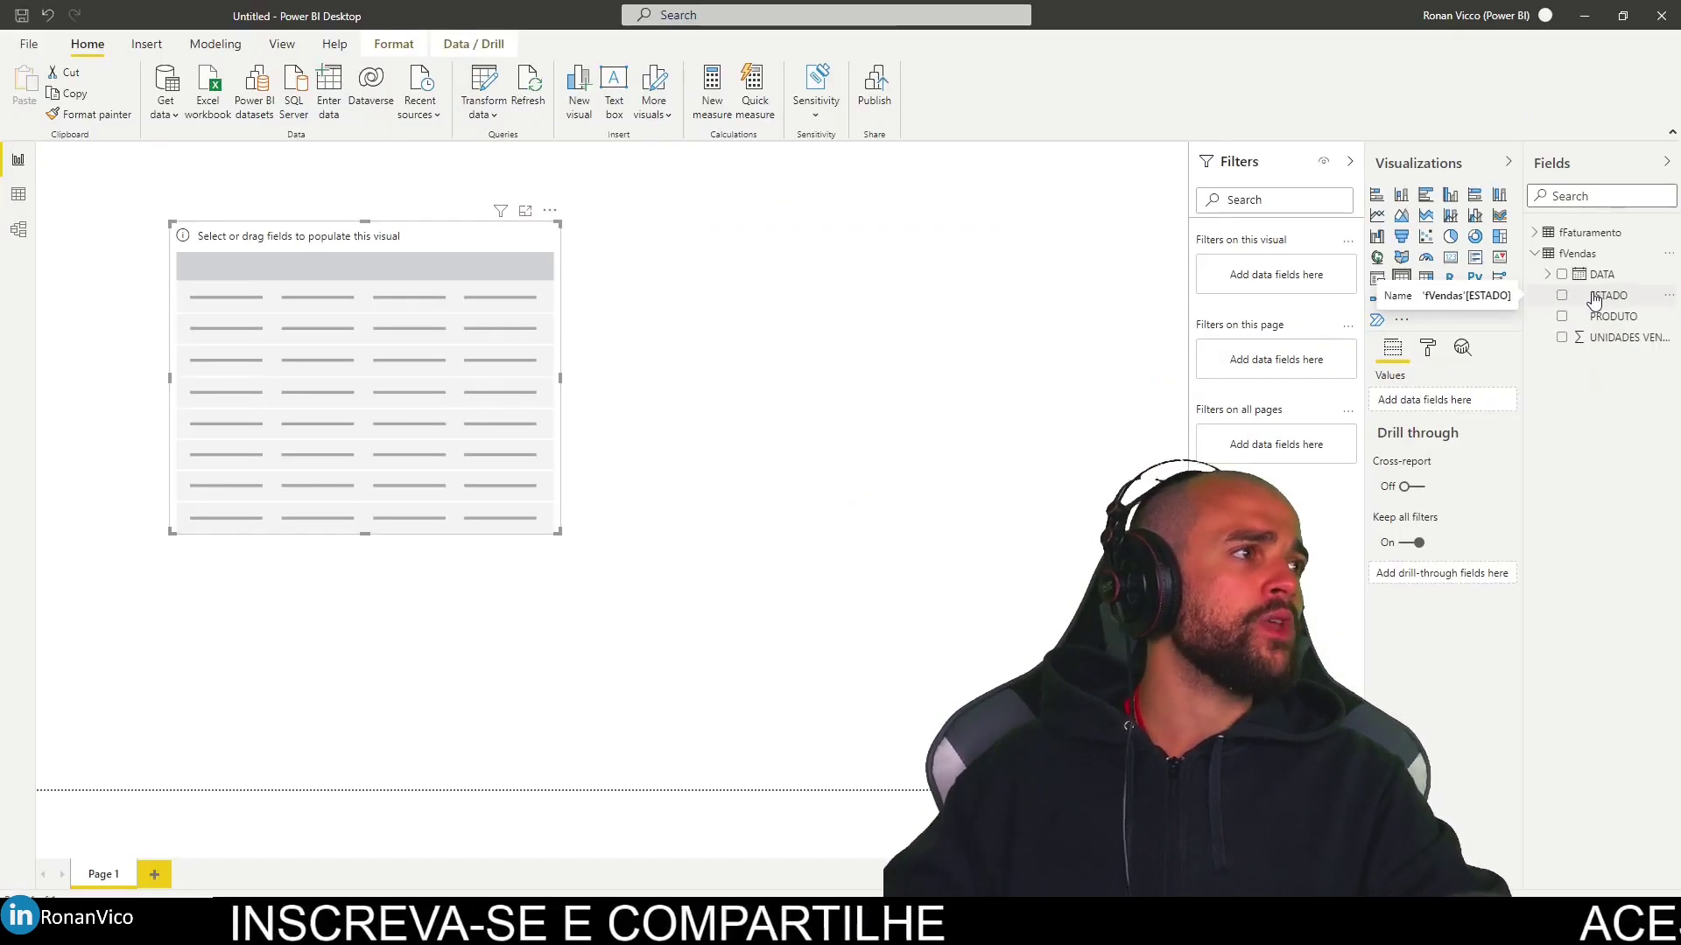
left_click_drag(1451, 363, 464, 333)
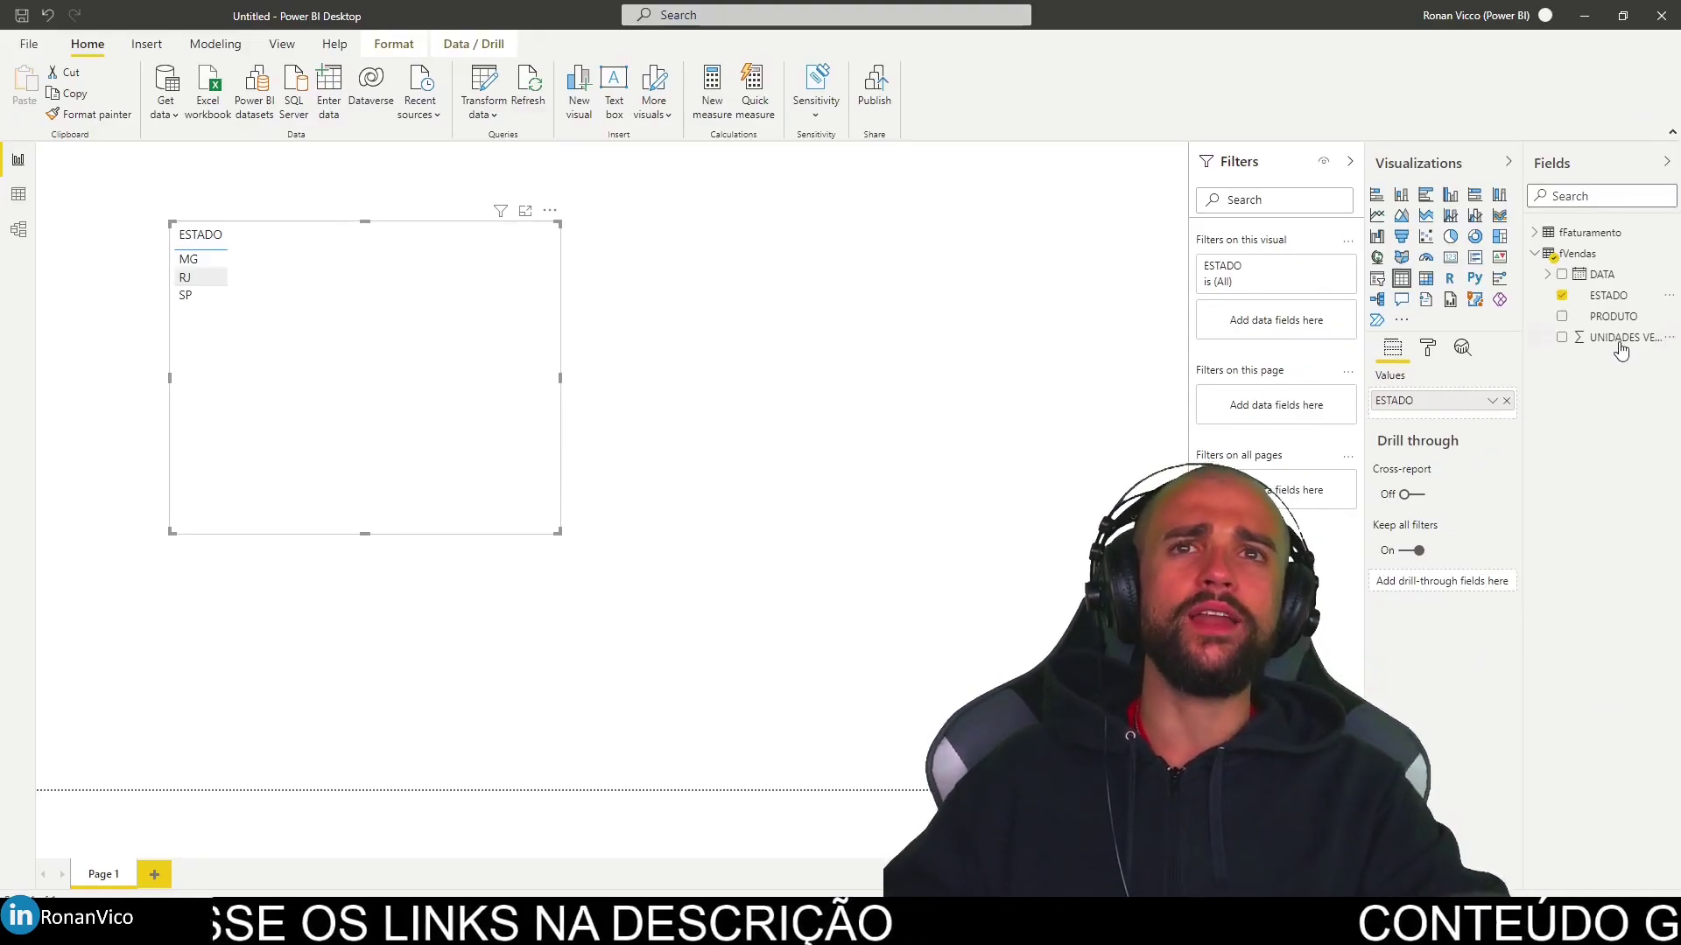
left_click_drag(1621, 351, 1444, 420)
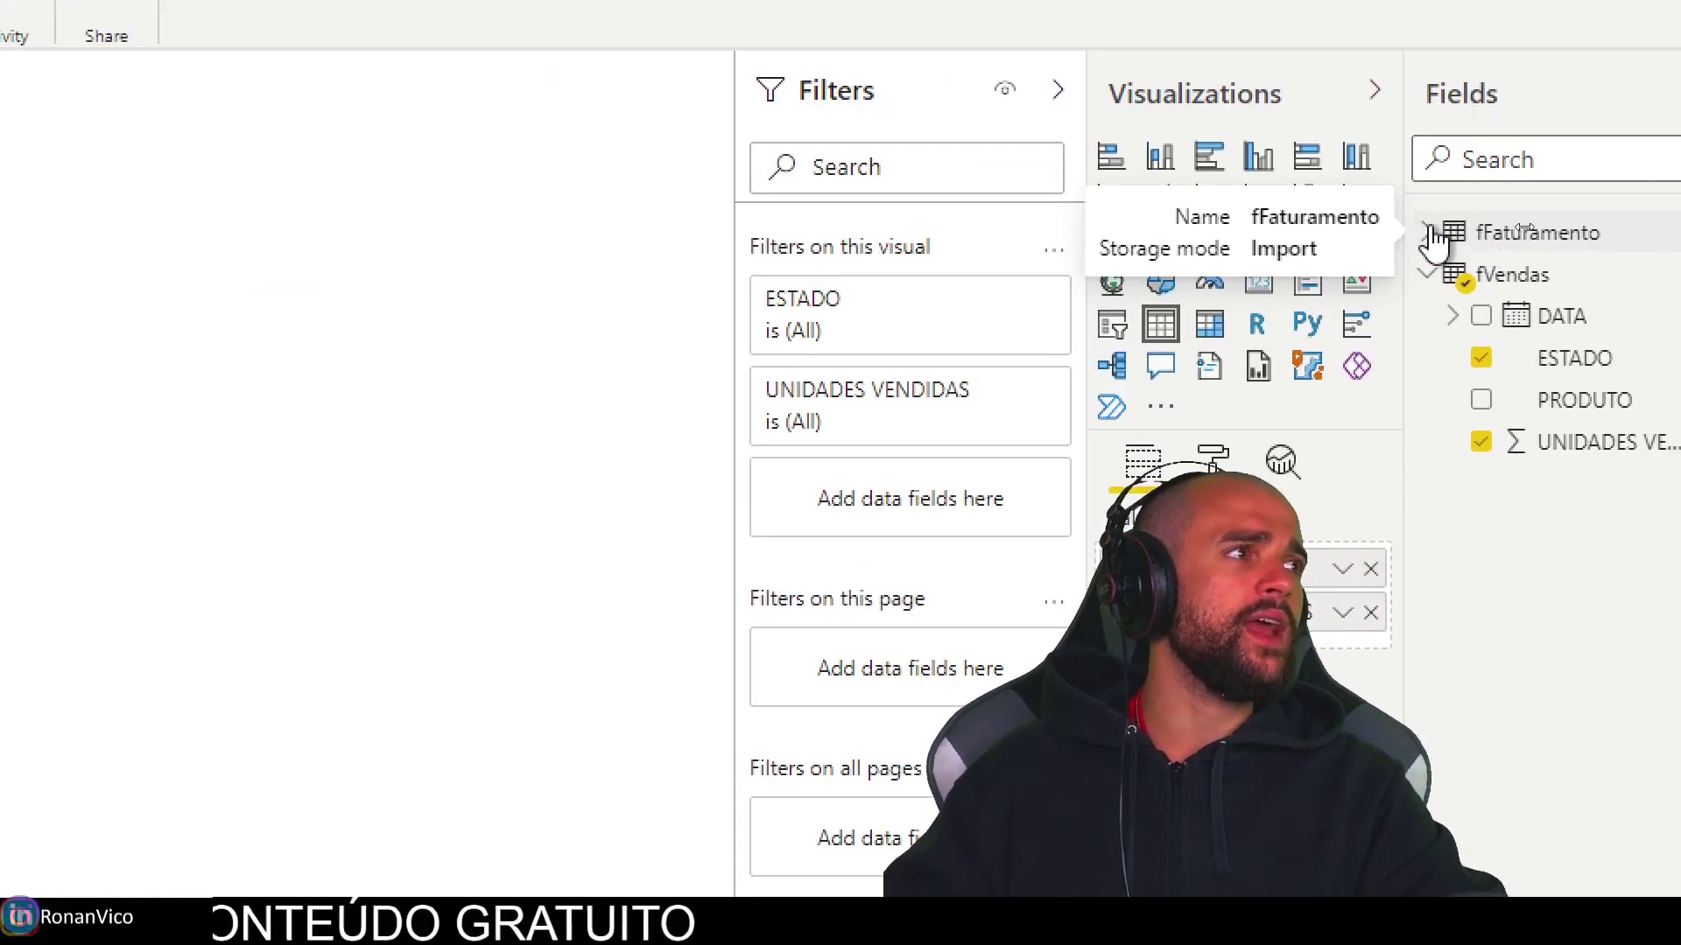
left_click(1425, 234)
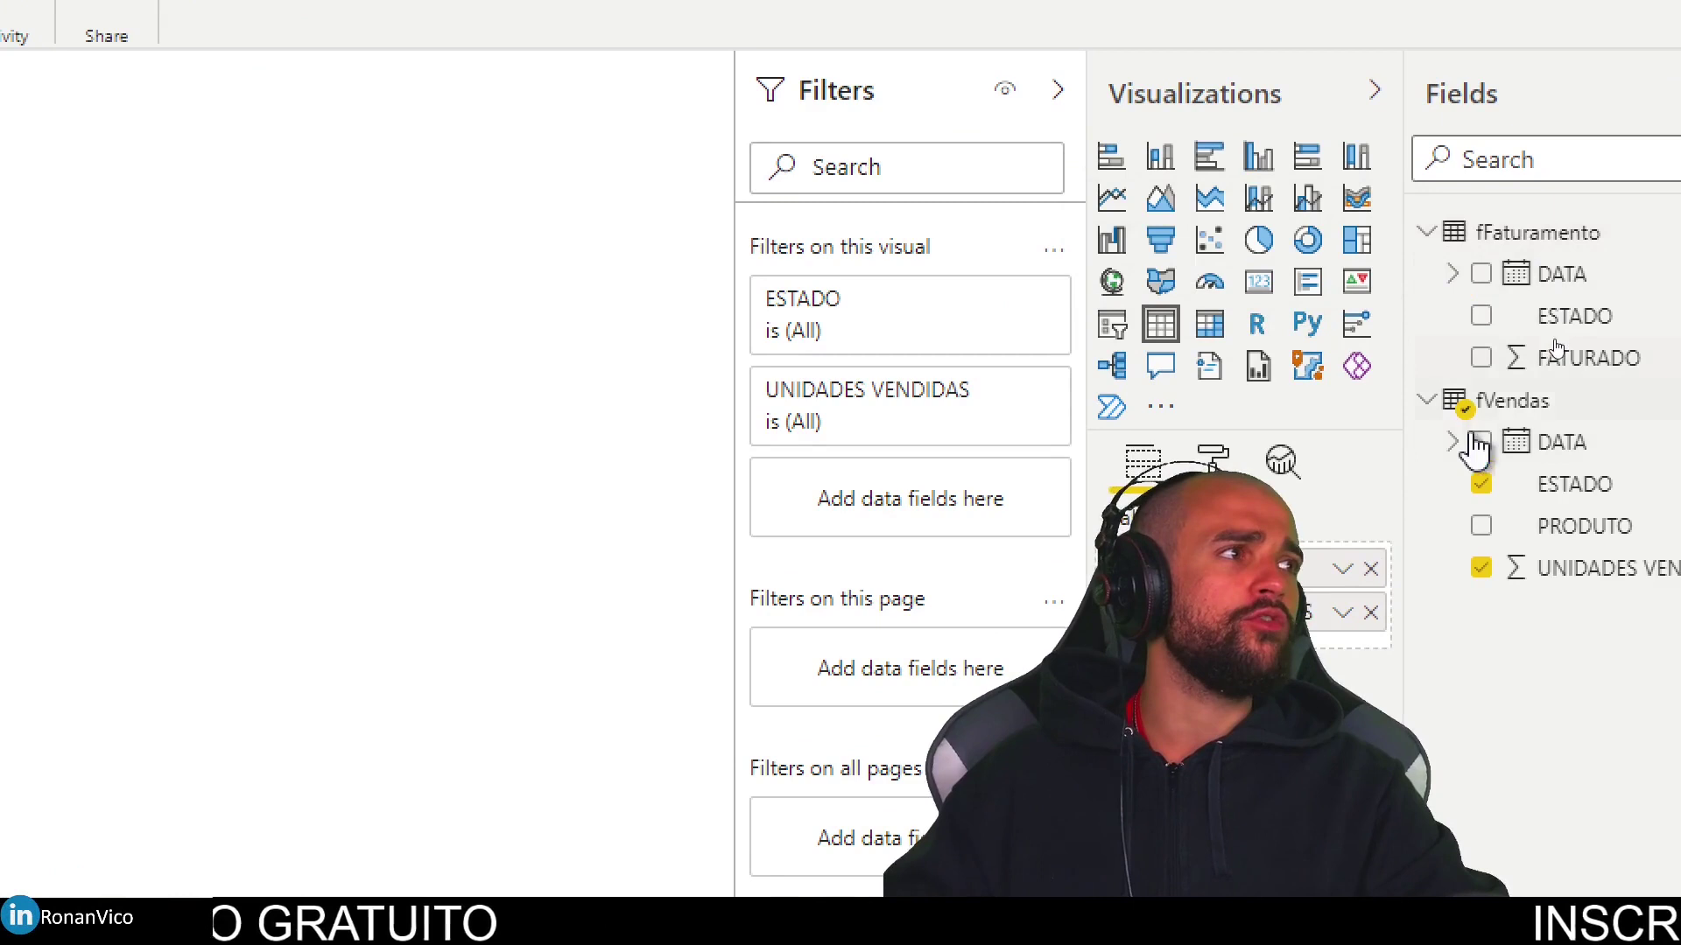
left_click_drag(1550, 354, 0, 319)
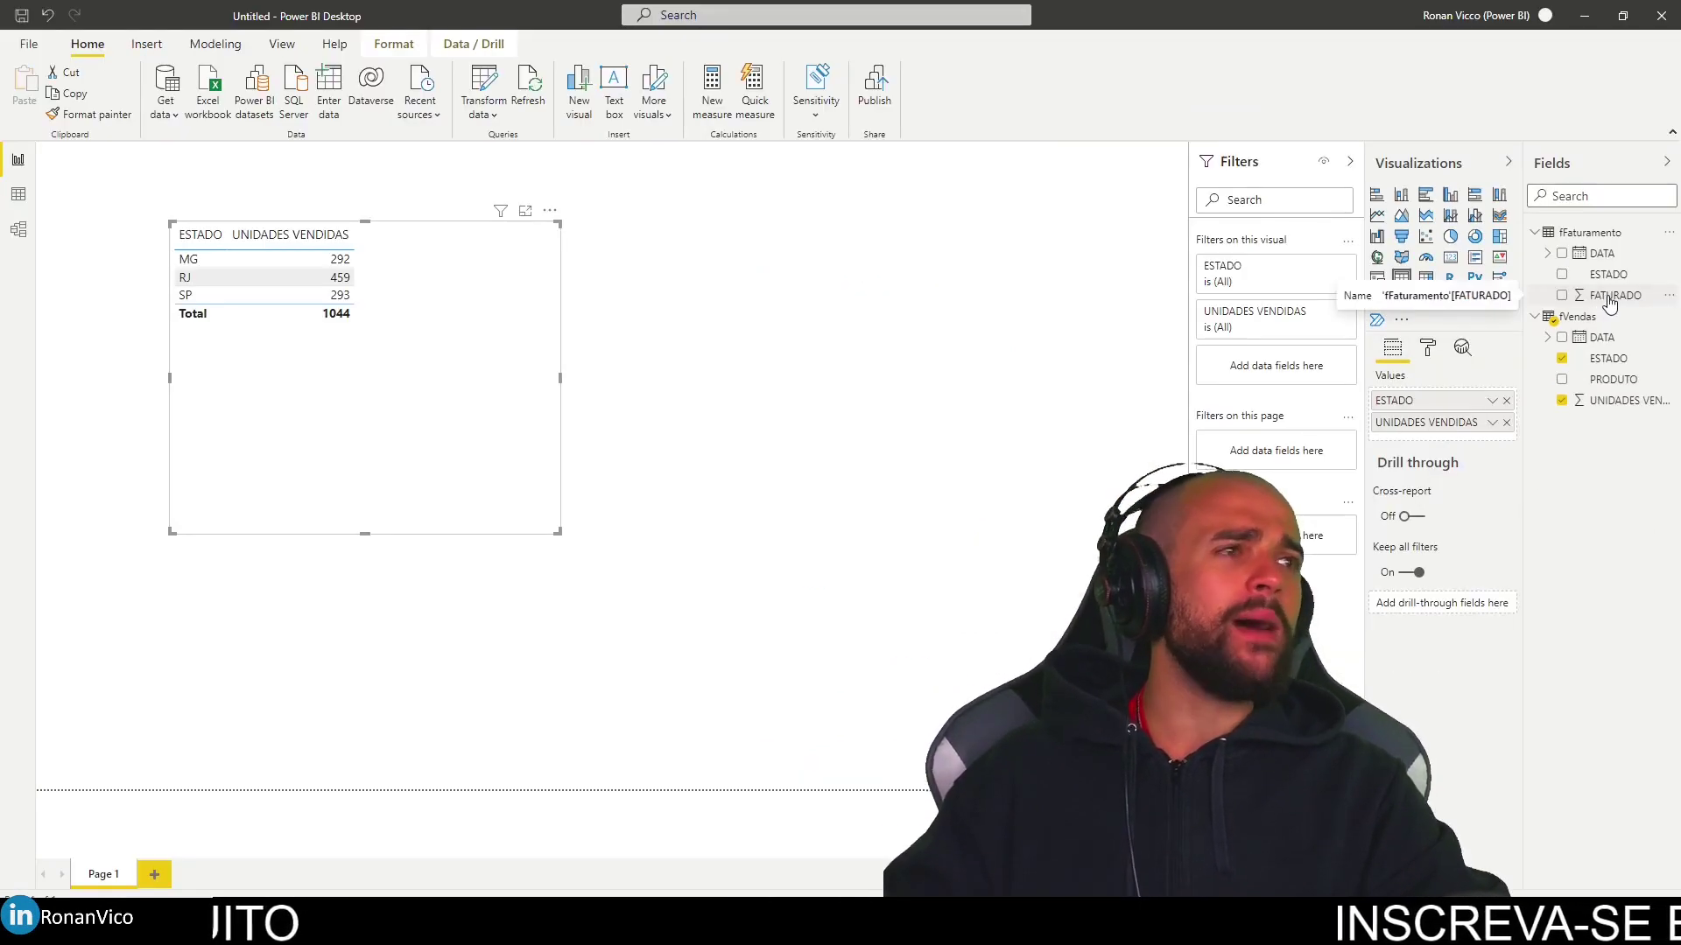
left_click_drag(454, 274, 451, 271)
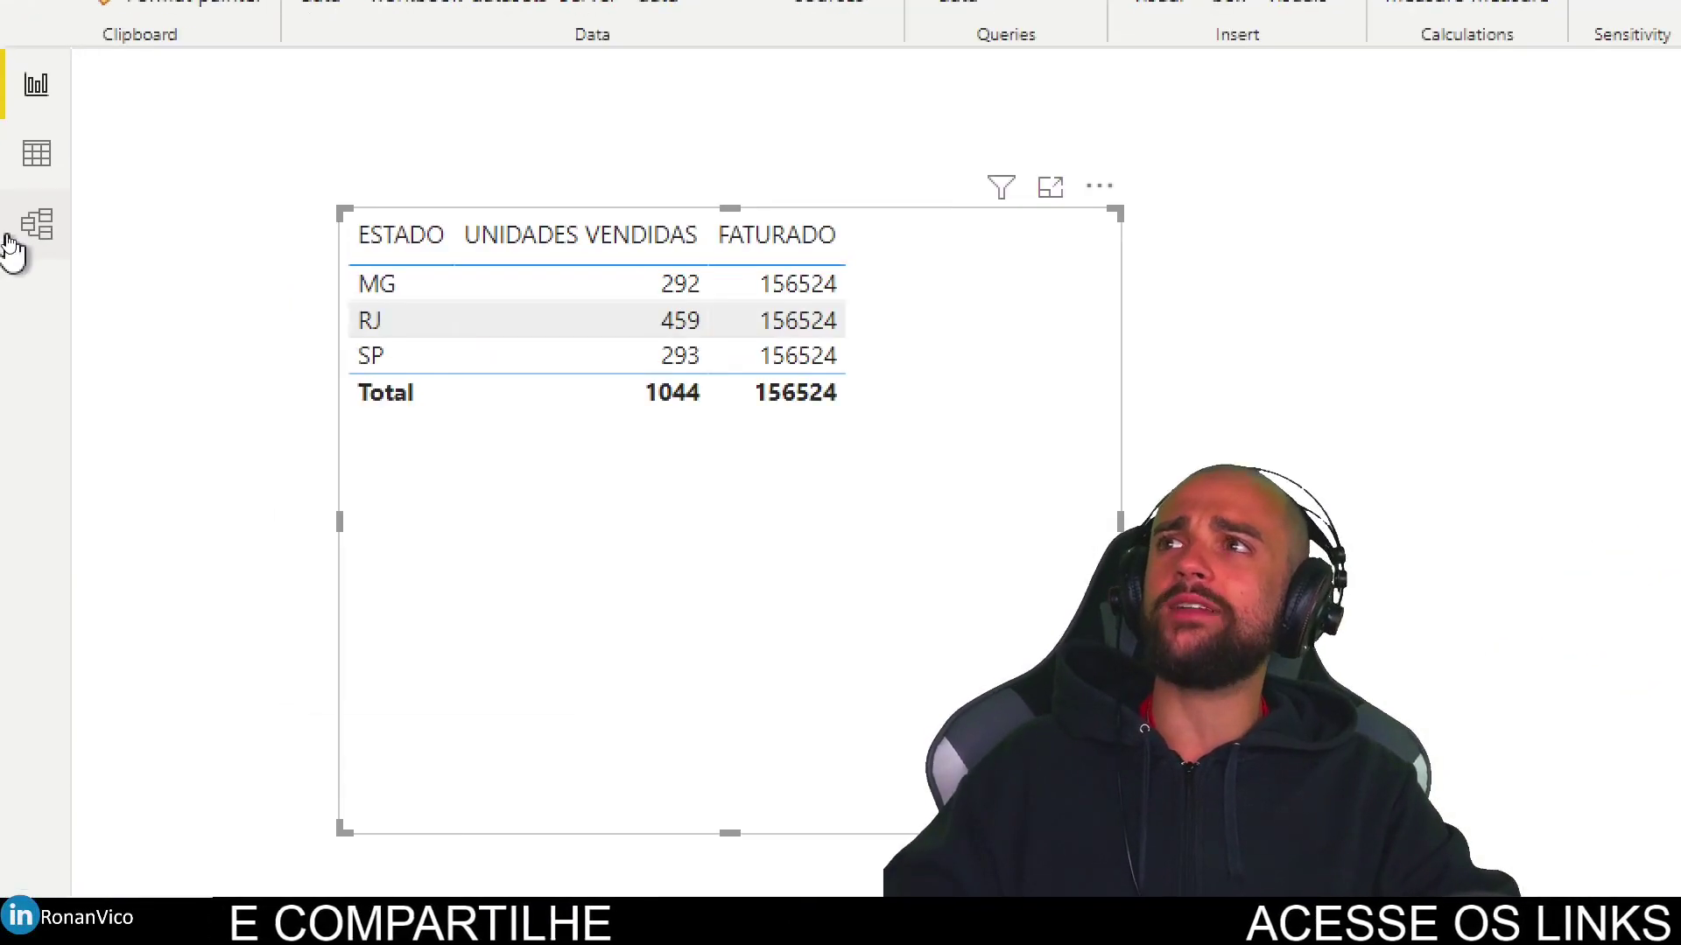
Make the fFaturamento card taller and reposition both table cards in the model diagram, and return to the report through the data view
left_click(12, 233)
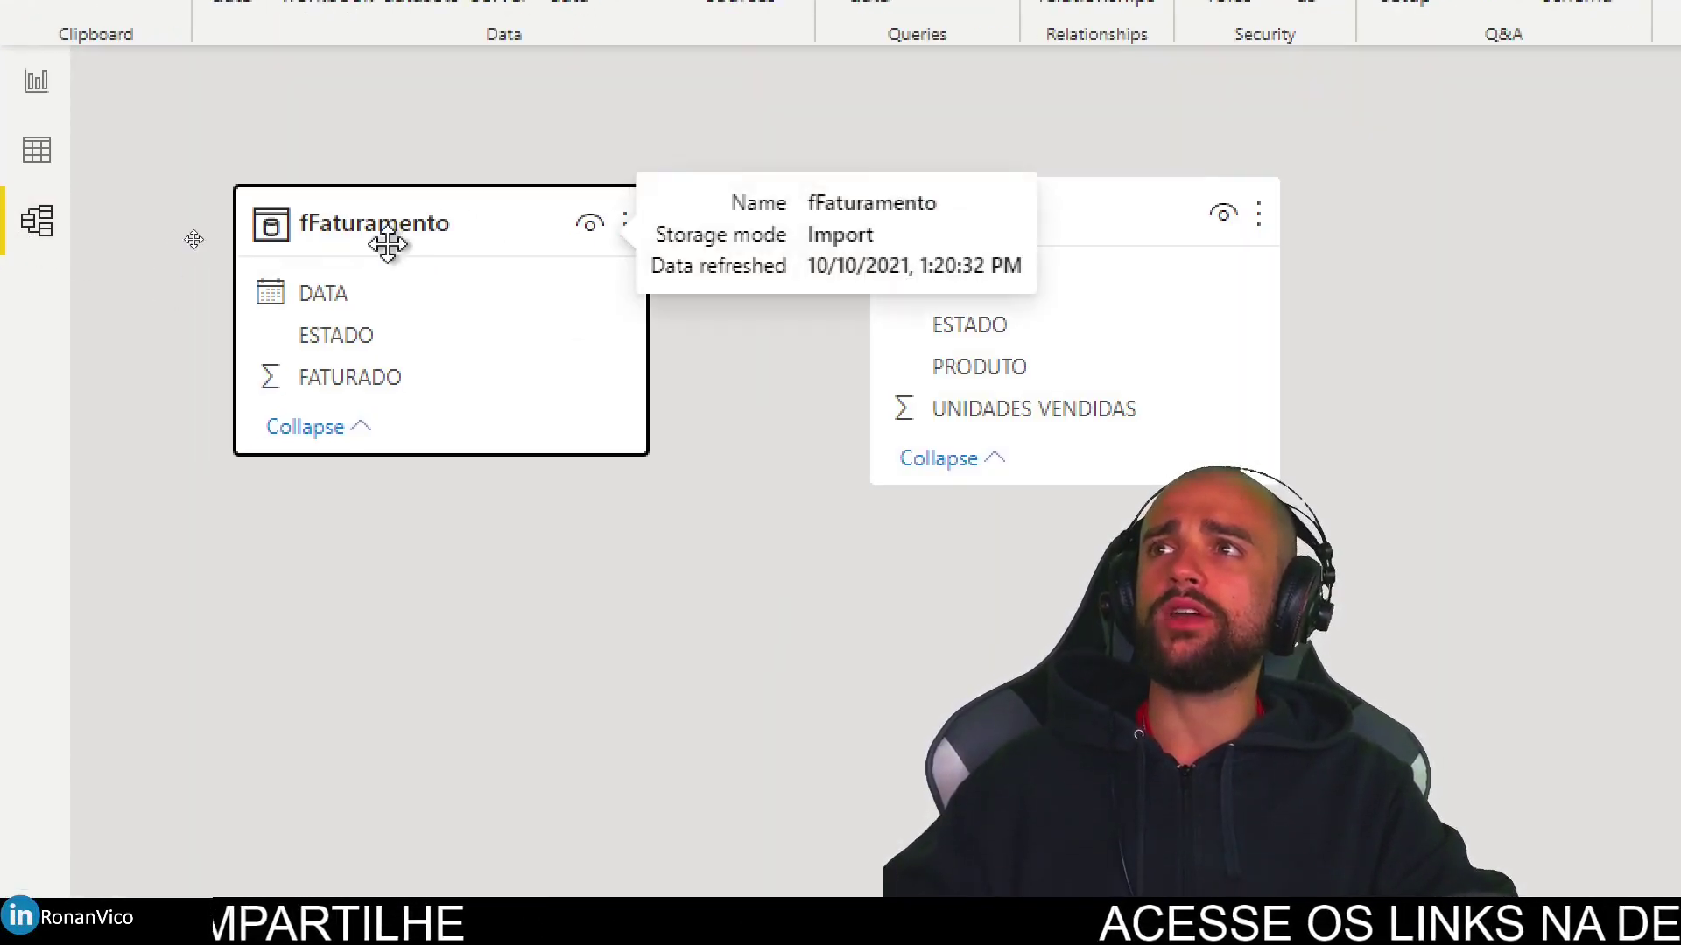
left_click_drag(420, 454, 393, 532)
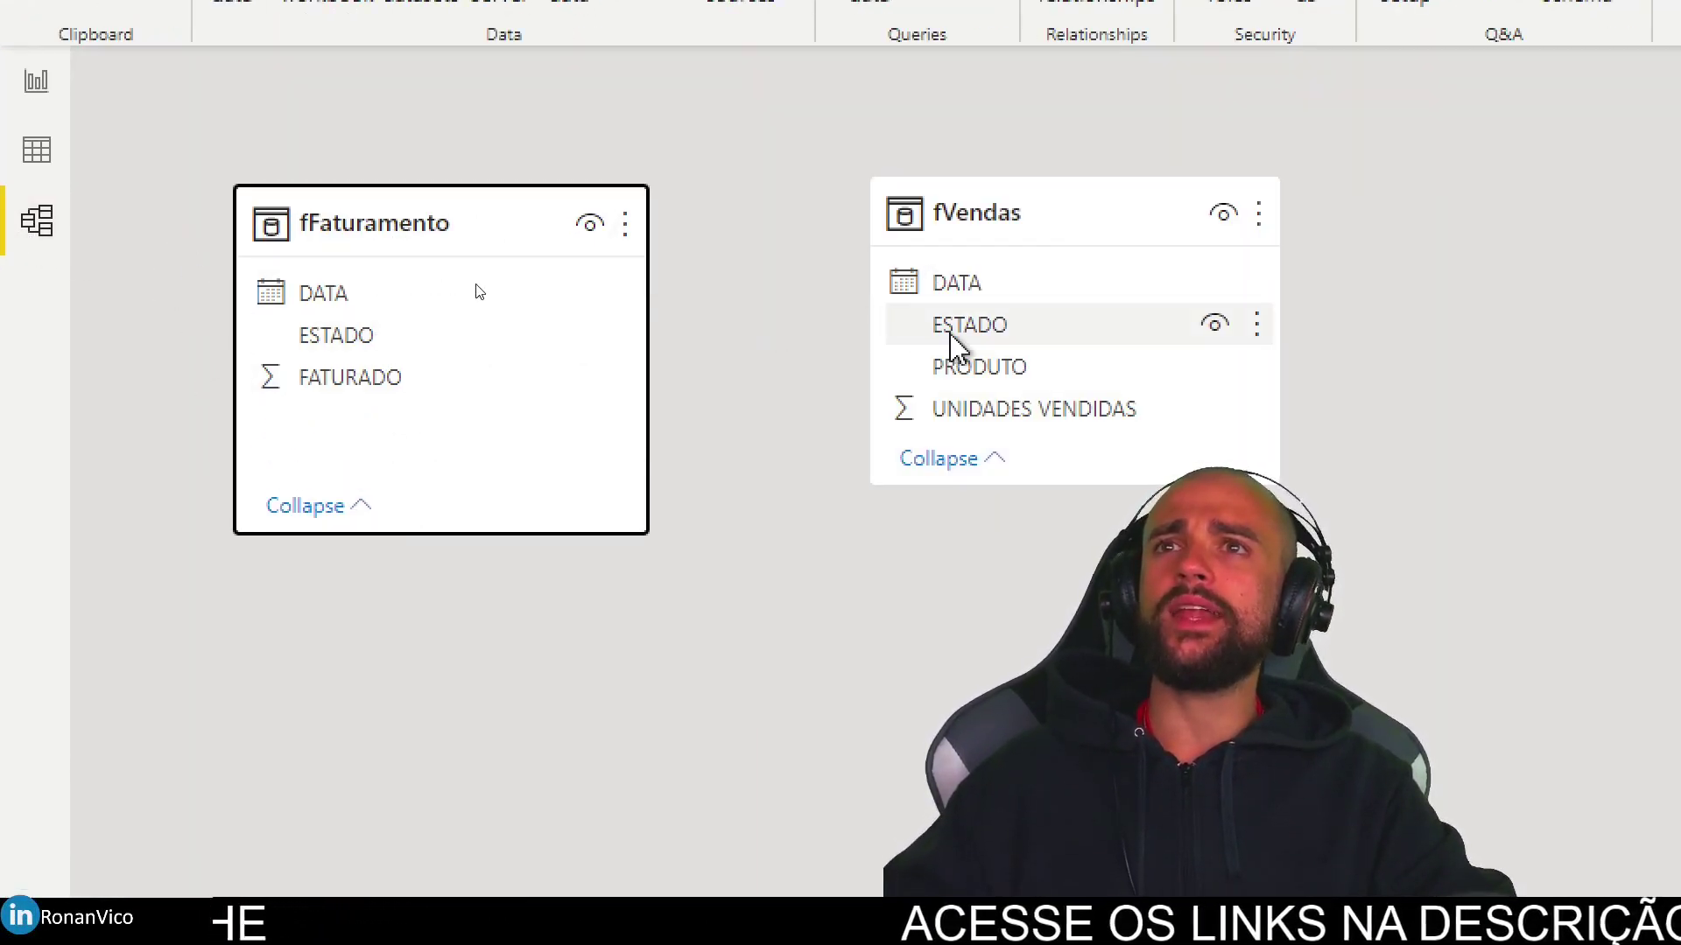
left_click_drag(1013, 225, 1114, 294)
left_click_drag(347, 248, 374, 330)
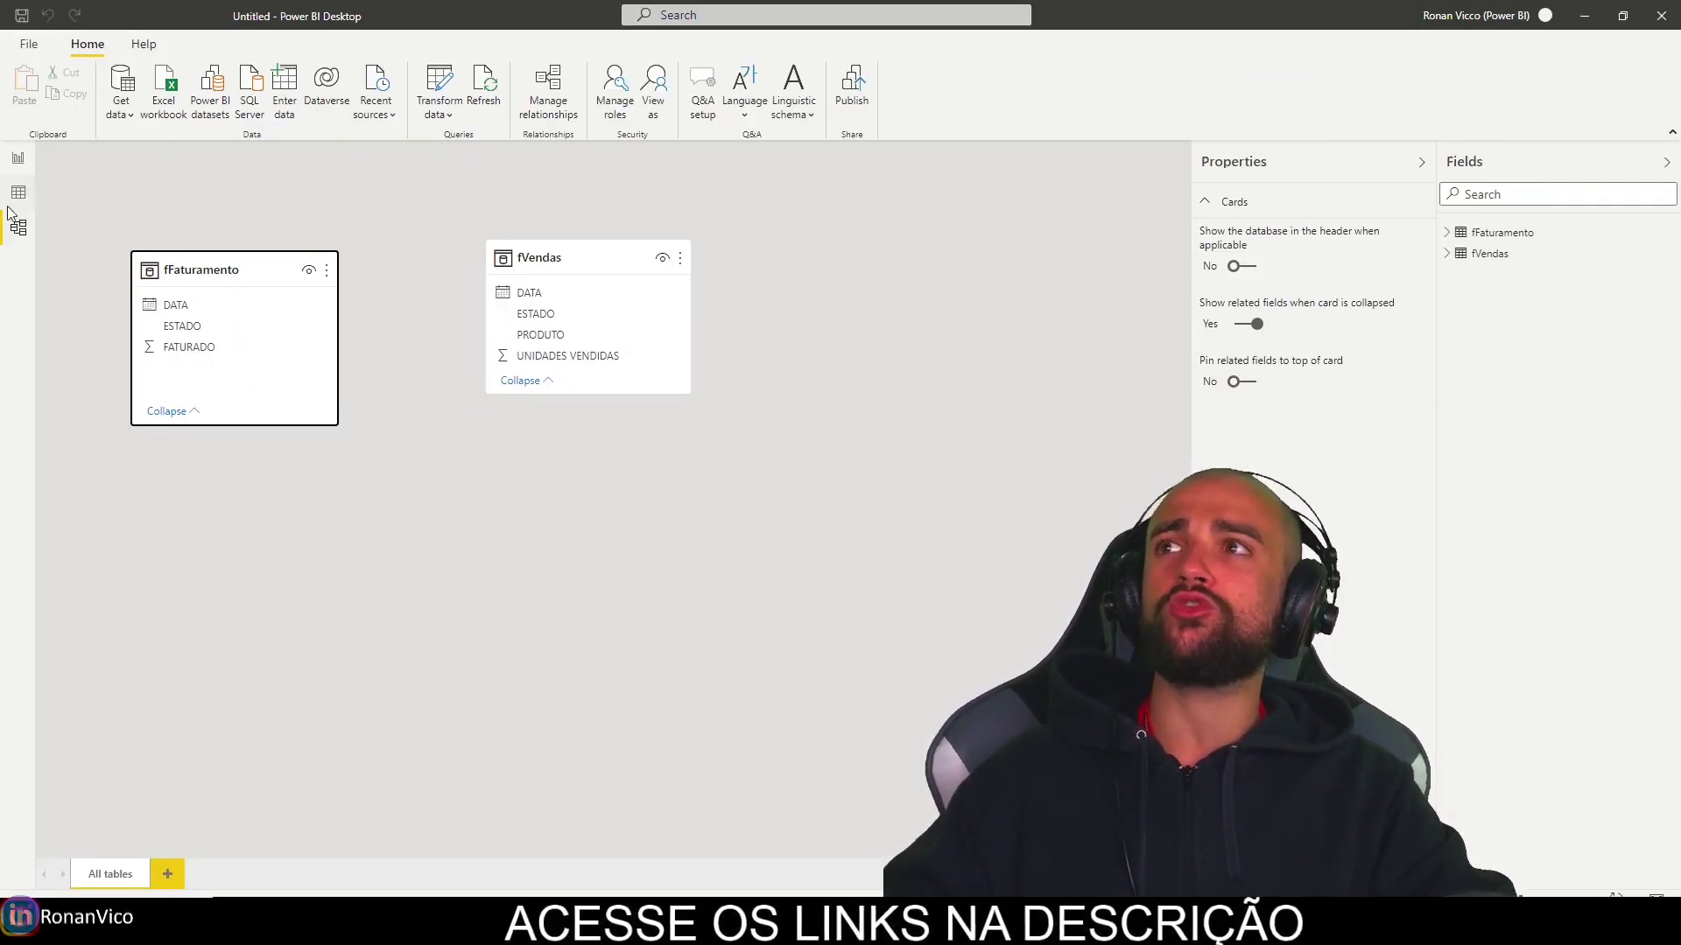
left_click(19, 194)
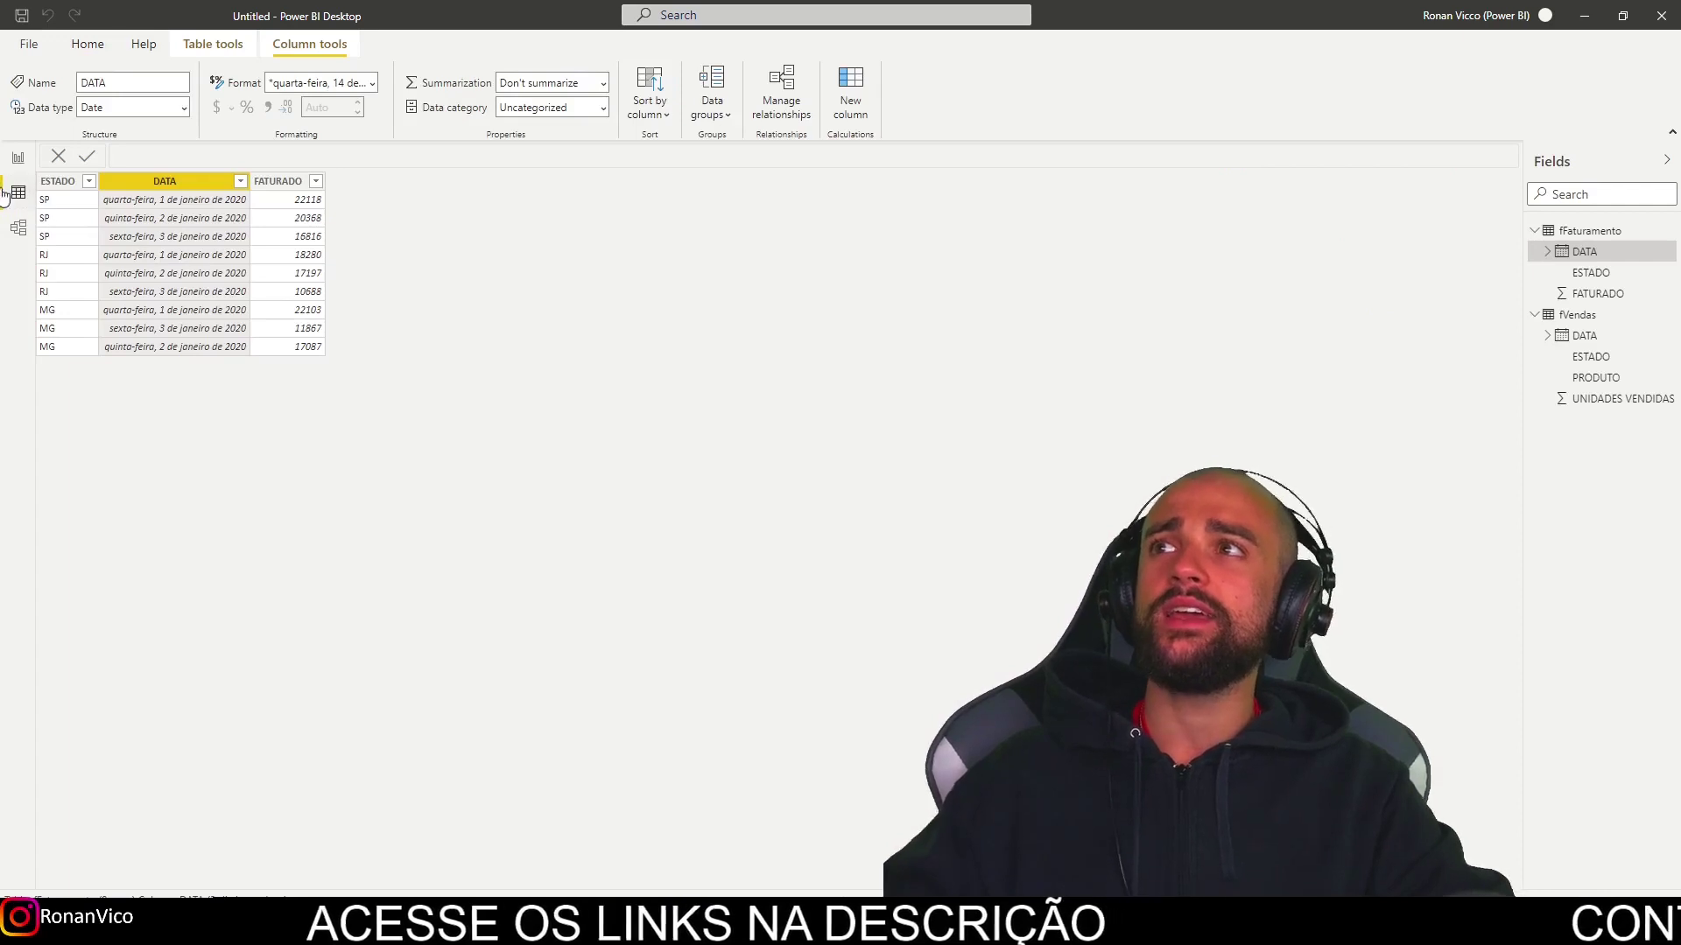
left_click(17, 158)
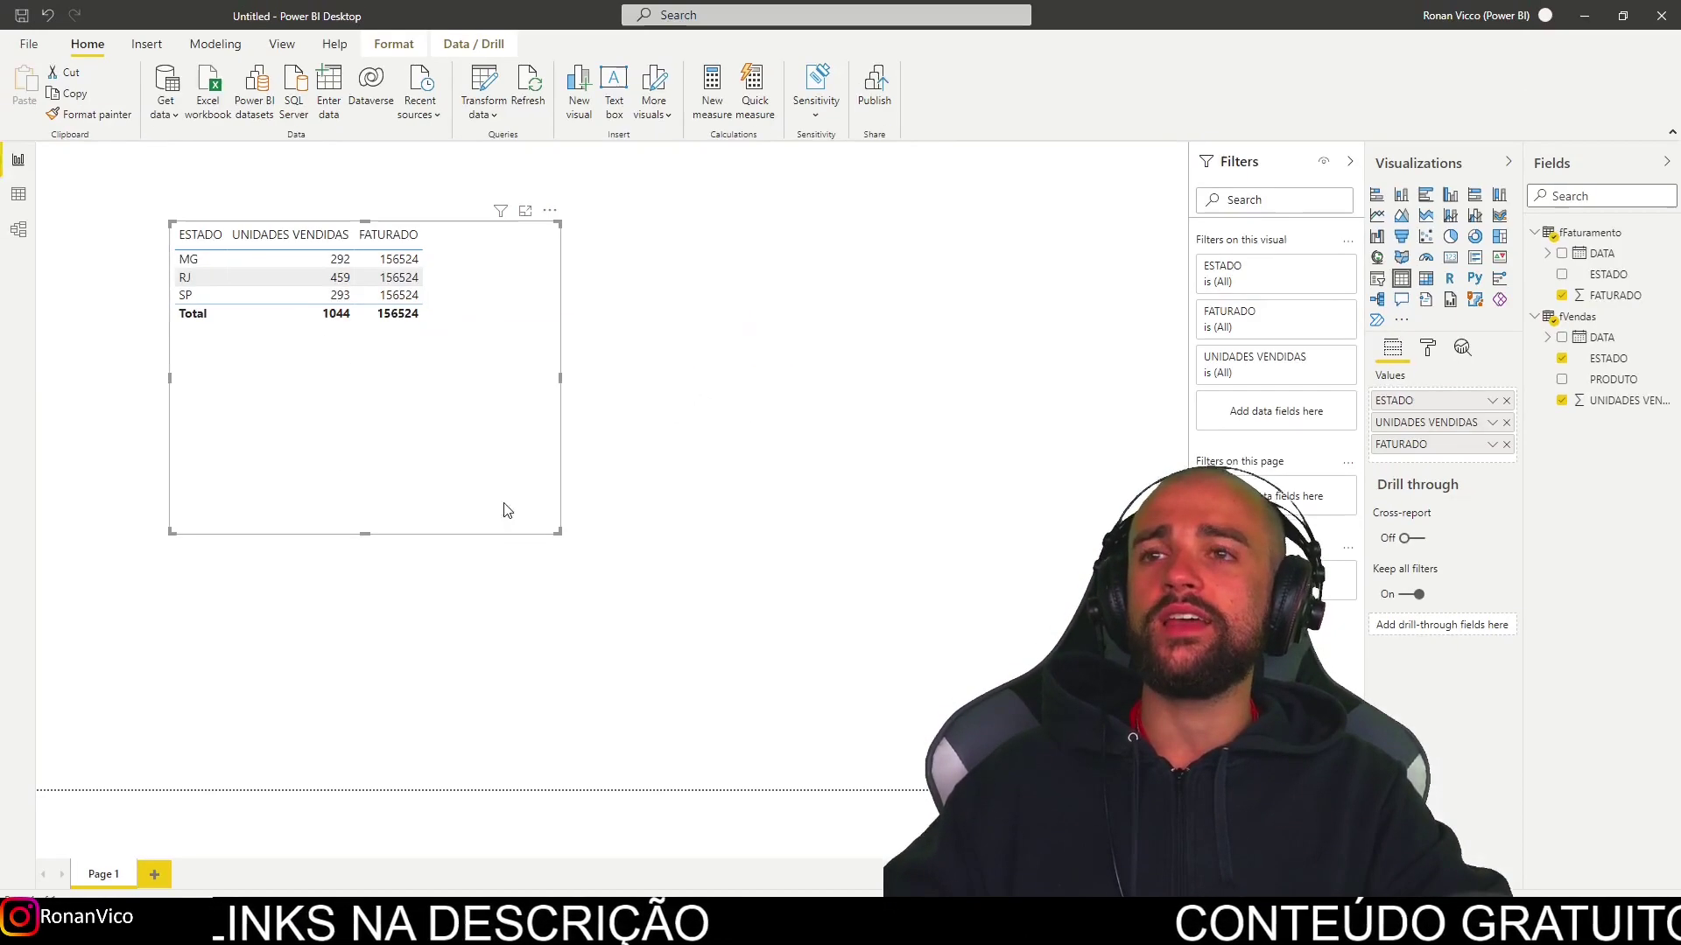
Switch to Excel and place the TB_VENDAS and TB_FATURAMENTO windows over the report to compare their ESTADO columns with the table visual
mouse_move(612, 927)
left_click(710, 814)
mouse_move(656, 16)
left_mouse_down()
mouse_move(636, 425)
mouse_move(679, 424)
left_mouse_up()
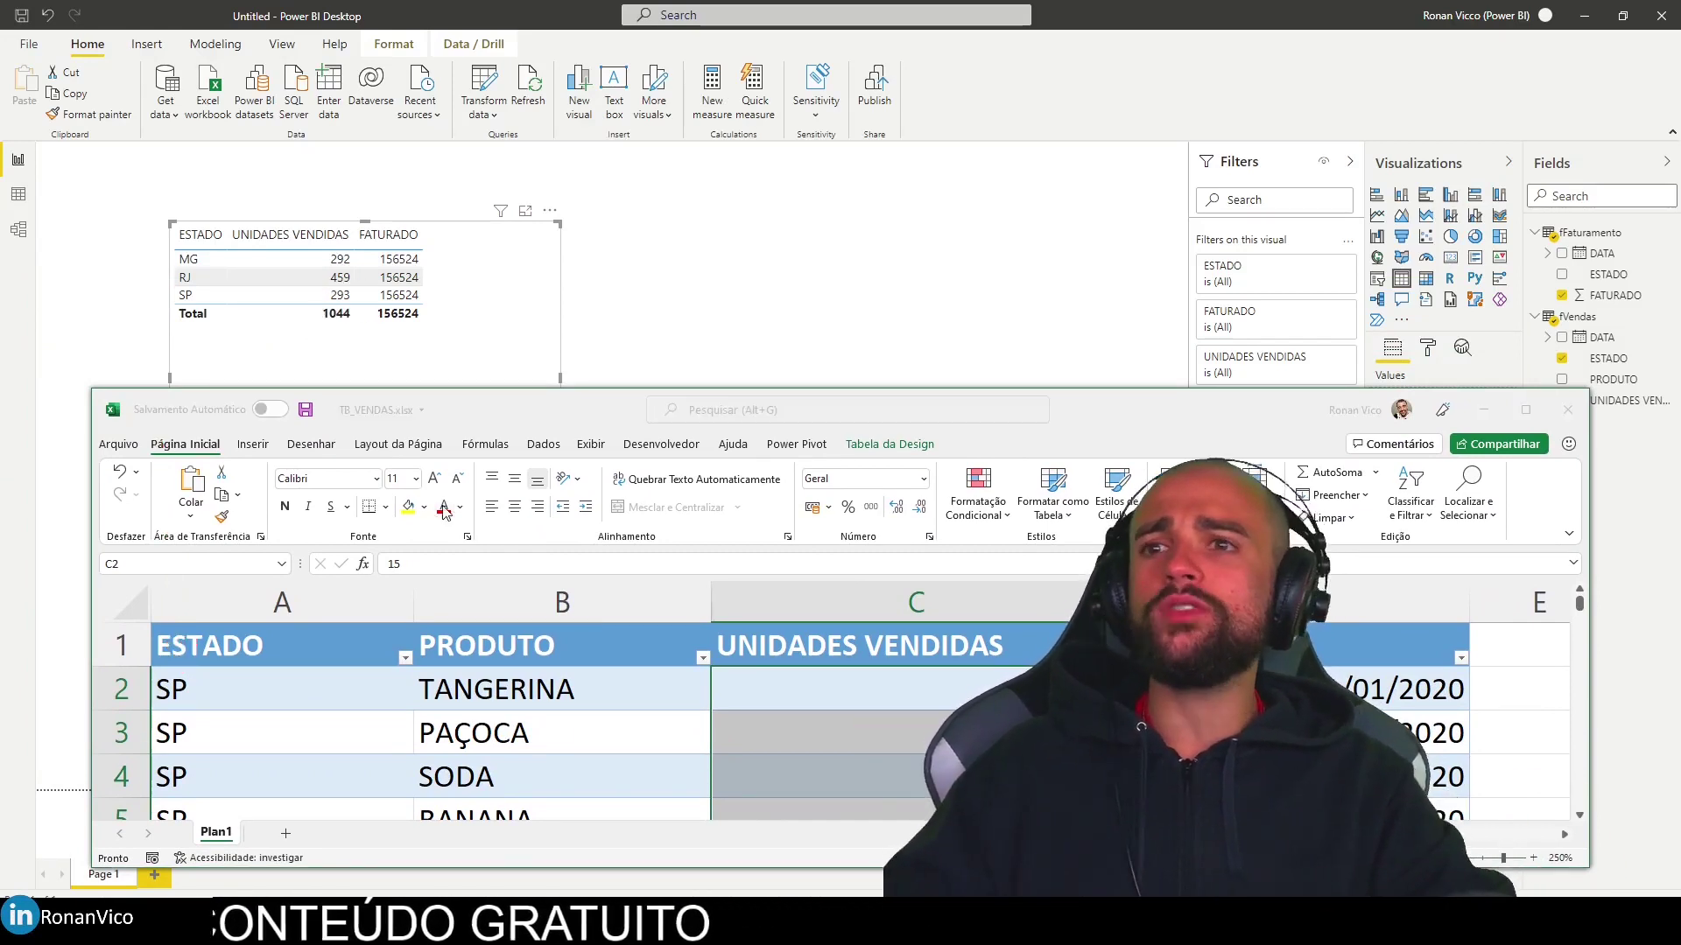
left_click(607, 928)
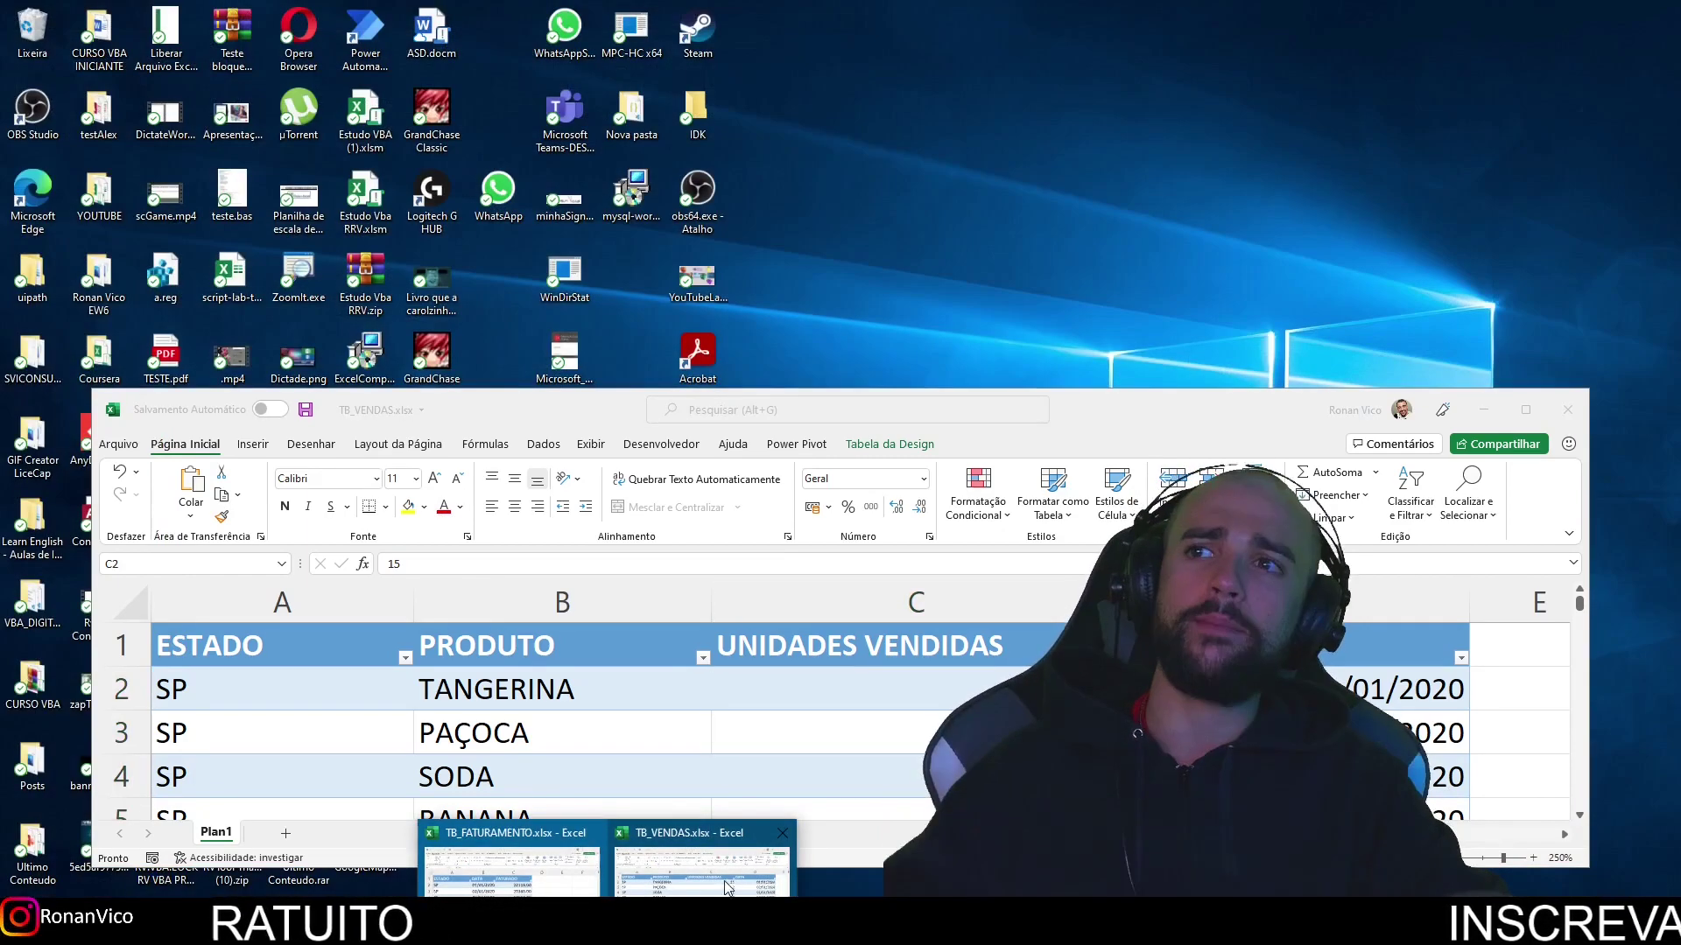
left_click(511, 862)
left_click_drag(471, 392, 906, 113)
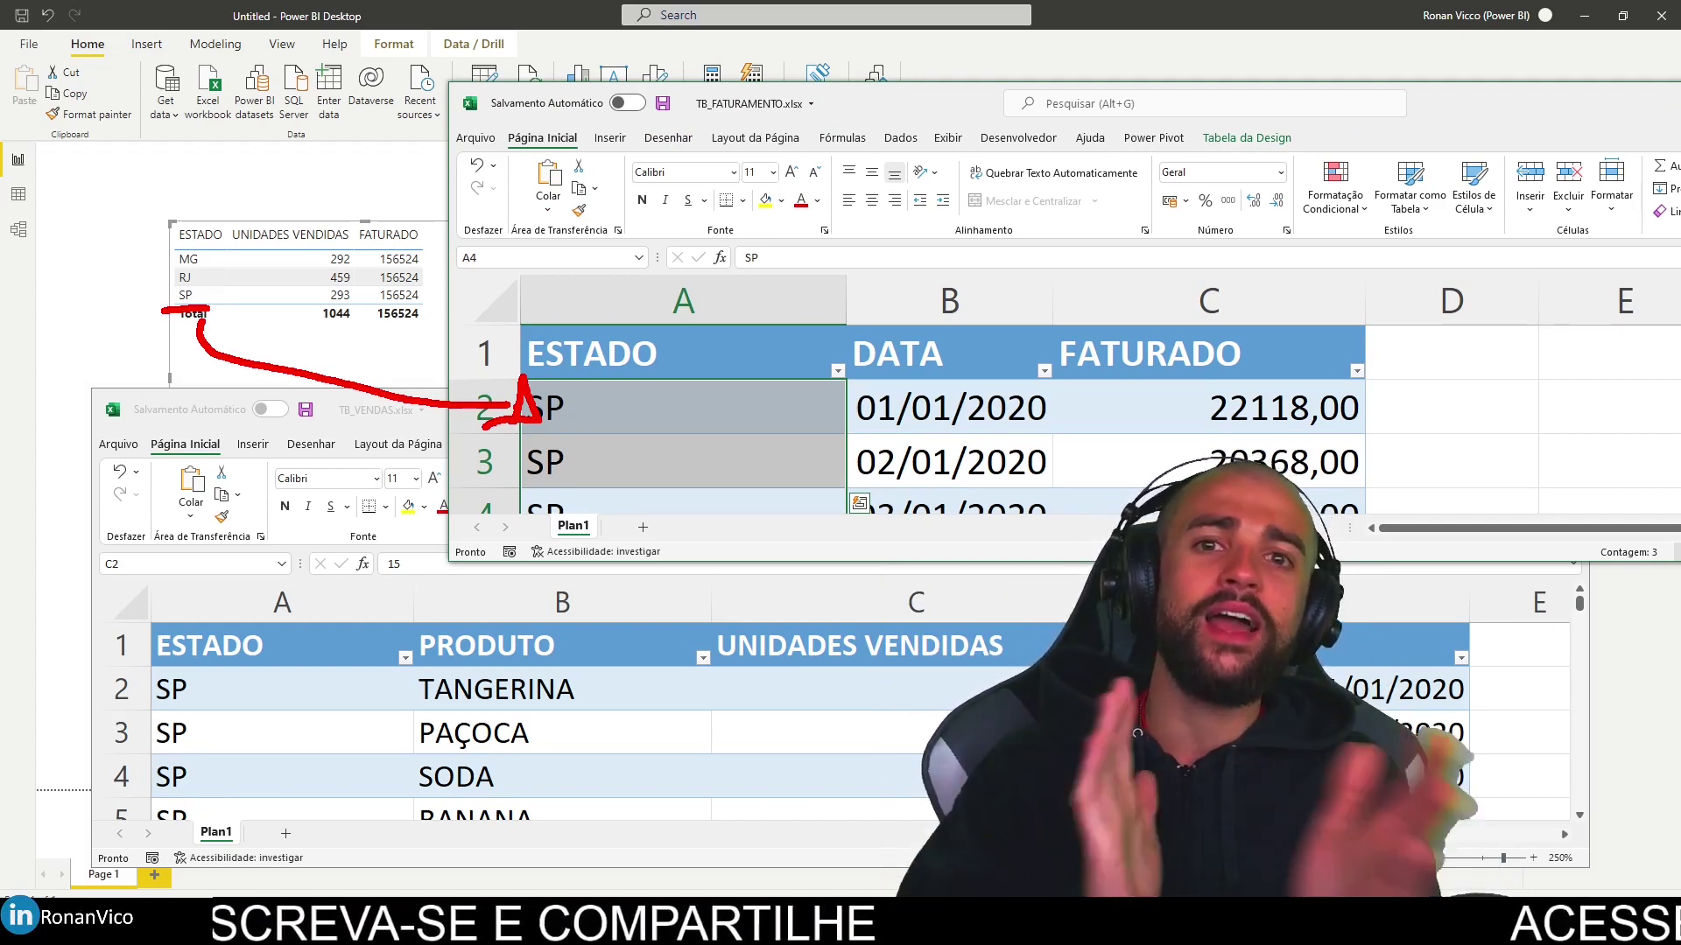
key("Escape")
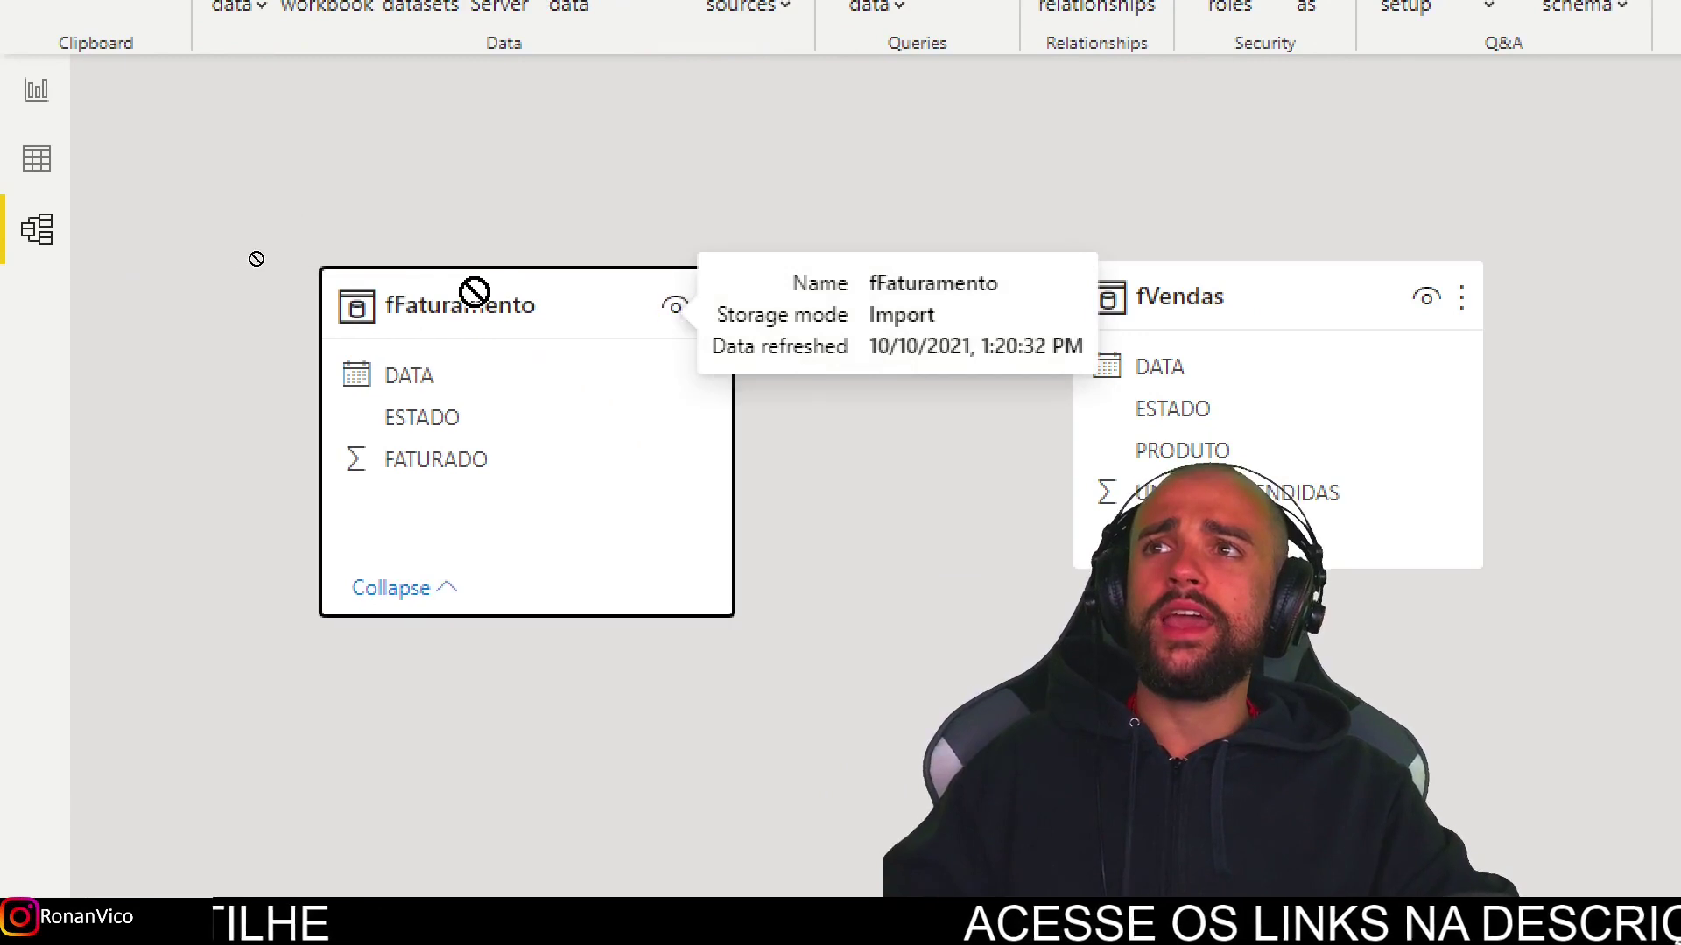
Adjust the spacing between the fFaturamento and fVendas cards in the model diagram, and open the Power Query Editor
left_click_drag(474, 291, 547, 293)
mouse_move(1298, 310)
left_mouse_down()
mouse_move(1313, 356)
mouse_move(1283, 319)
left_mouse_up()
left_click(673, 593)
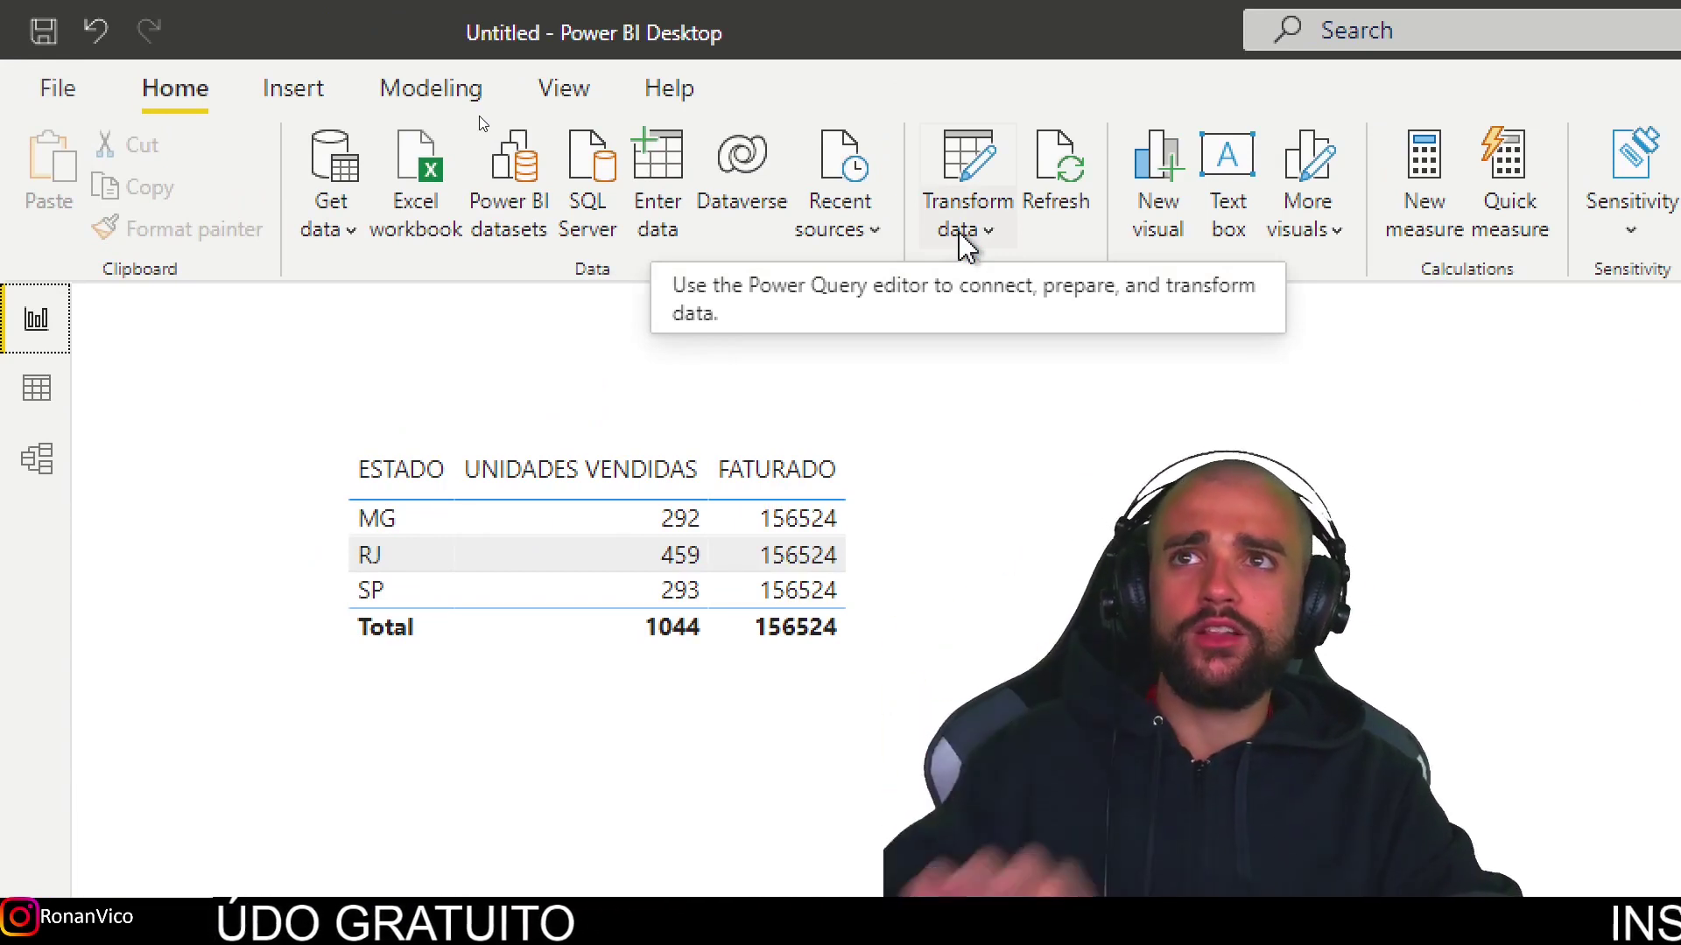
left_click(965, 247)
left_click(1038, 282)
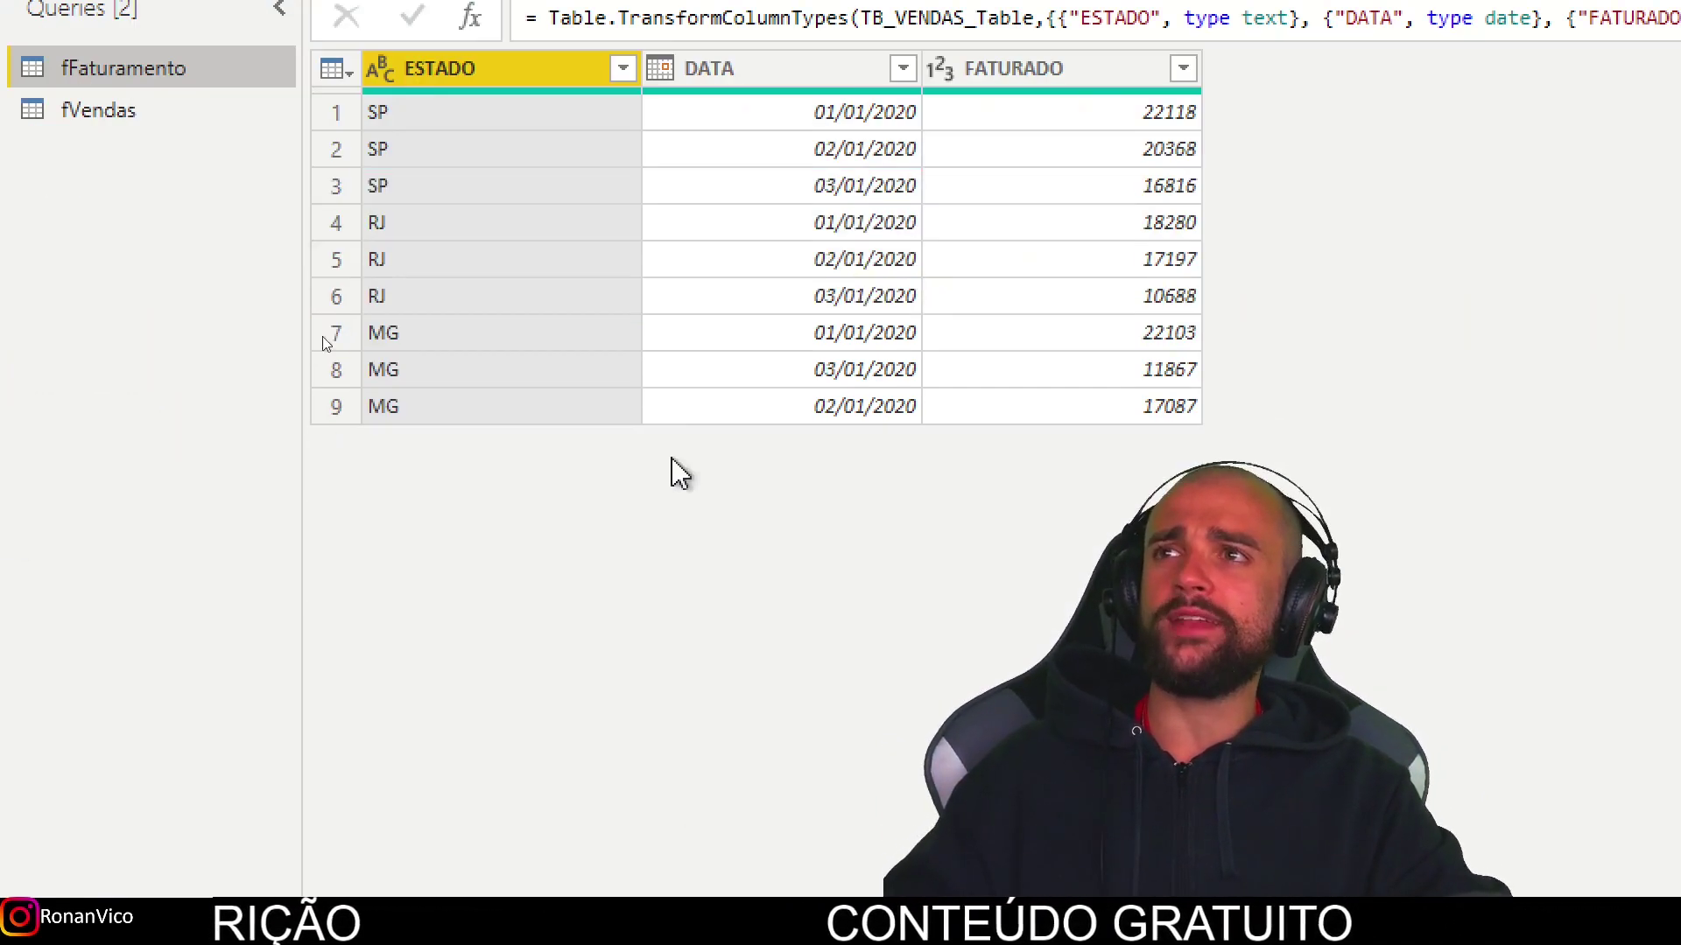
Add fFaturamento's ESTADO column as a new query and examine its Changed Type, Navigation and Source steps
right_click(469, 68)
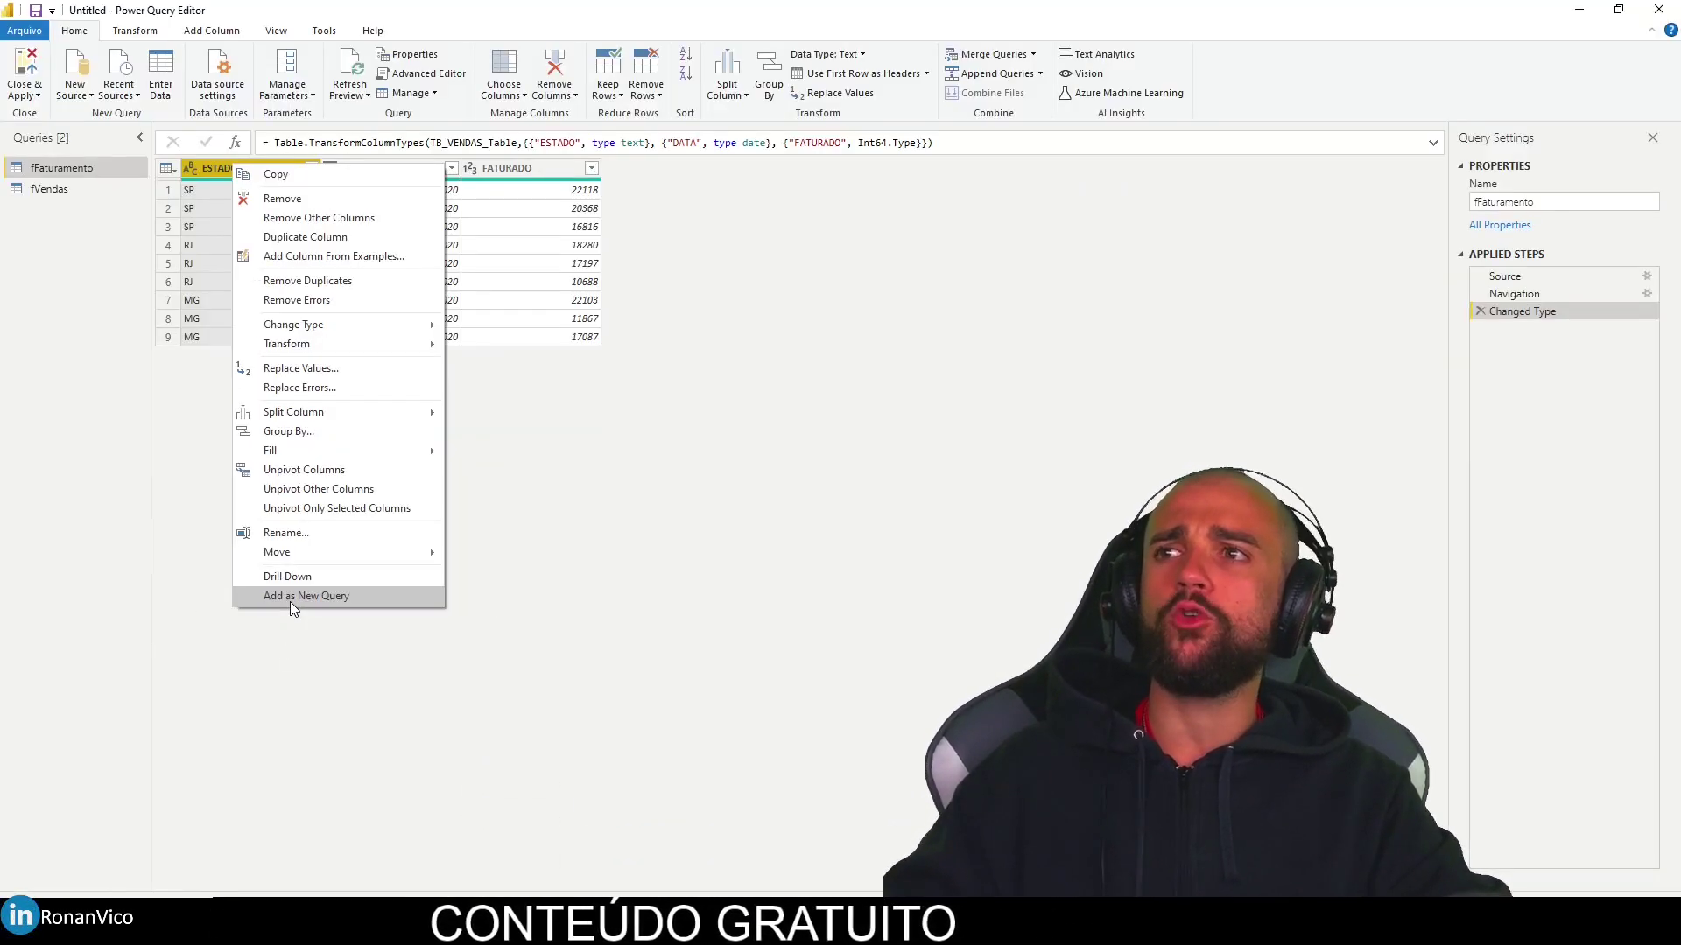
left_click(291, 596)
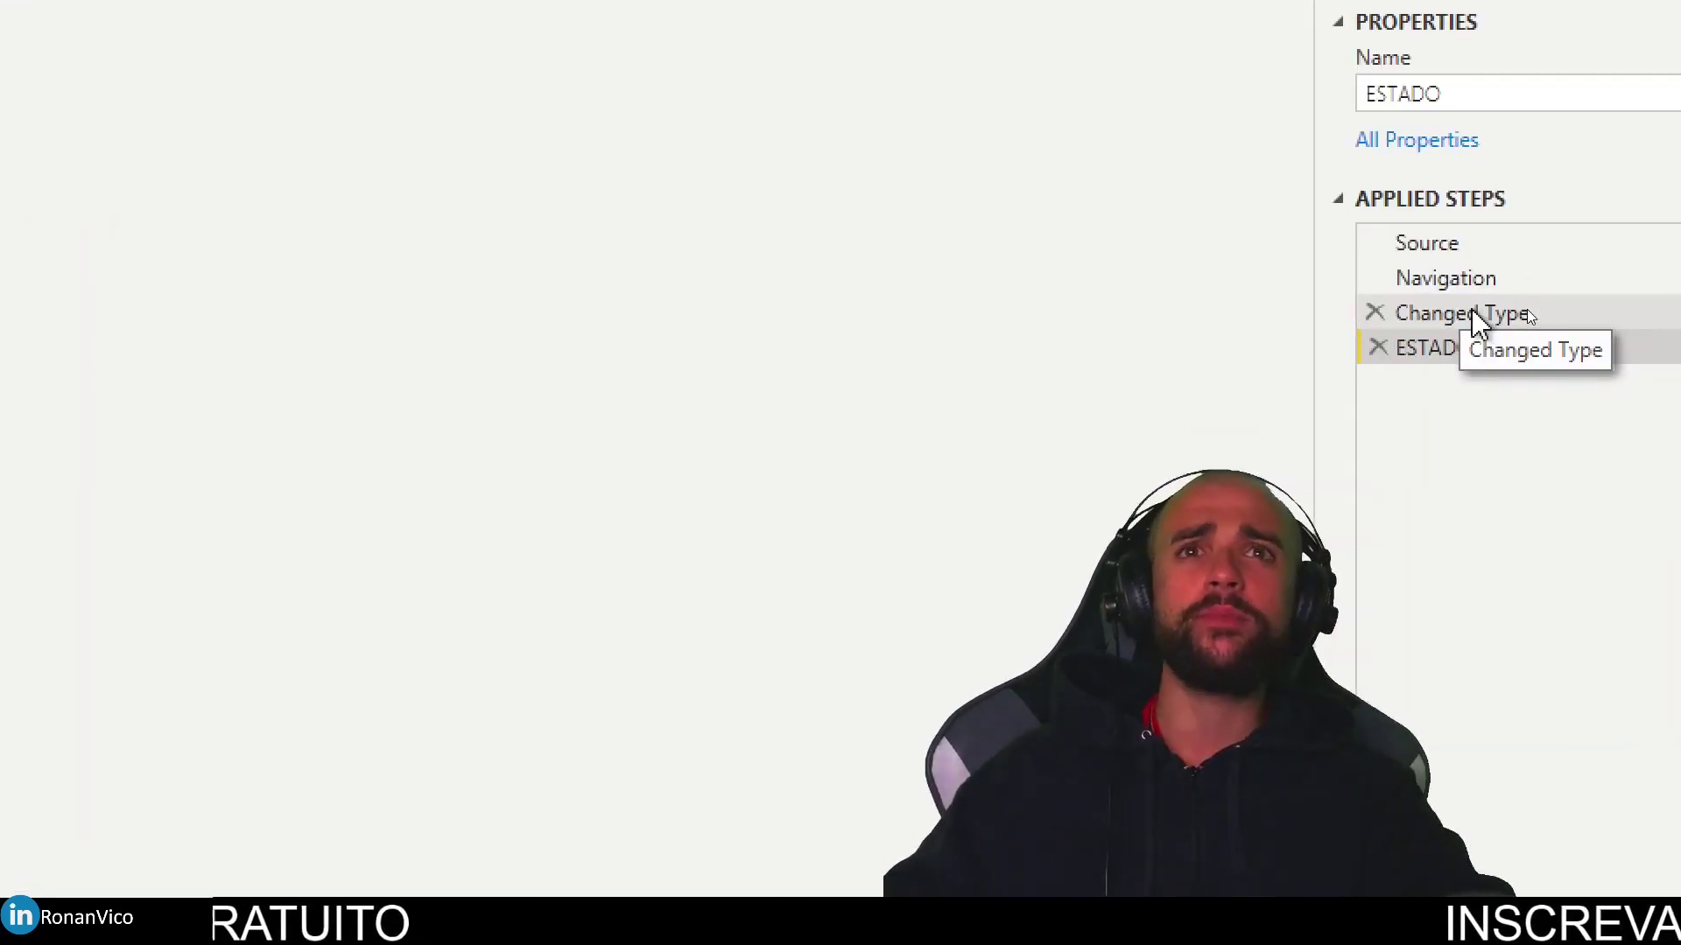
left_click(1472, 313)
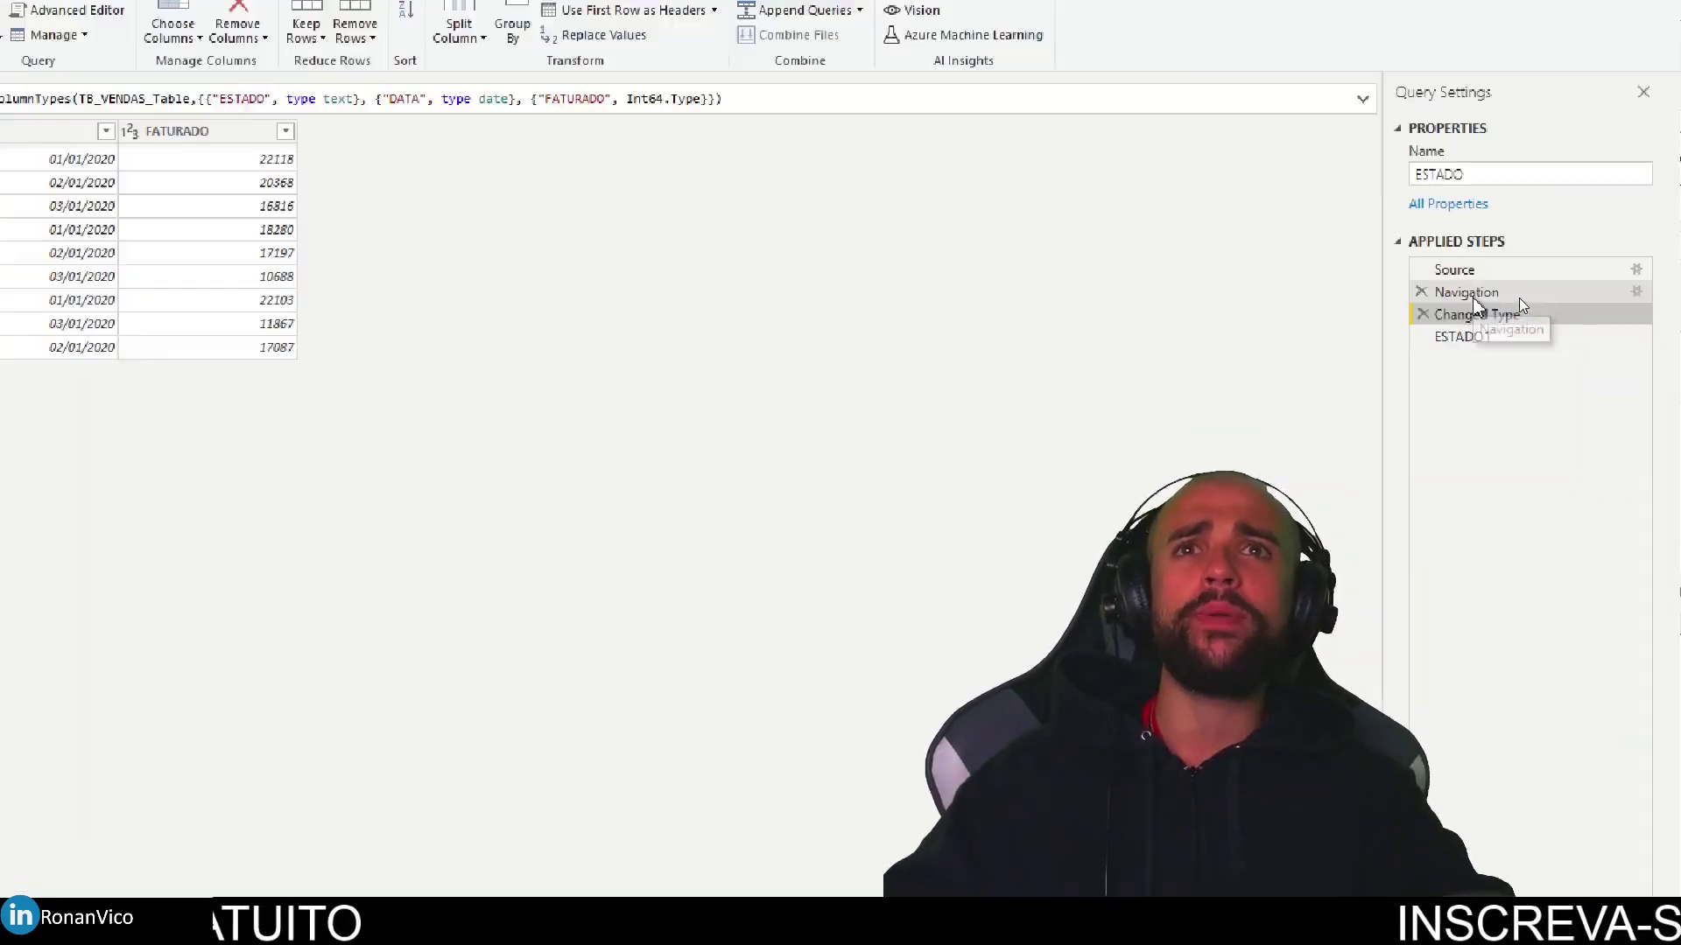
left_click(1446, 278)
left_click(1427, 243)
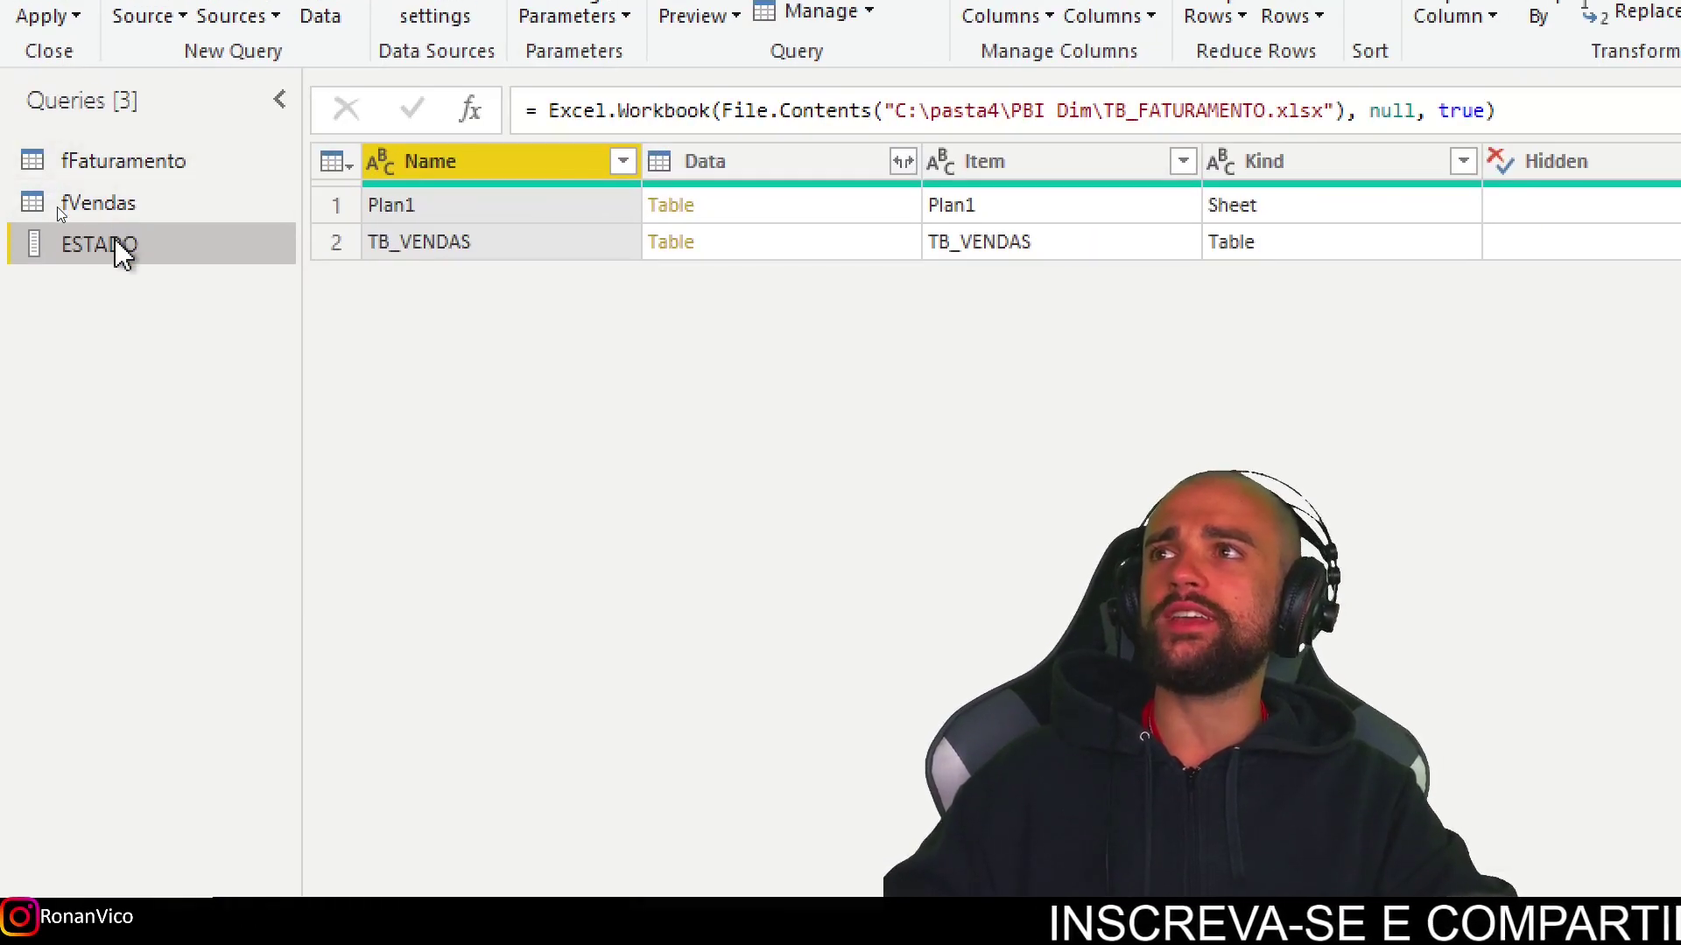
Delete the ESTADO query and confirm its removal
right_click(117, 242)
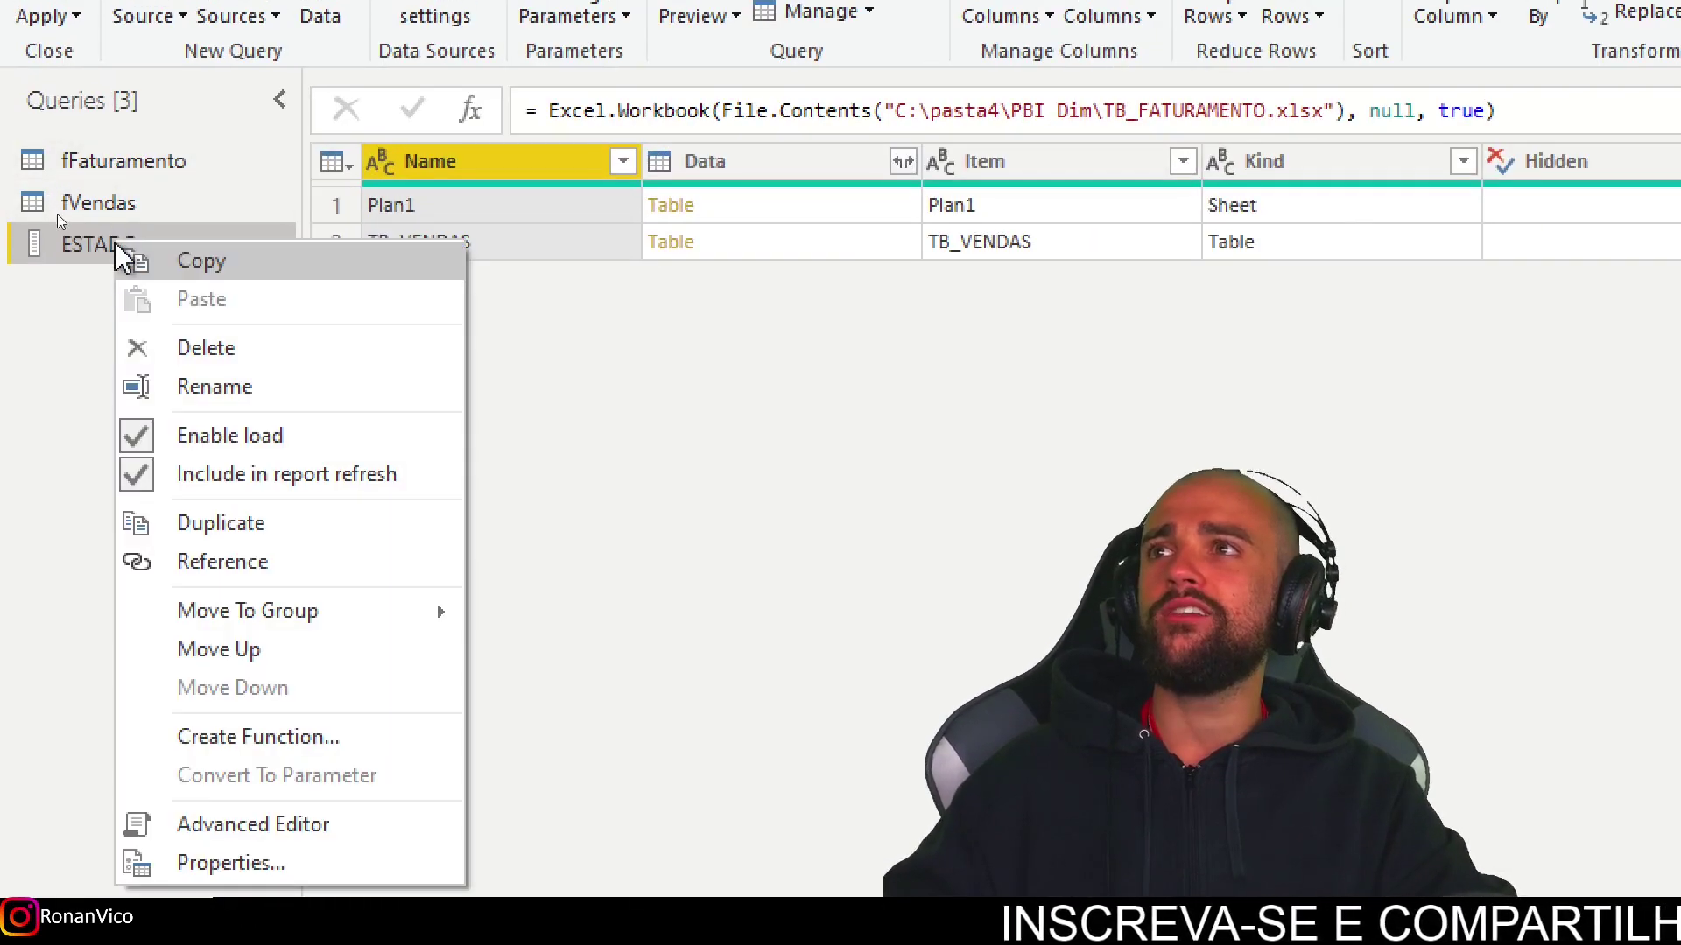
left_click(245, 354)
left_click(916, 489)
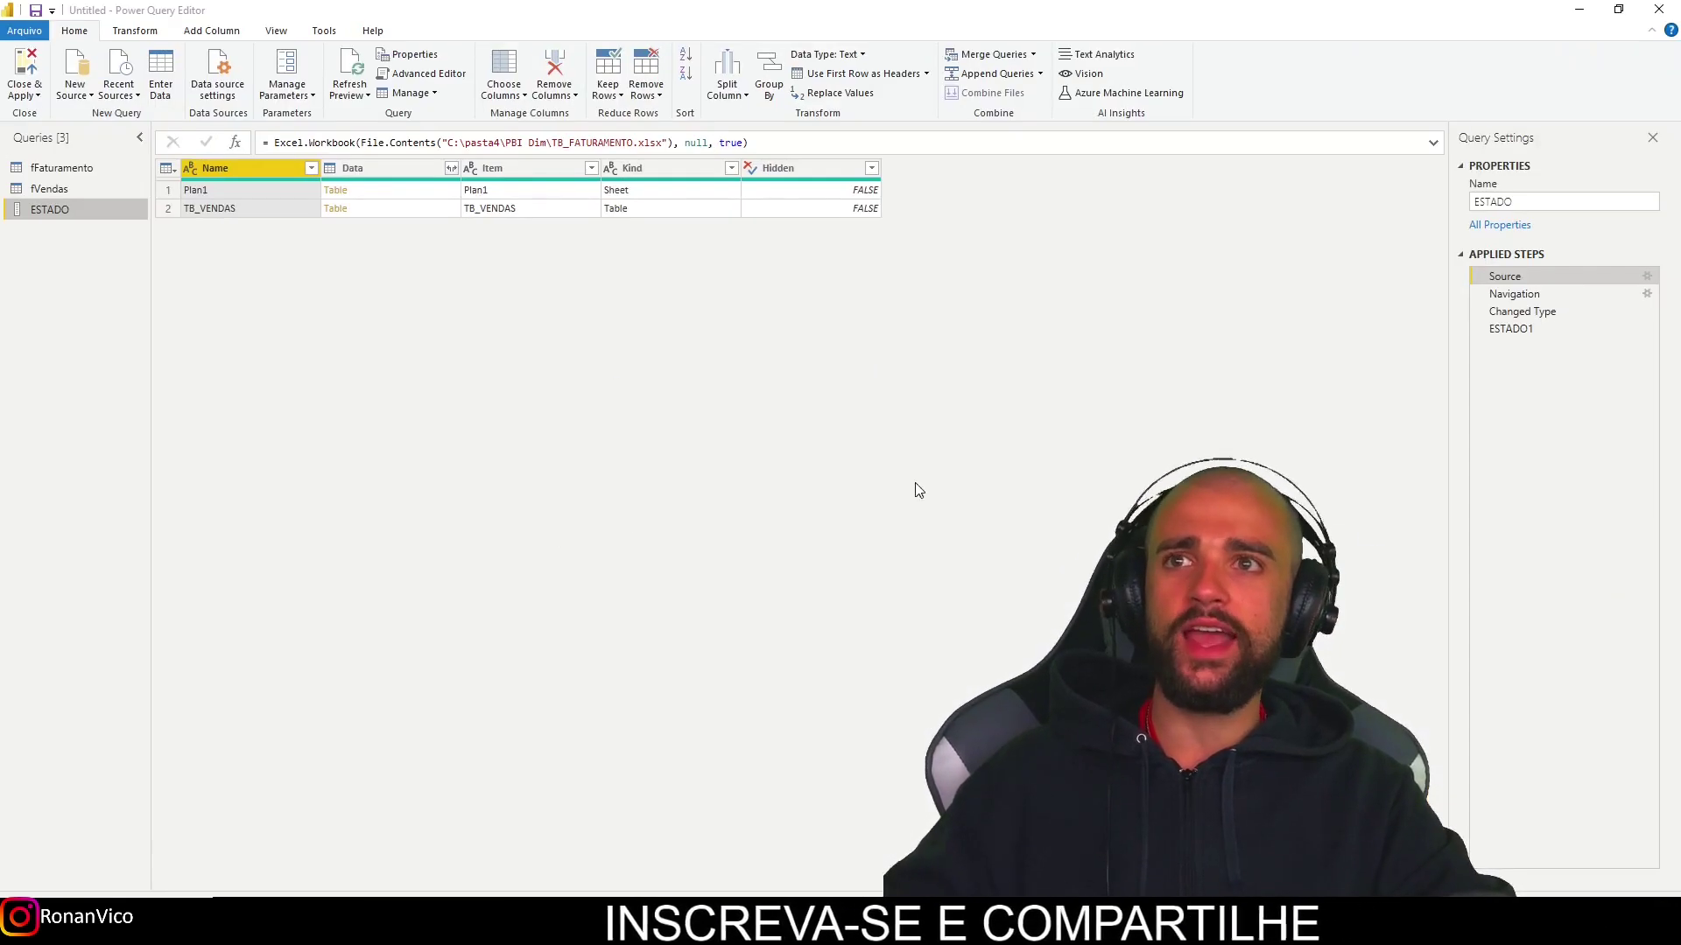
Create a new query that references fVendas
left_click(140, 187)
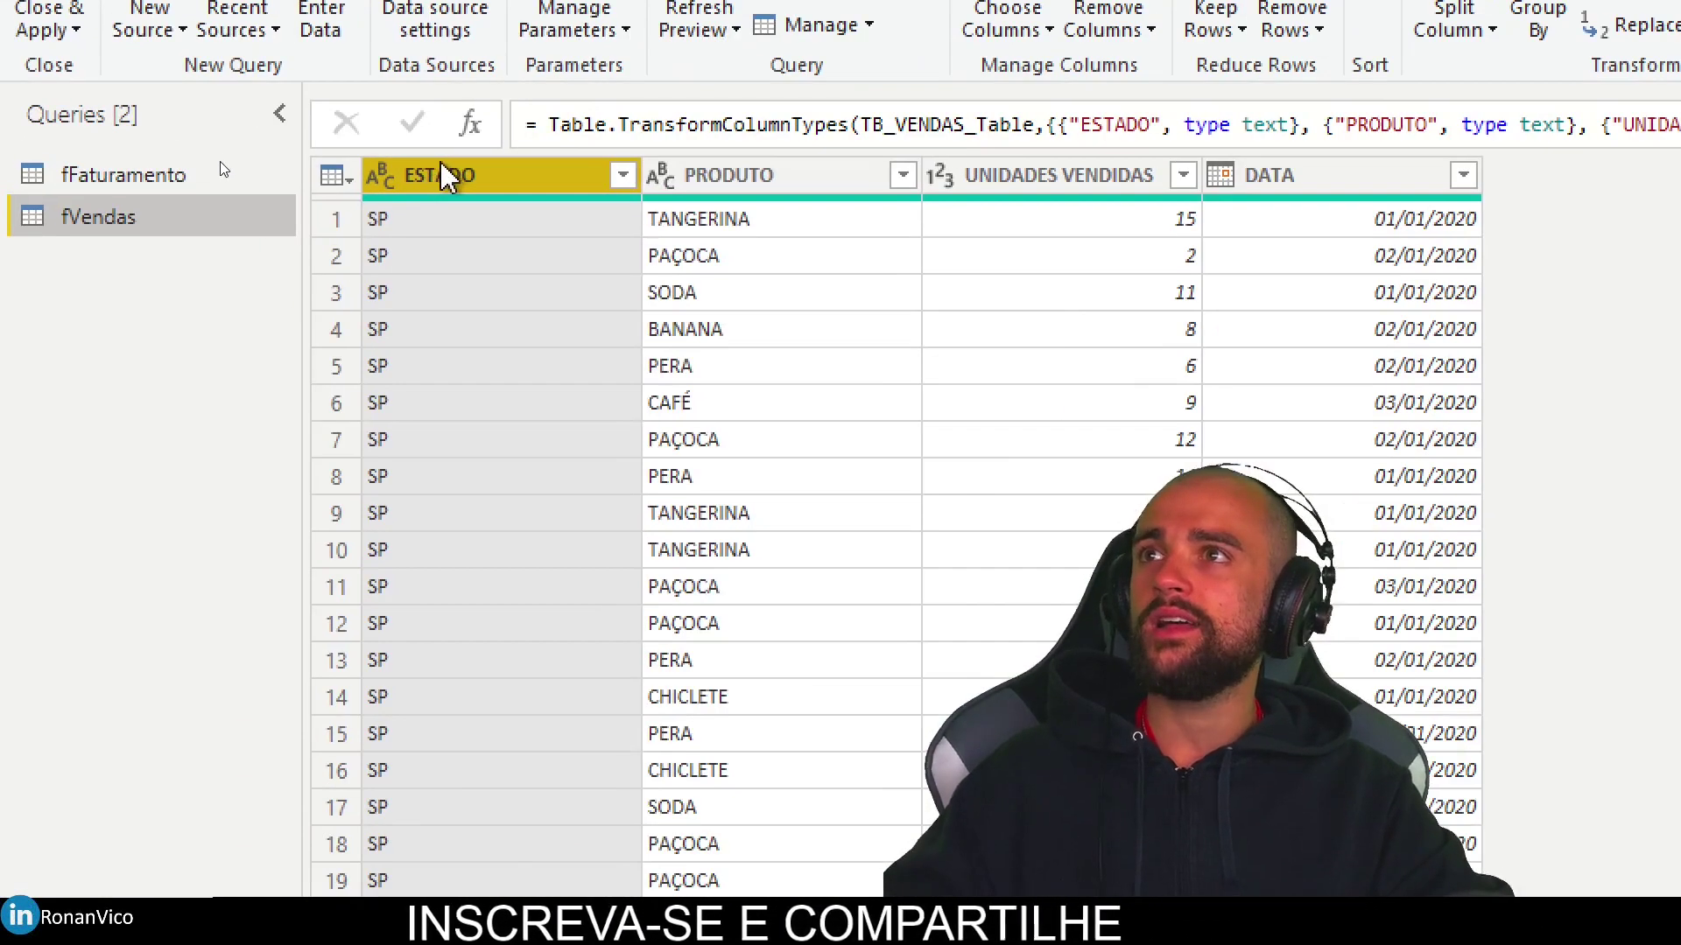
right_click(447, 178)
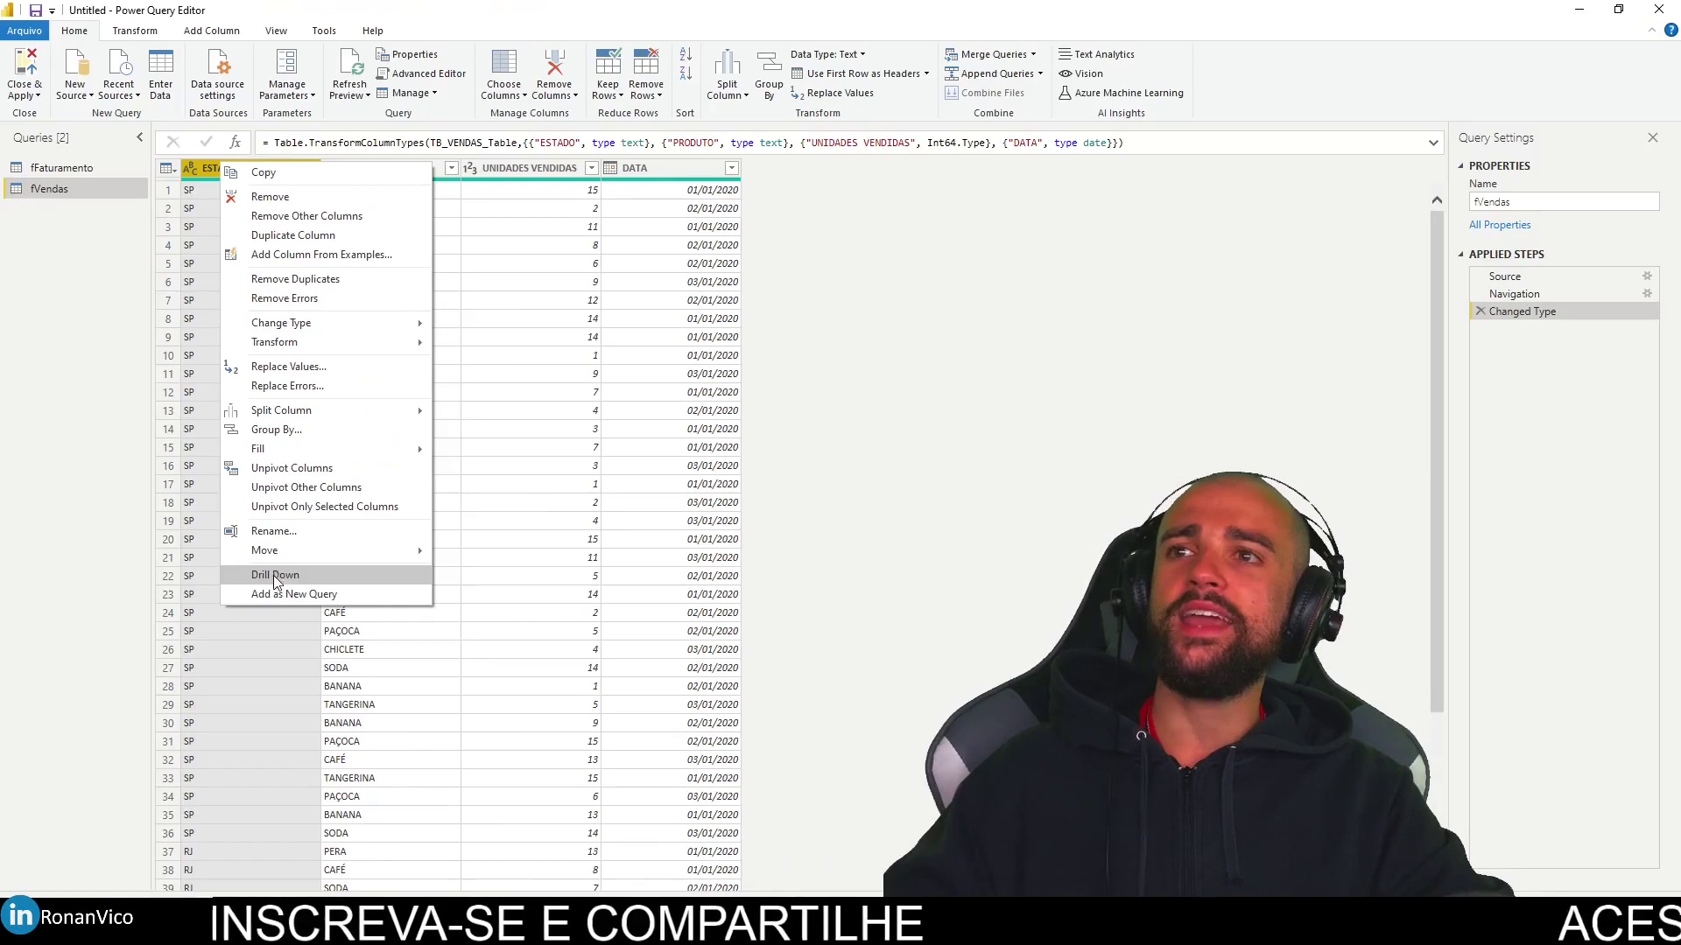
key("Escape")
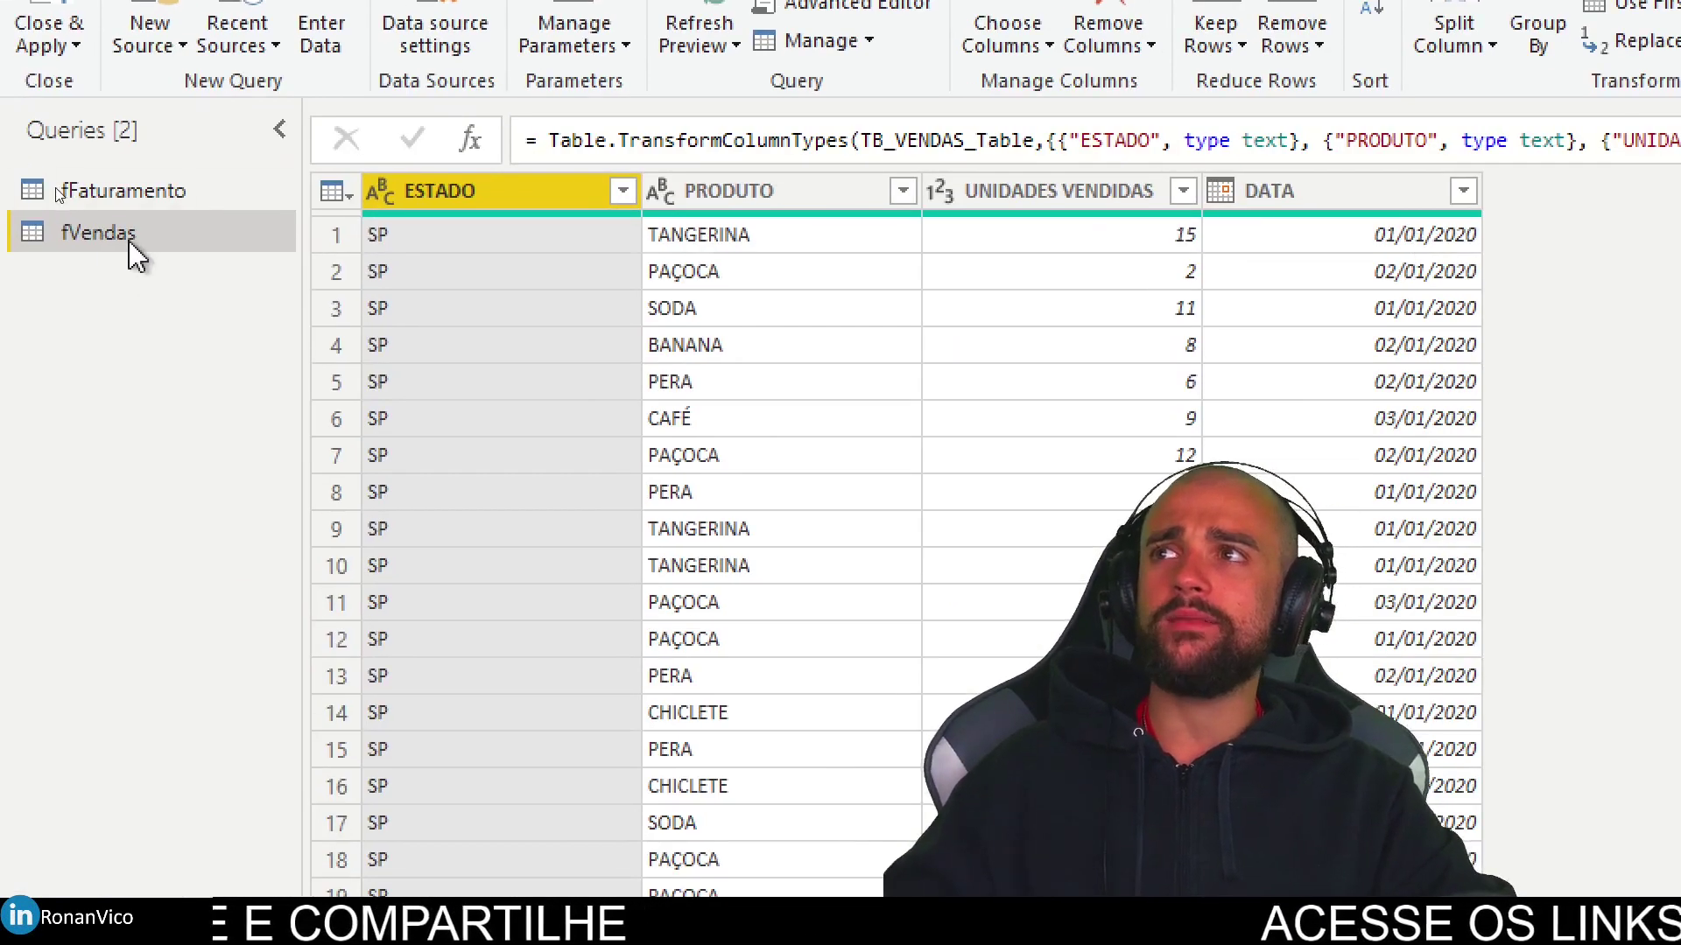
right_click(55, 190)
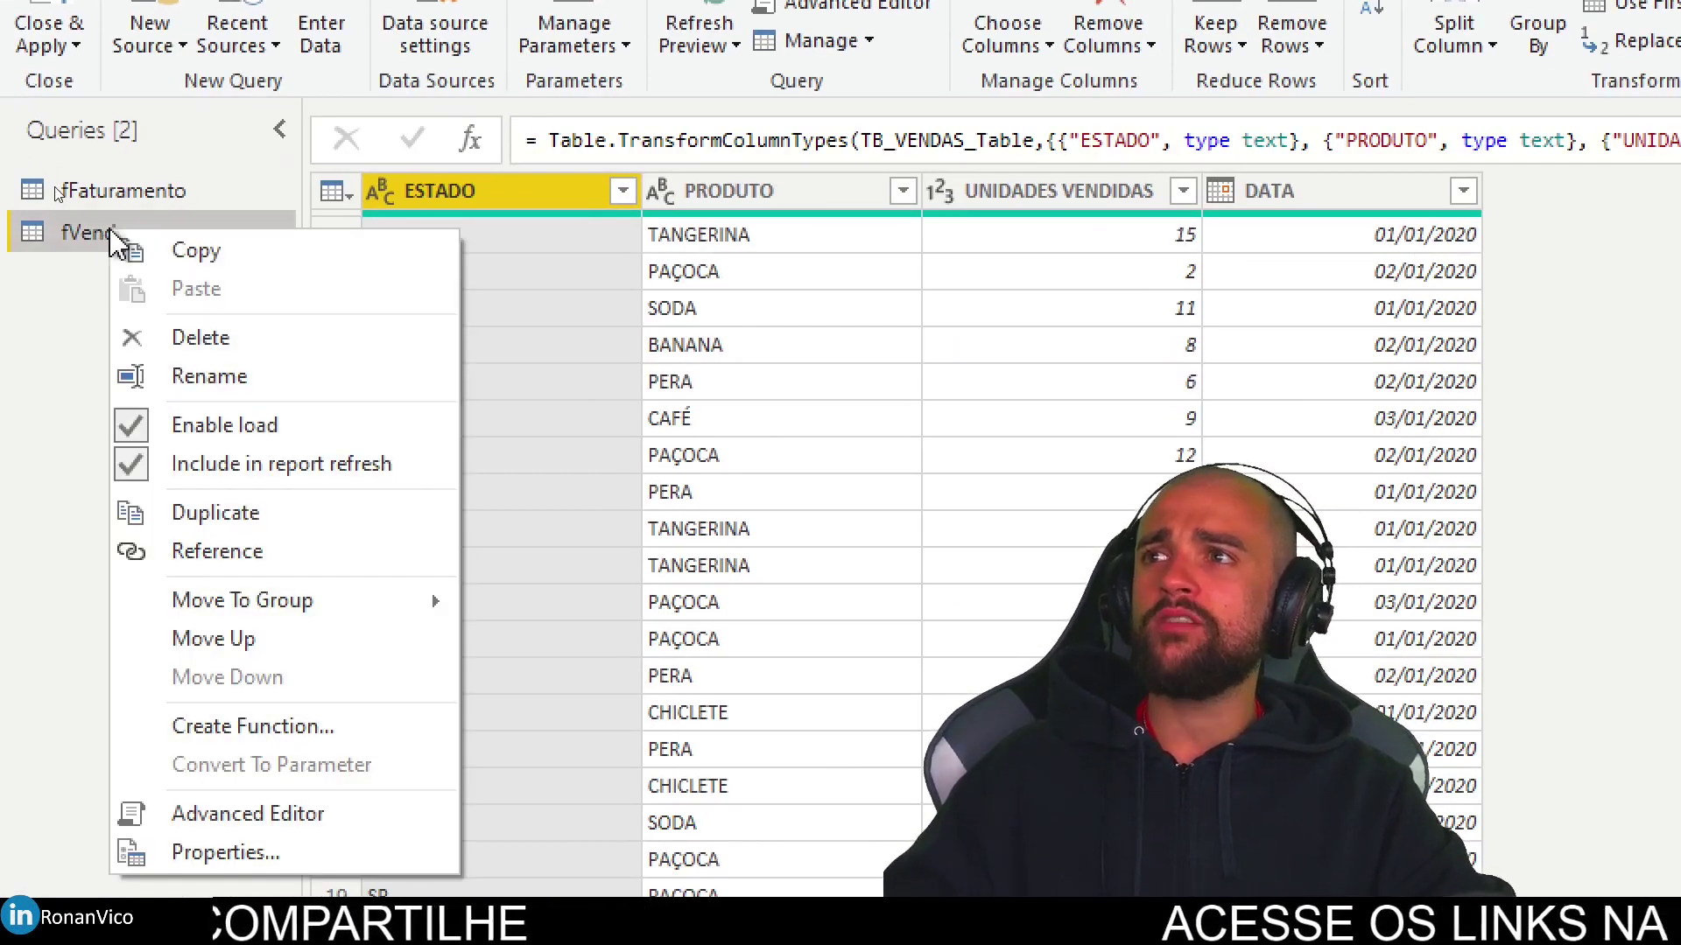
left_click(263, 570)
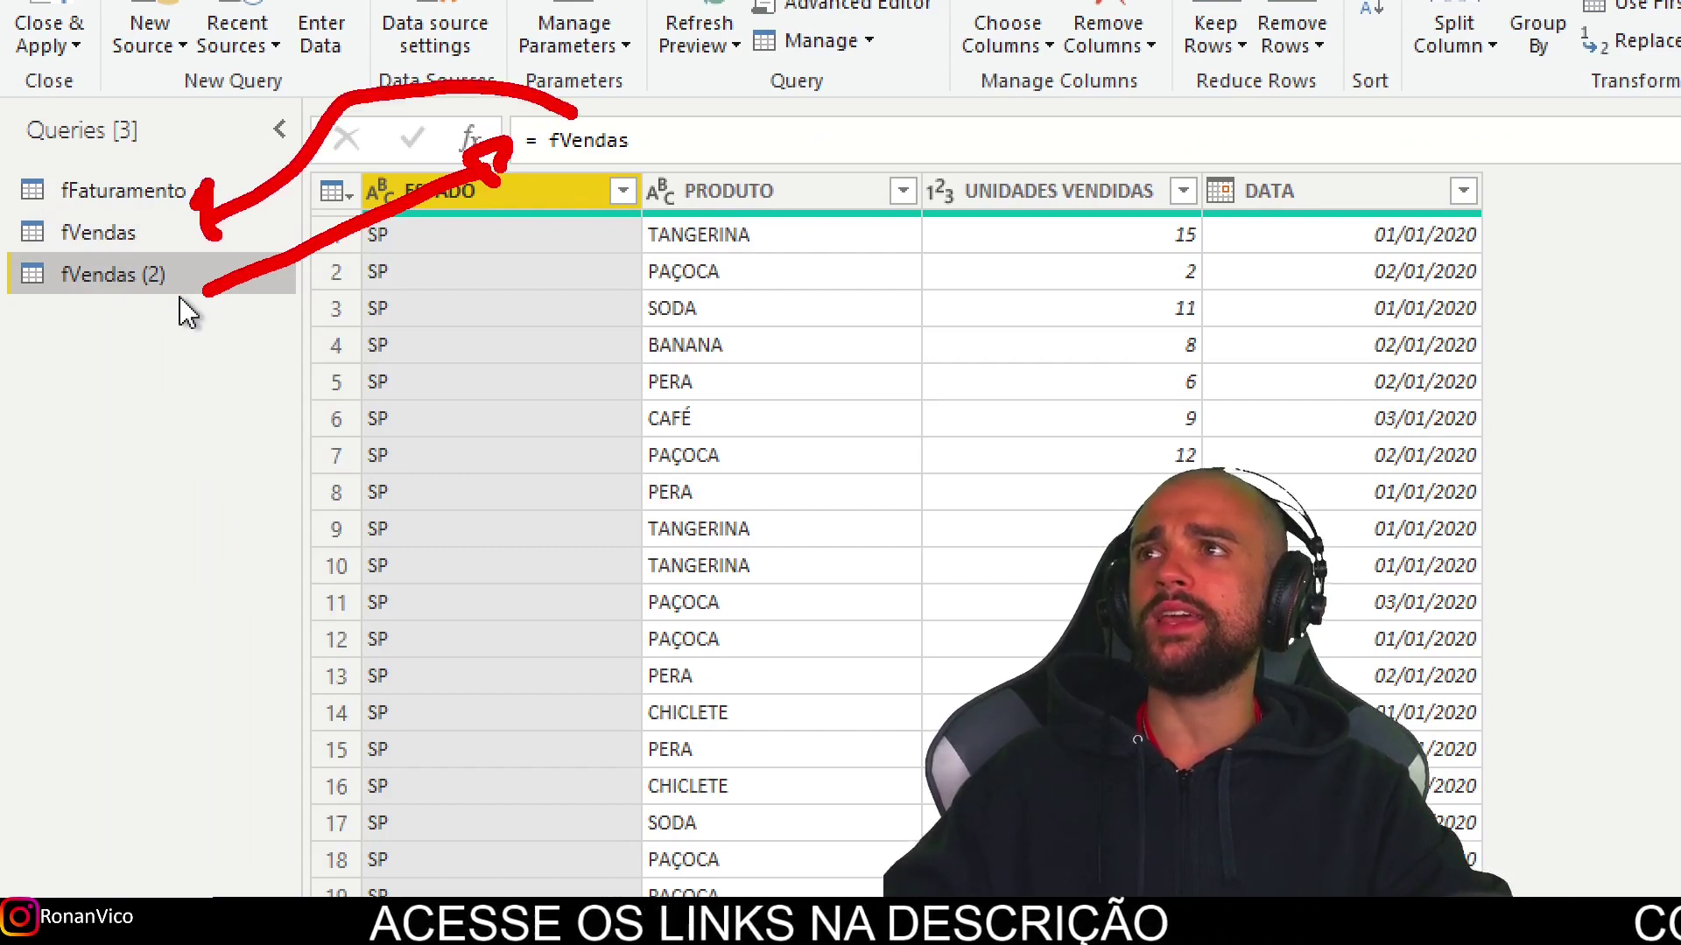
Remove every column except ESTADO from the fVendas (2) query
right_click(532, 212)
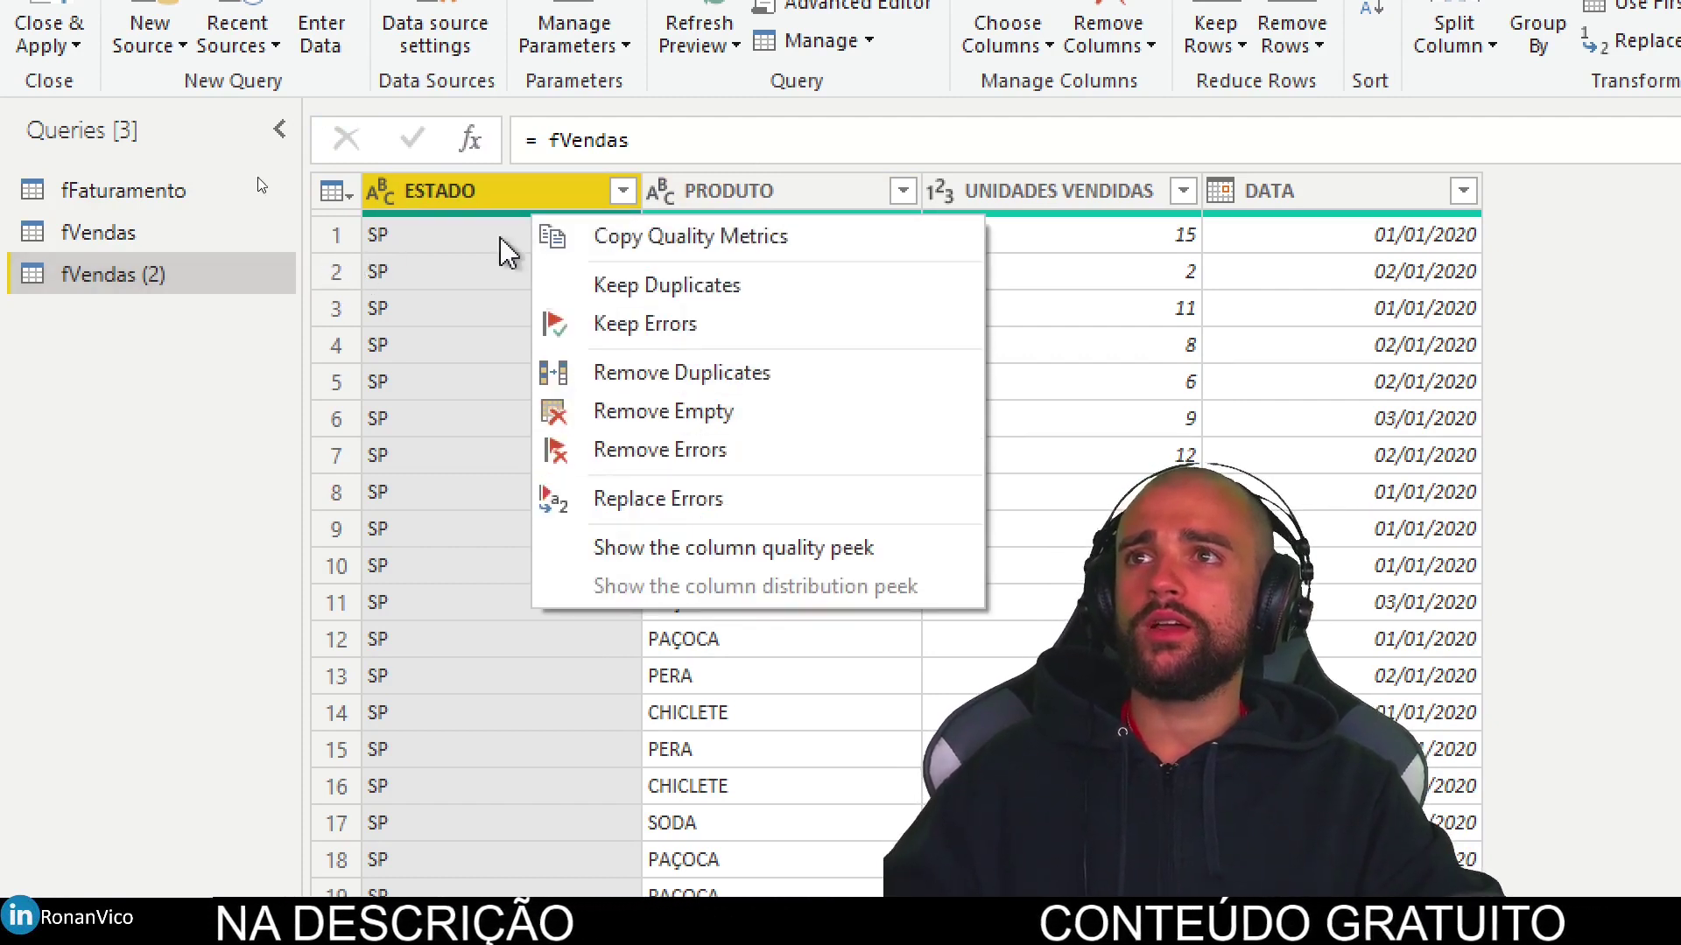
right_click(525, 196)
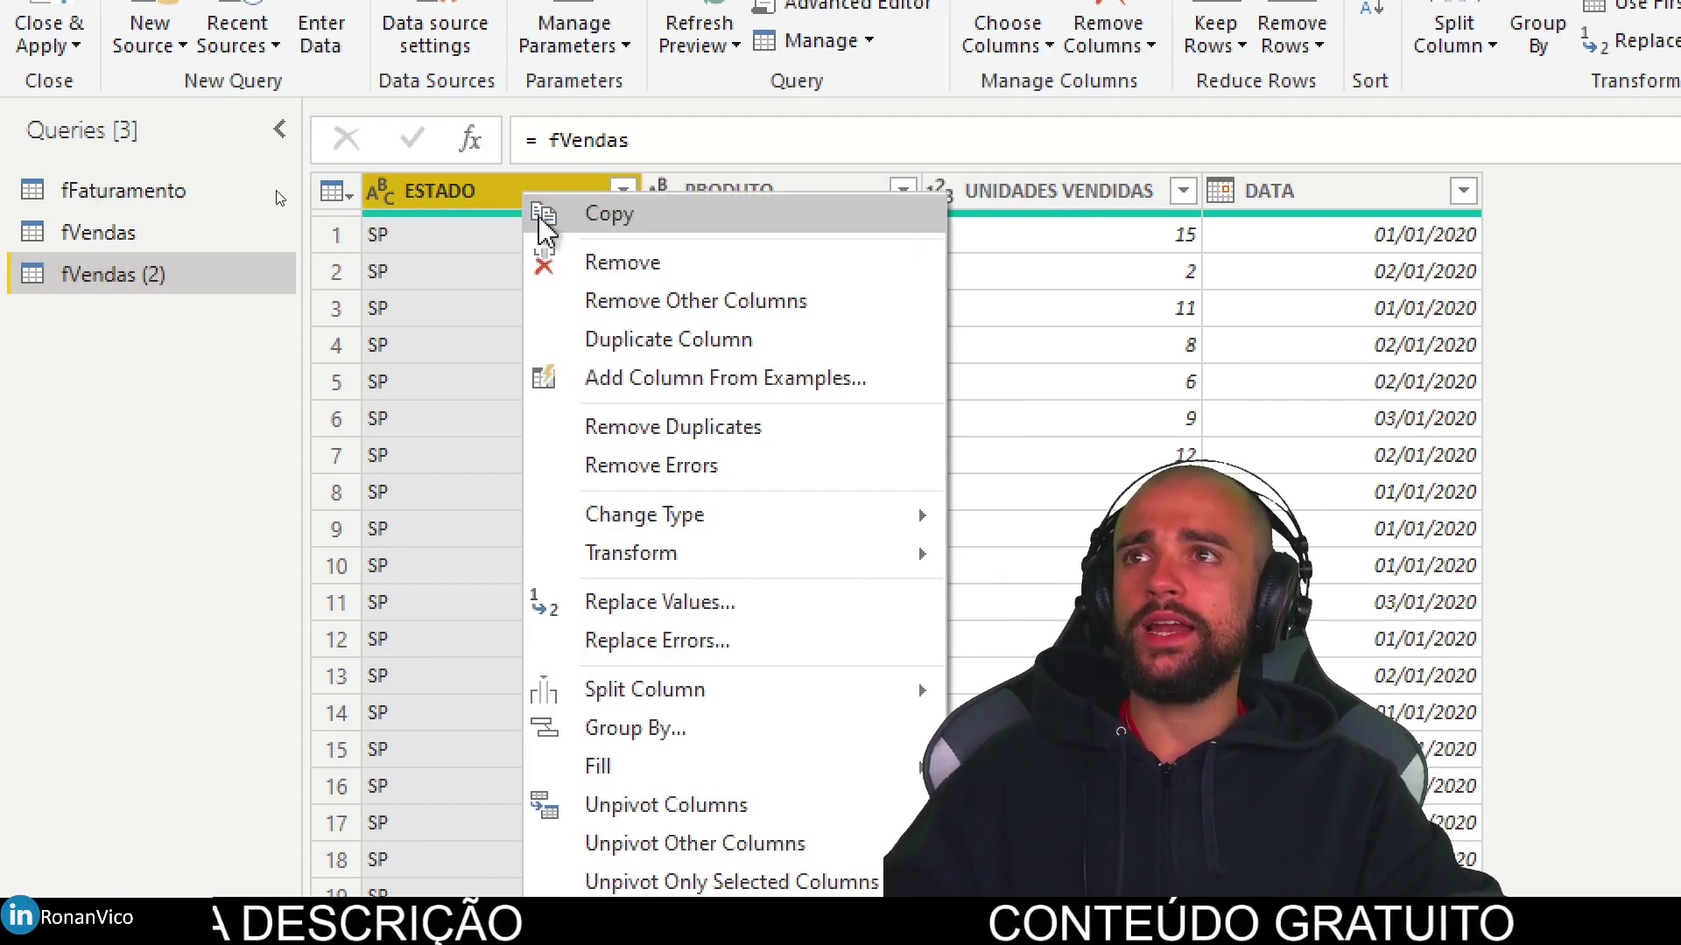
left_click(707, 311)
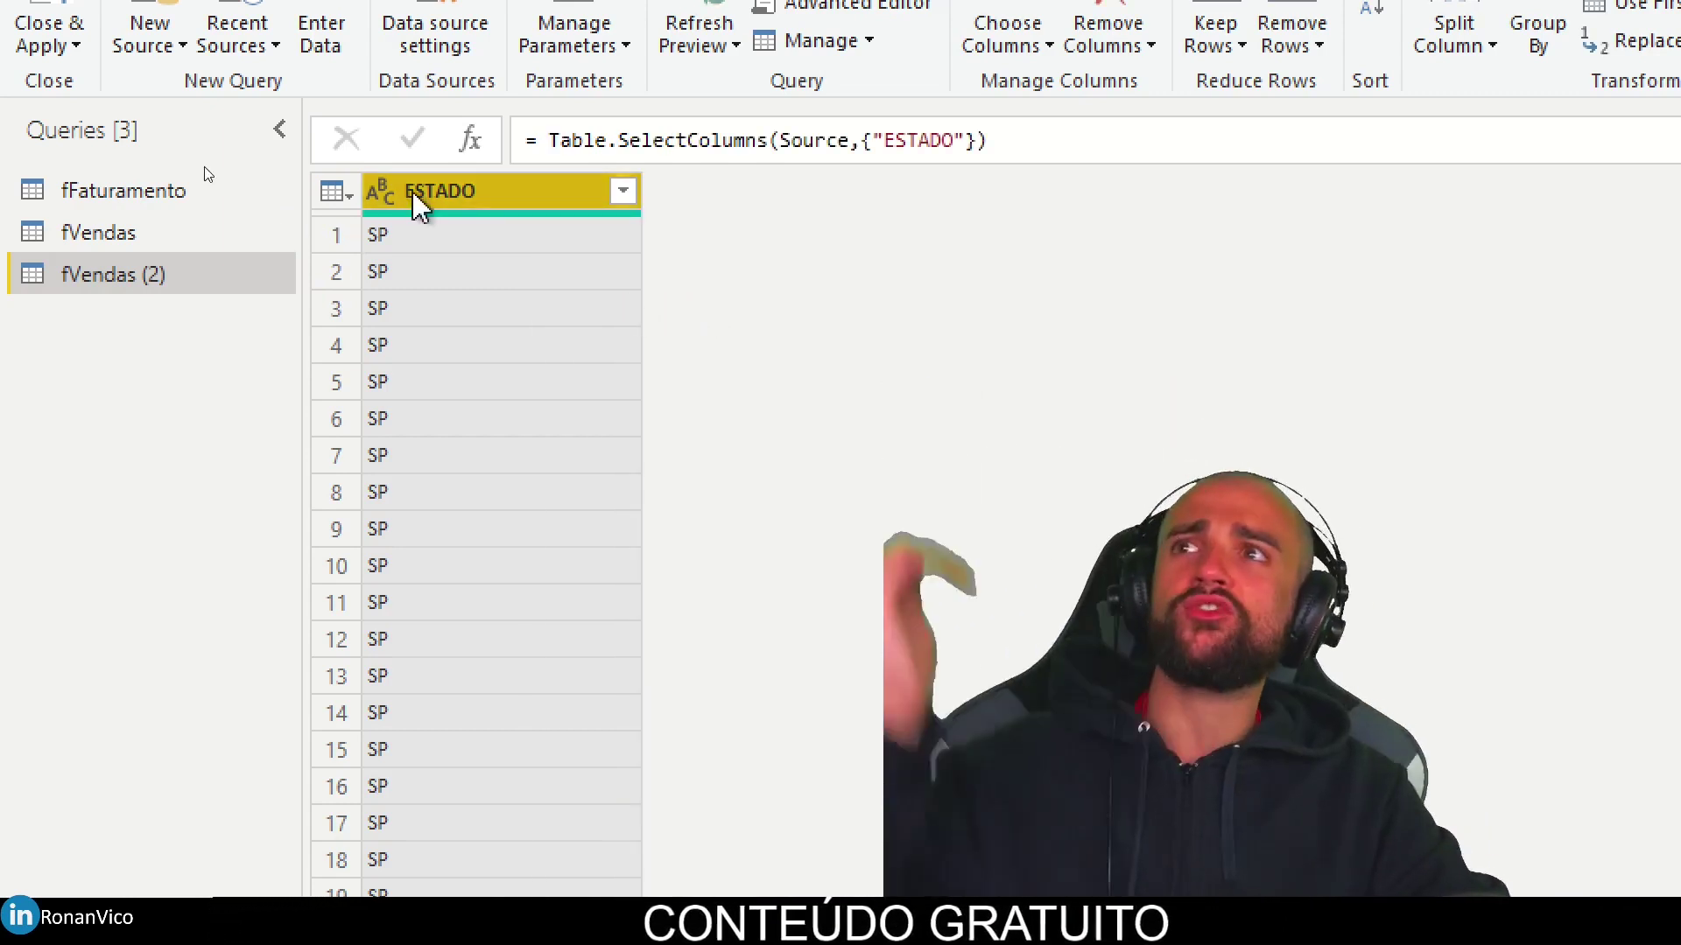
Remove the duplicates in the ESTADO column and rename the fVendas (2) query as dEstados
right_click(471, 198)
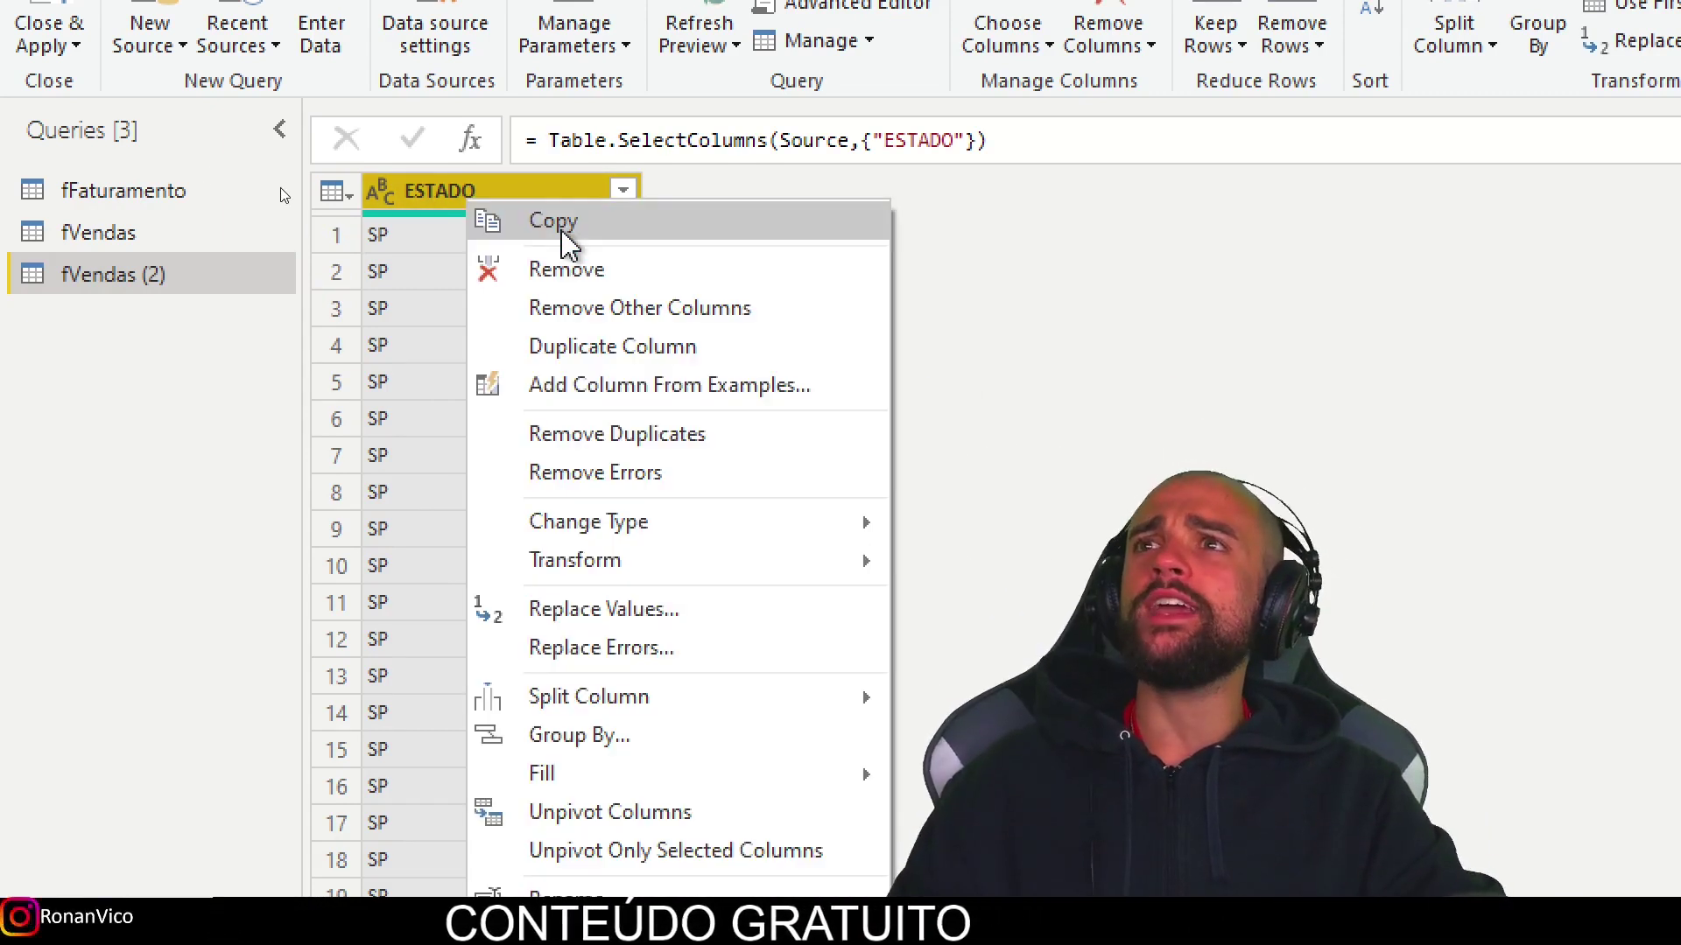
left_click(702, 438)
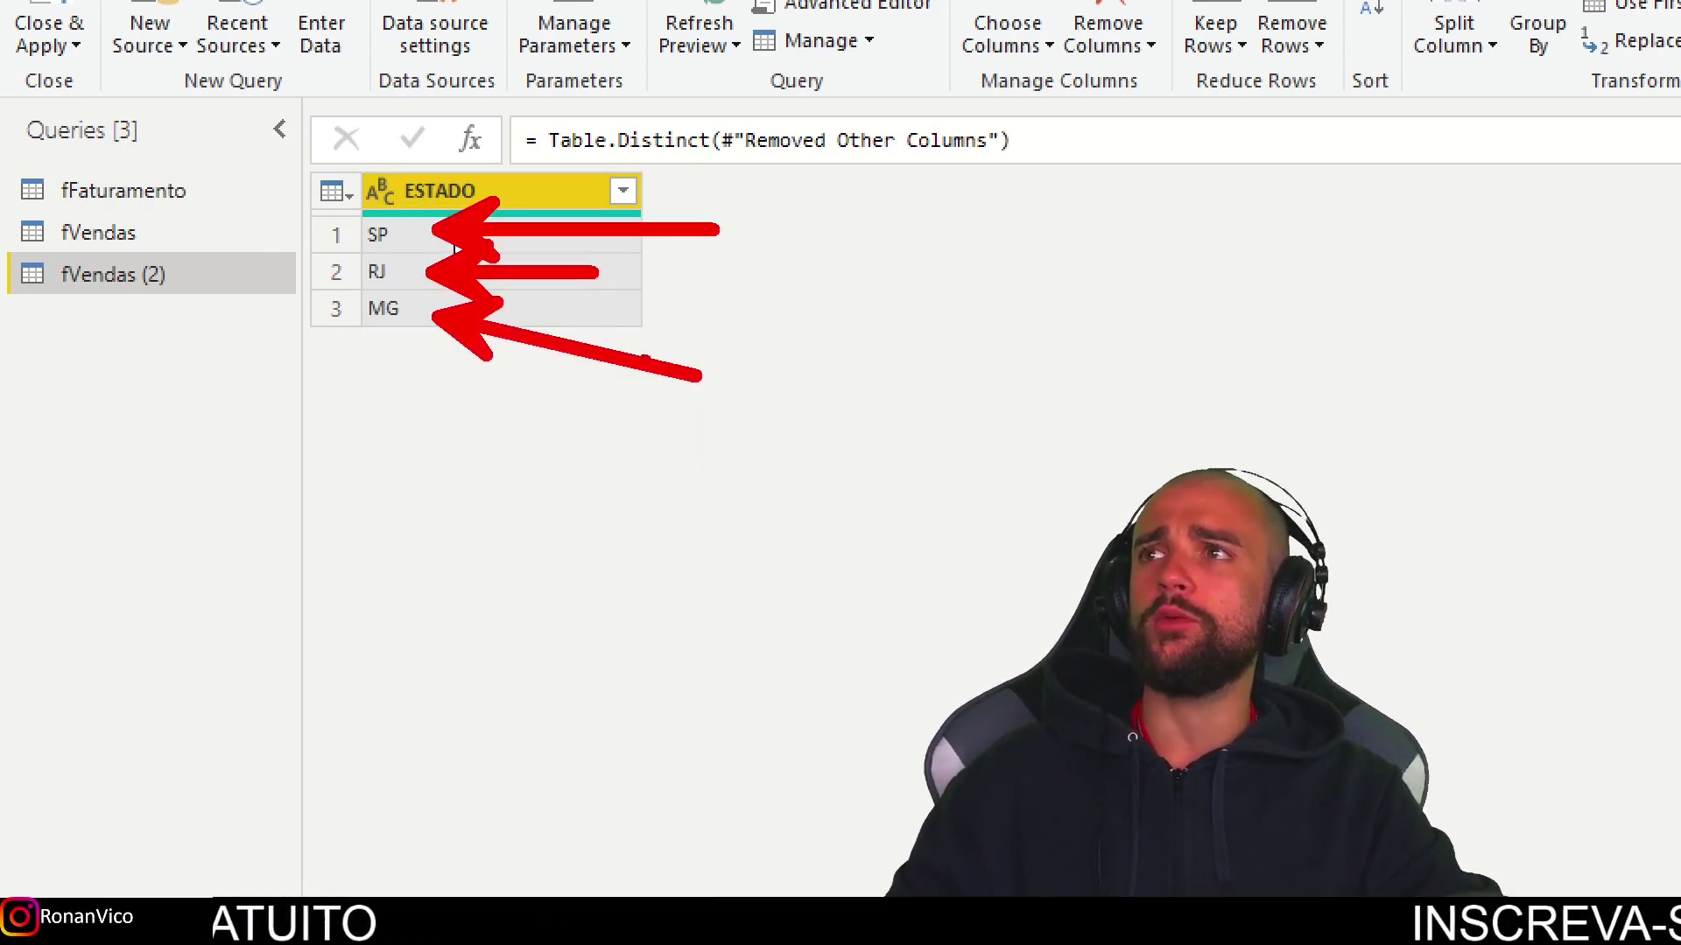
double_click(96, 275)
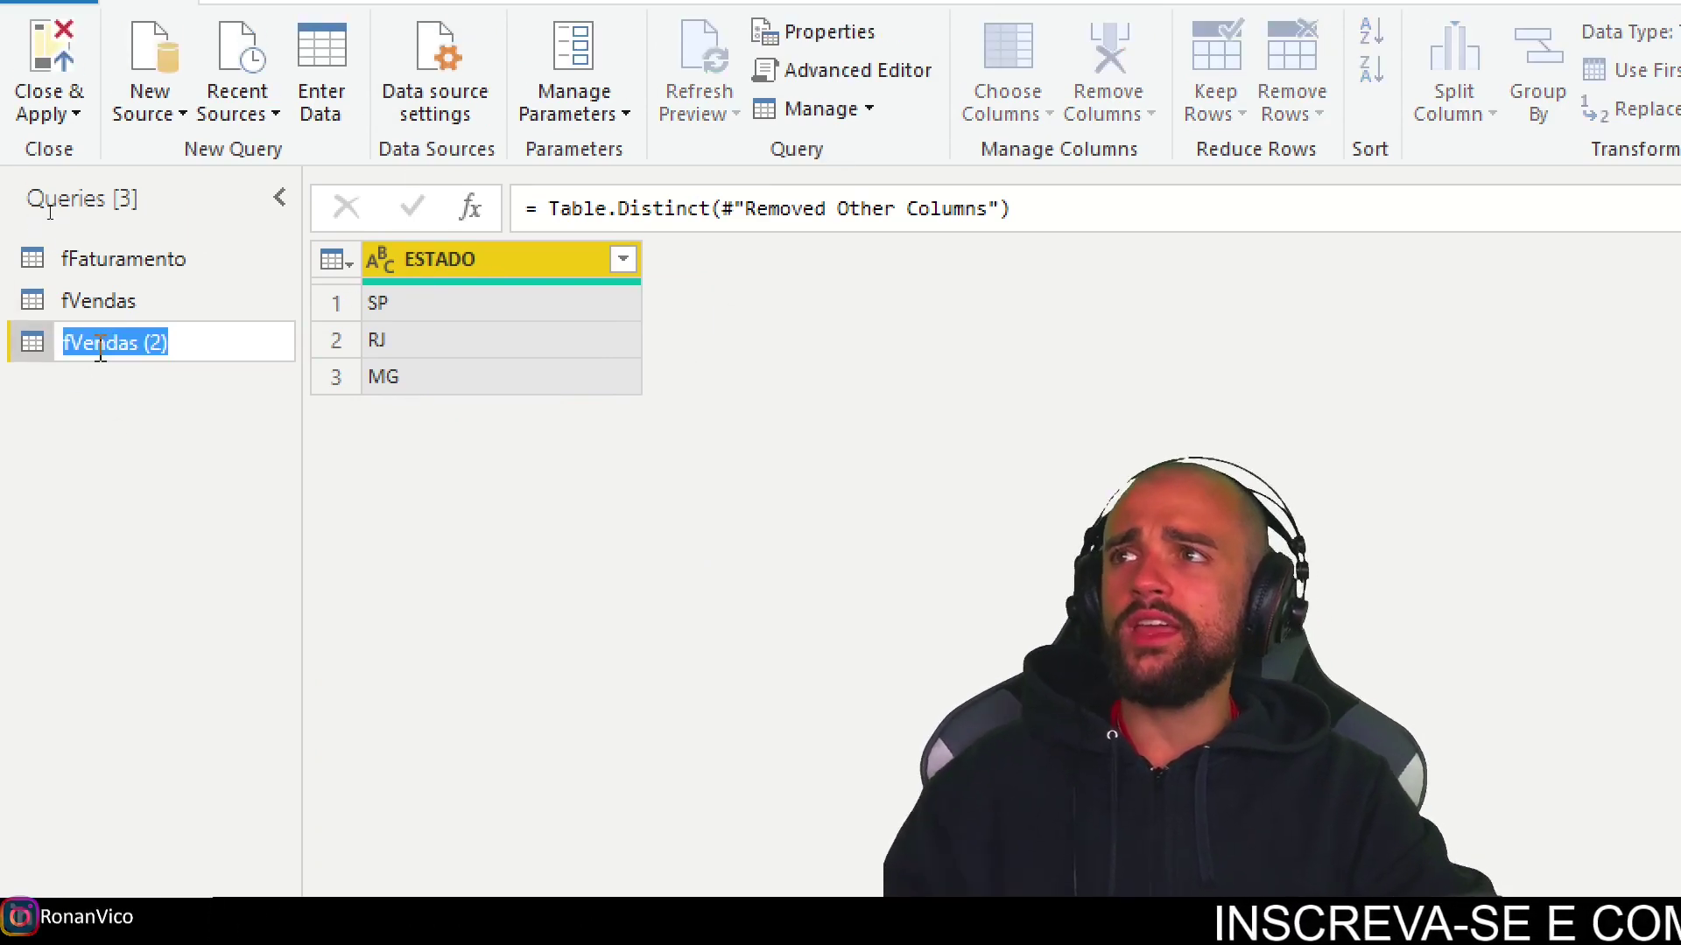
type("dEstados")
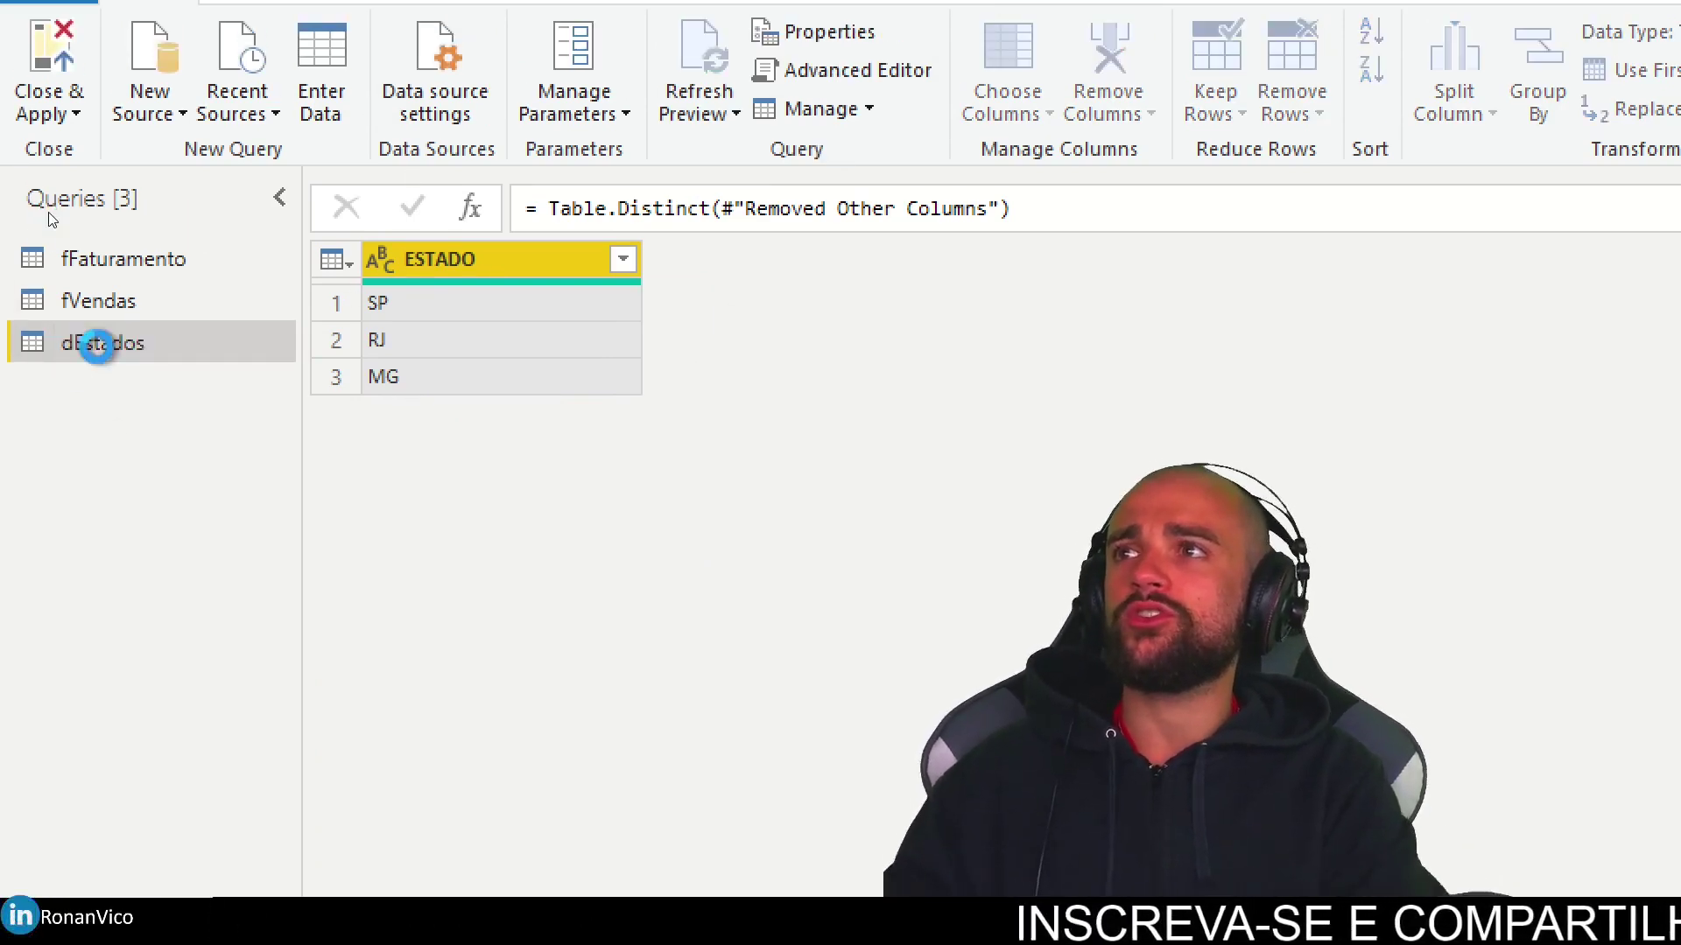
Confirm dEstados as the query name and apply the query changes, closing the Power Query Editor
key("Return")
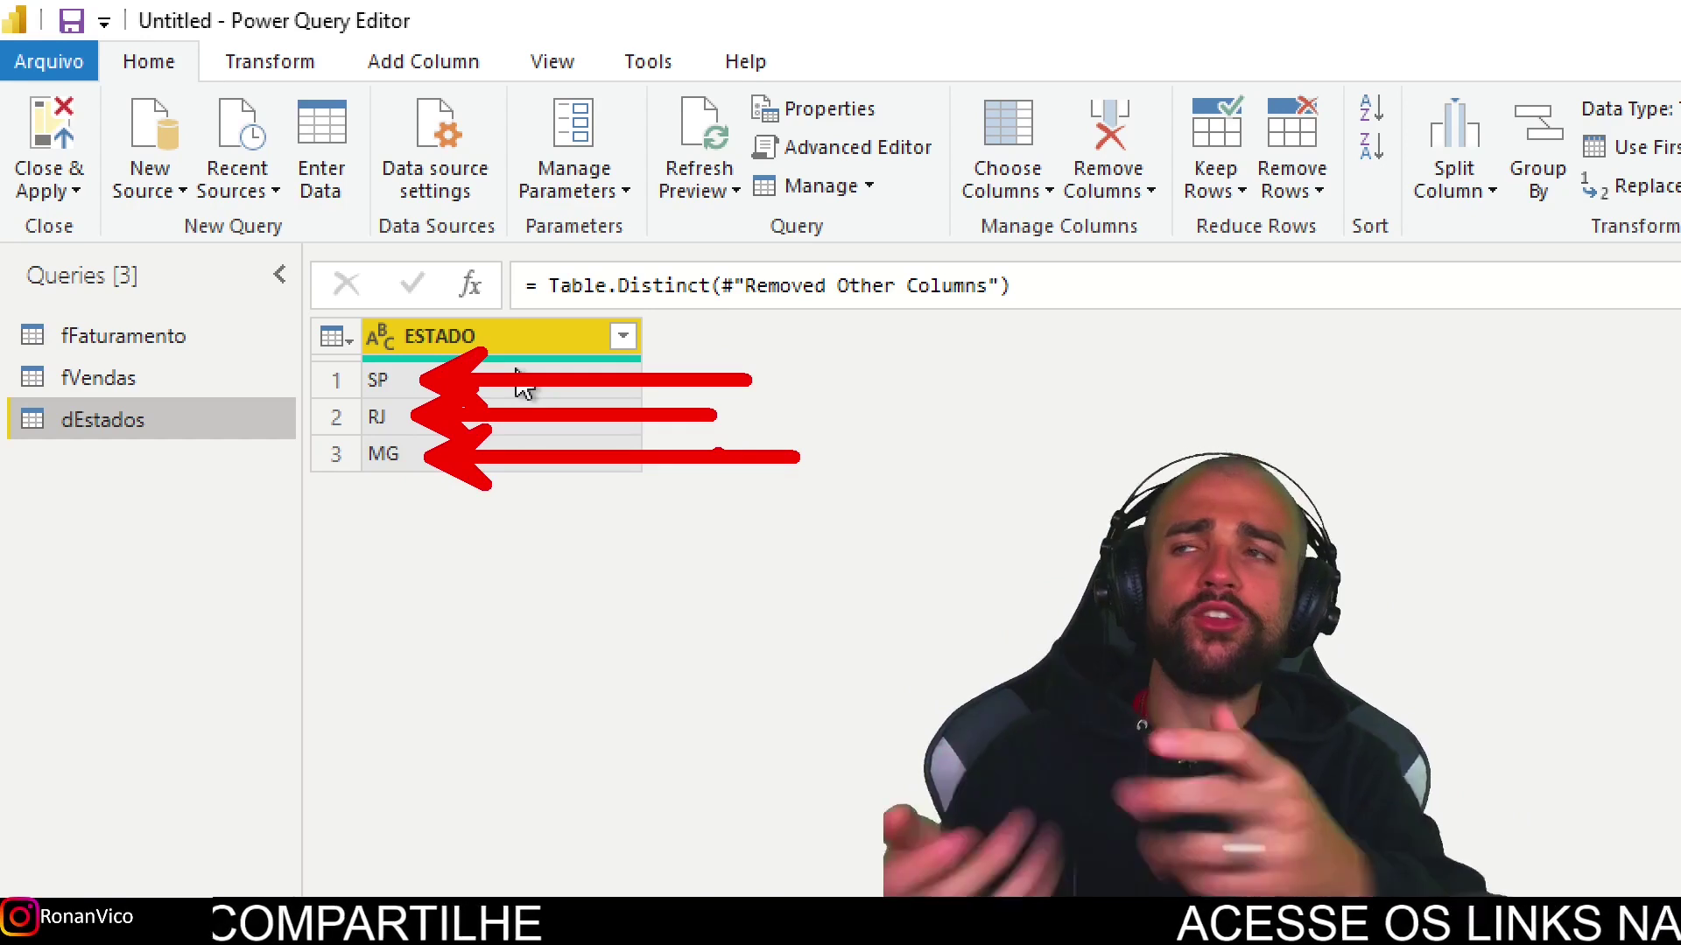
left_click(48, 191)
left_click(105, 226)
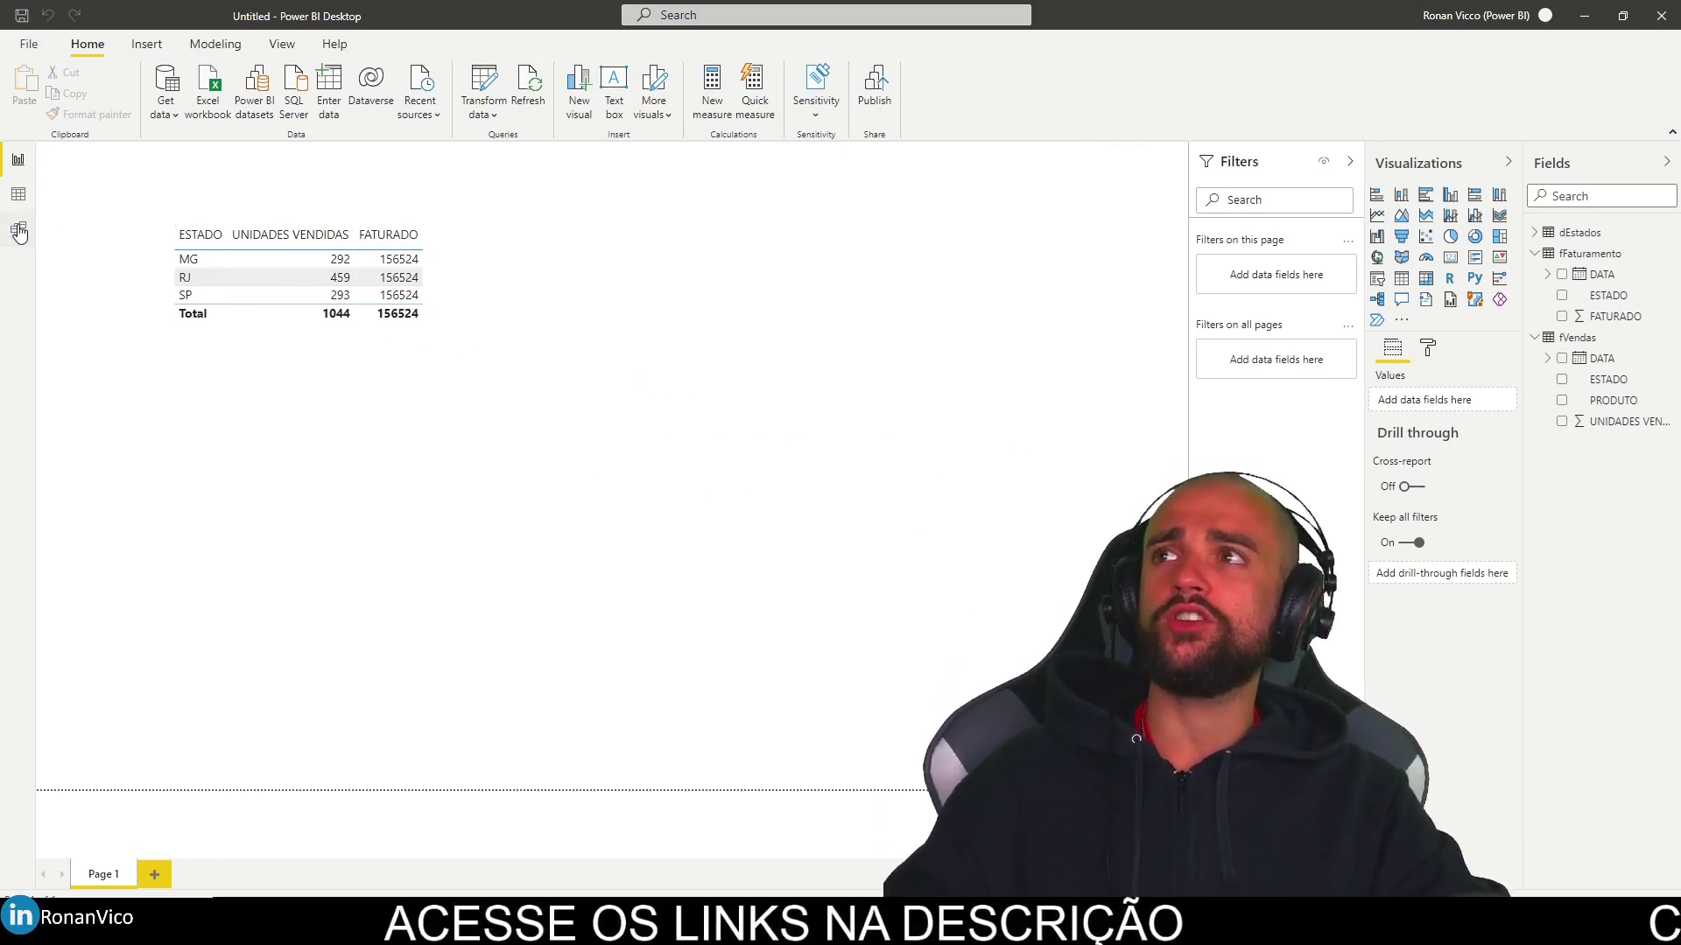
Open the model view and examine the relationships linking dEstados to fFaturamento and fVendas
left_click(18, 229)
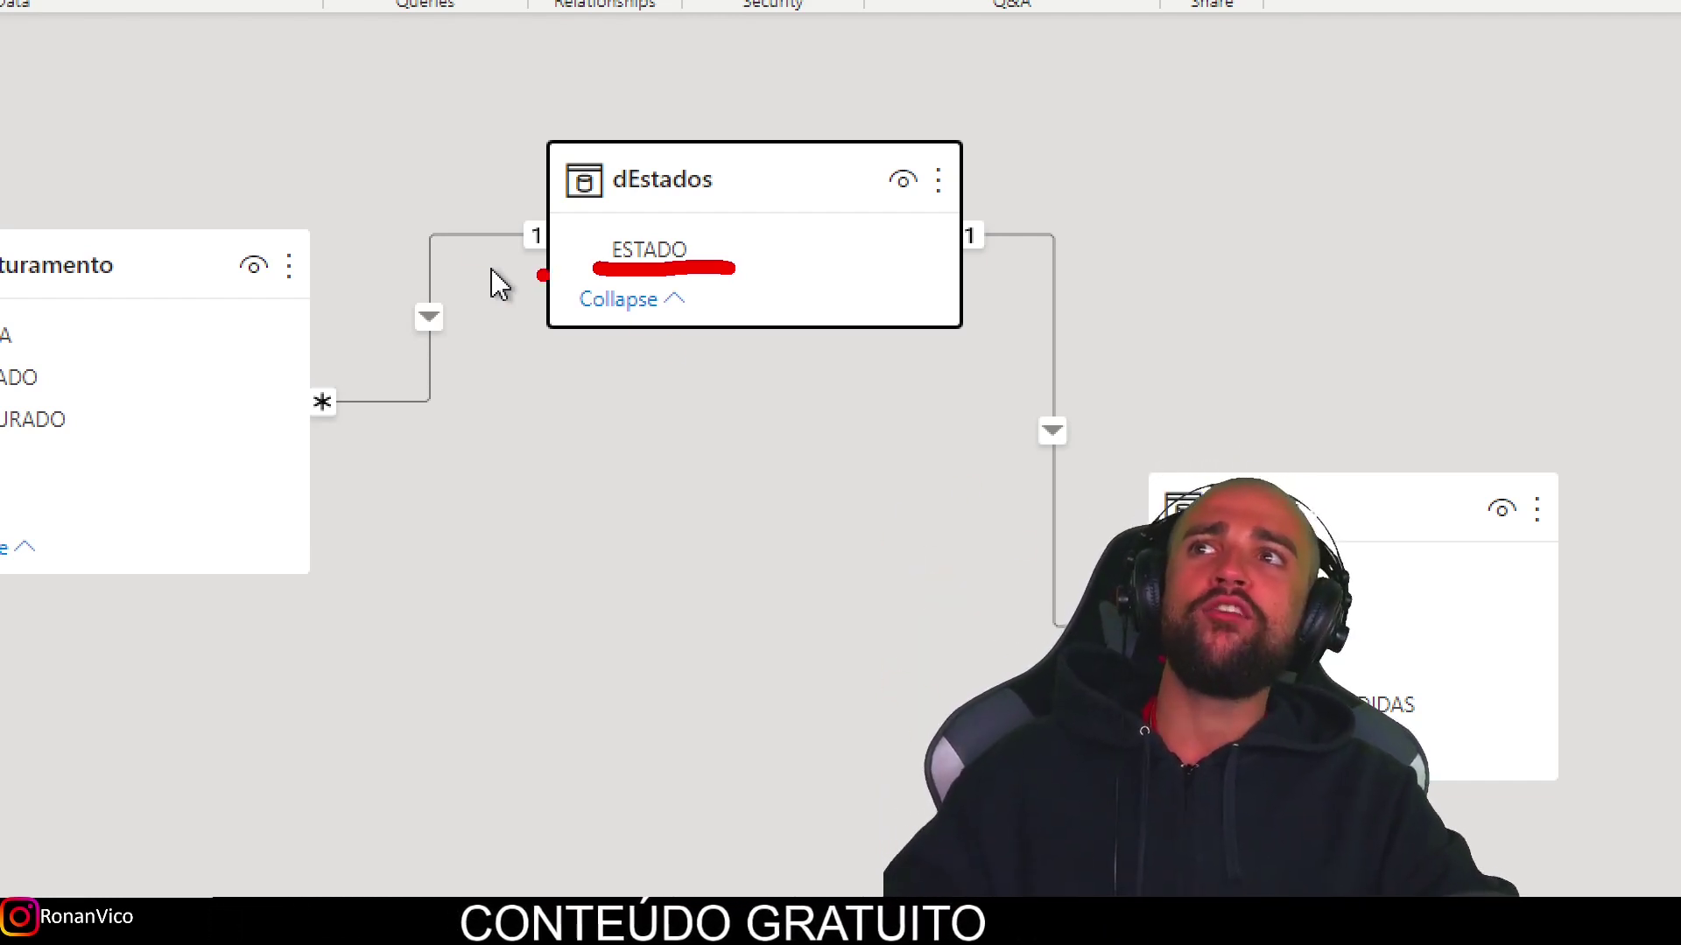
key("Escape")
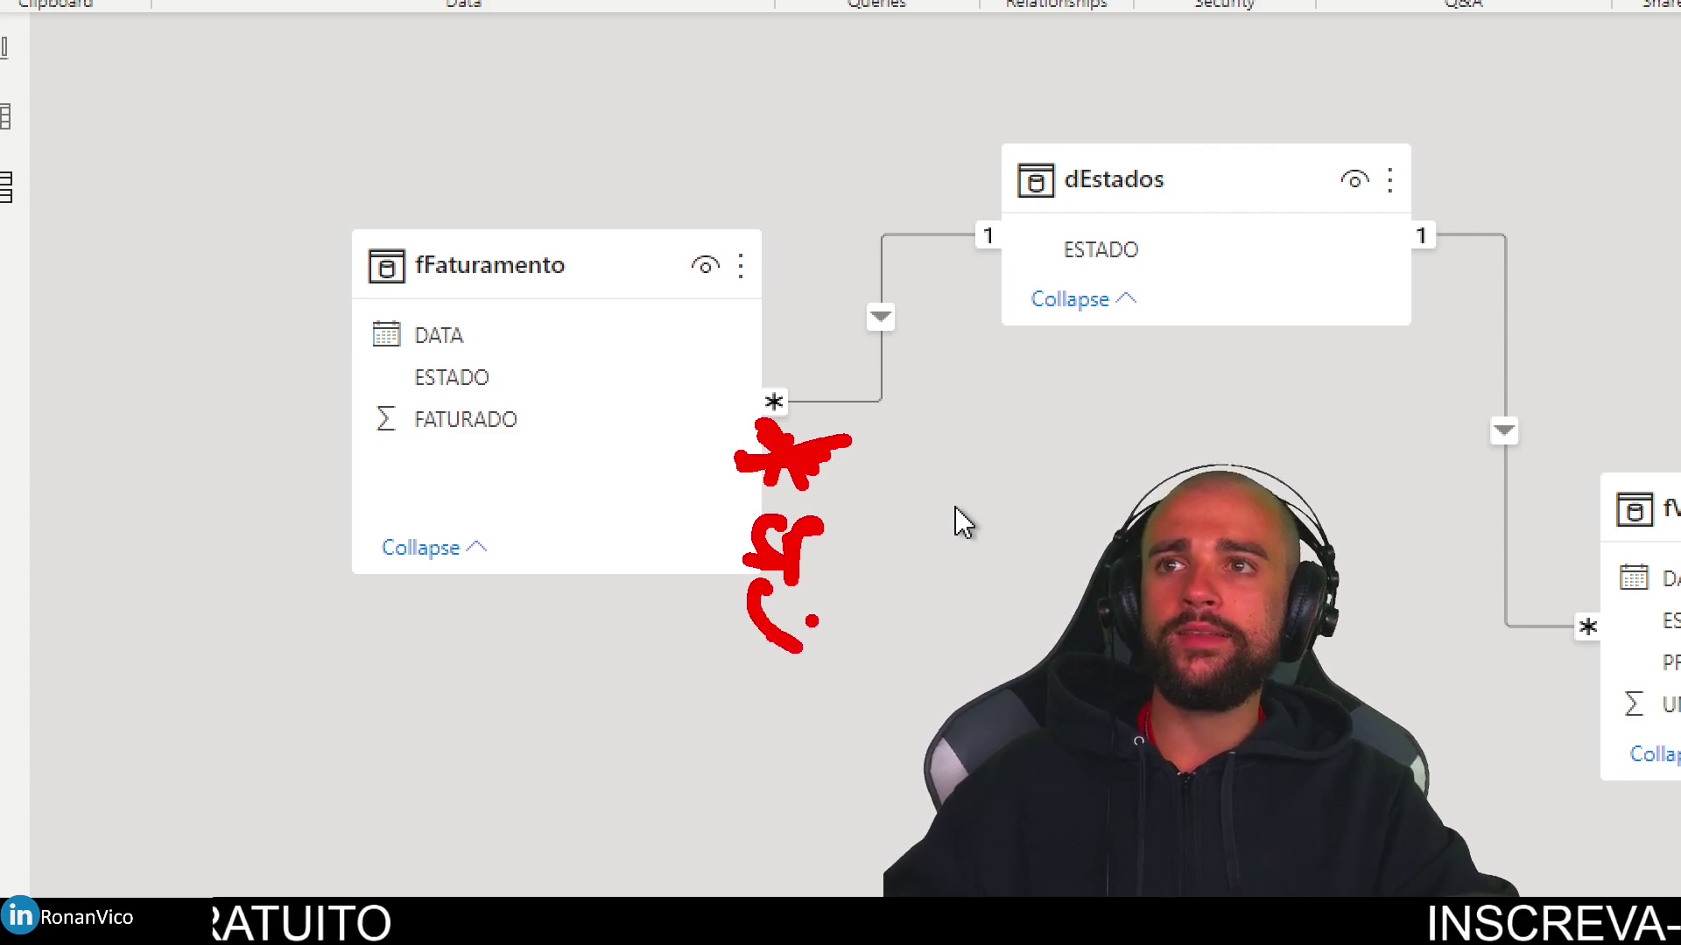
mouse_move(775, 679)
left_mouse_down()
mouse_move(781, 728)
mouse_move(829, 685)
left_mouse_up()
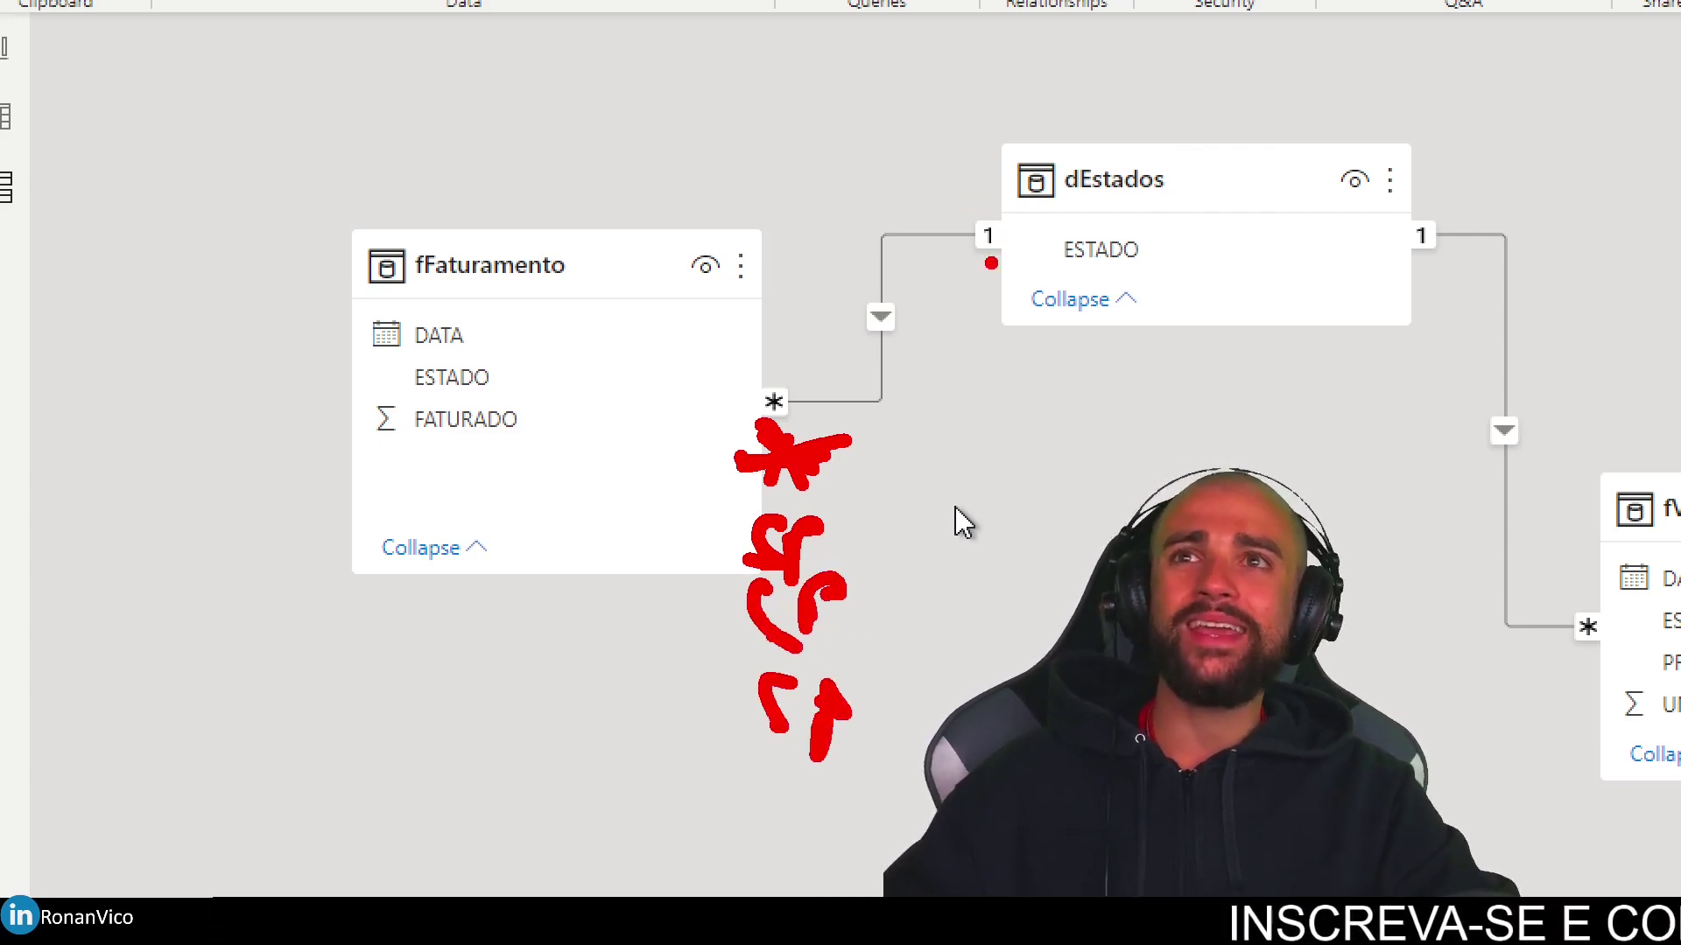
mouse_move(975, 314)
left_mouse_down()
mouse_move(933, 364)
mouse_move(1006, 355)
left_mouse_up()
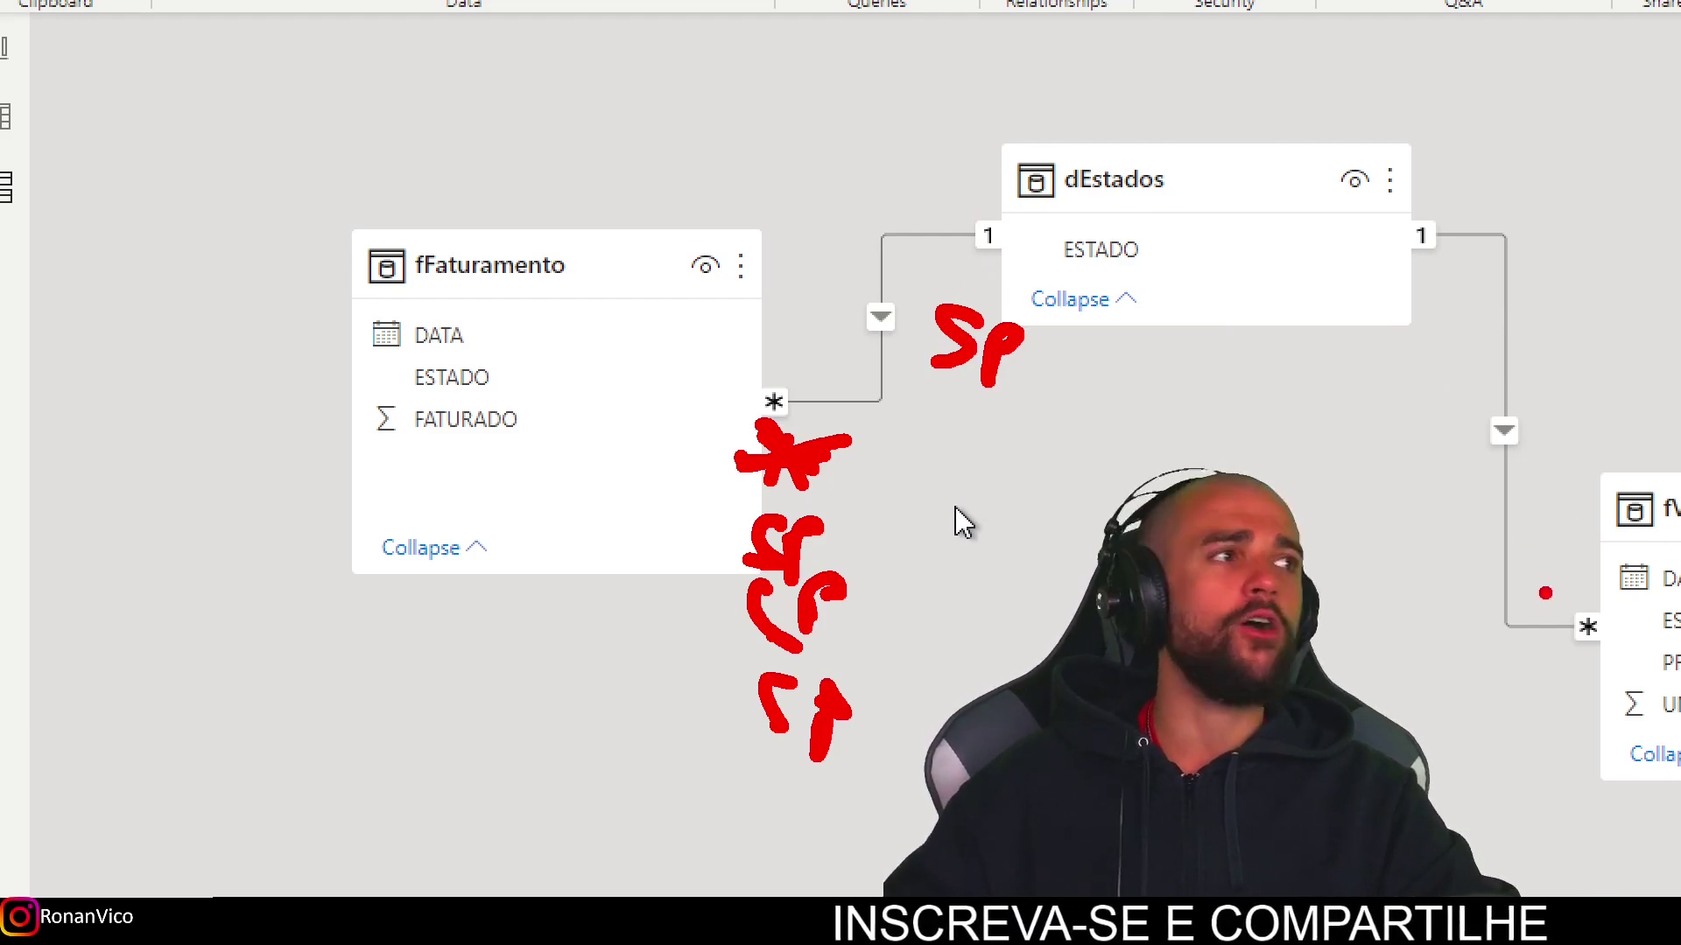
left_click_drag(1528, 496, 1574, 579)
mouse_move(1576, 219)
left_mouse_down()
mouse_move(1606, 279)
mouse_move(1636, 254)
left_mouse_up()
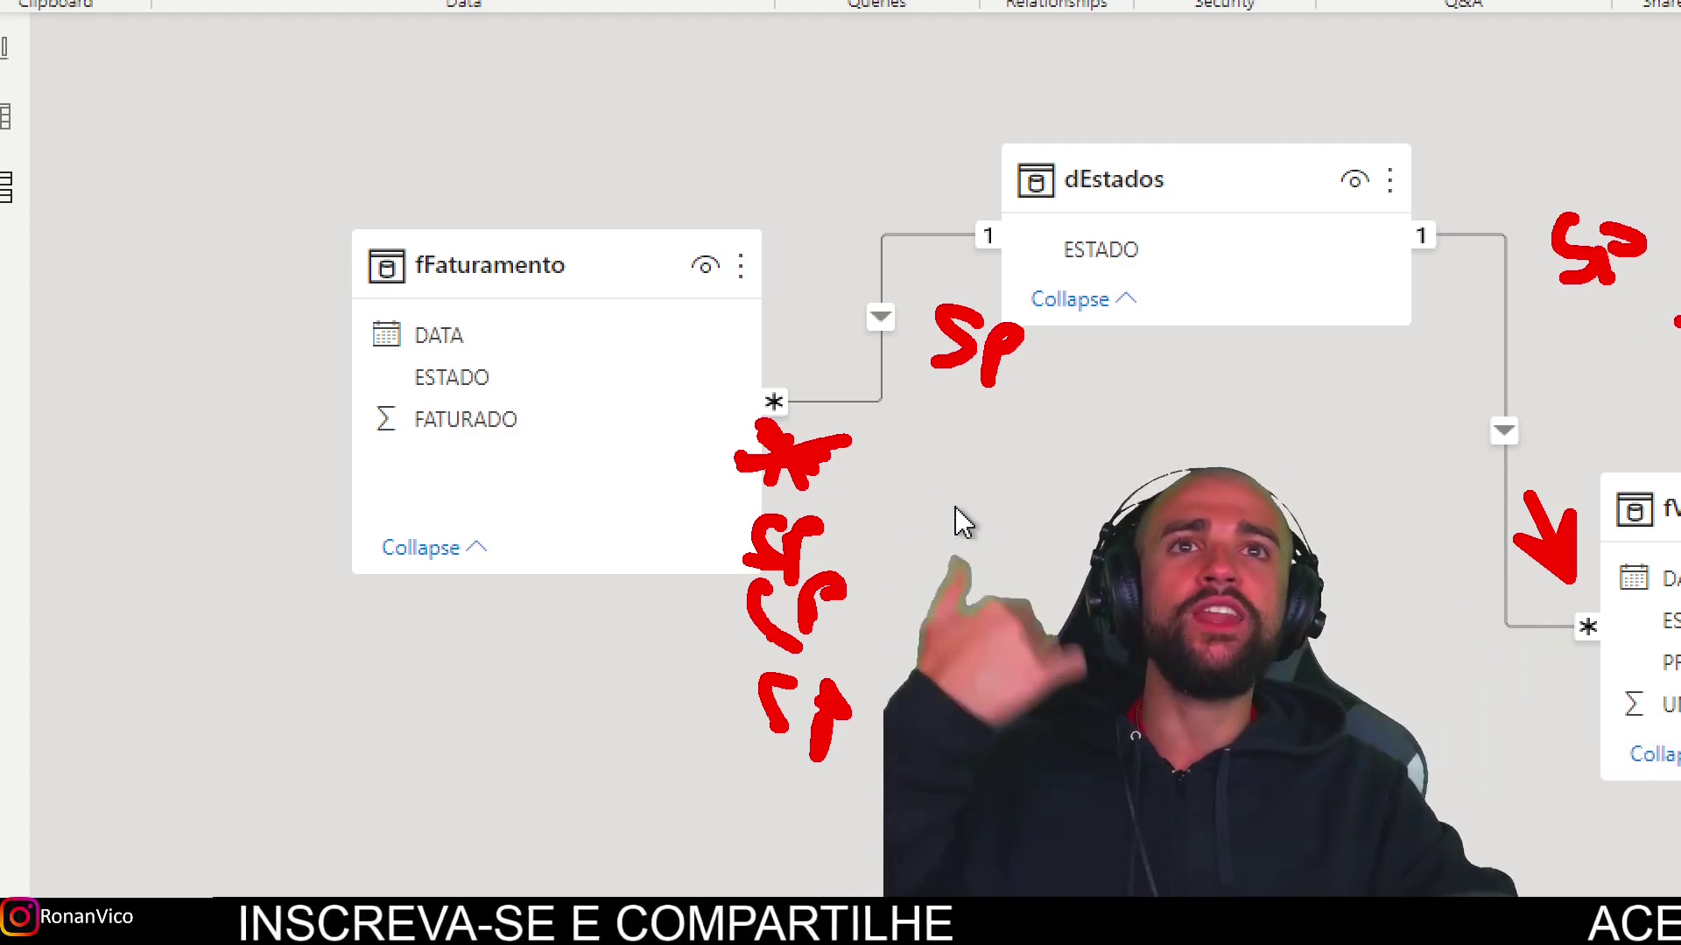
mouse_move(1575, 293)
left_mouse_down()
mouse_move(1589, 412)
mouse_move(1621, 425)
left_mouse_up()
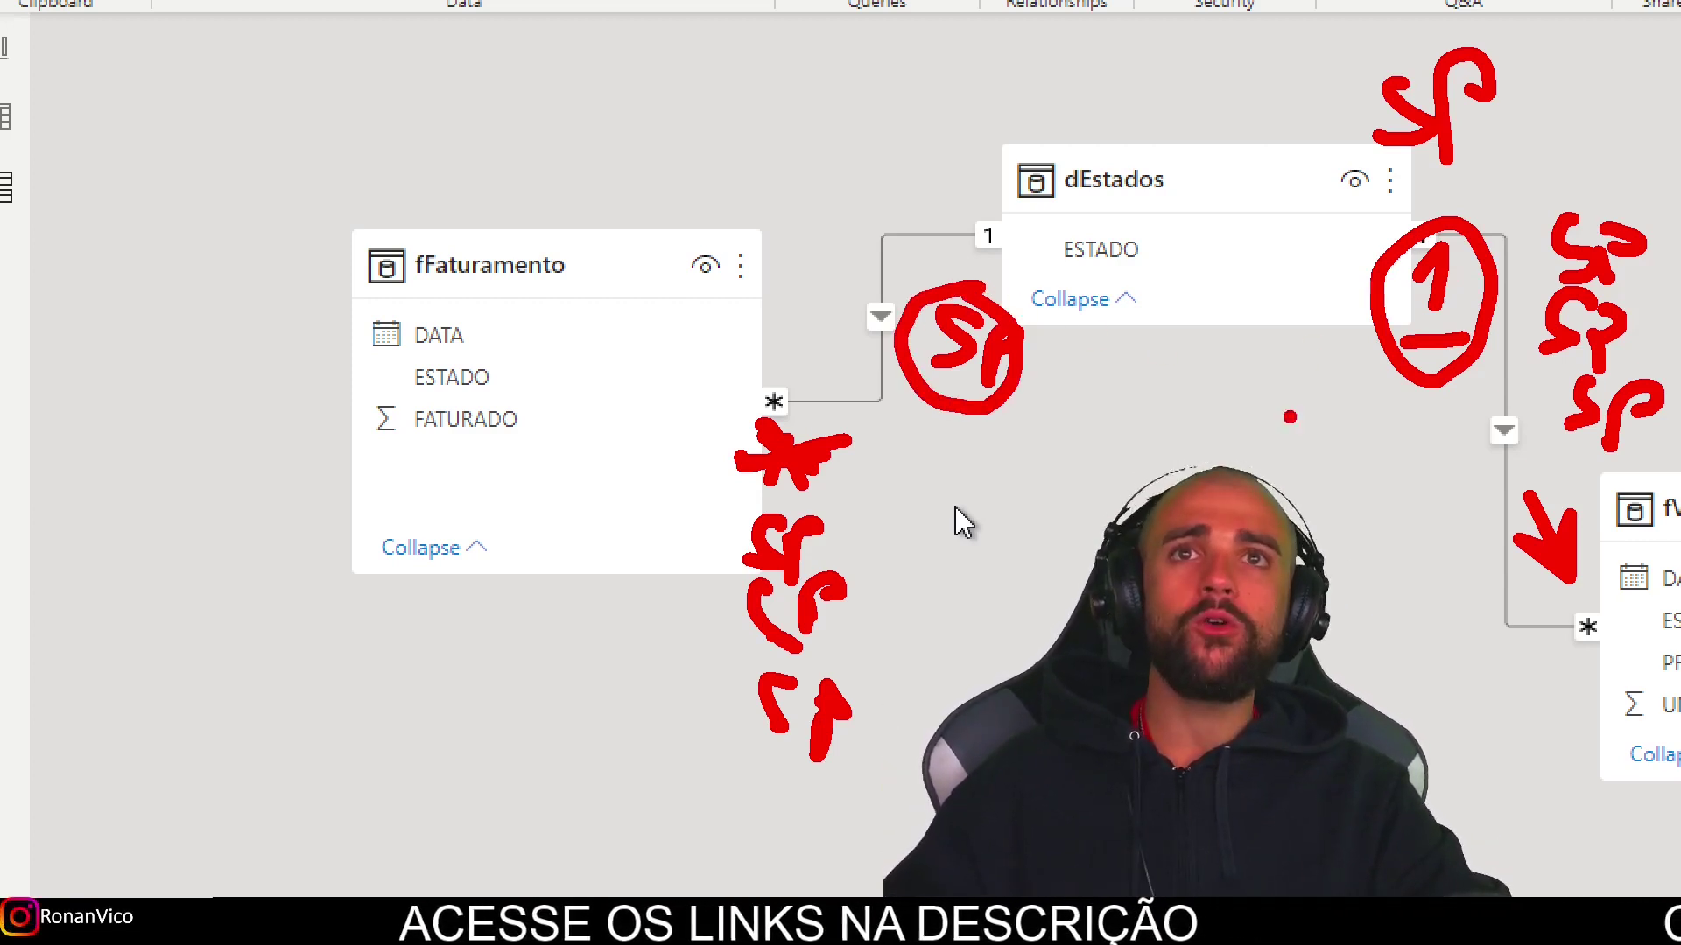
left_click_drag(1165, 351, 1129, 357)
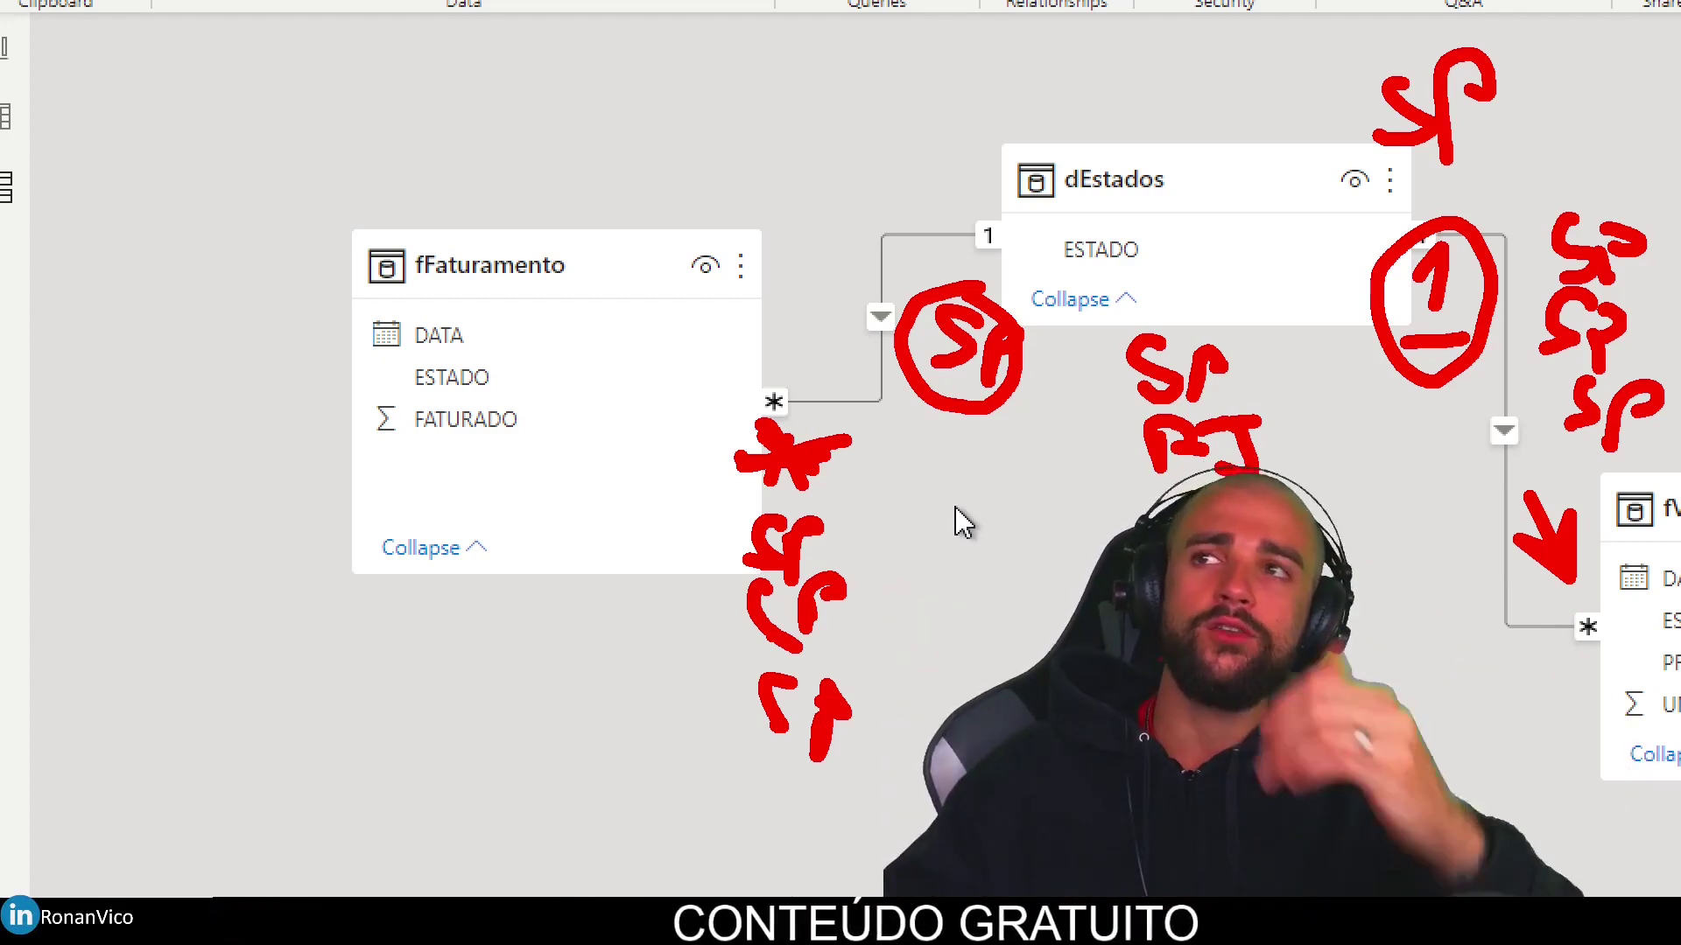
key("Escape")
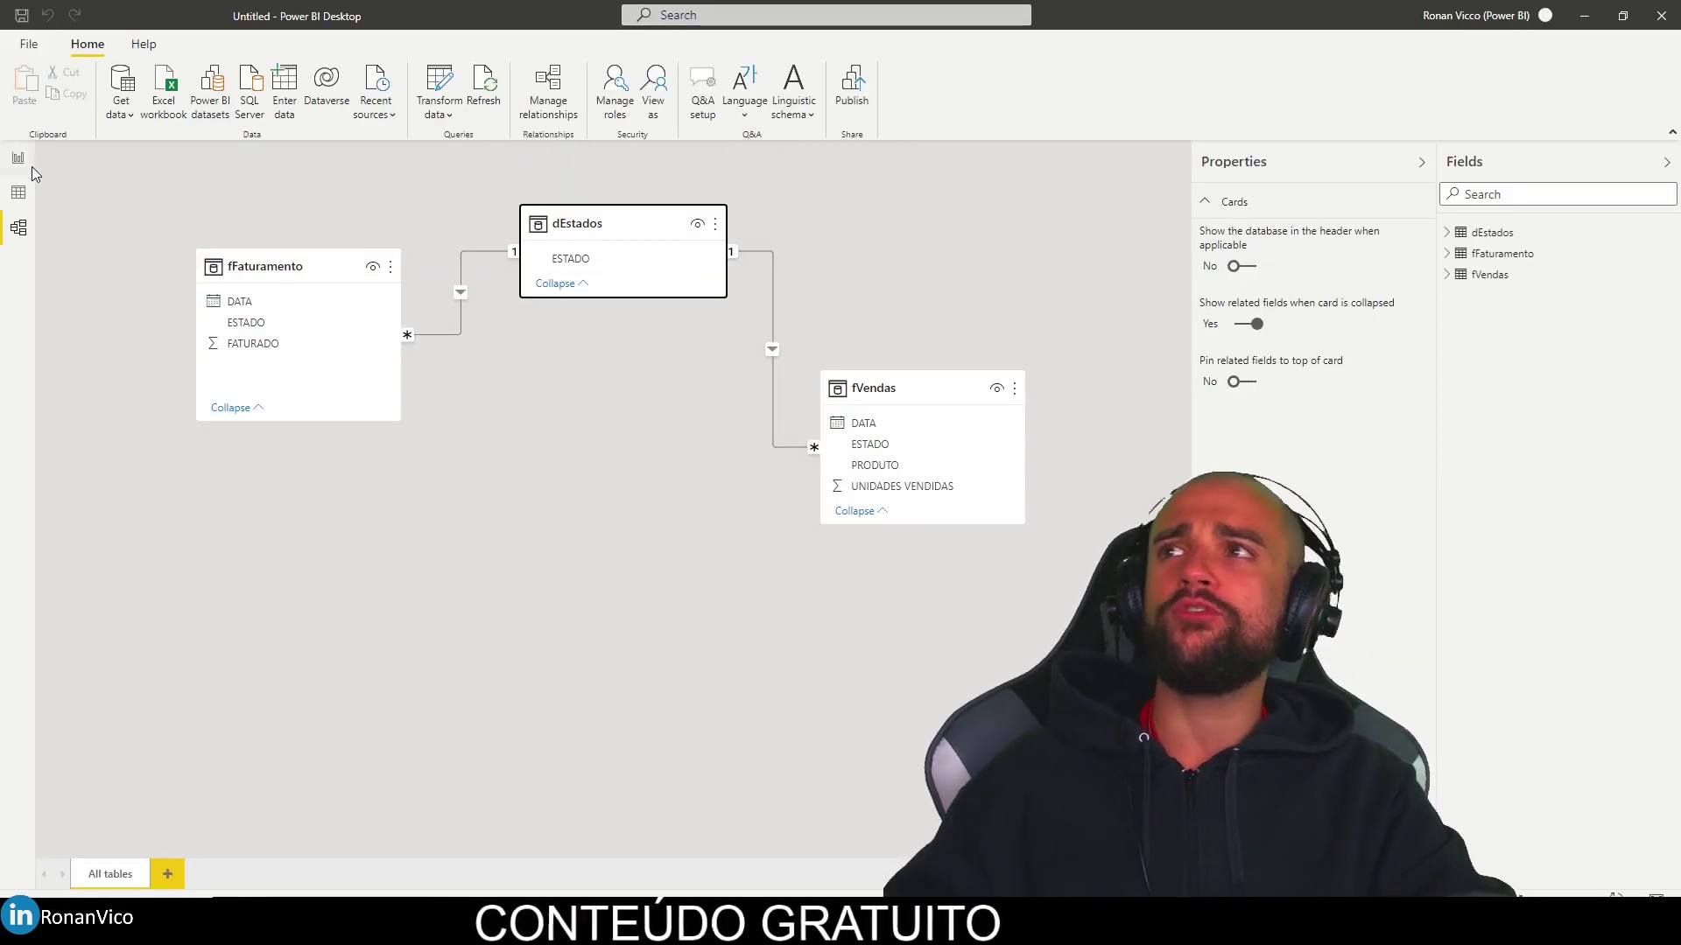
Return to the report and check which source tables supply the table visual's ESTADO, UNIDADES VENDIDAS and FATURADO fields
left_click(19, 166)
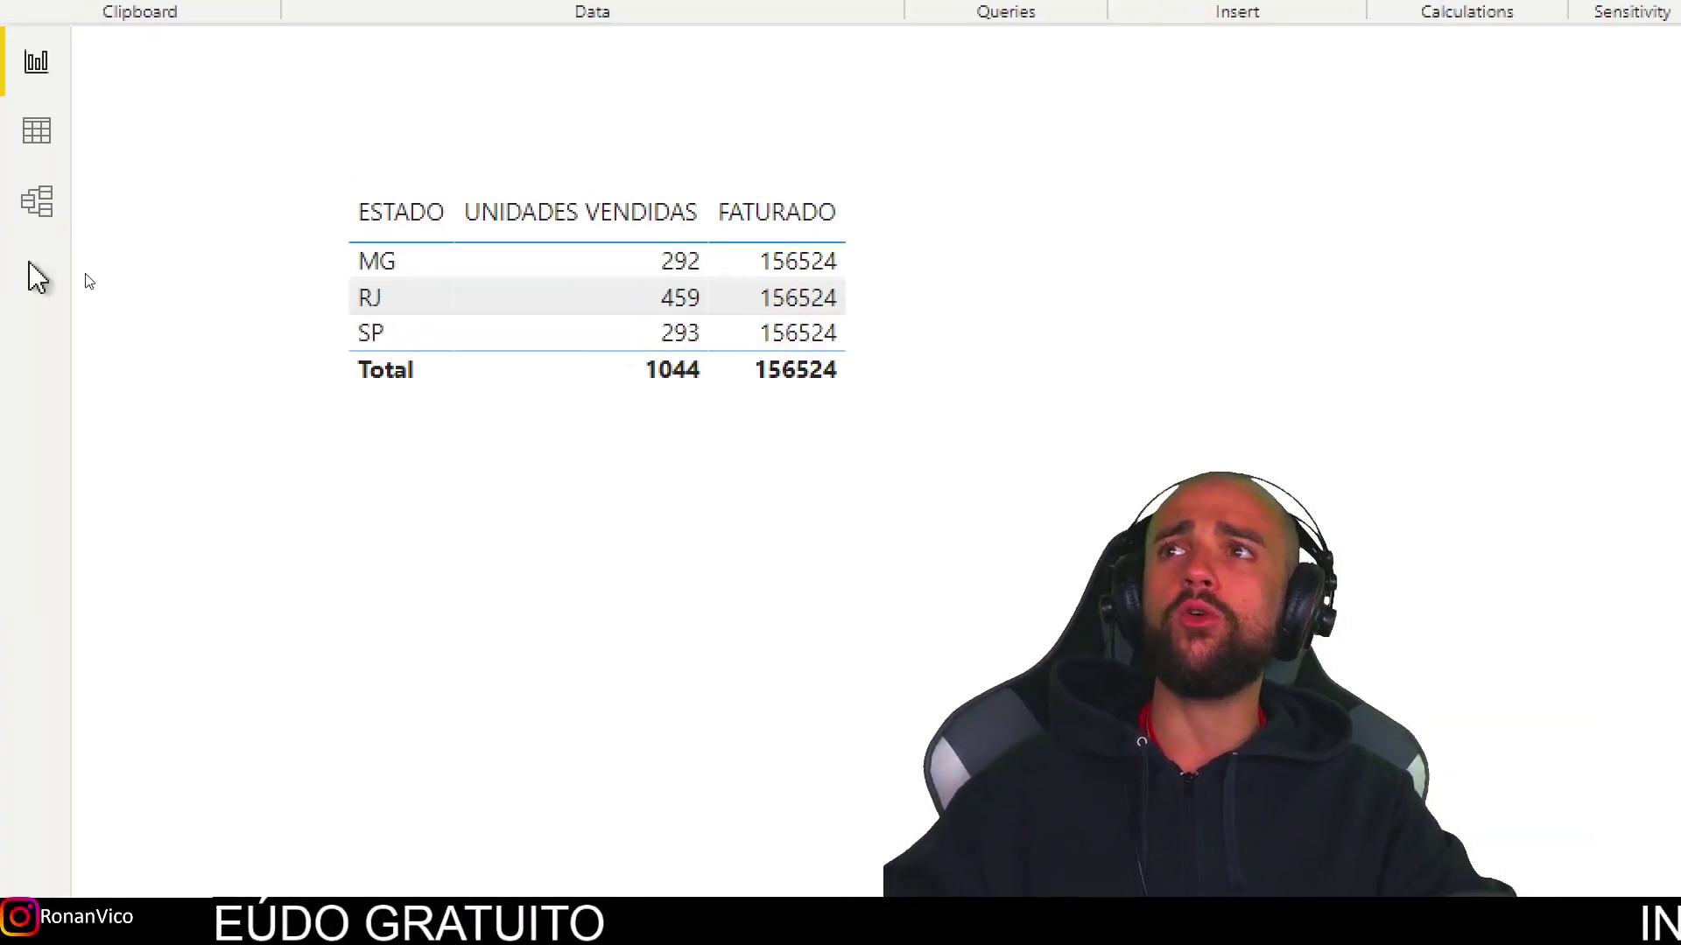
left_click(365, 533)
left_click_drag(731, 777, 750, 398)
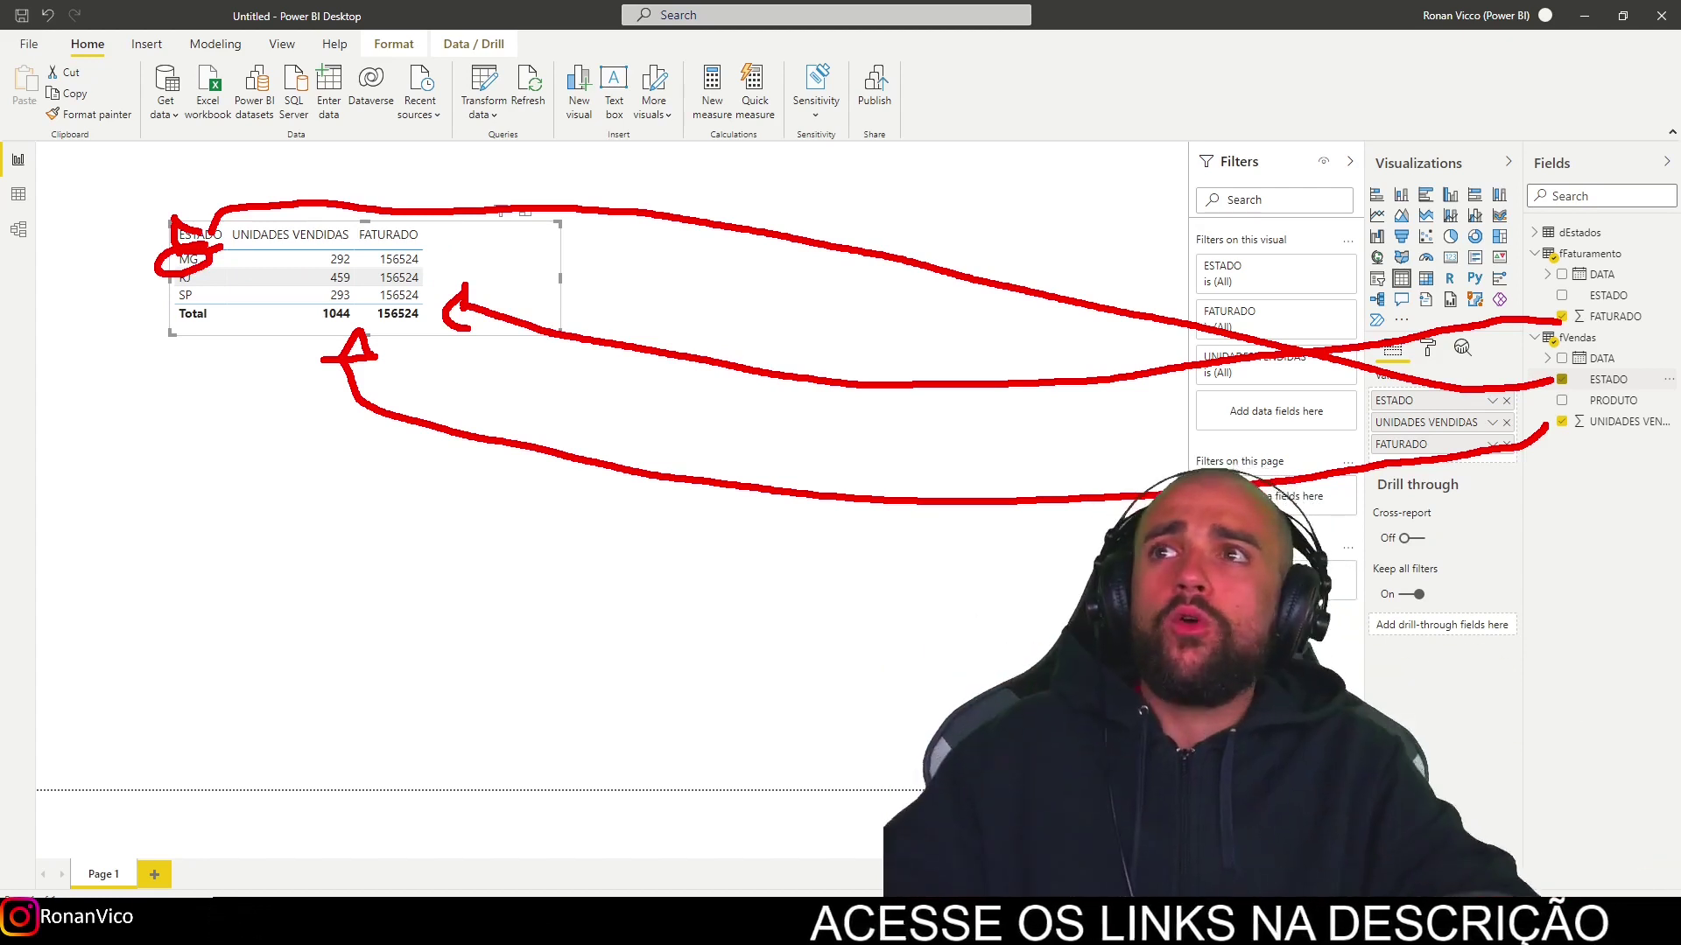
key("Escape")
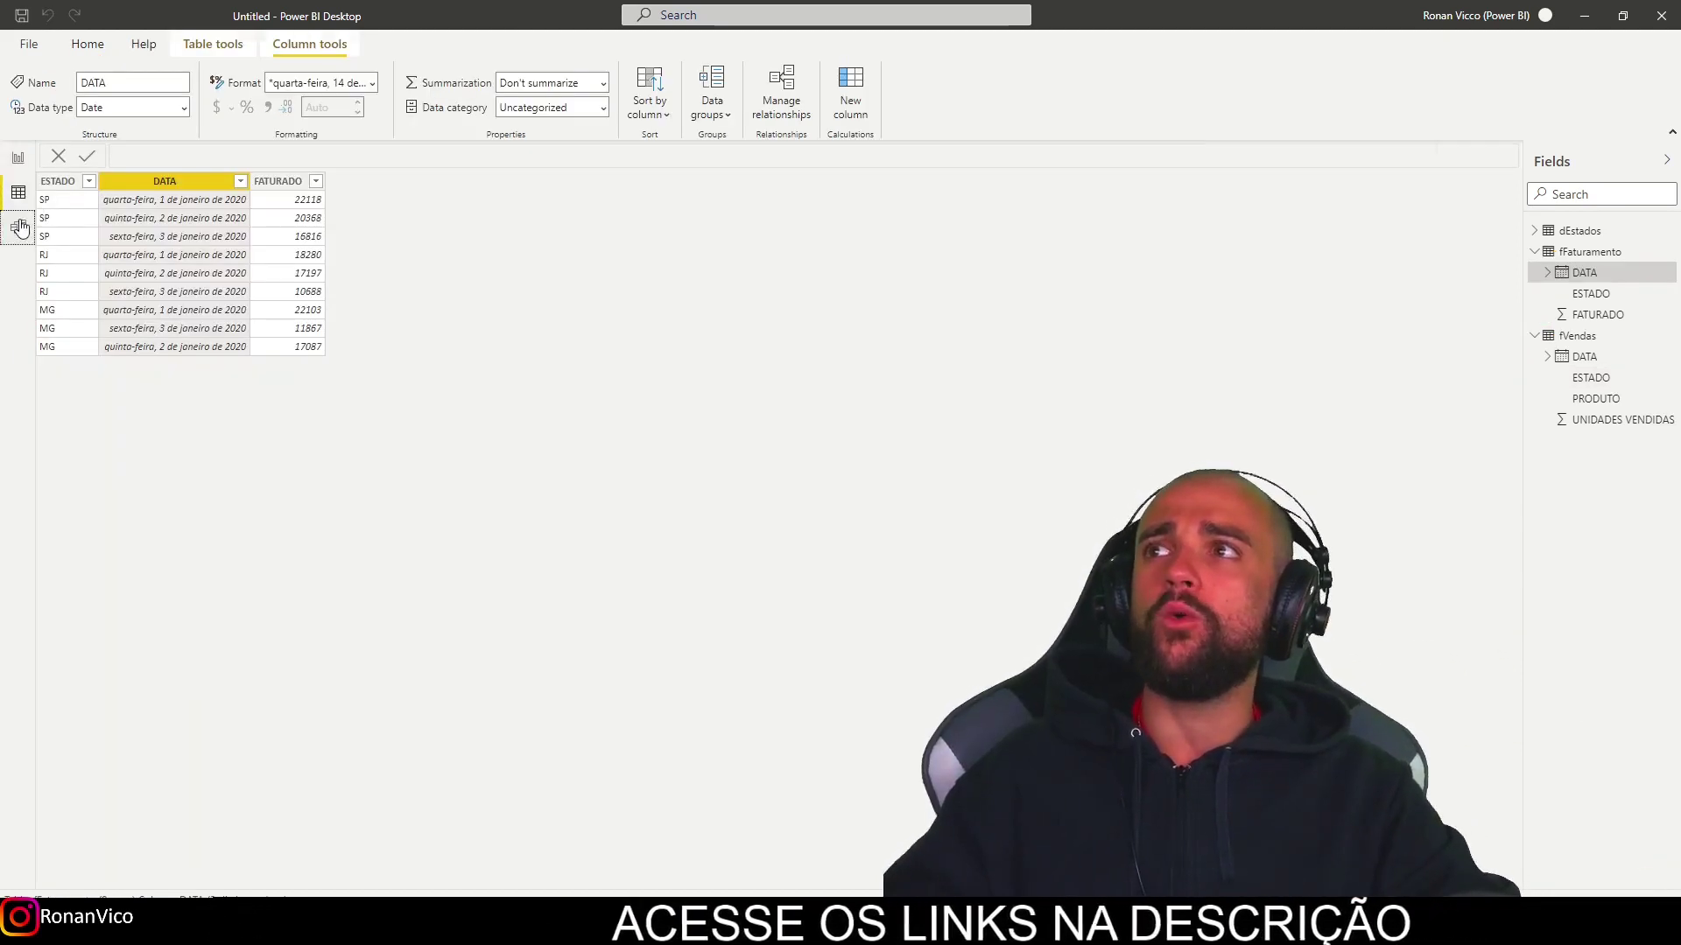
Go back to the model view and review the filter direction from dEstados to both fact tables
left_click(20, 228)
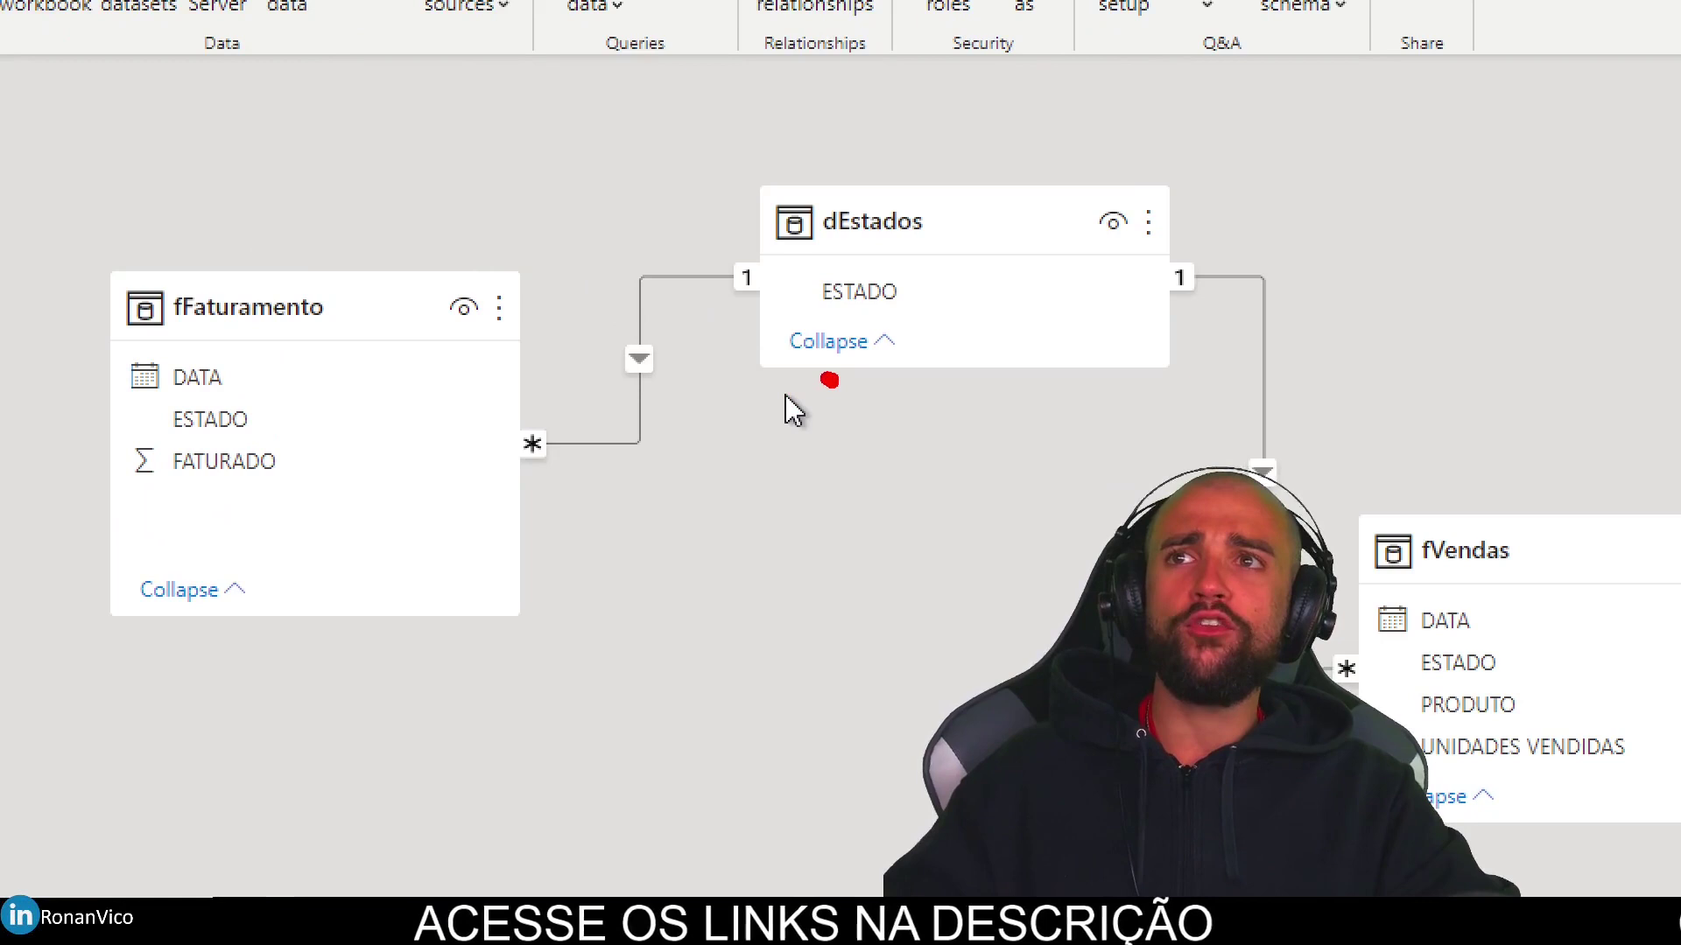
mouse_move(856, 372)
left_mouse_down()
mouse_move(854, 437)
mouse_move(857, 411)
left_mouse_up()
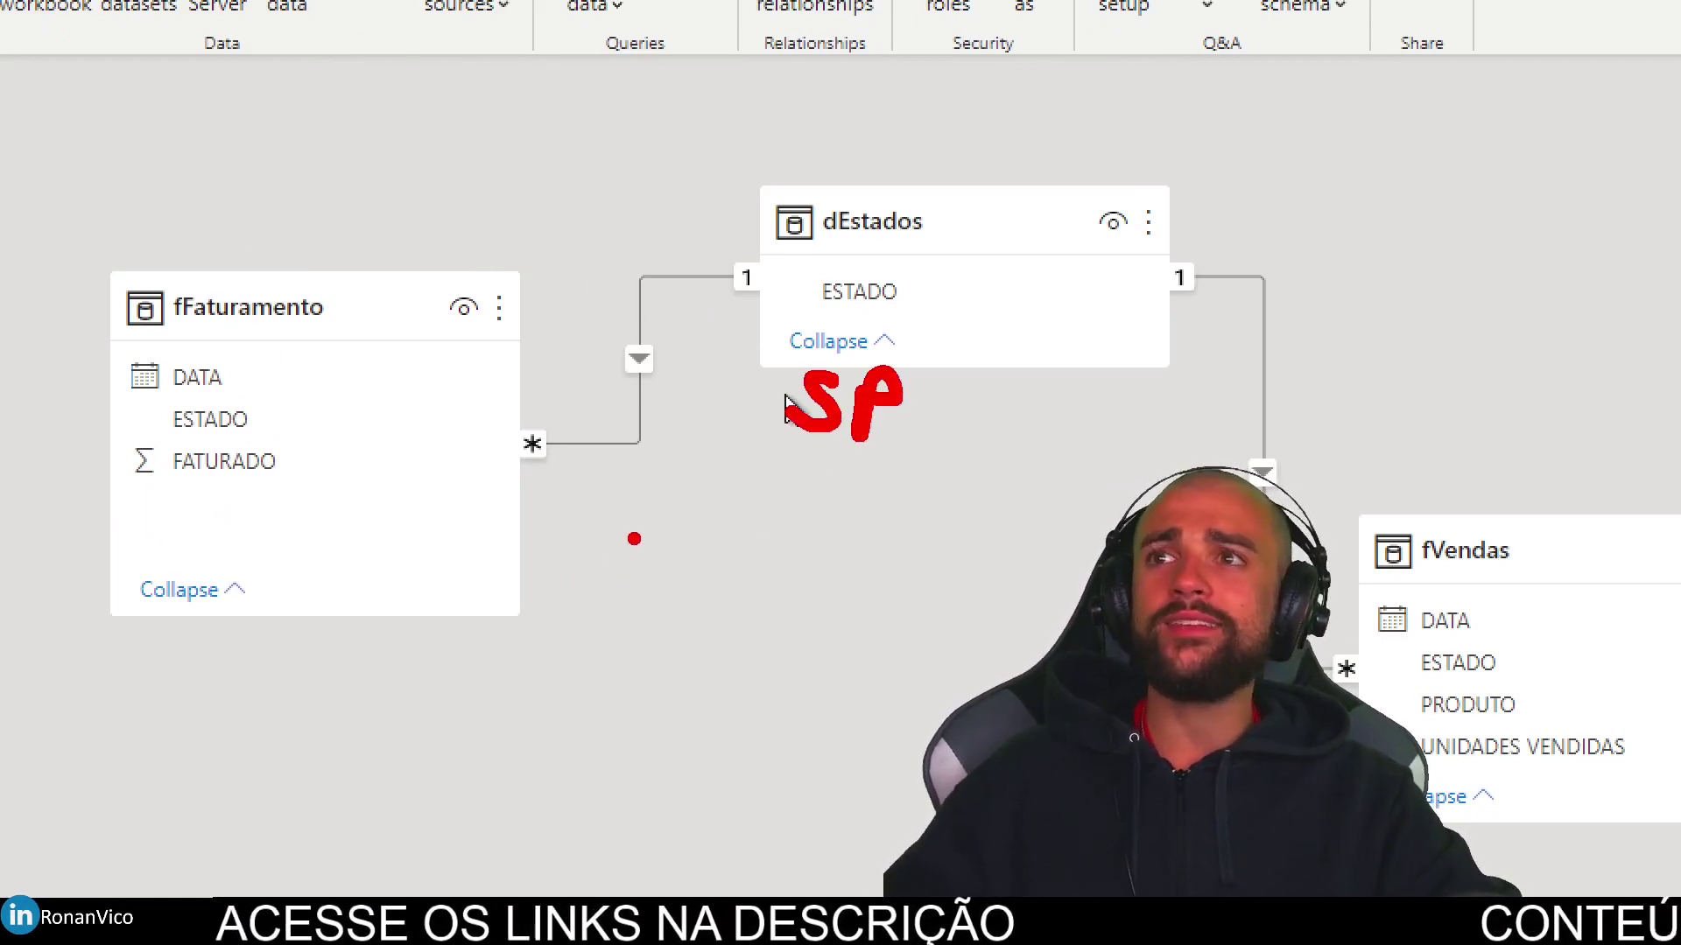
left_click_drag(794, 505, 594, 544)
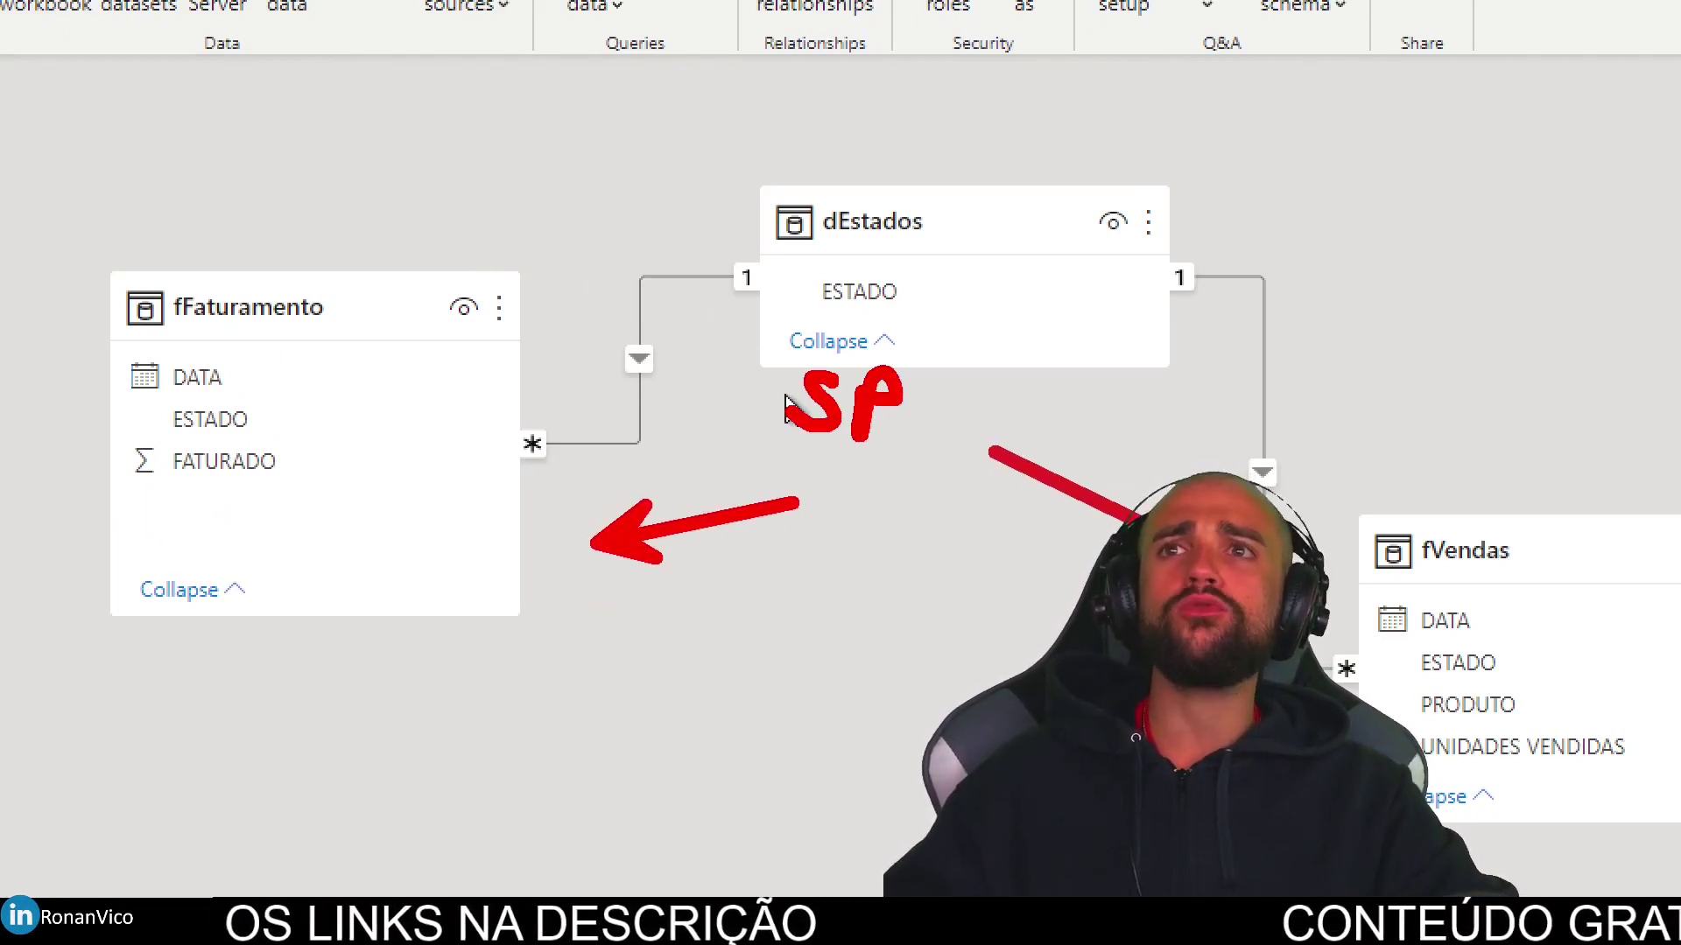
mouse_move(749, 139)
left_mouse_down()
mouse_move(720, 385)
mouse_move(1183, 429)
left_mouse_up()
key("Escape")
Duplicate the table visual on the report page and remove ESTADO, UNIDADES VENDIDAS and FATURADO from the copy
left_click(64, 143)
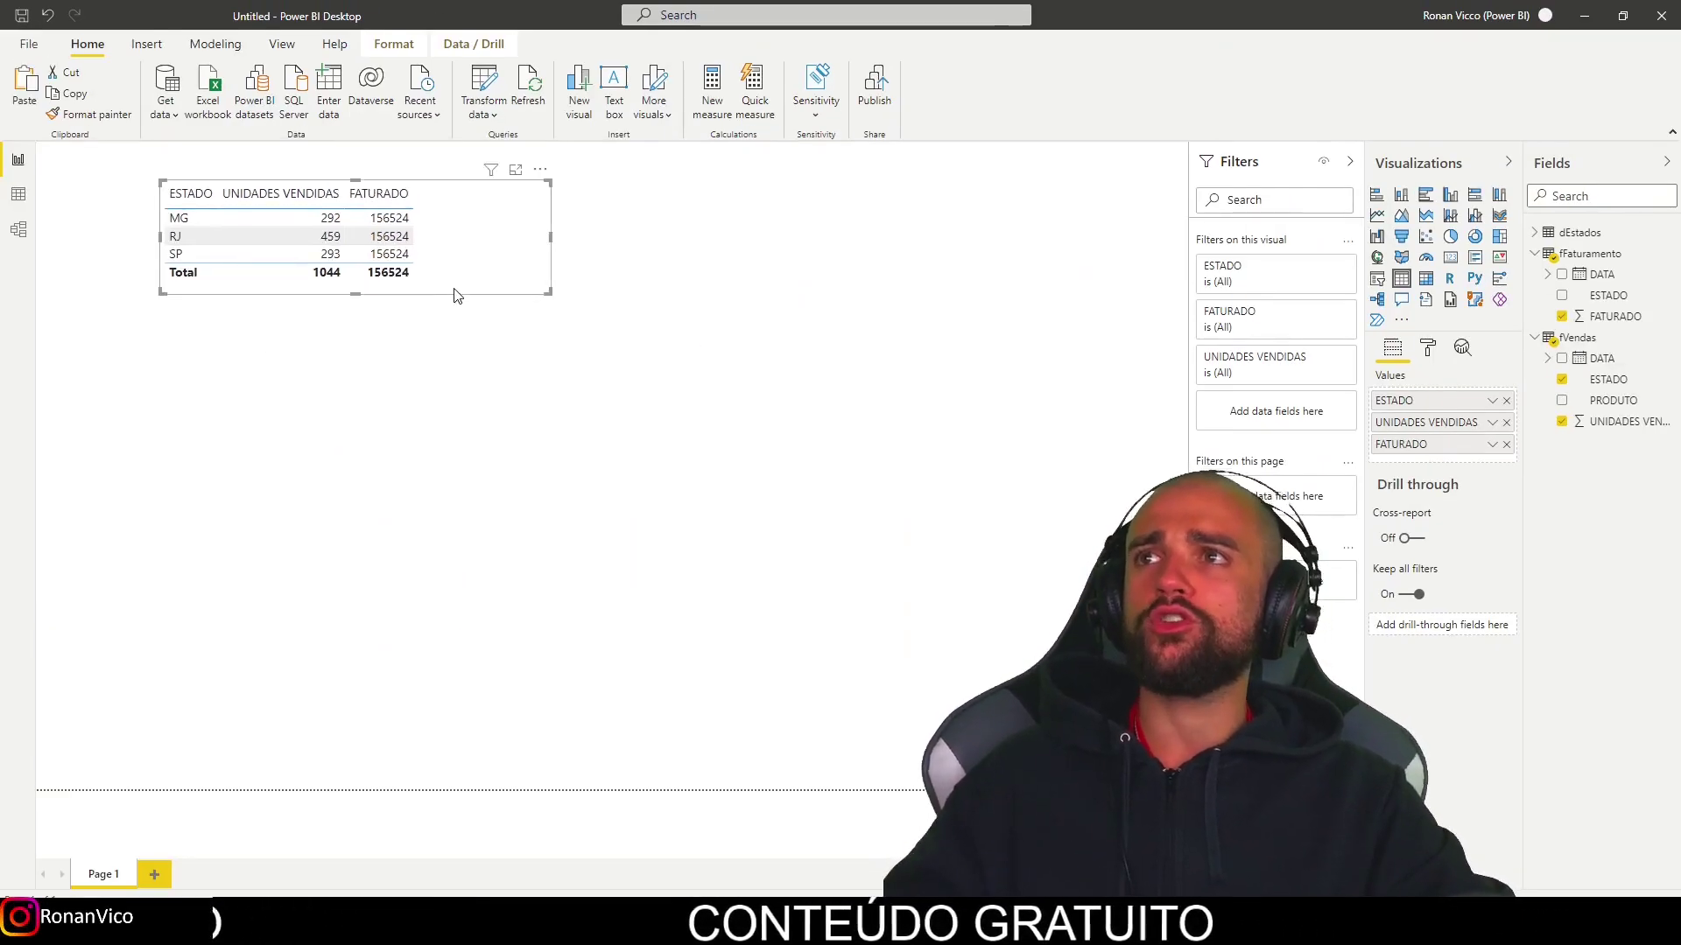
key("ctrl+c")
key("ctrl+v")
left_click(1506, 444)
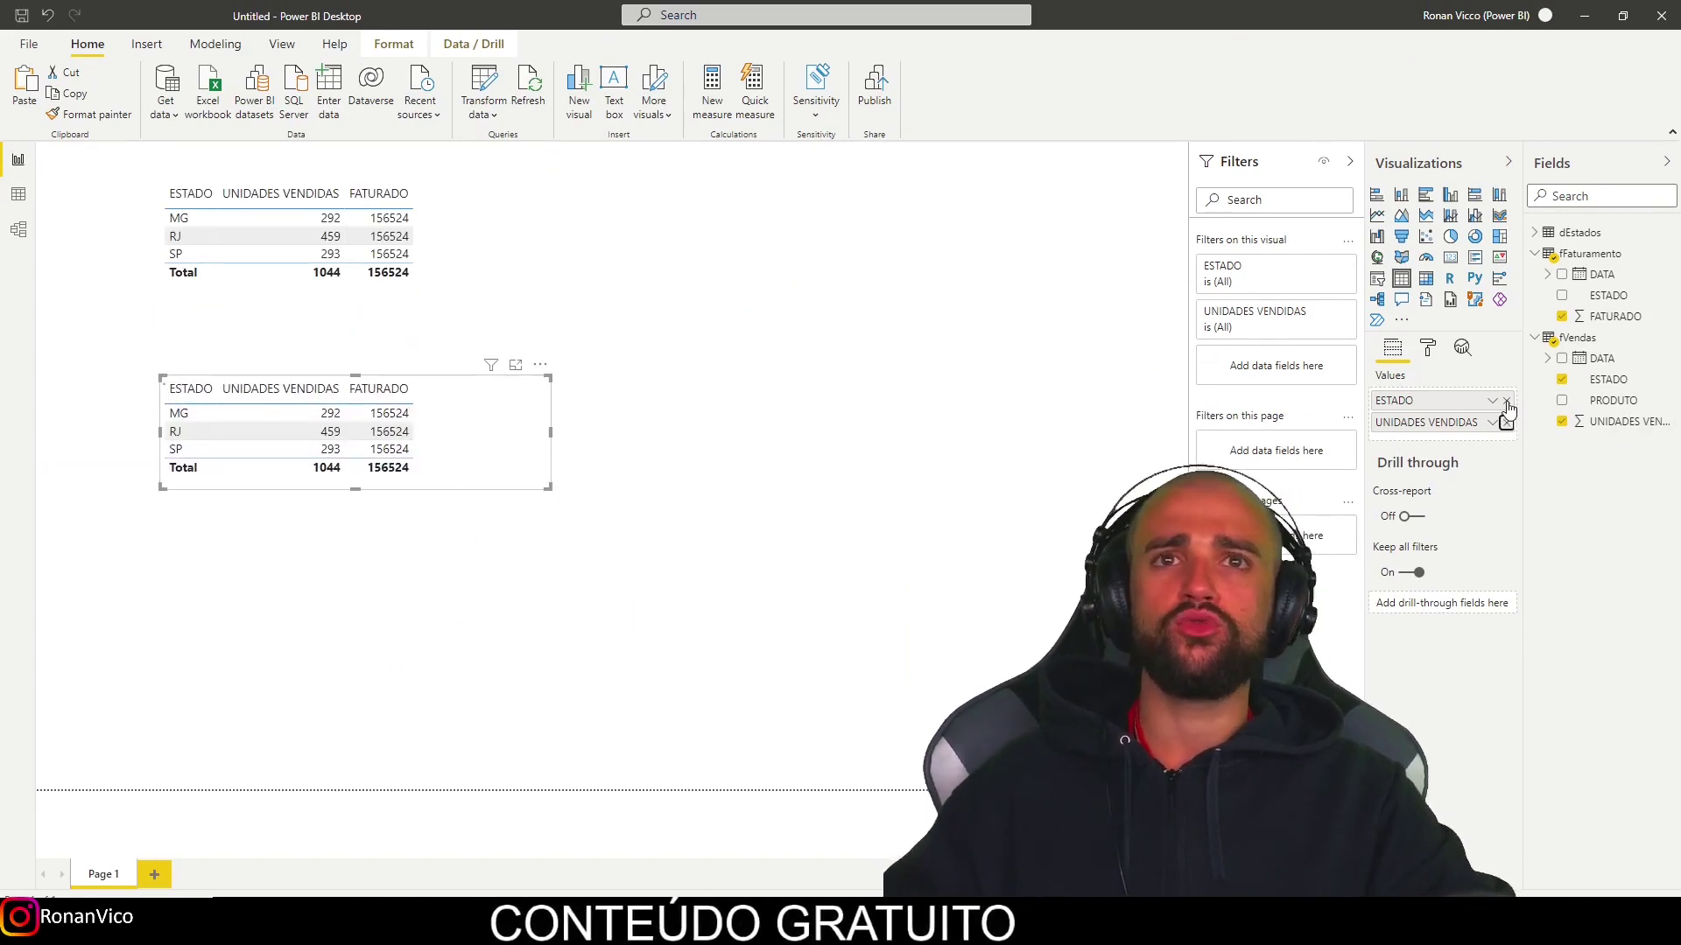
left_click(1507, 403)
left_click(1506, 403)
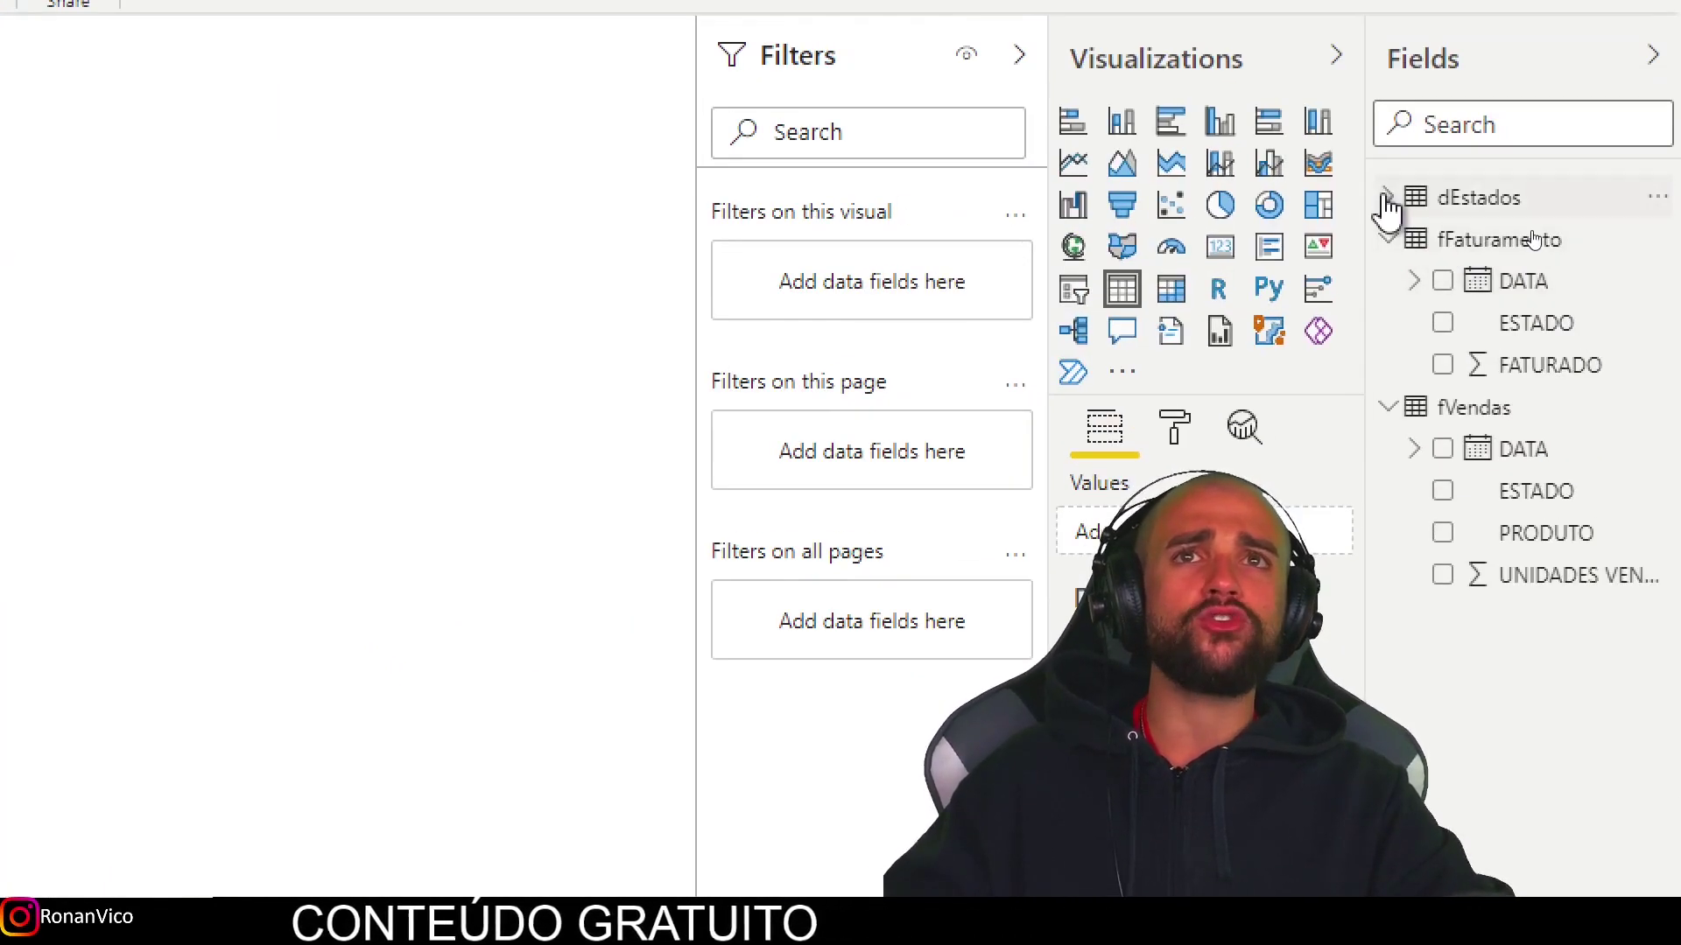
Add ESTADO from dEstados, FATURADO and UNIDADES VENDIDAS to the copied table visual, placing UNIDADES VENDIDAS before FATURADO
left_click(1387, 200)
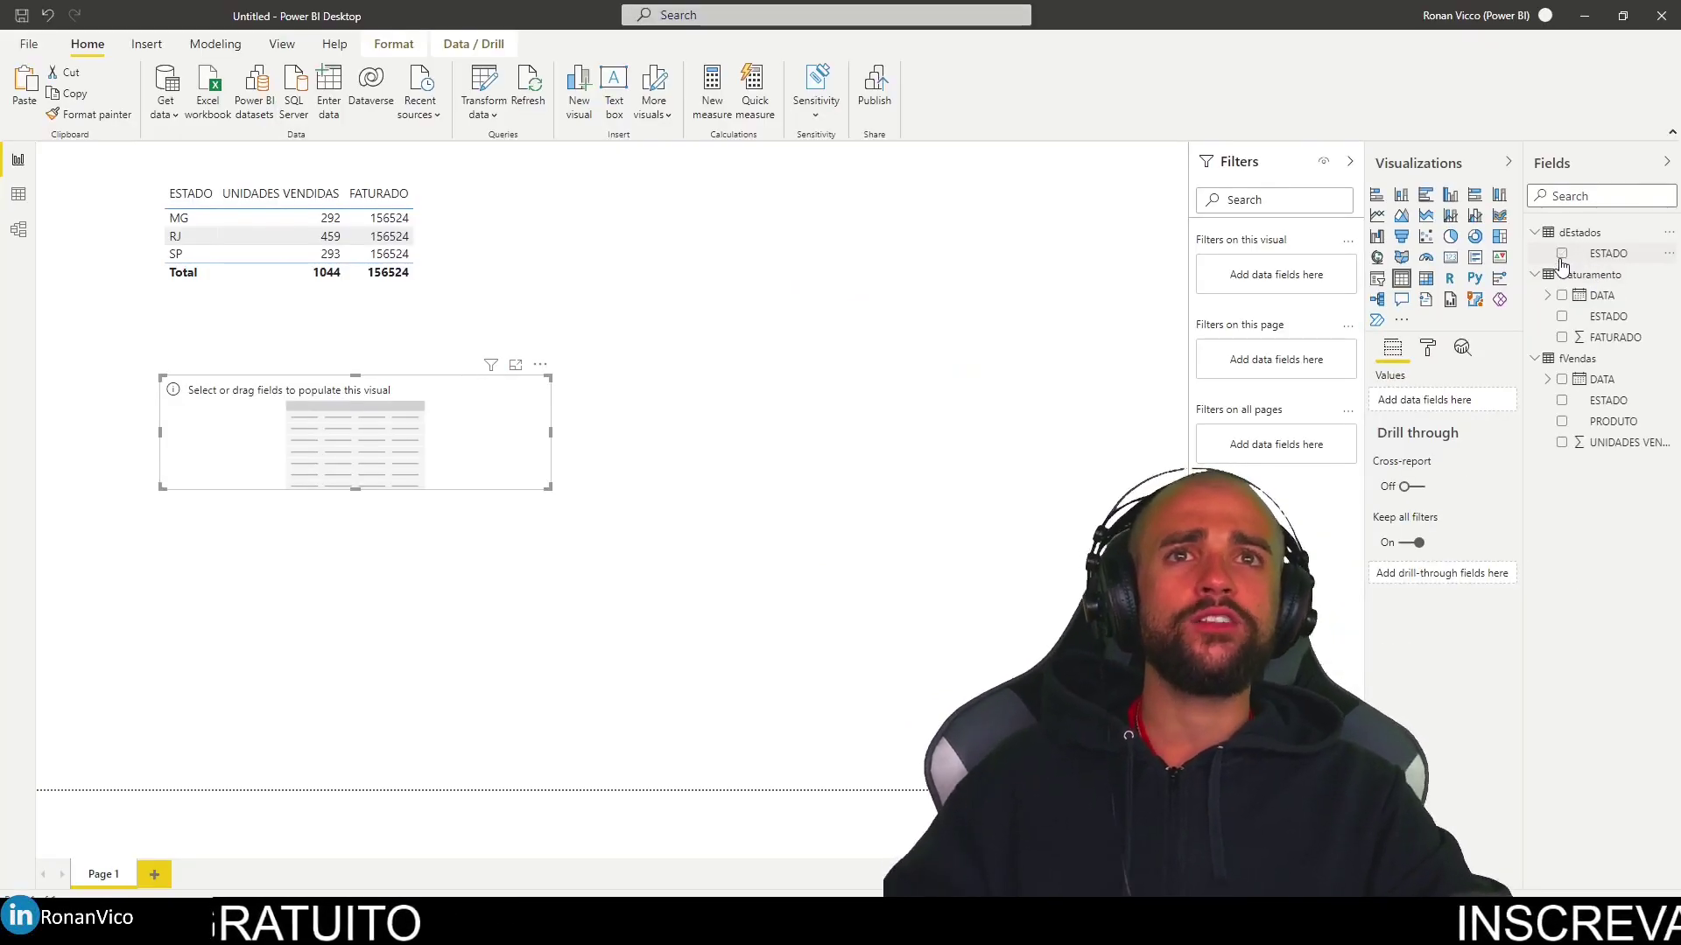
left_click(1564, 254)
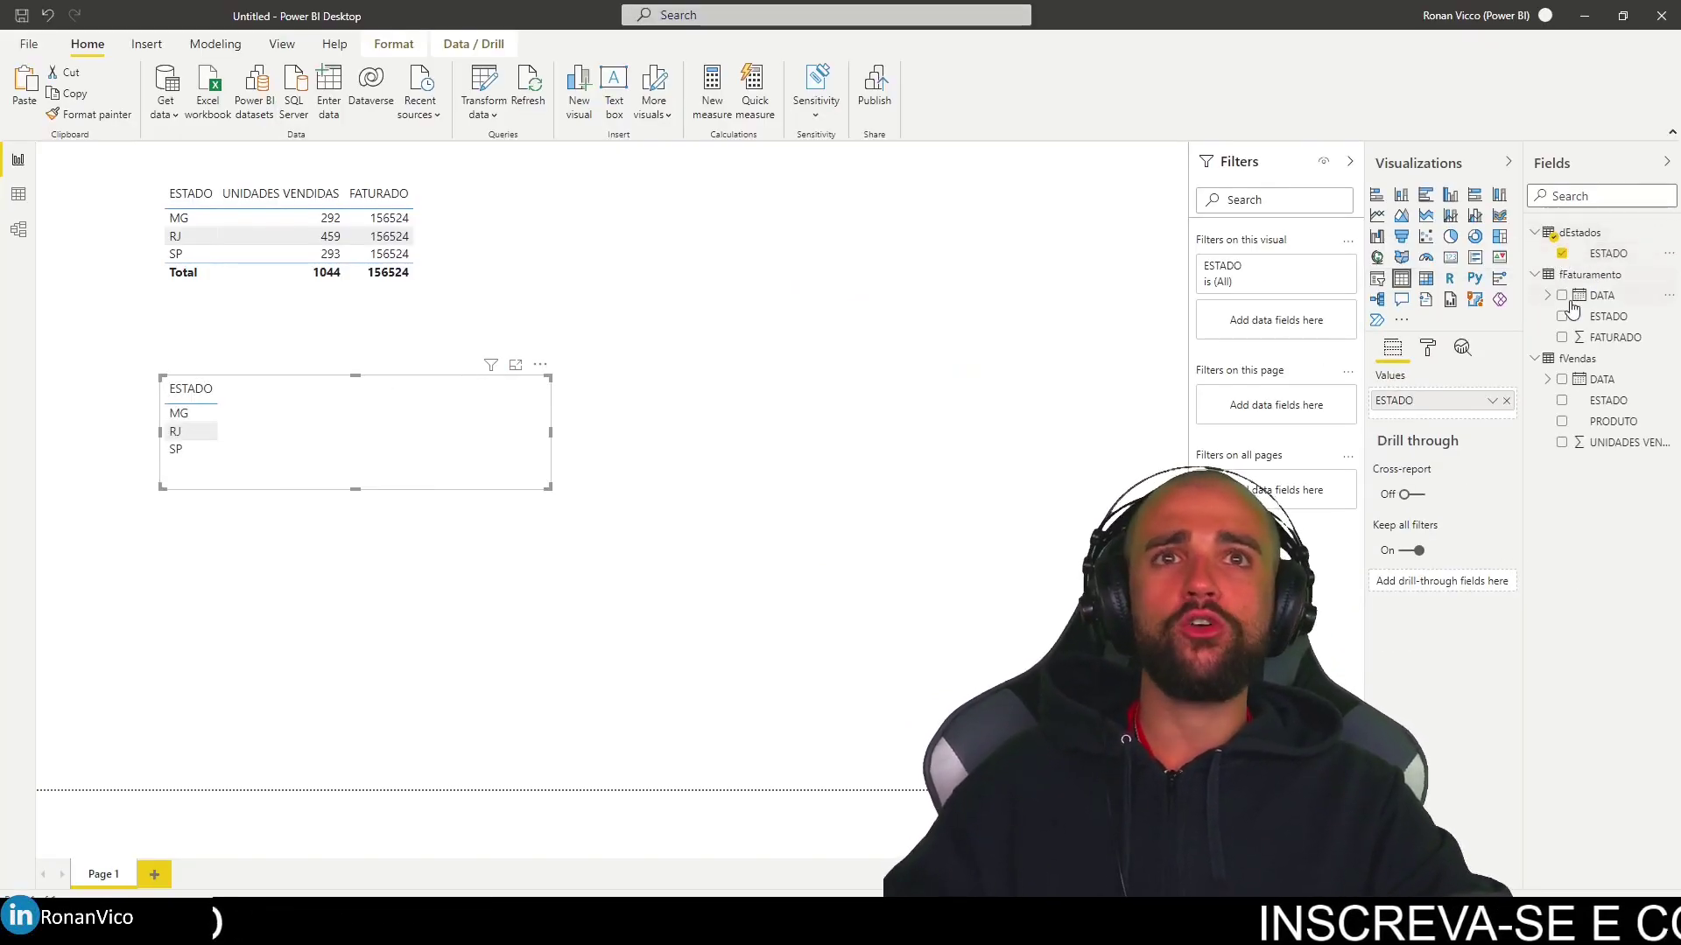
left_click(1561, 337)
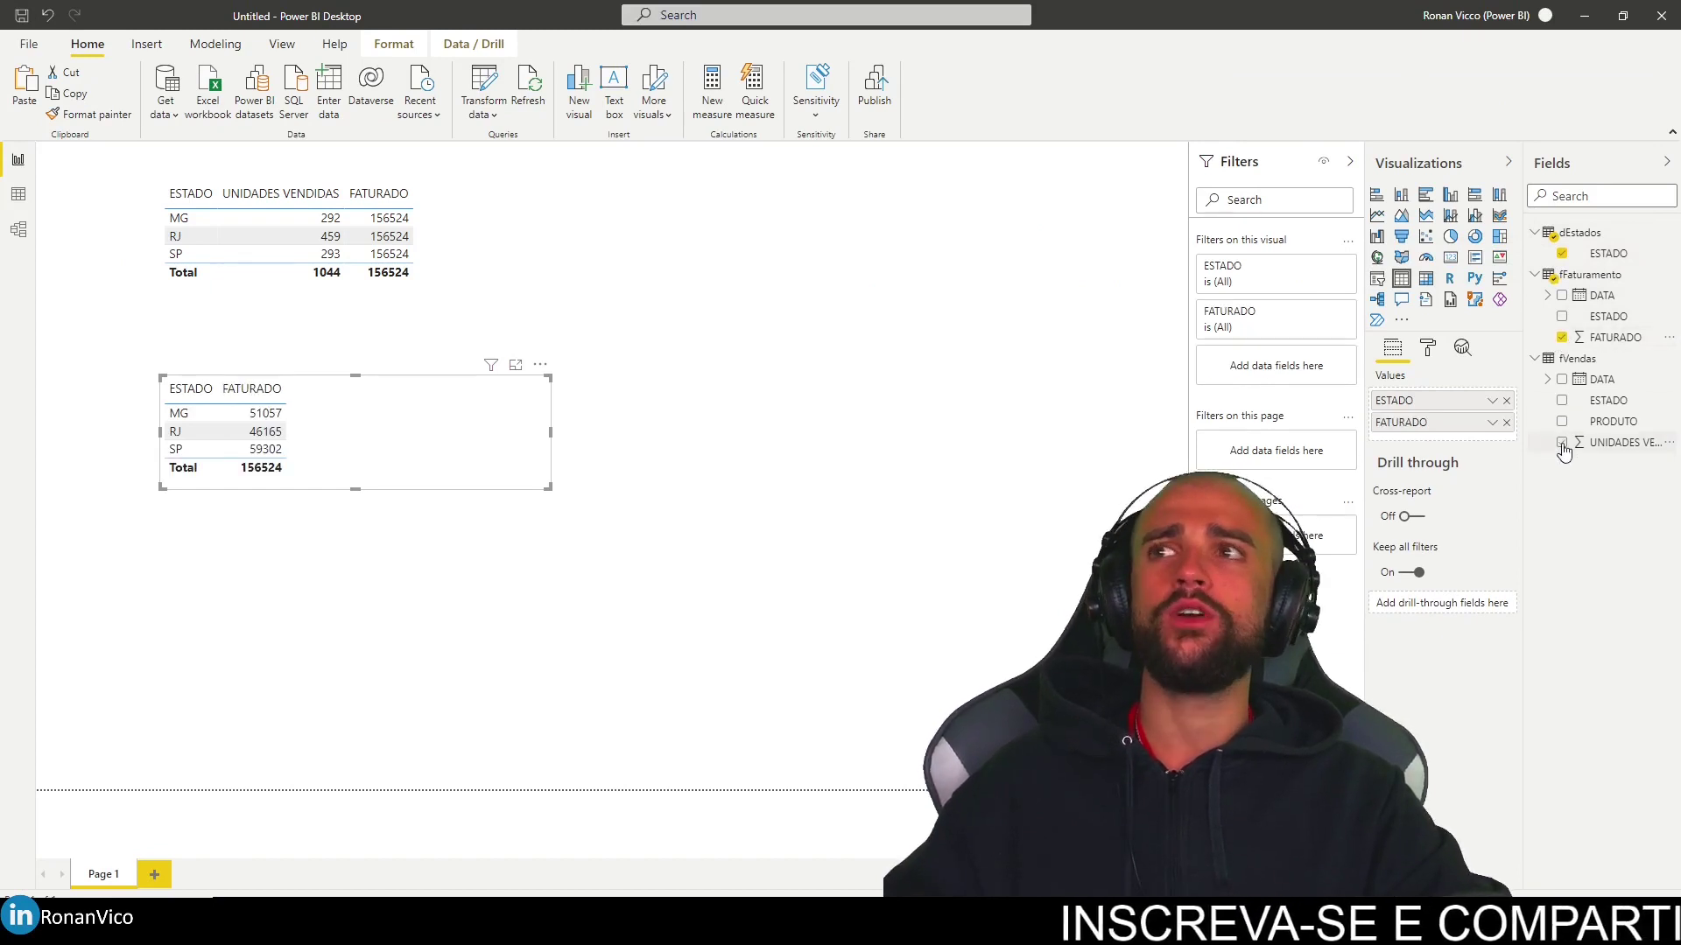
left_click(1562, 442)
left_click_drag(1437, 443, 1445, 404)
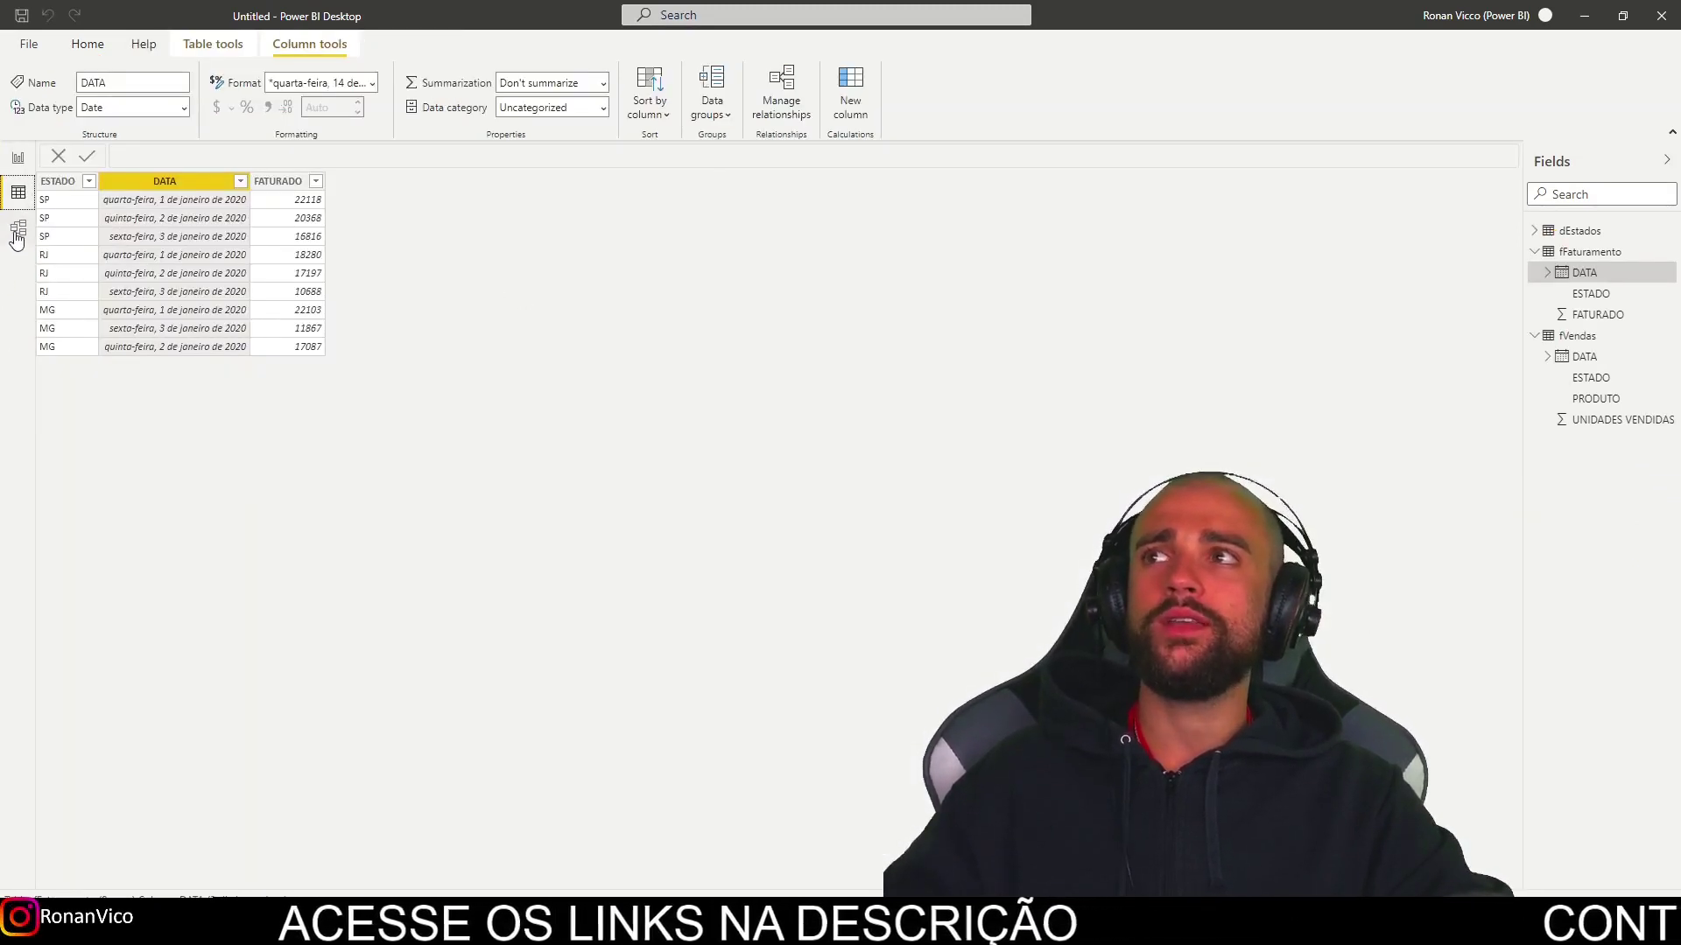
Open the model view and arrange the TB_VENDAS.xlsx and TB_FATURAMENTO.xlsx workbook windows side by side over it
left_click(18, 230)
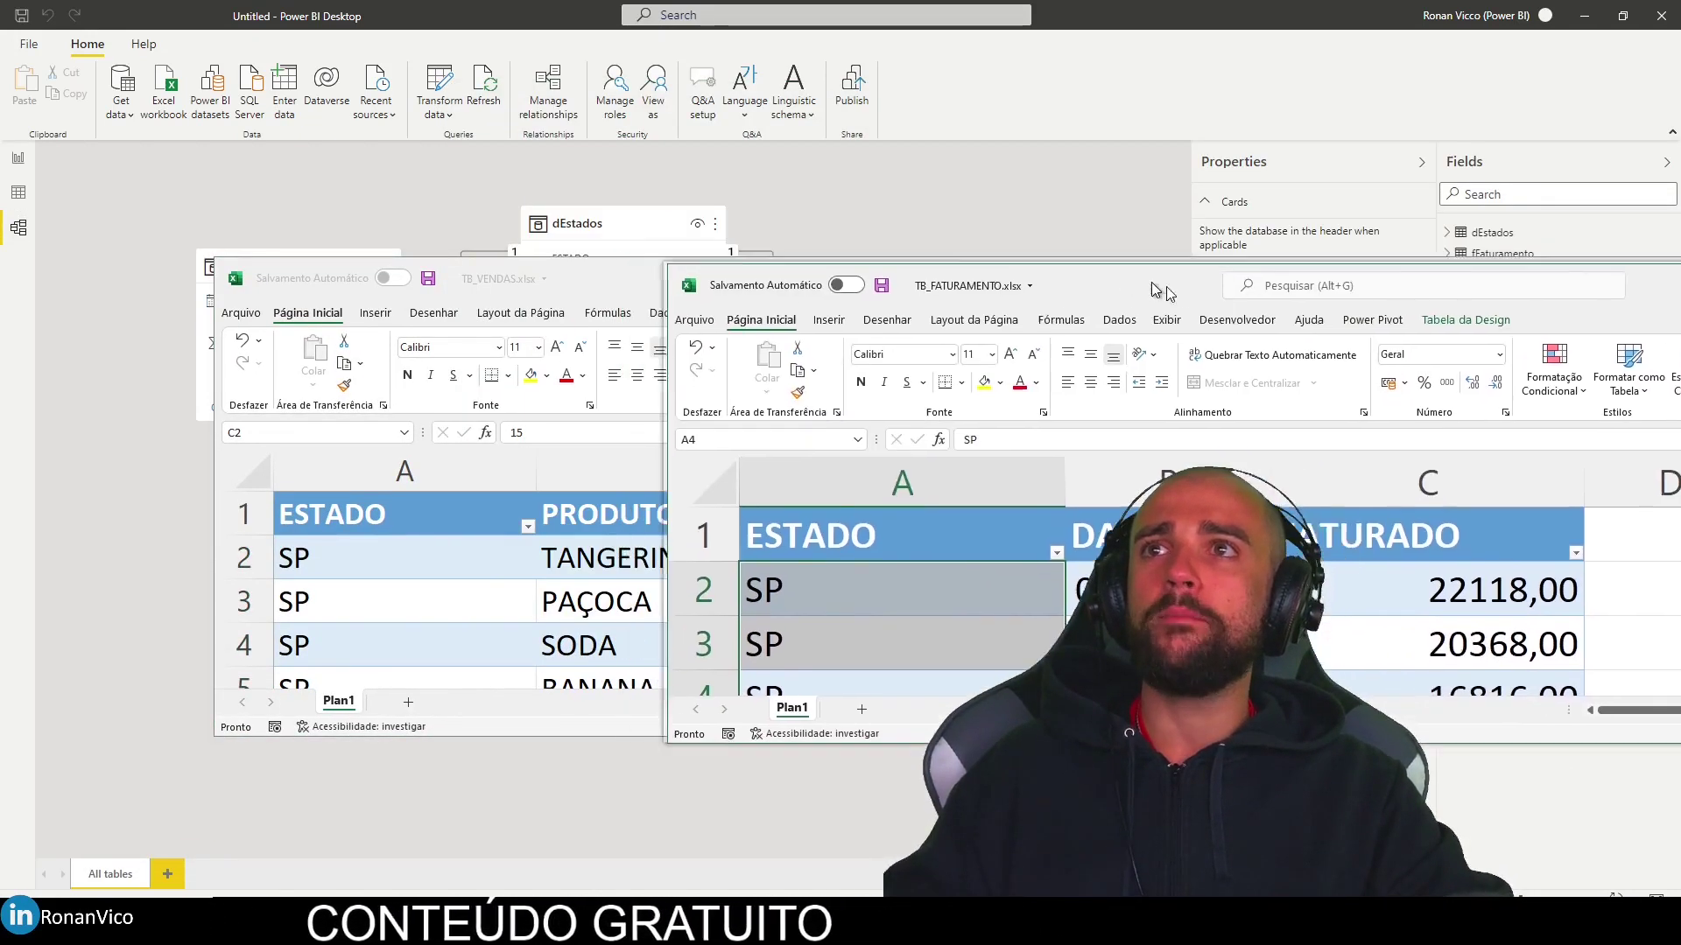
scroll(1024, 491, "down", 5, "ctrl")
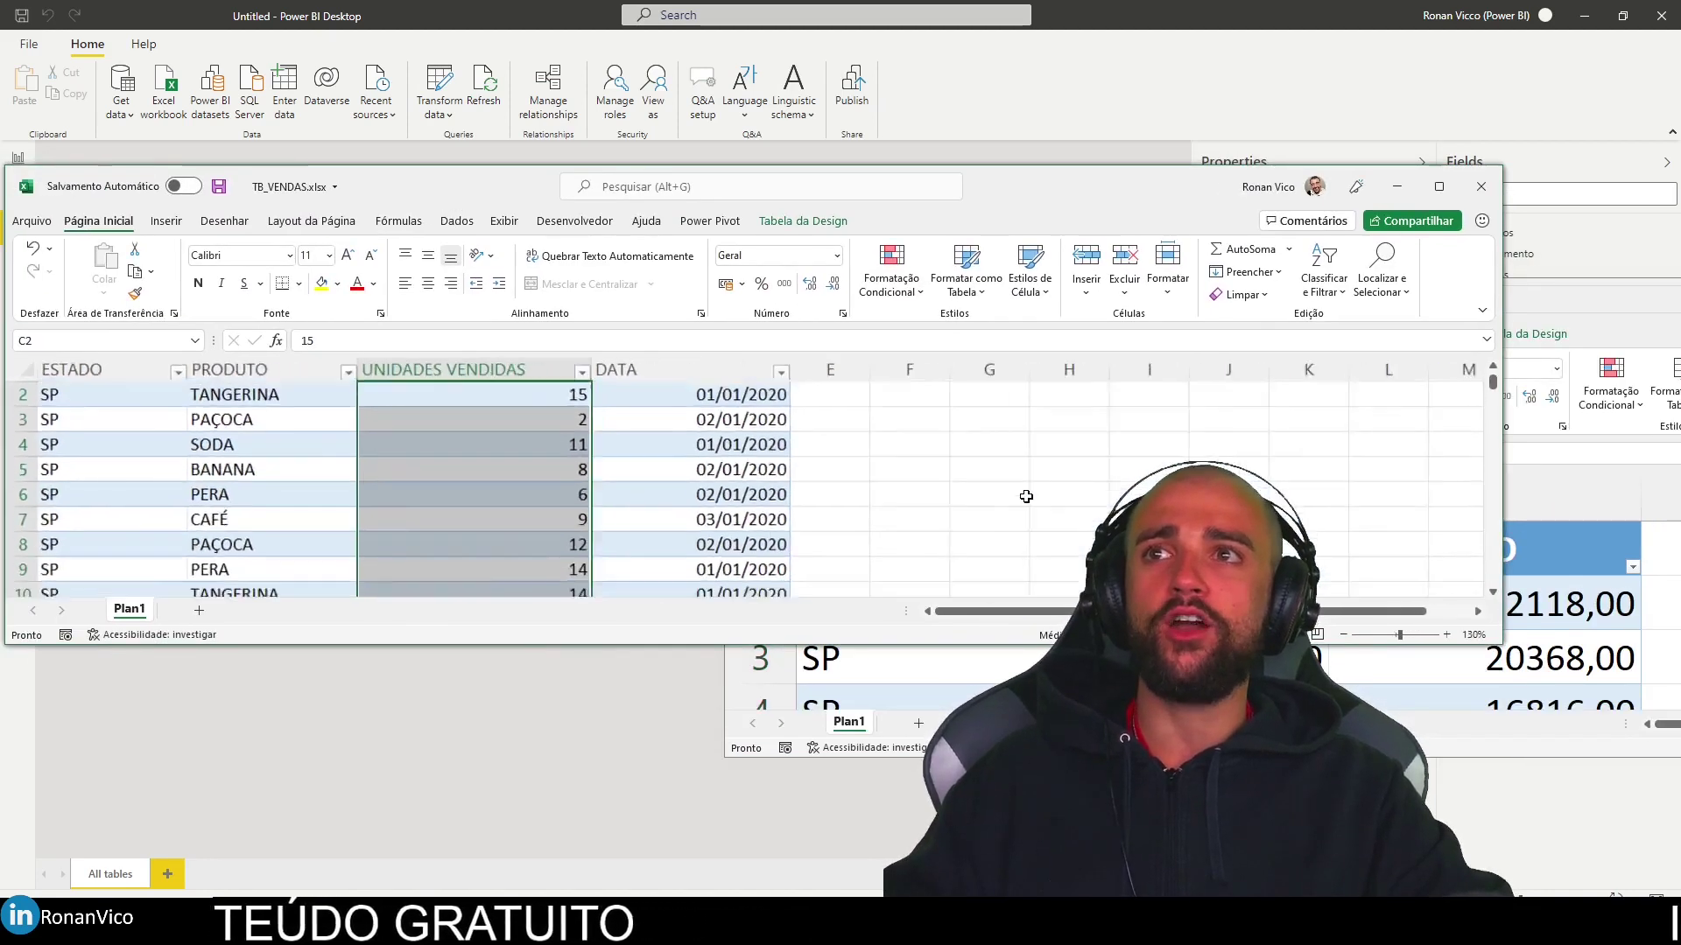
left_click_drag(1479, 435, 671, 438)
left_click_drag(1039, 303, 1079, 346)
scroll(965, 155, "down", 3, "ctrl")
left_click_drag(350, 185, 387, 324)
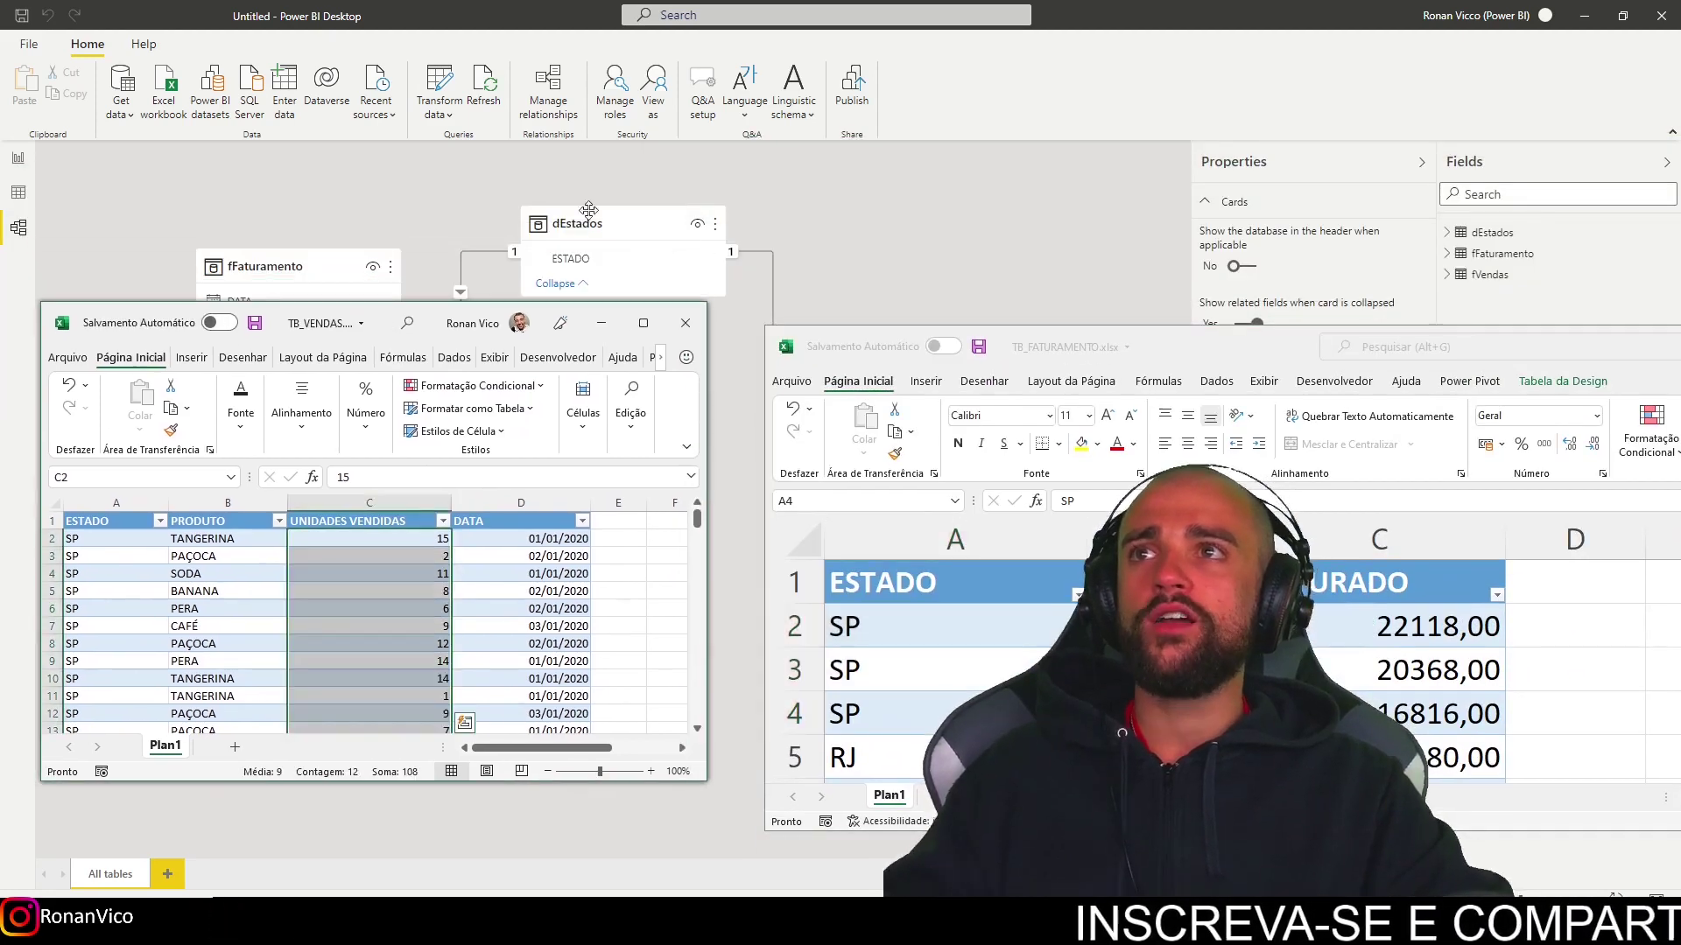
left_click_drag(564, 166, 566, 193)
left_click_drag(622, 149, 614, 202)
left_click_drag(623, 151, 623, 175)
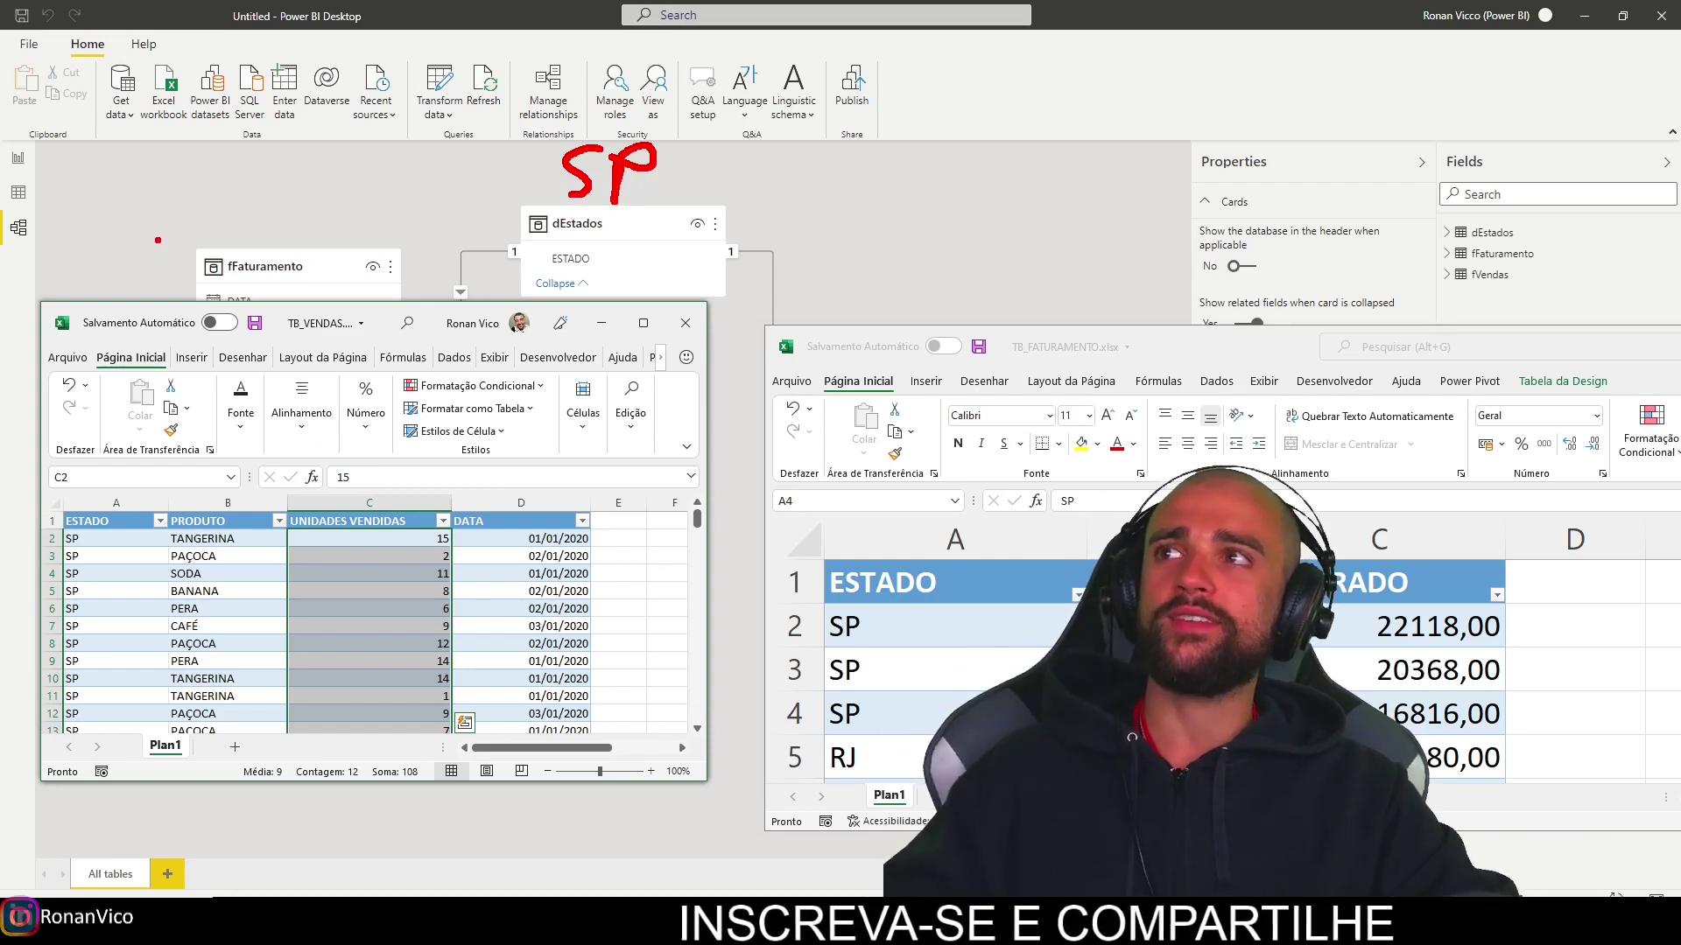
left_click(587, 207)
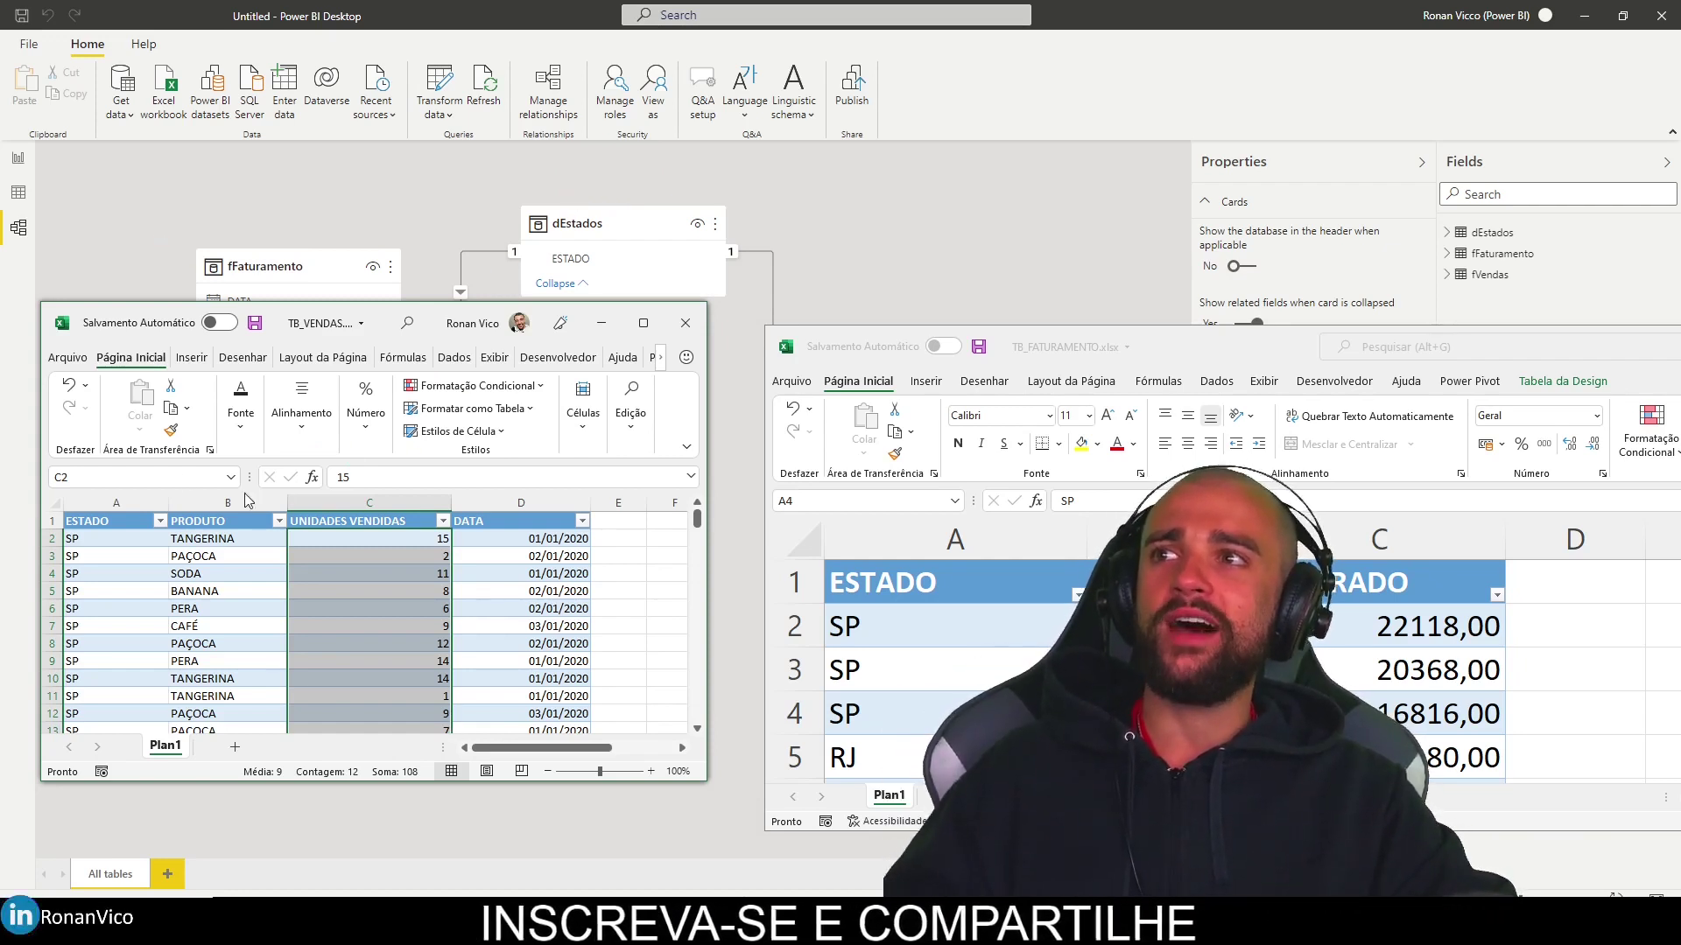
mouse_move(617, 158)
left_mouse_down()
mouse_move(613, 196)
mouse_move(655, 169)
mouse_move(243, 473)
left_mouse_up()
mouse_move(670, 208)
left_mouse_down()
mouse_move(915, 480)
mouse_move(957, 604)
left_mouse_up()
key("Escape")
Switch to TB_FATURAMENTO.xlsx and filter its ESTADO column to show only SP
key("alt+Tab")
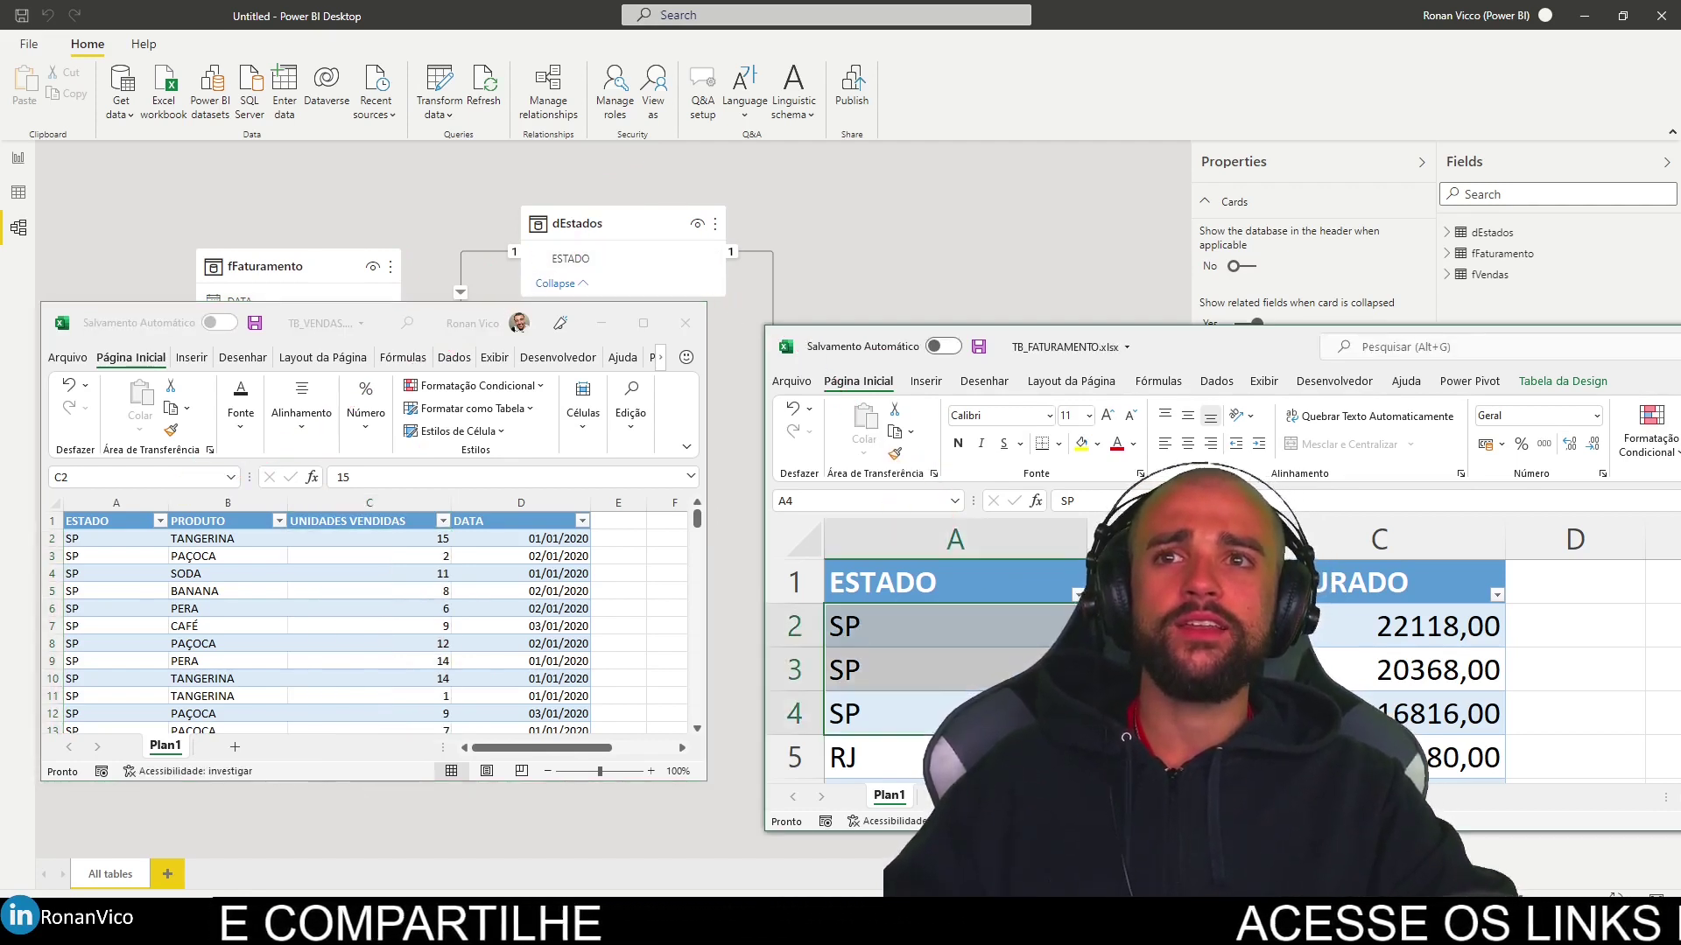
left_click(1075, 595)
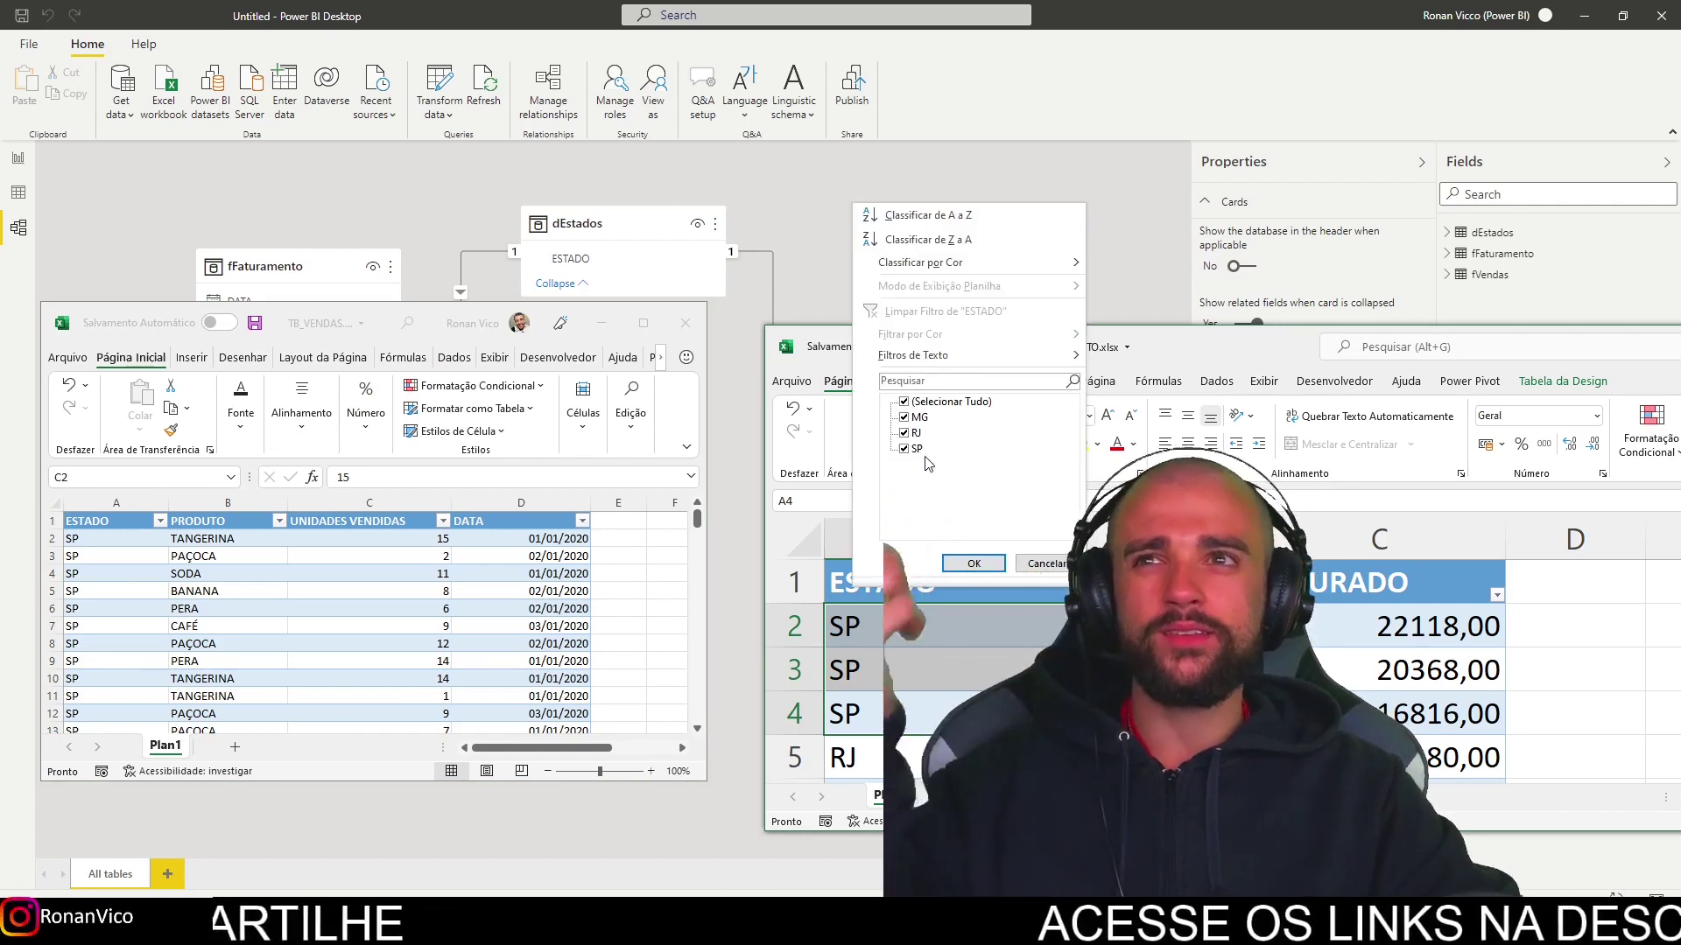
left_click(904, 402)
left_click(911, 432)
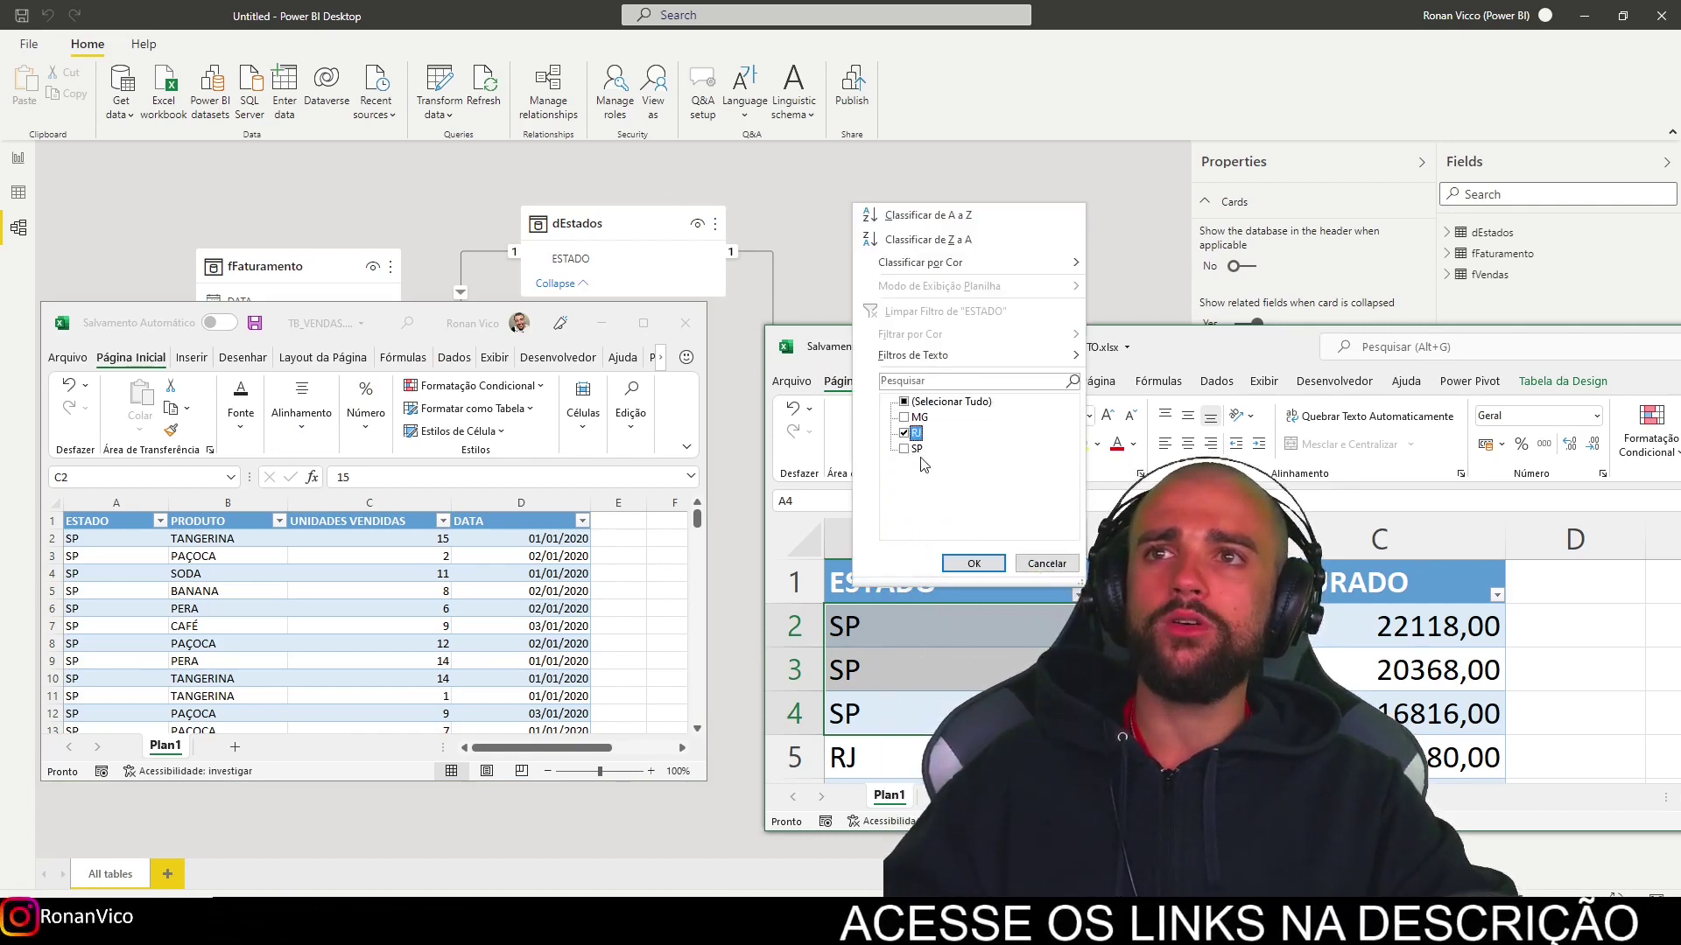
left_click(974, 563)
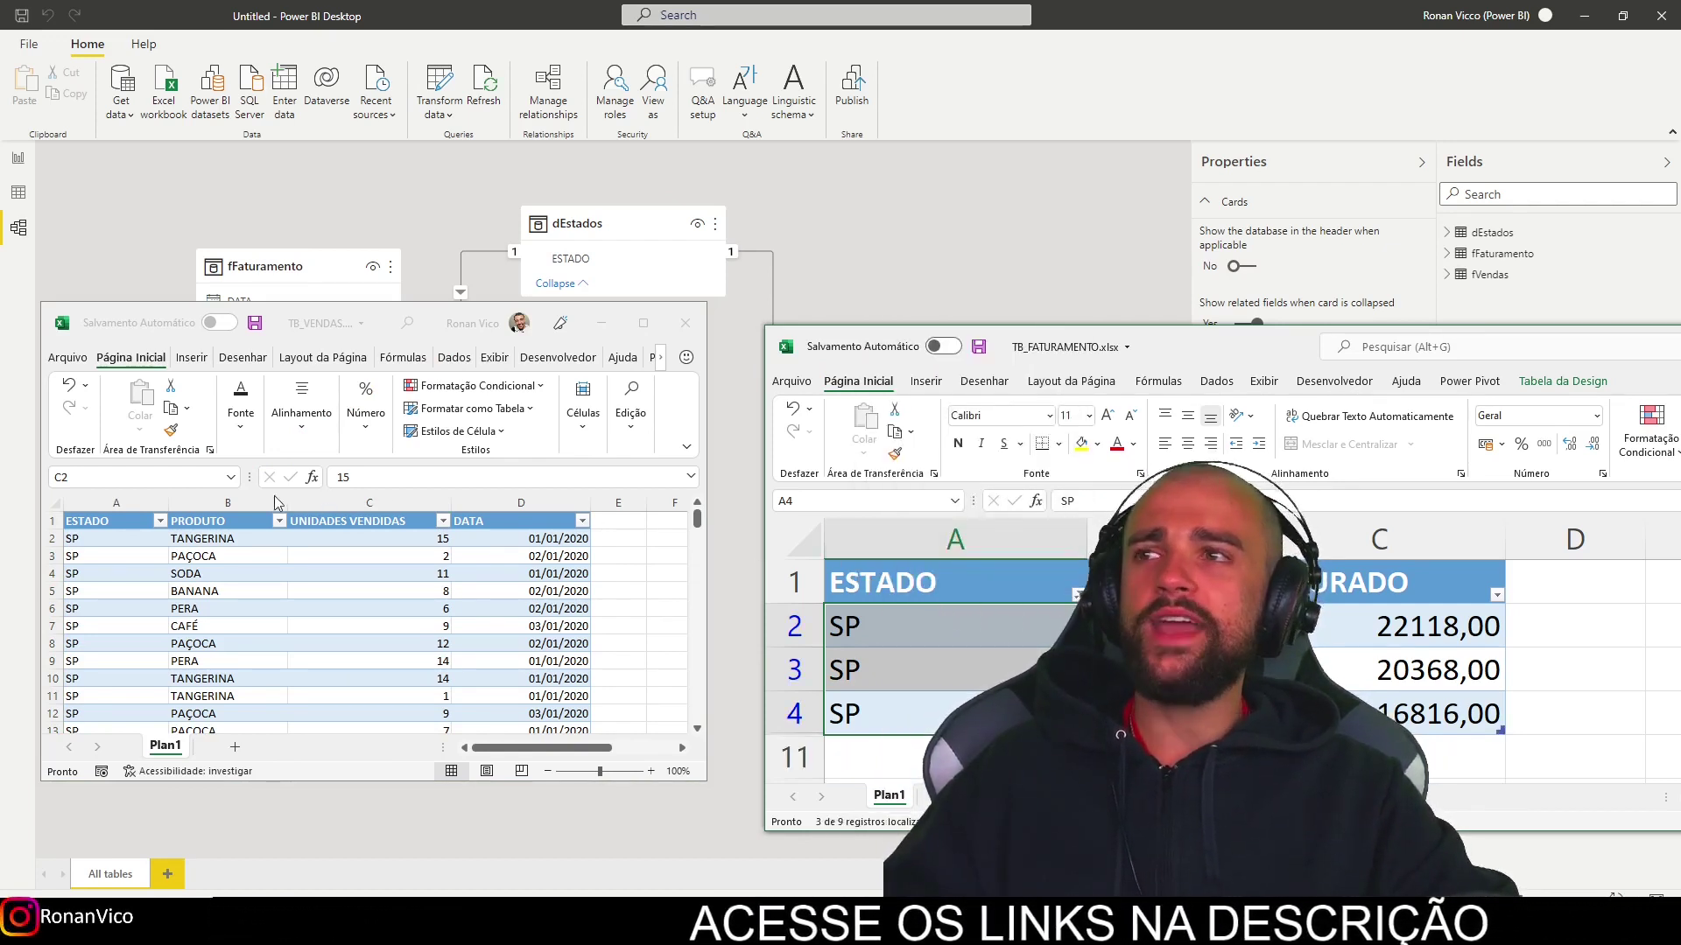
Filter the ESTADO column in TB_VENDAS.xlsx to show only SP
left_click(159, 520)
left_click(52, 374)
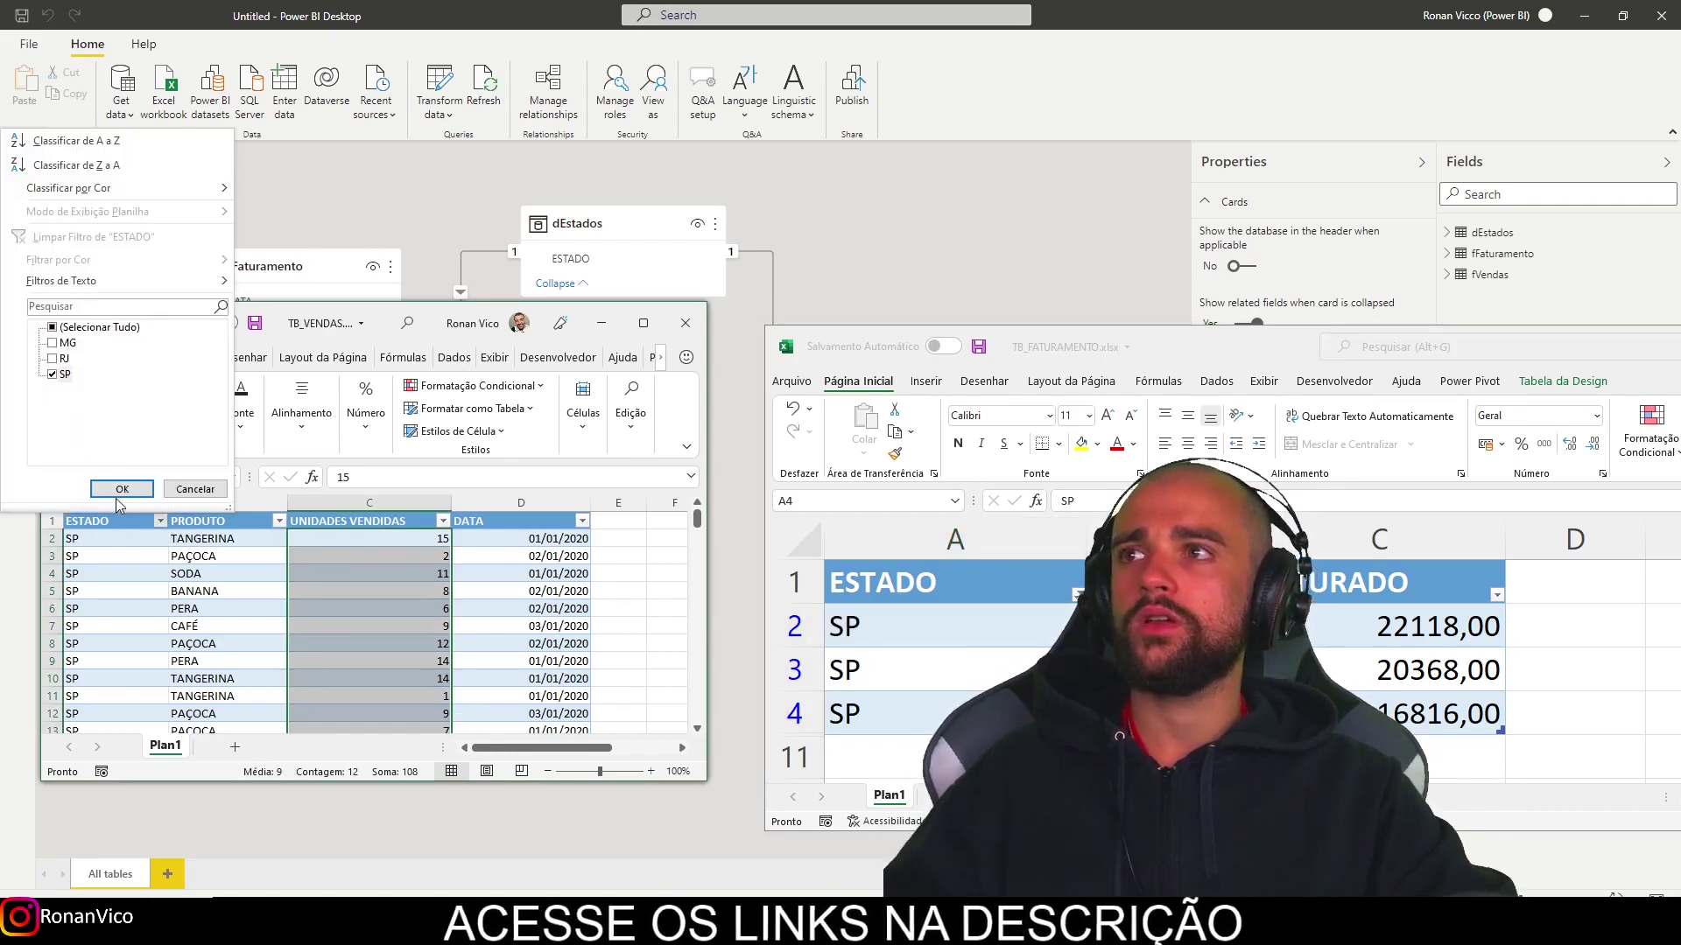
left_click(122, 488)
Select the filtered UNIDADES VENDIDAS values in TB_VENDAS.xlsx from the last SP row upward to check their sum
scroll(348, 586, "down", 9)
left_click(376, 680)
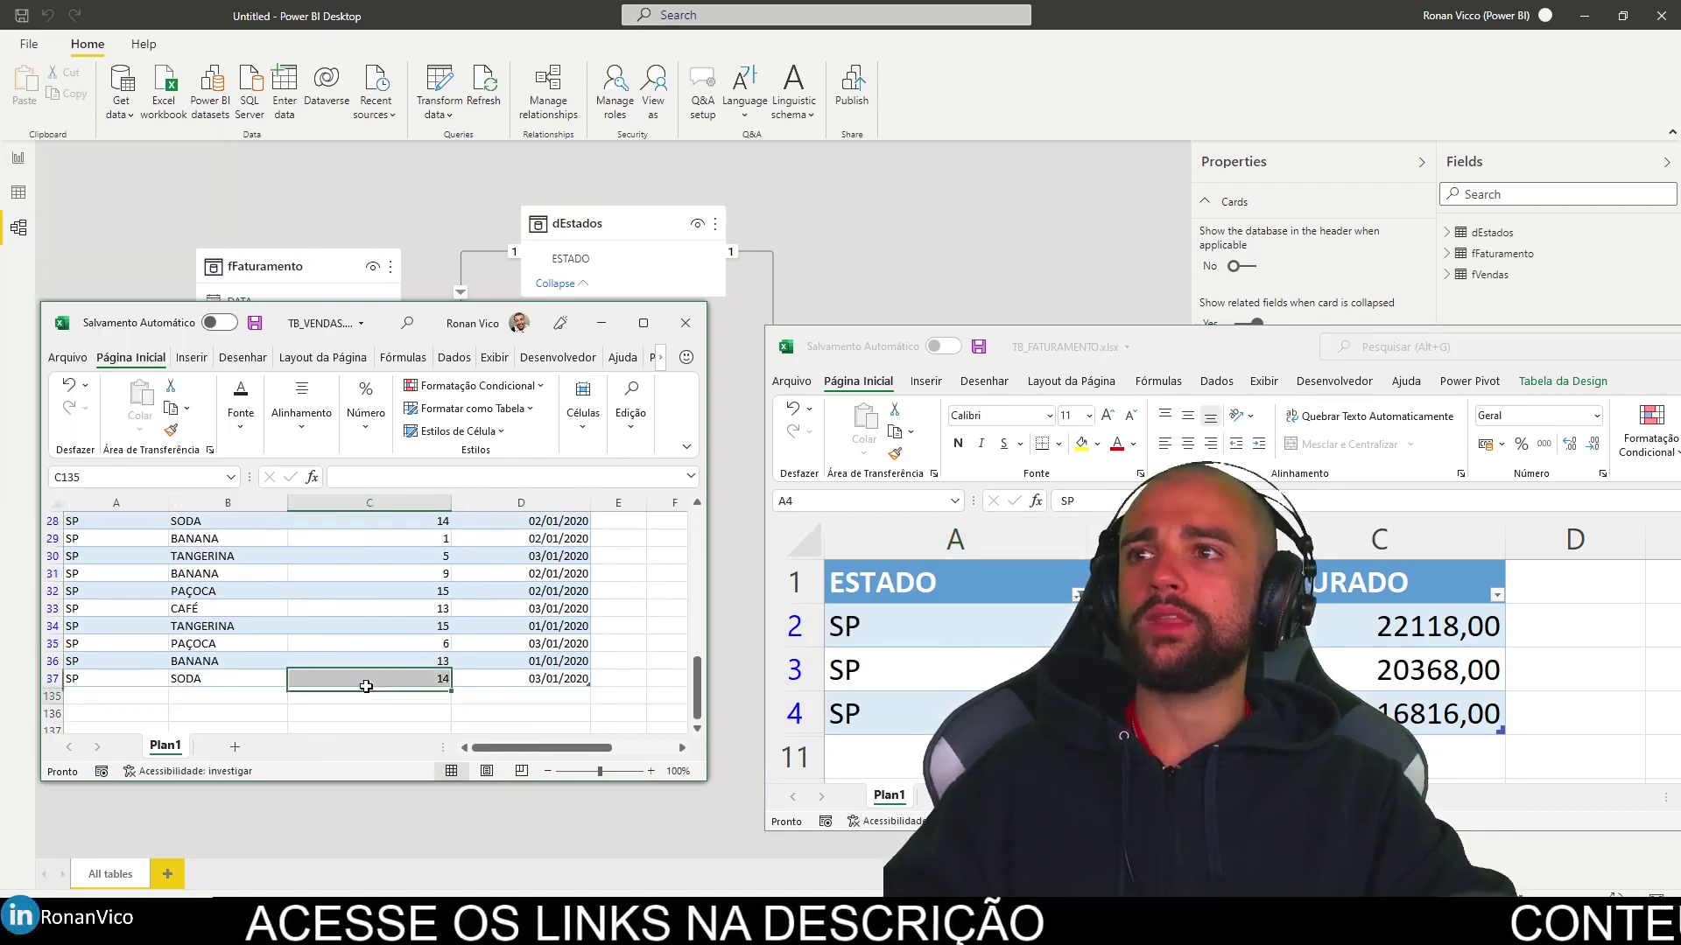
key("ctrl+shift+Up")
scroll(444, 683, "down", 10)
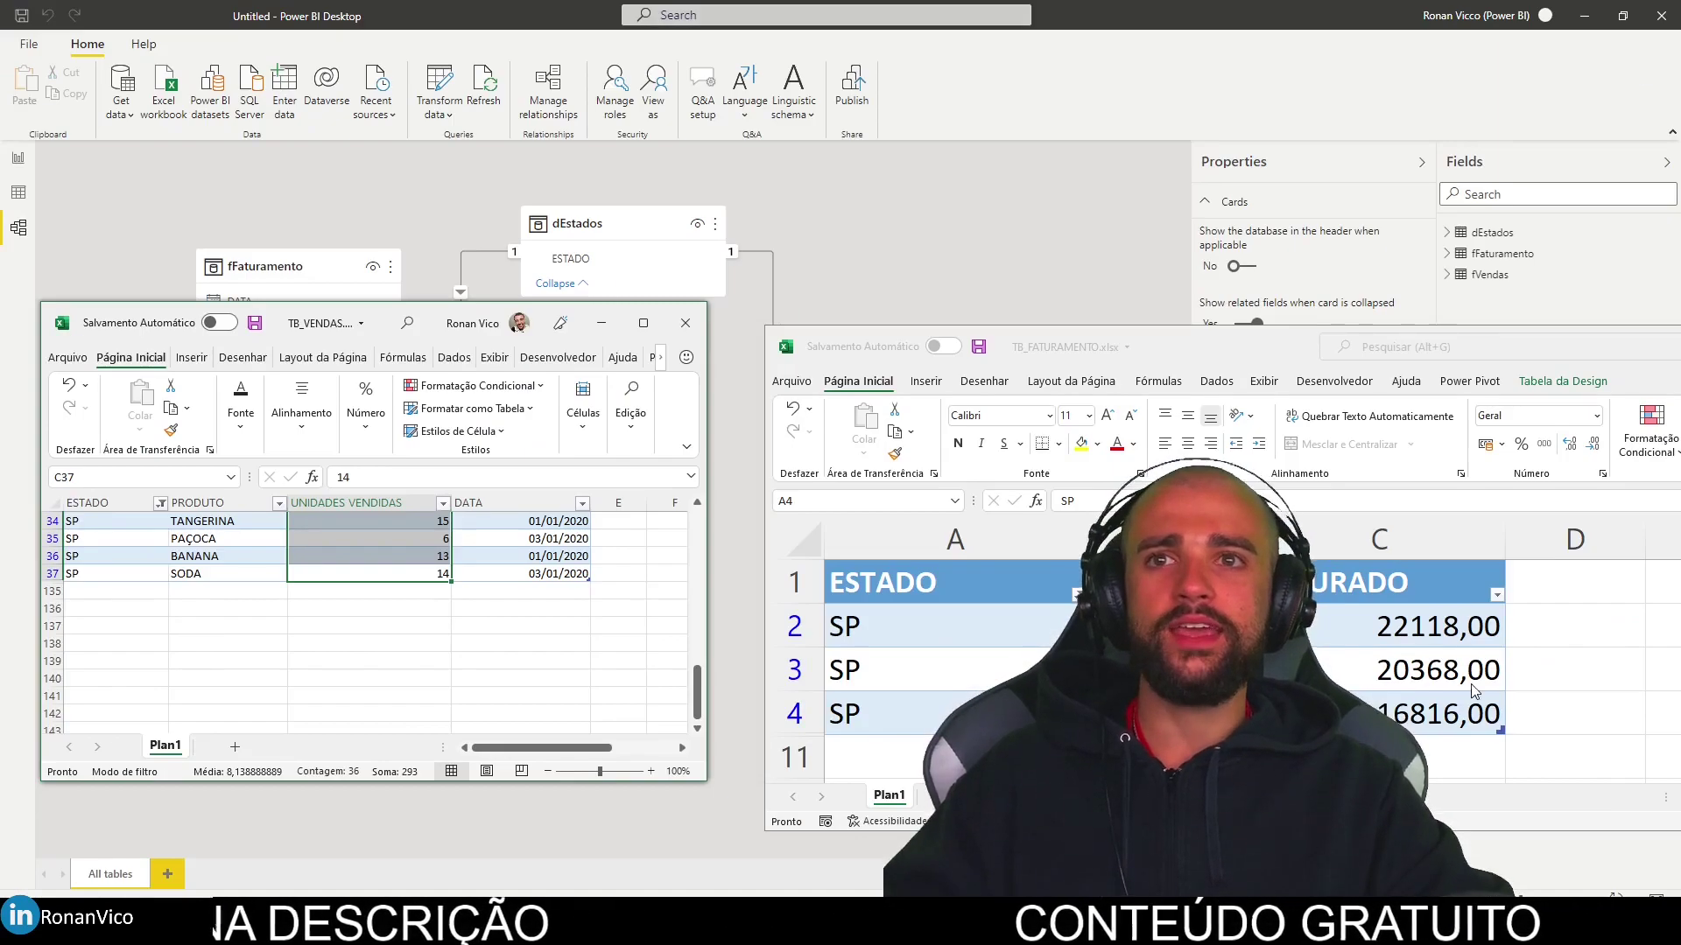
Select the filtered FATURADO values in TB_FATURAMENTO.xlsx from the last SP row upward and reposition the window to check their sum
left_click(1418, 713)
key("ctrl+shift+Up")
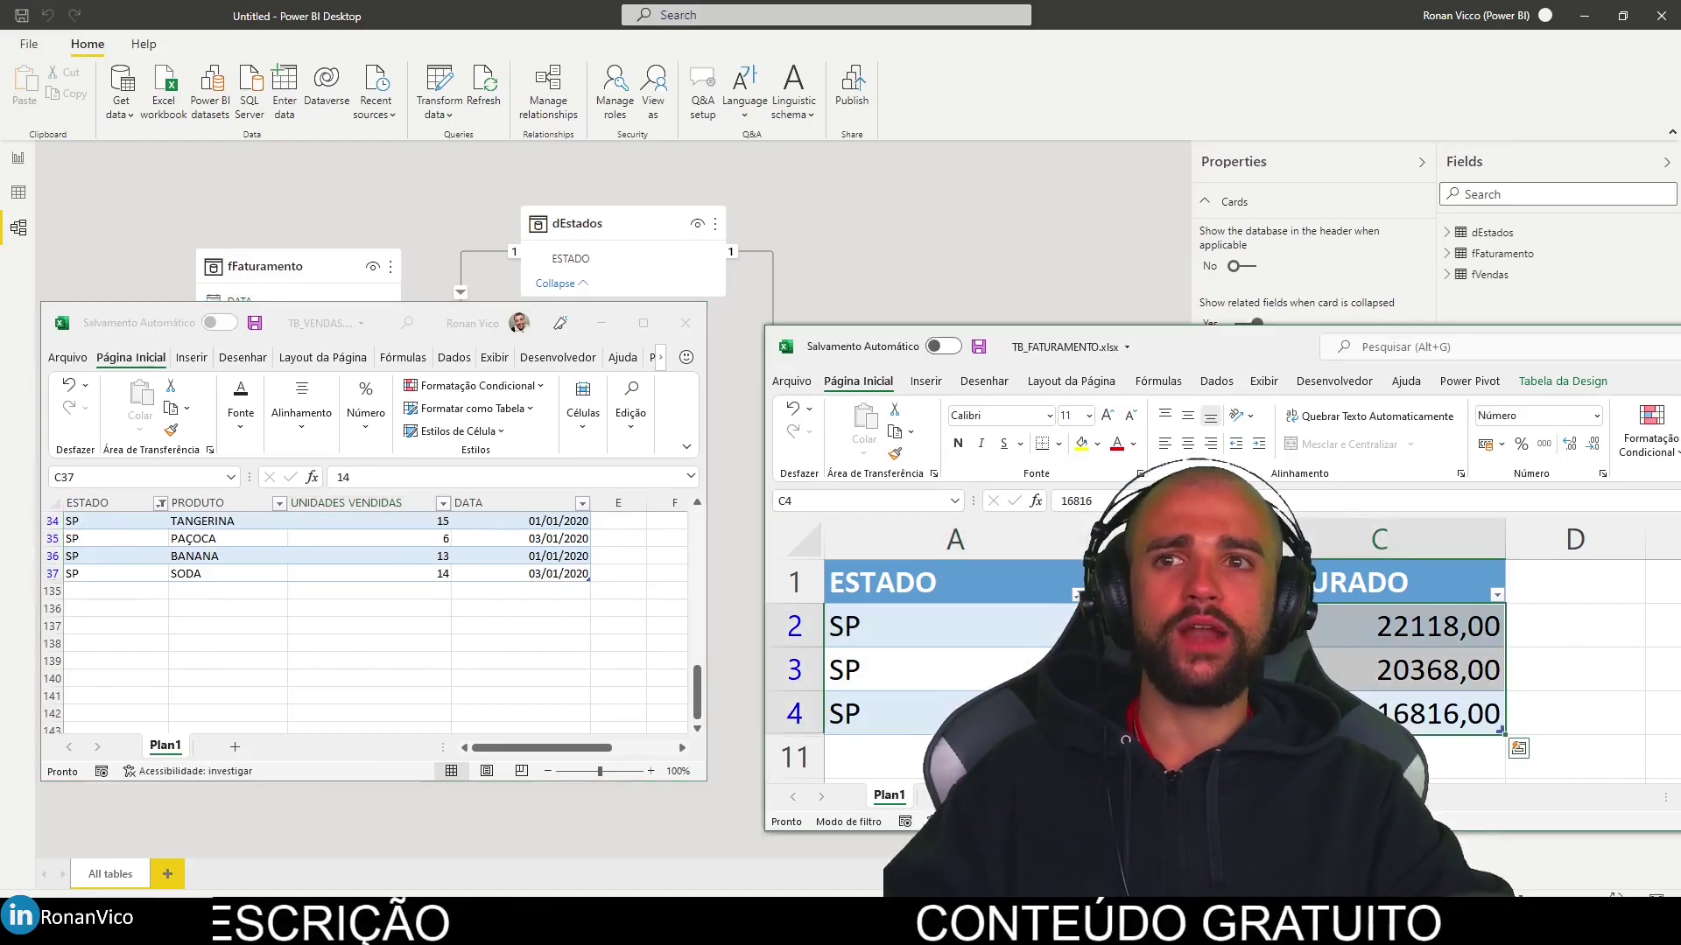
left_click_drag(1273, 350, 939, 187)
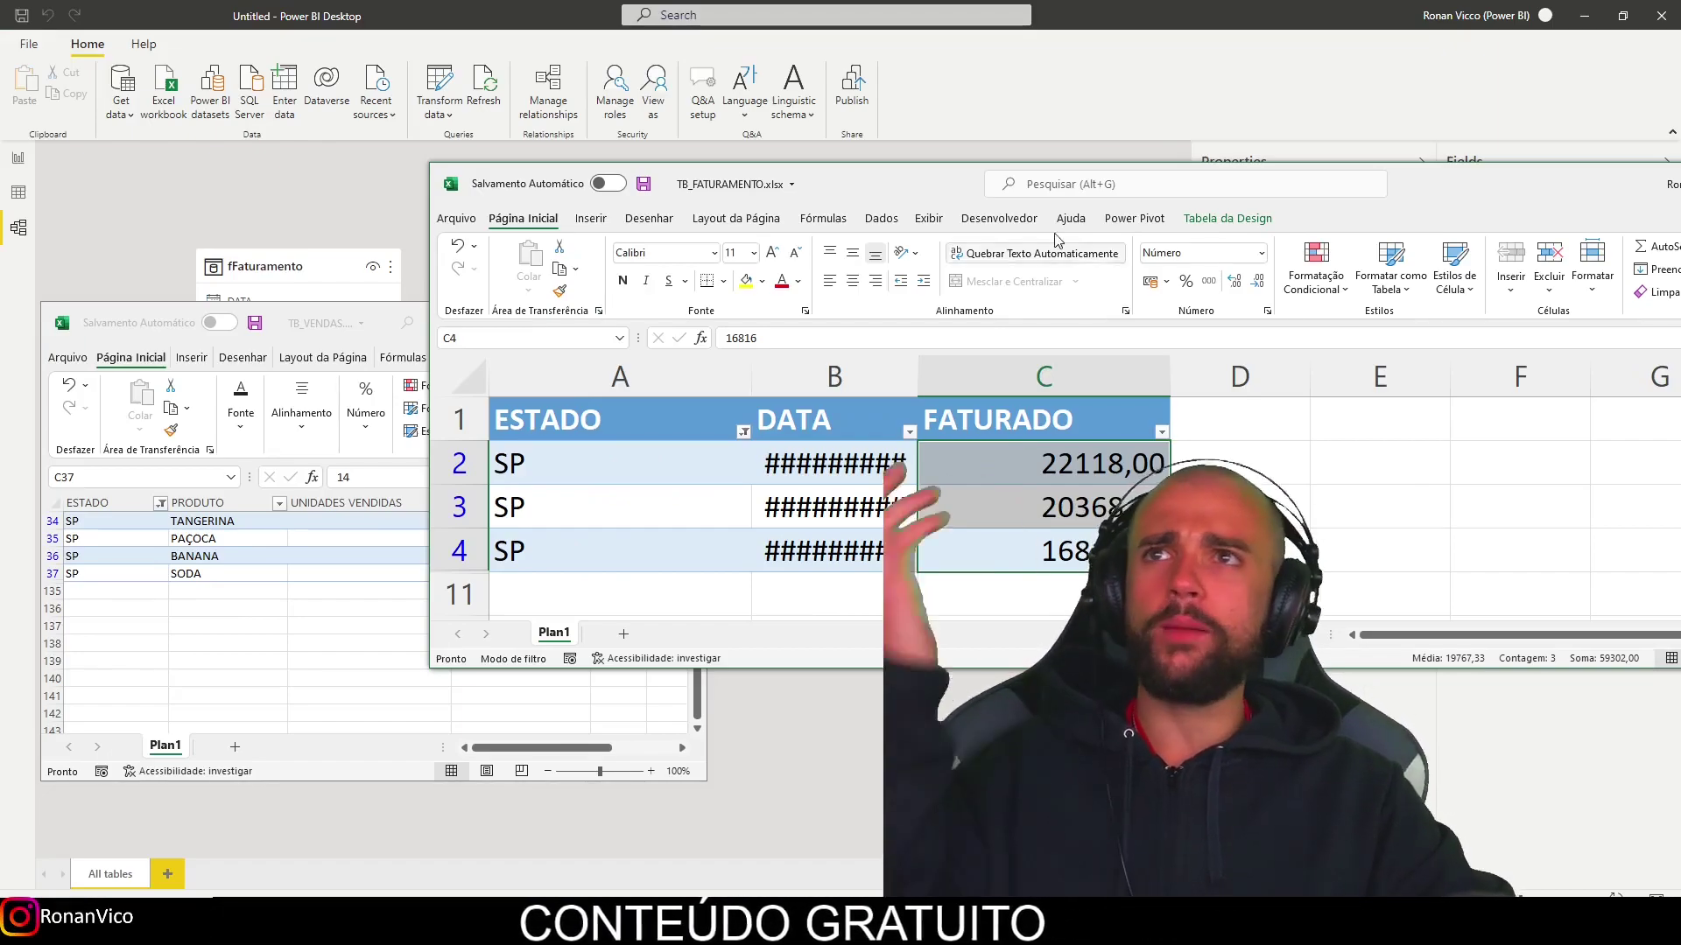
left_click_drag(921, 187, 1266, 321)
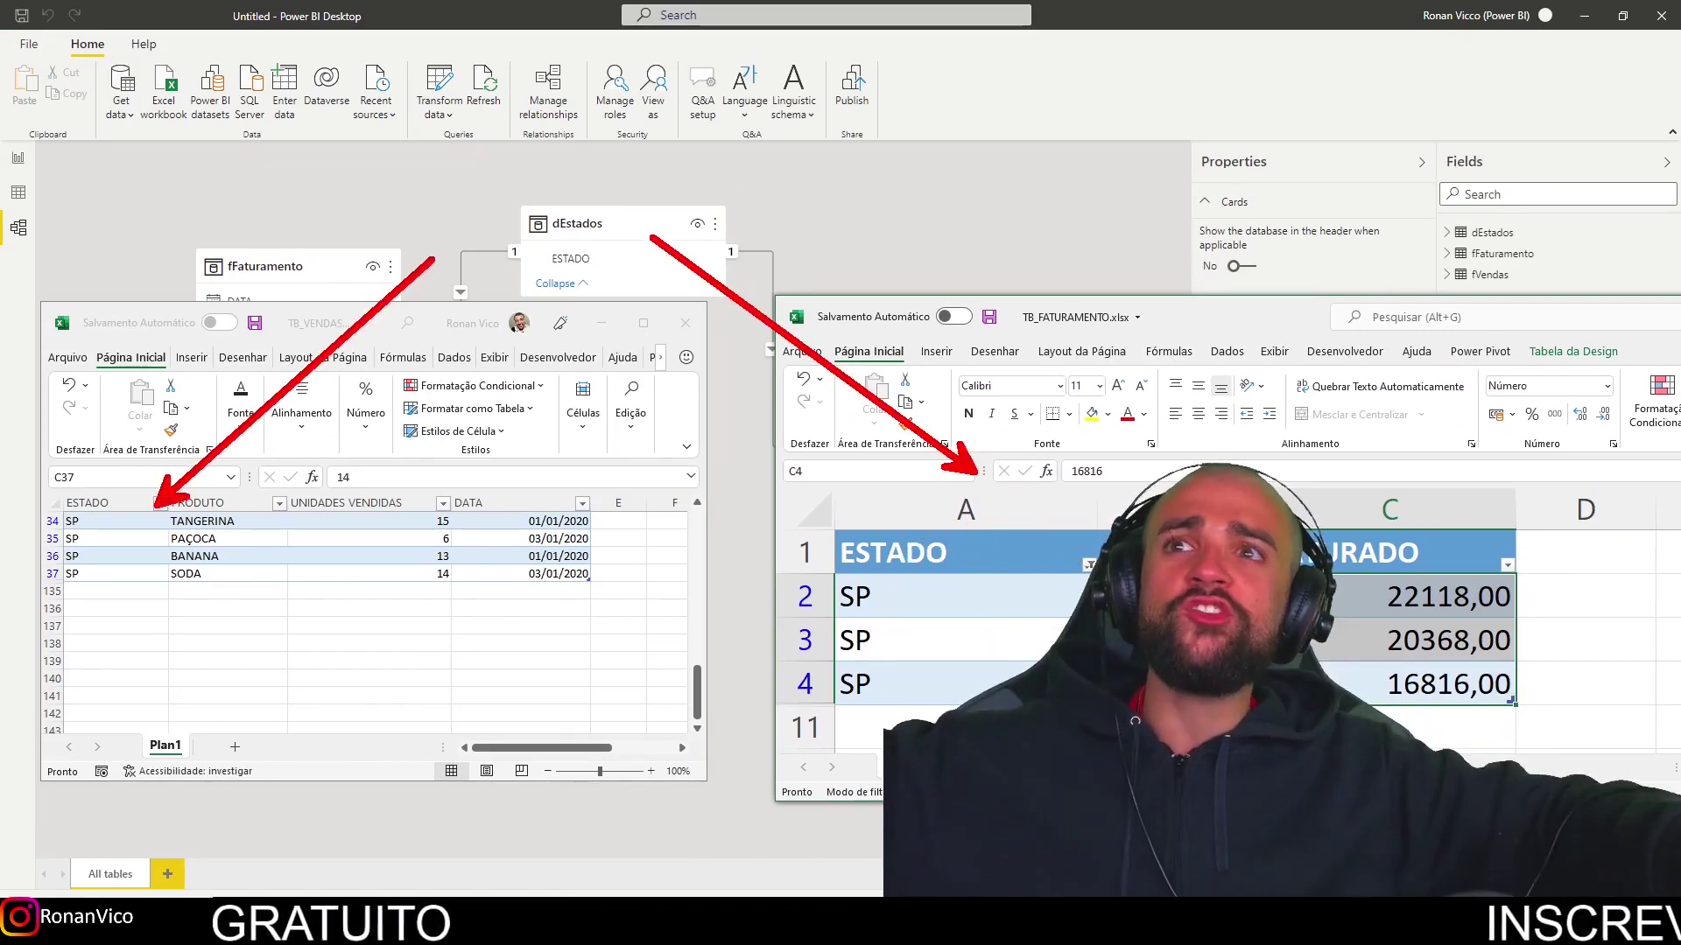
Clear the ESTADO filter in TB_VENDAS.xlsx and look through the unfiltered rows
left_click(705, 252)
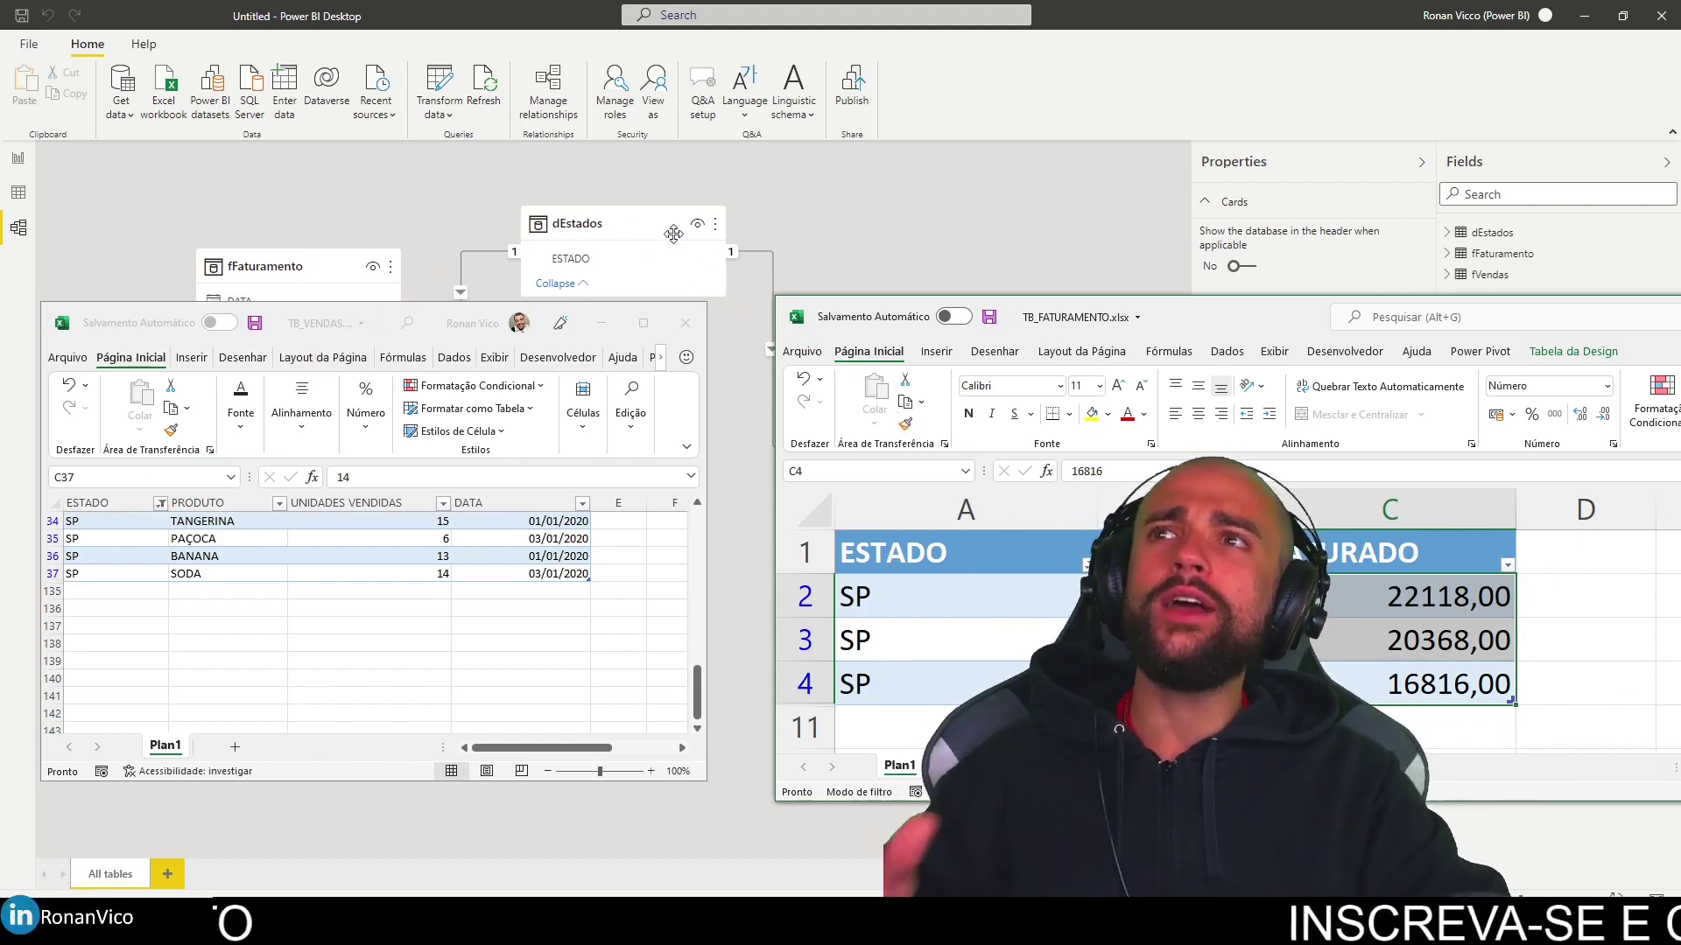
left_click(343, 557)
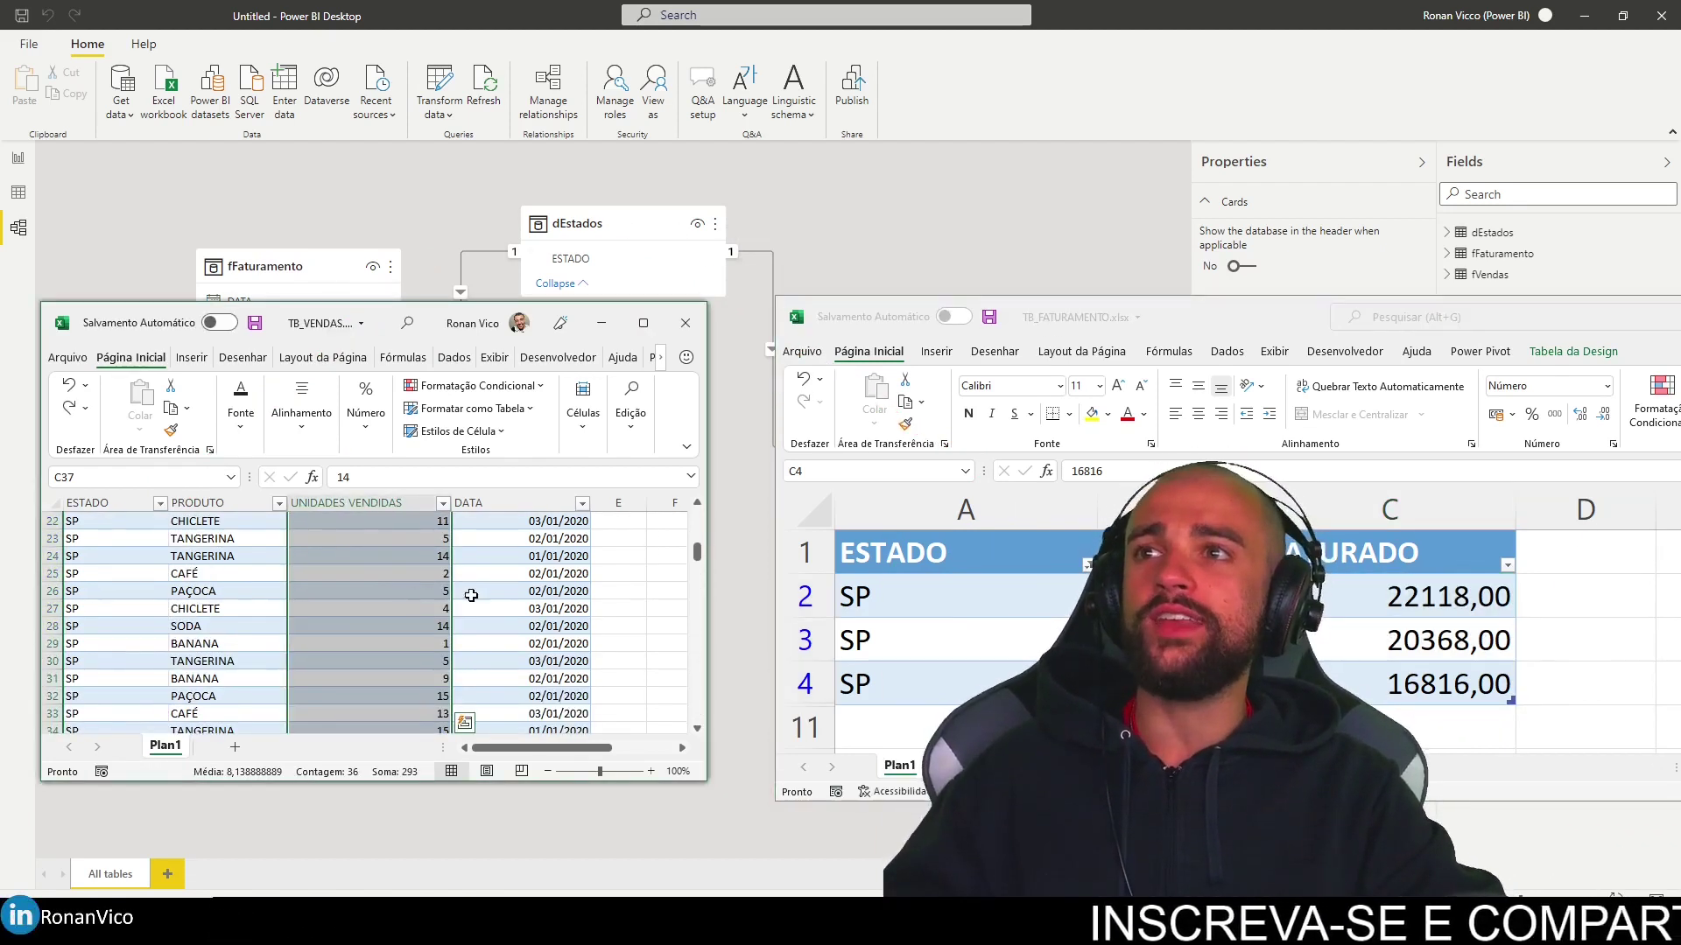
scroll(490, 595, "down", 3)
scroll(406, 622, "up", 4)
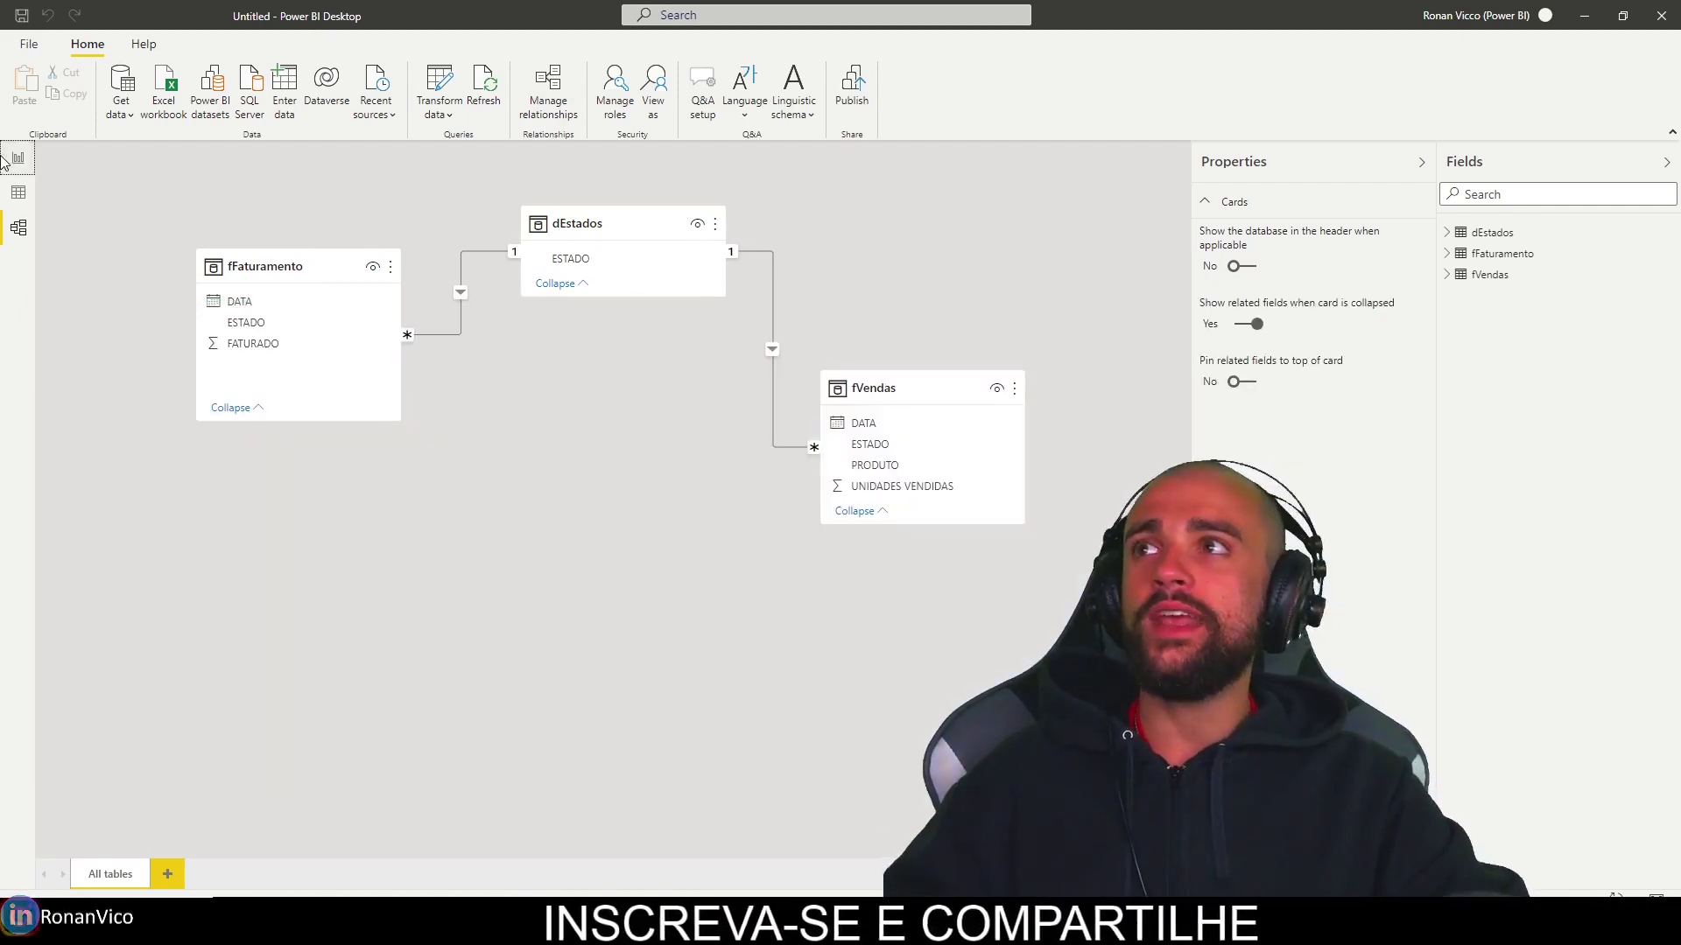
Open the report view in Power BI and bring both Excel workbooks back in front of it
left_click(5, 160)
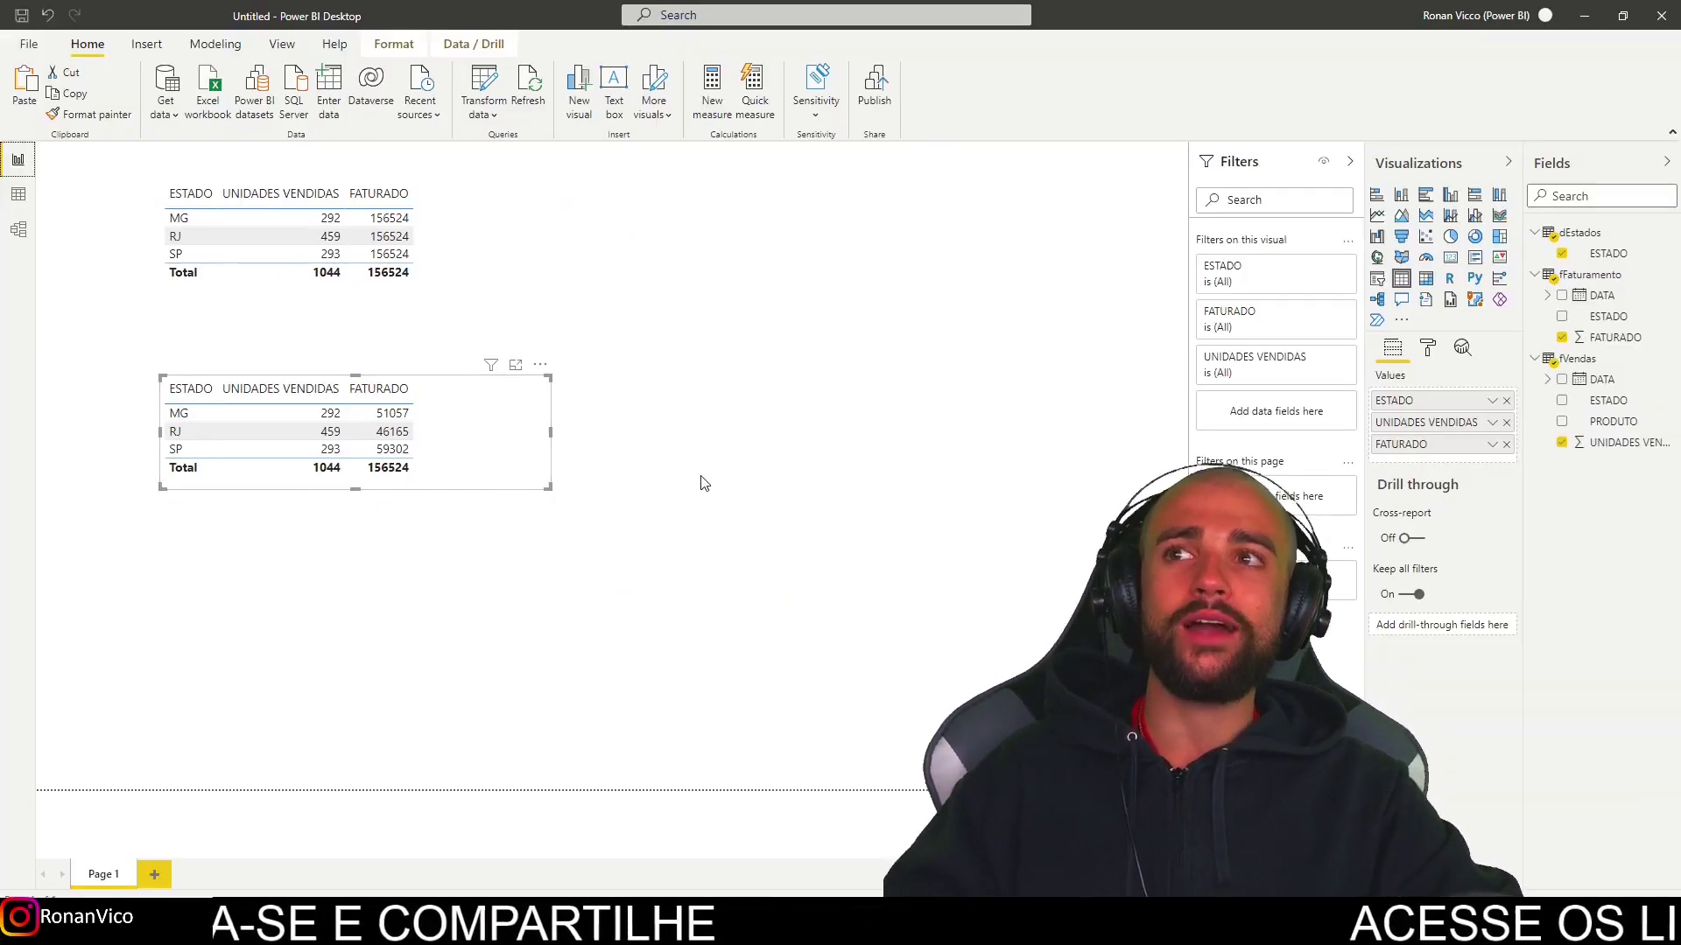
key("alt+Tab")
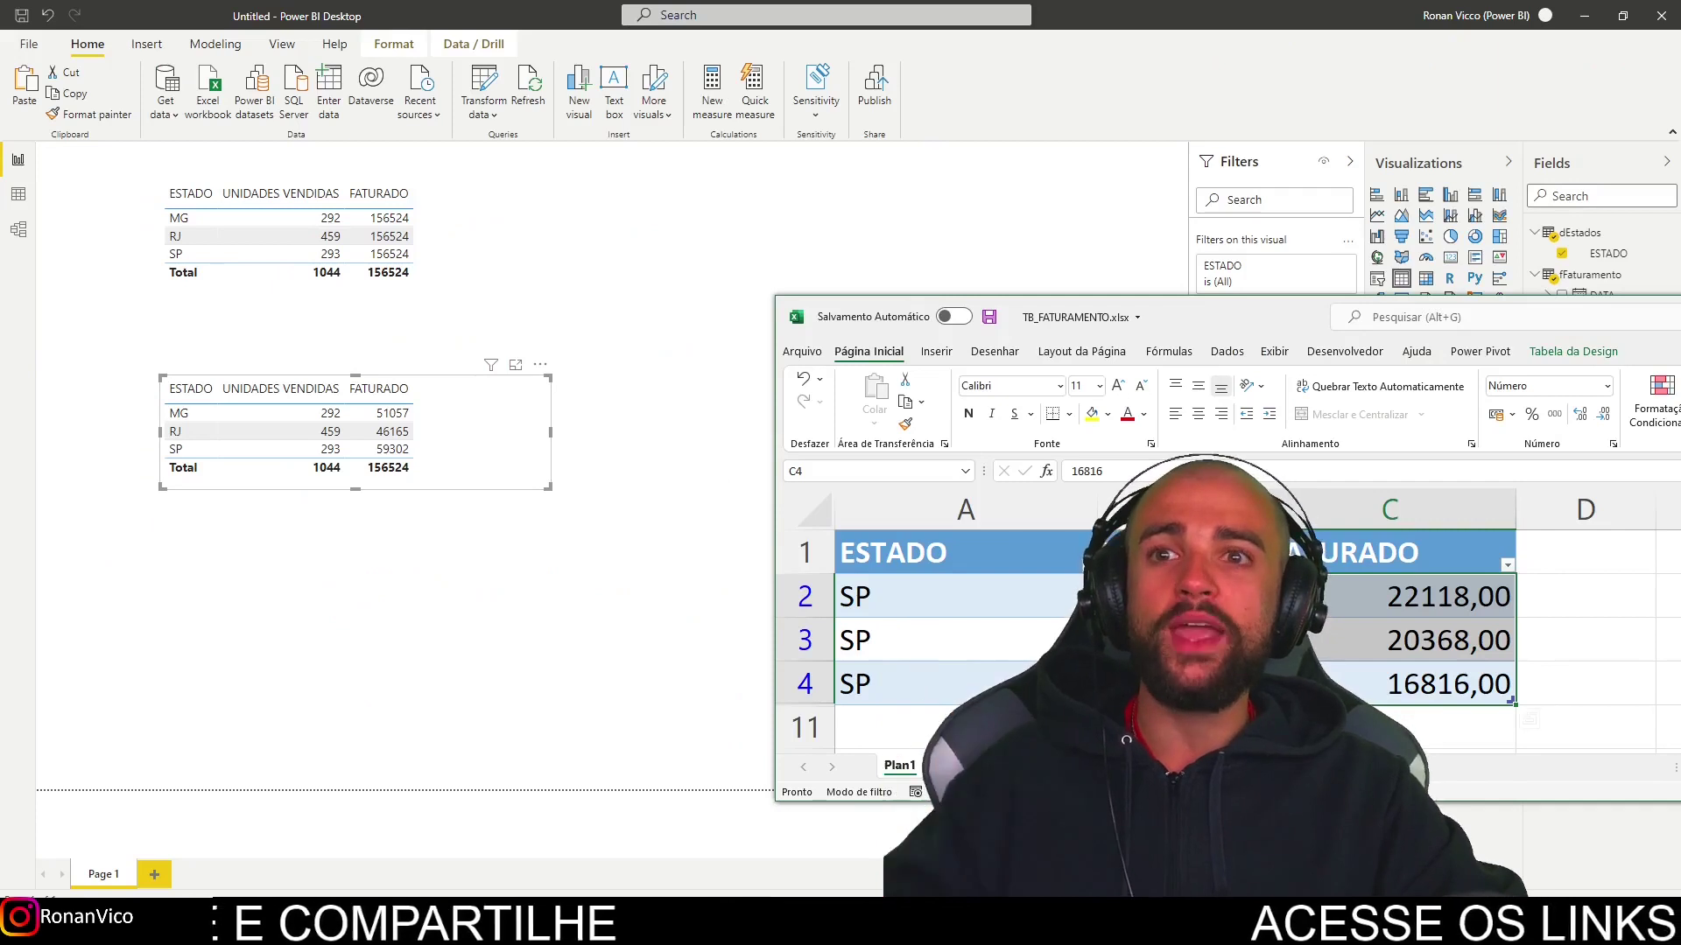
key("alt+Tab")
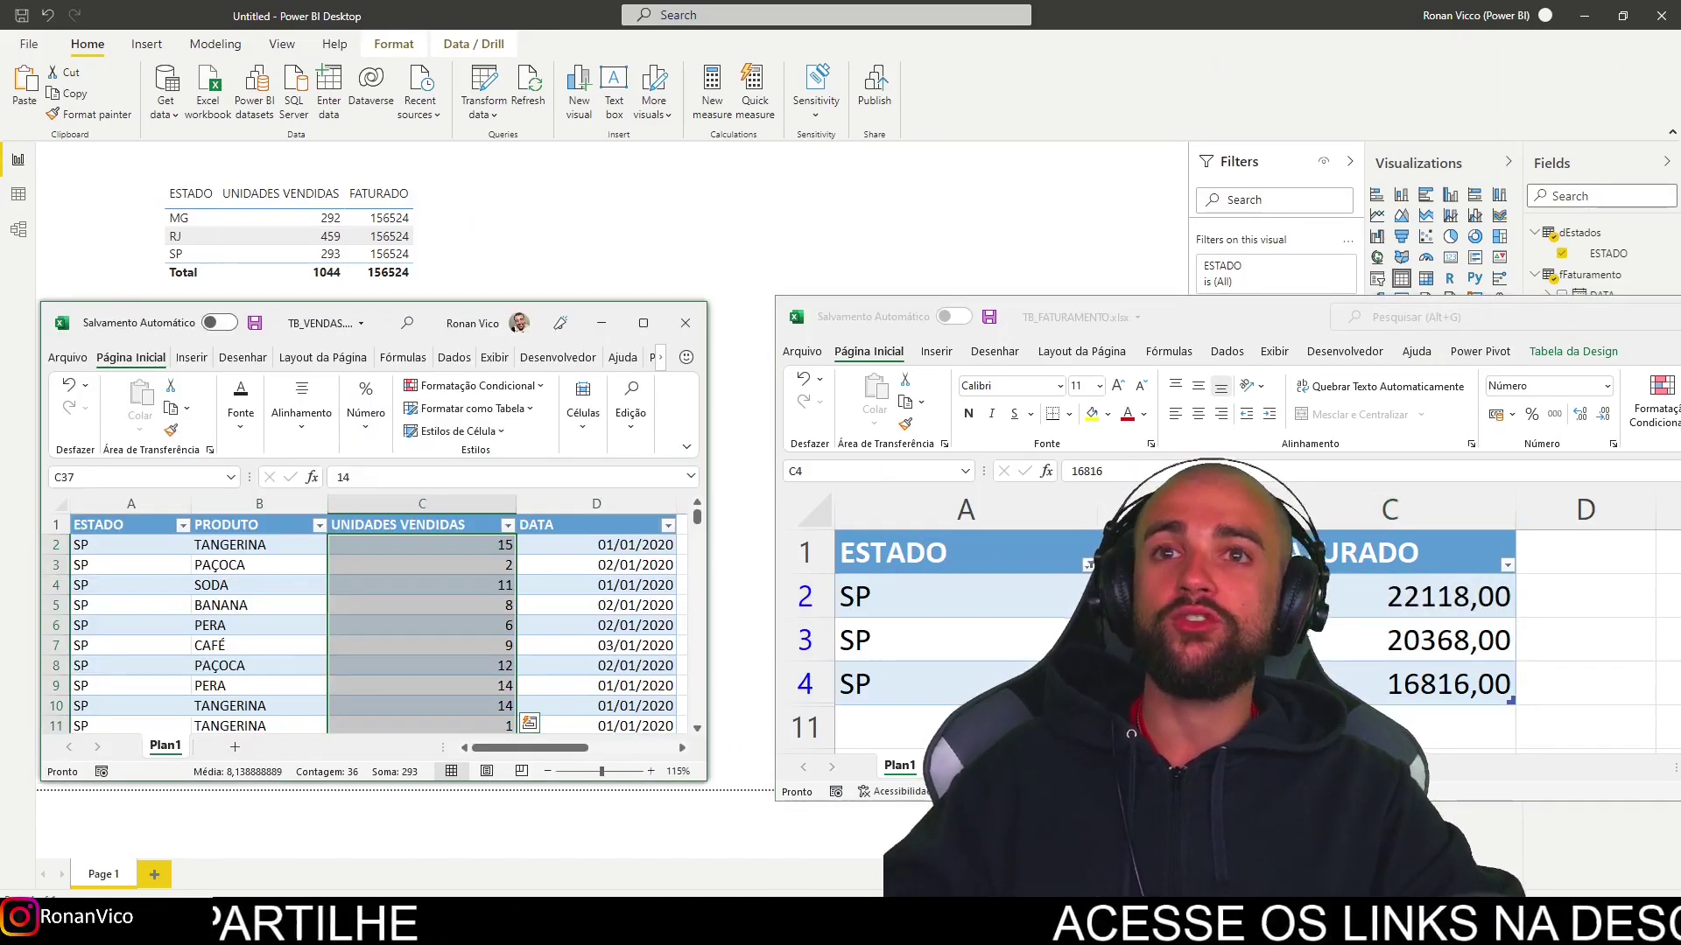
Clear the ESTADO filter in TB_FATURAMENTO.xlsx and move its window higher over the report
left_click(919, 596)
left_click(1226, 351)
left_click_drag(1296, 339, 1180, 264)
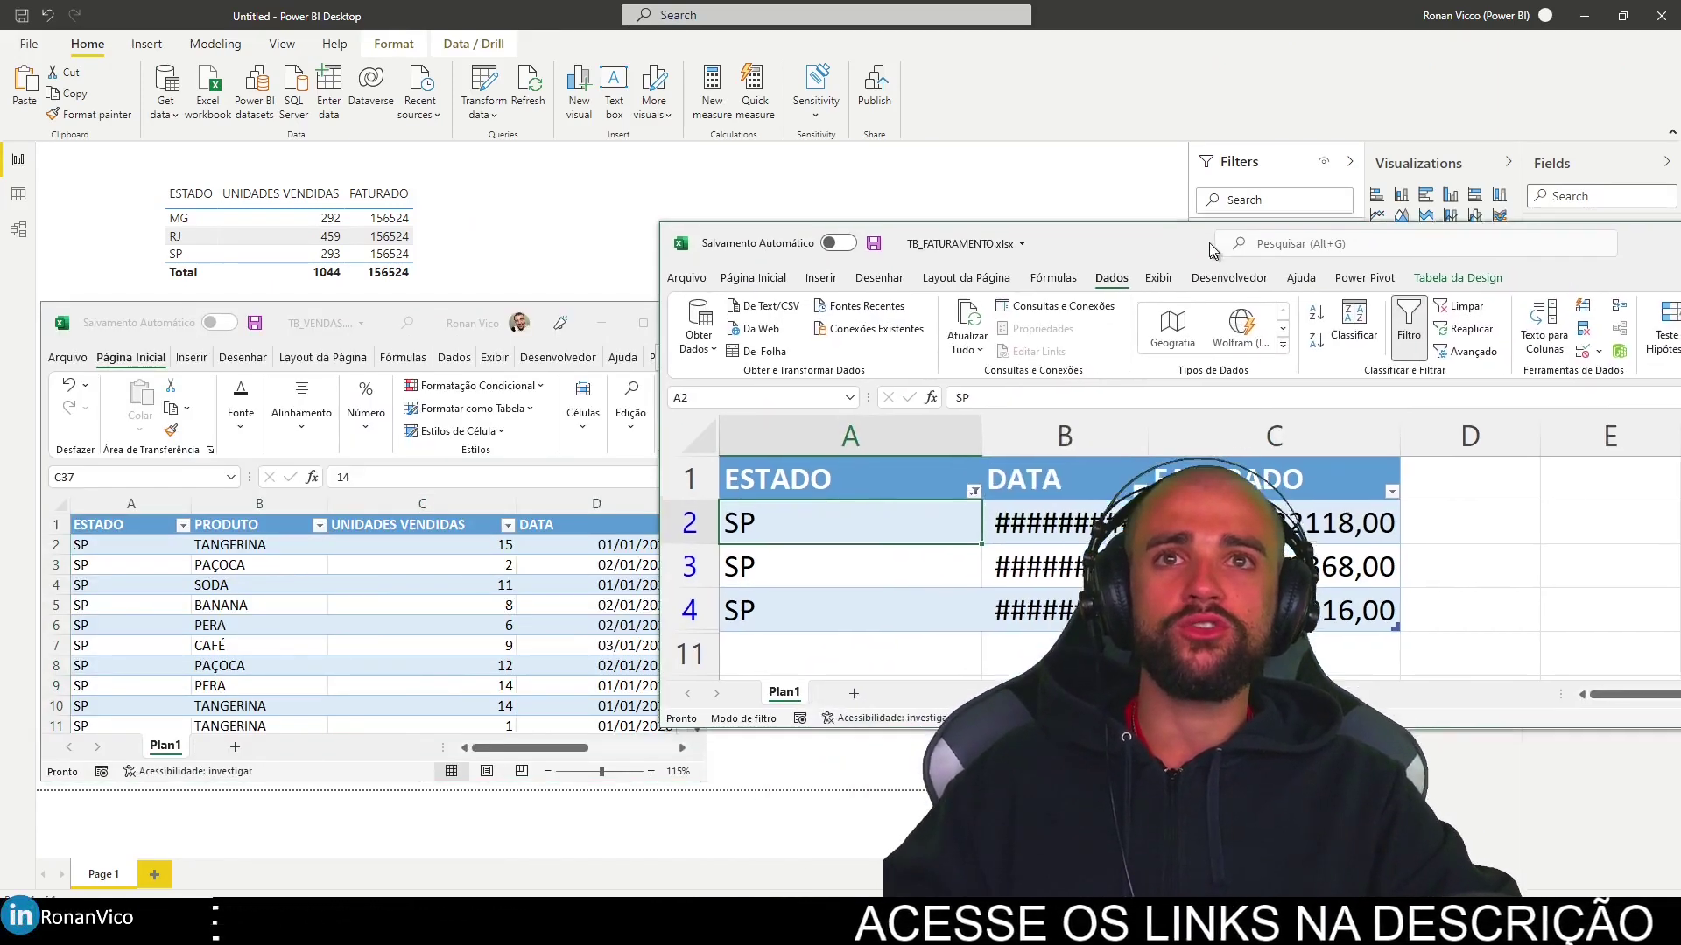
key("alt+Tab")
key("ctrl+space")
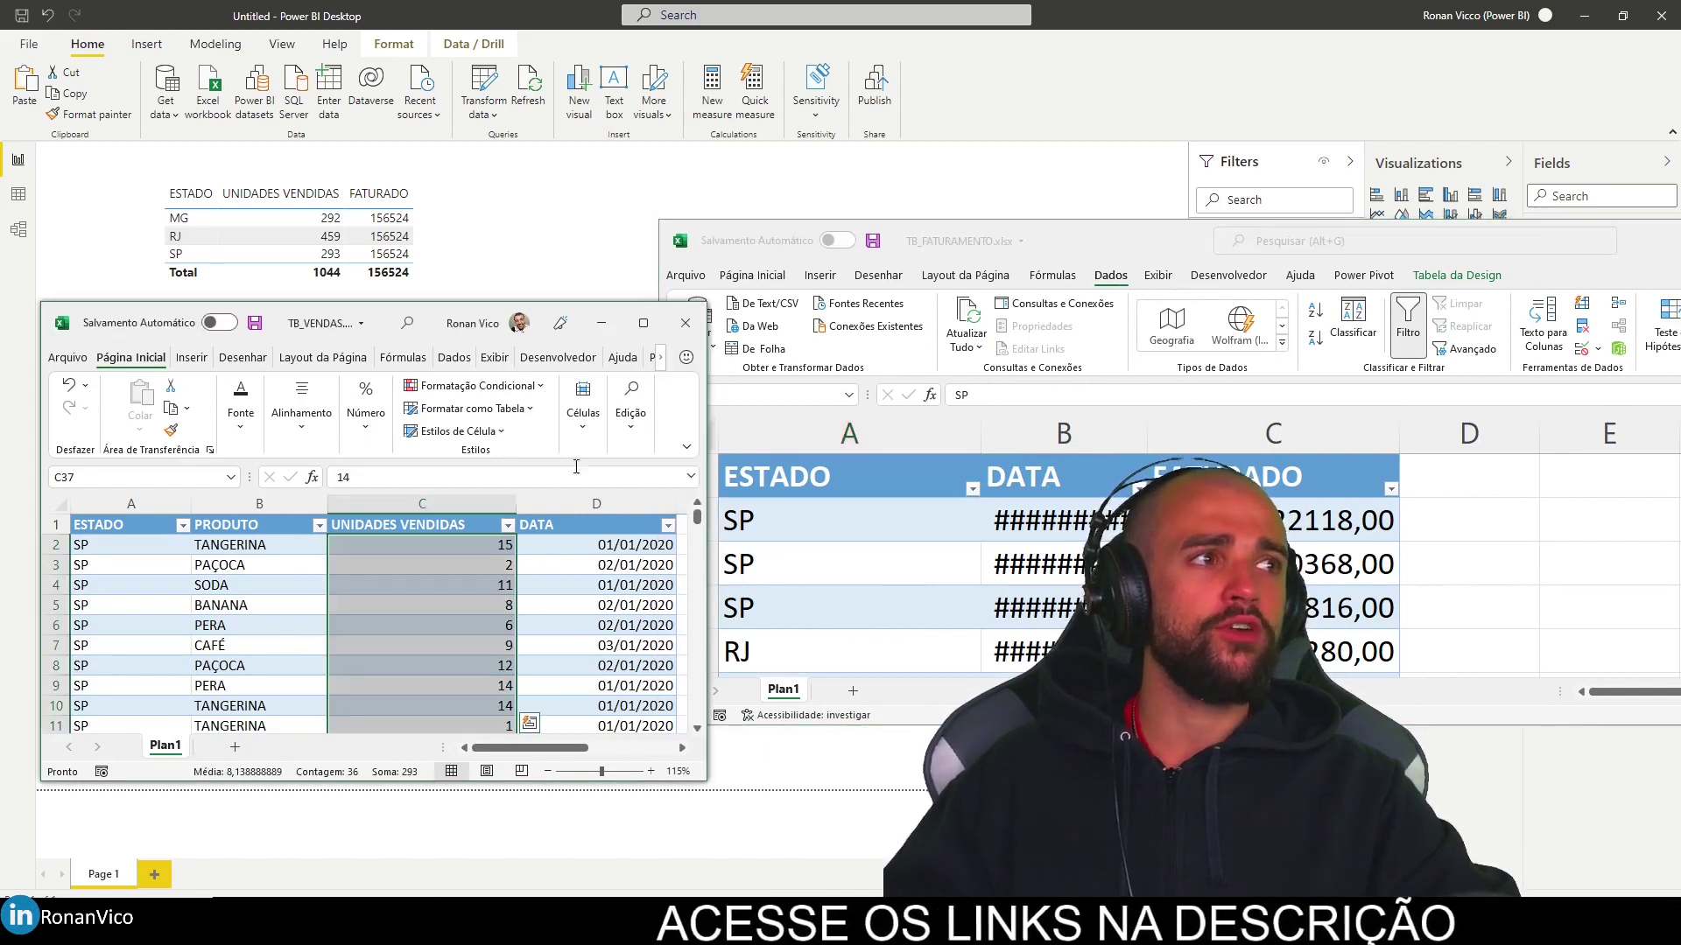
left_click_drag(1203, 257, 1211, 97)
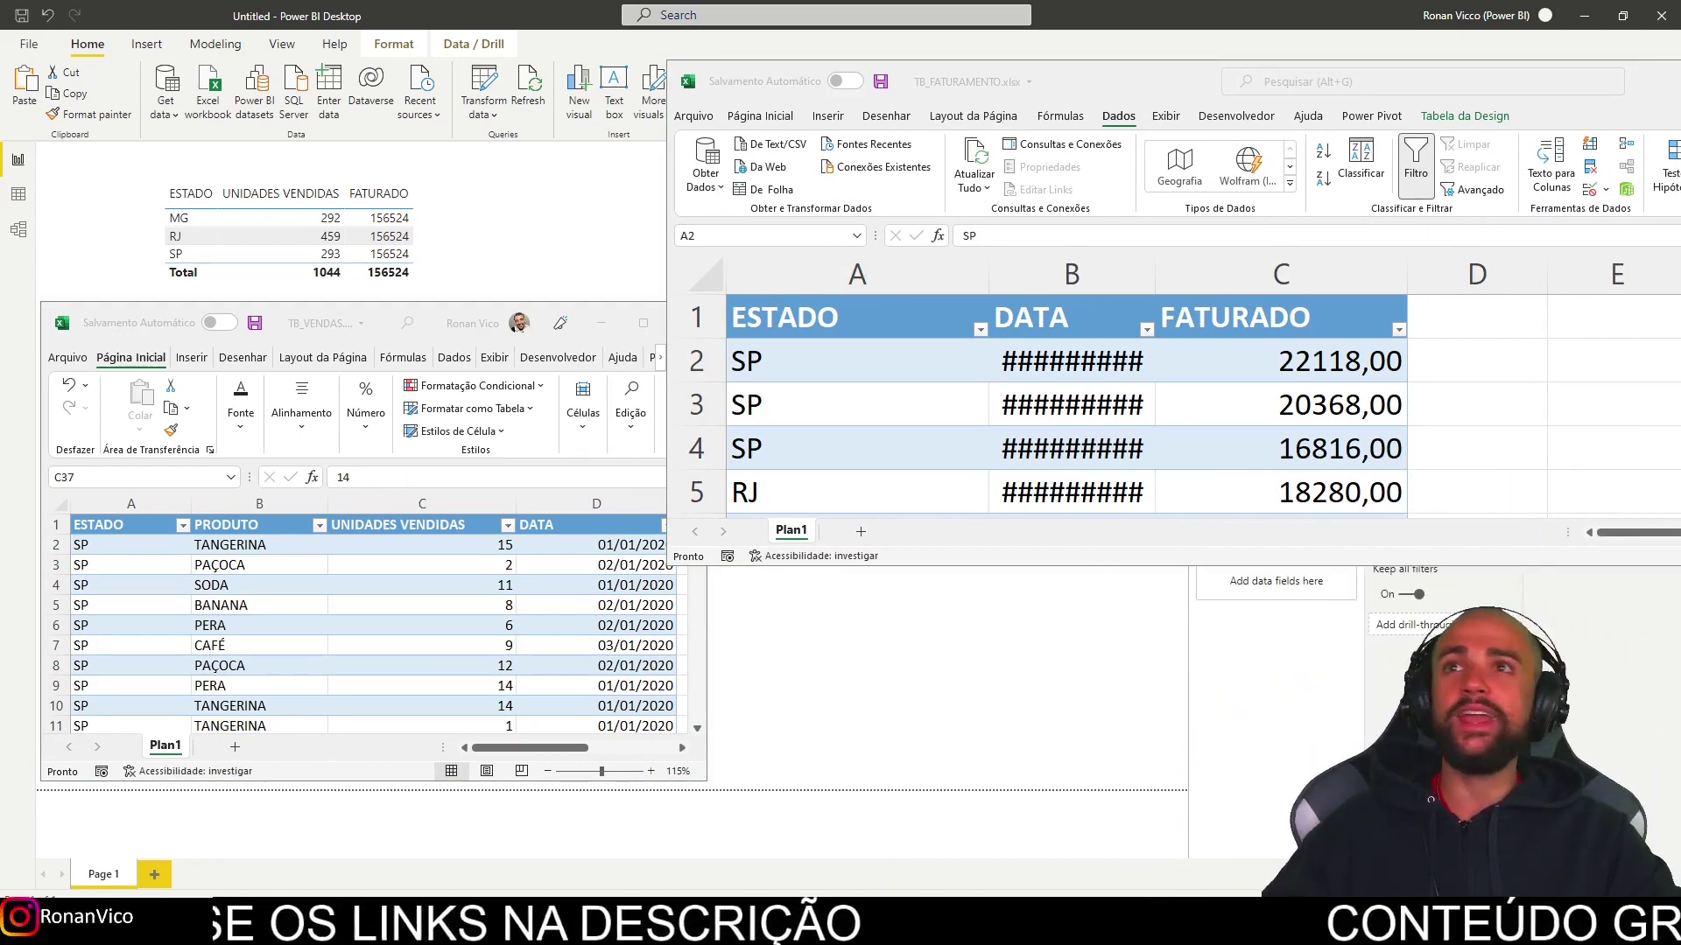
Select the upper table visual in the report, then bring back both workbooks and arrange them side by side around it
left_click(177, 214)
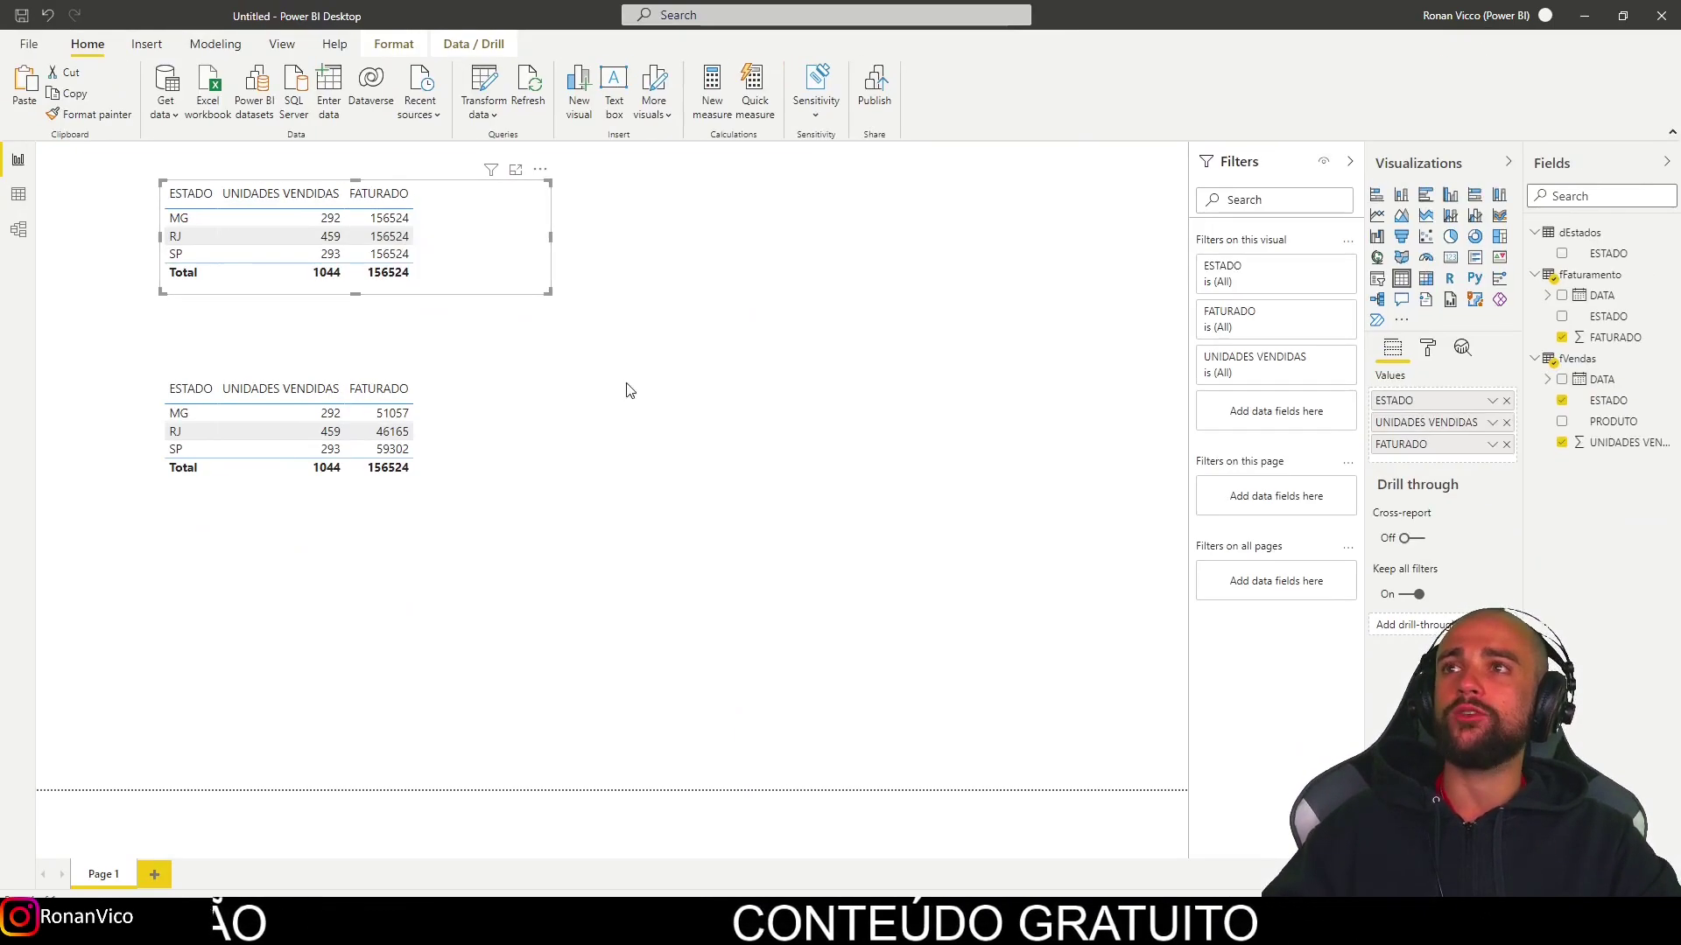
key("alt+Tab")
key("alt+Tab")
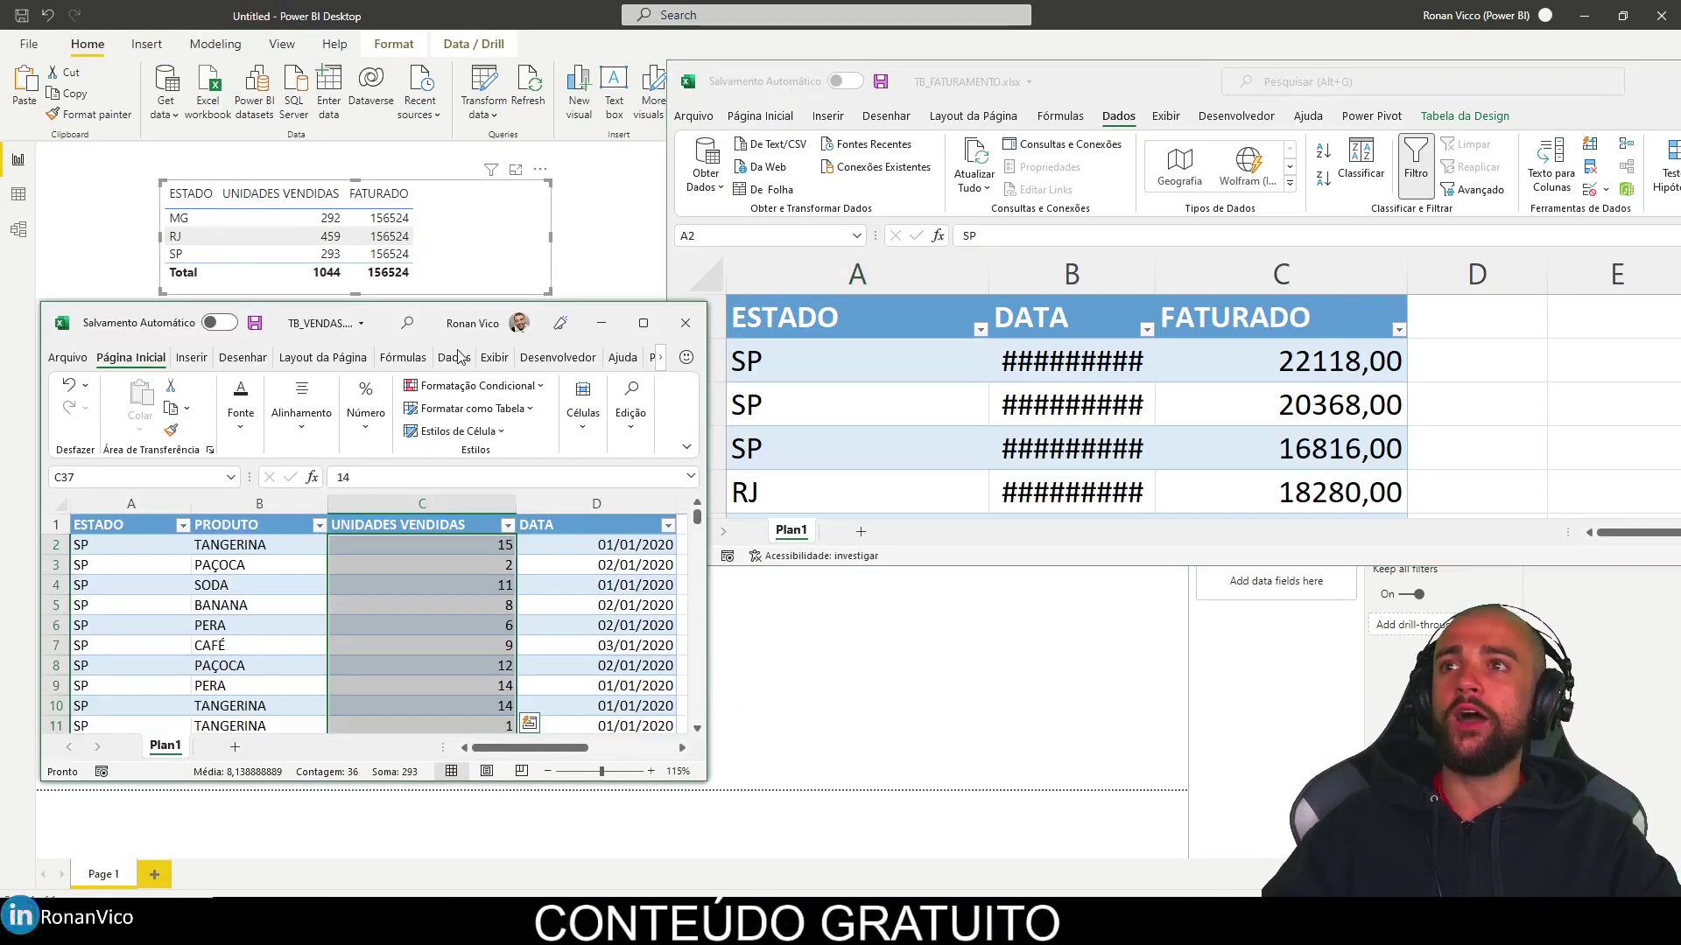
left_click_drag(399, 326, 383, 284)
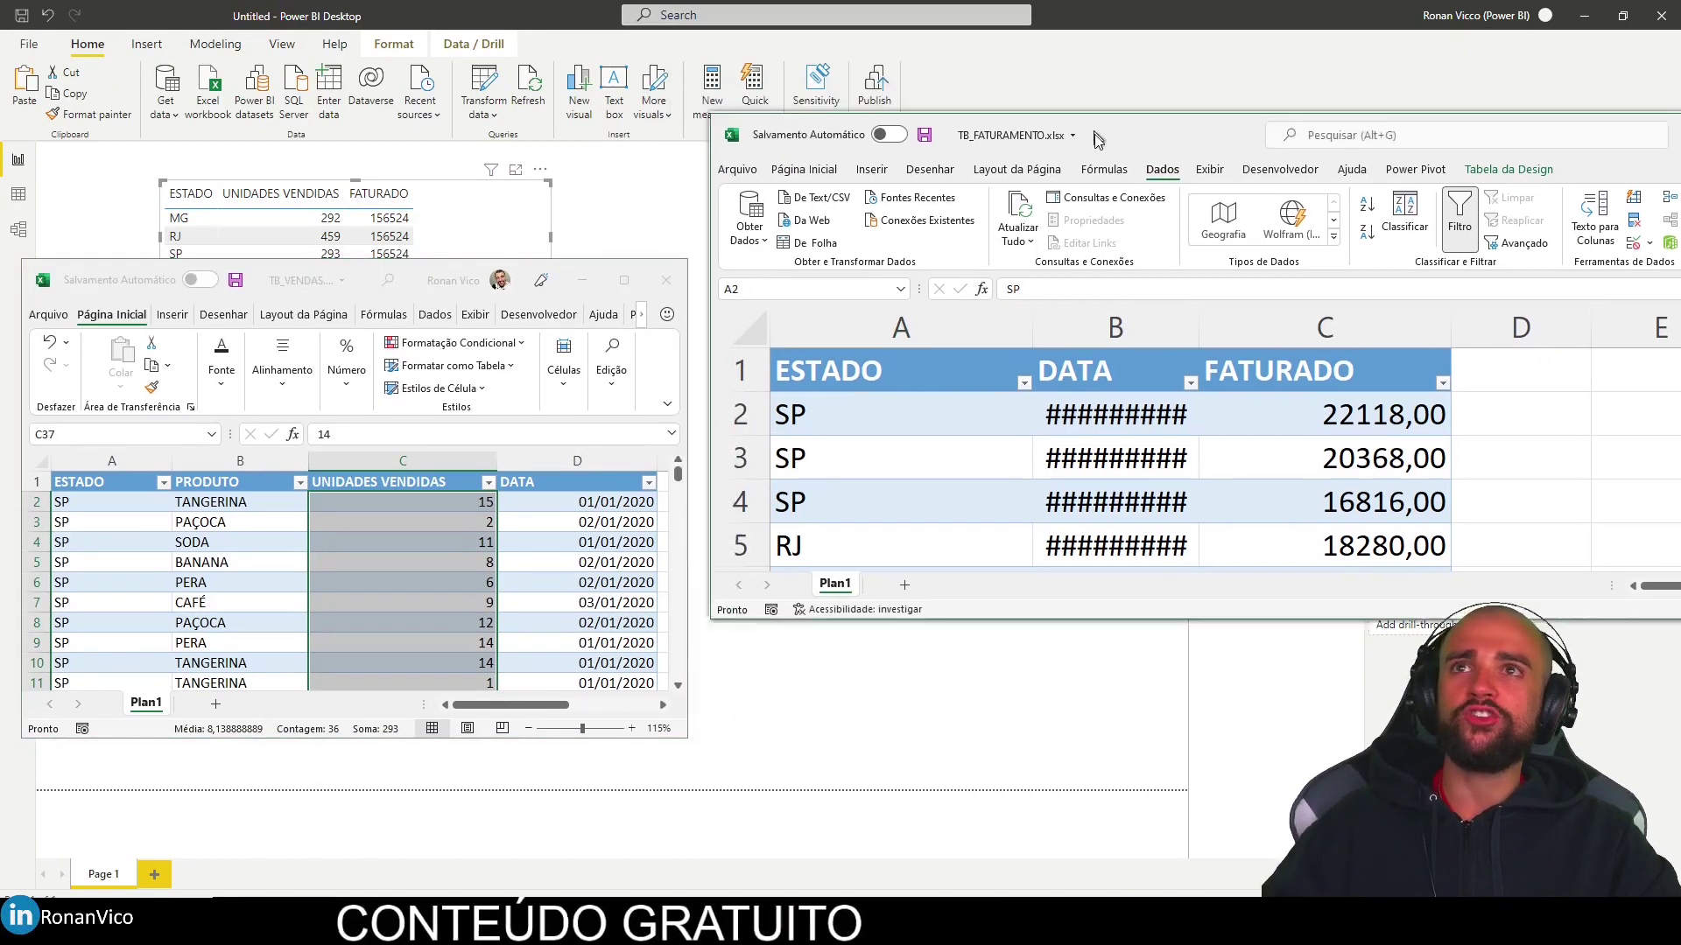
left_click_drag(1043, 87, 1085, 156)
left_click_drag(486, 279, 505, 224)
left_click(428, 407)
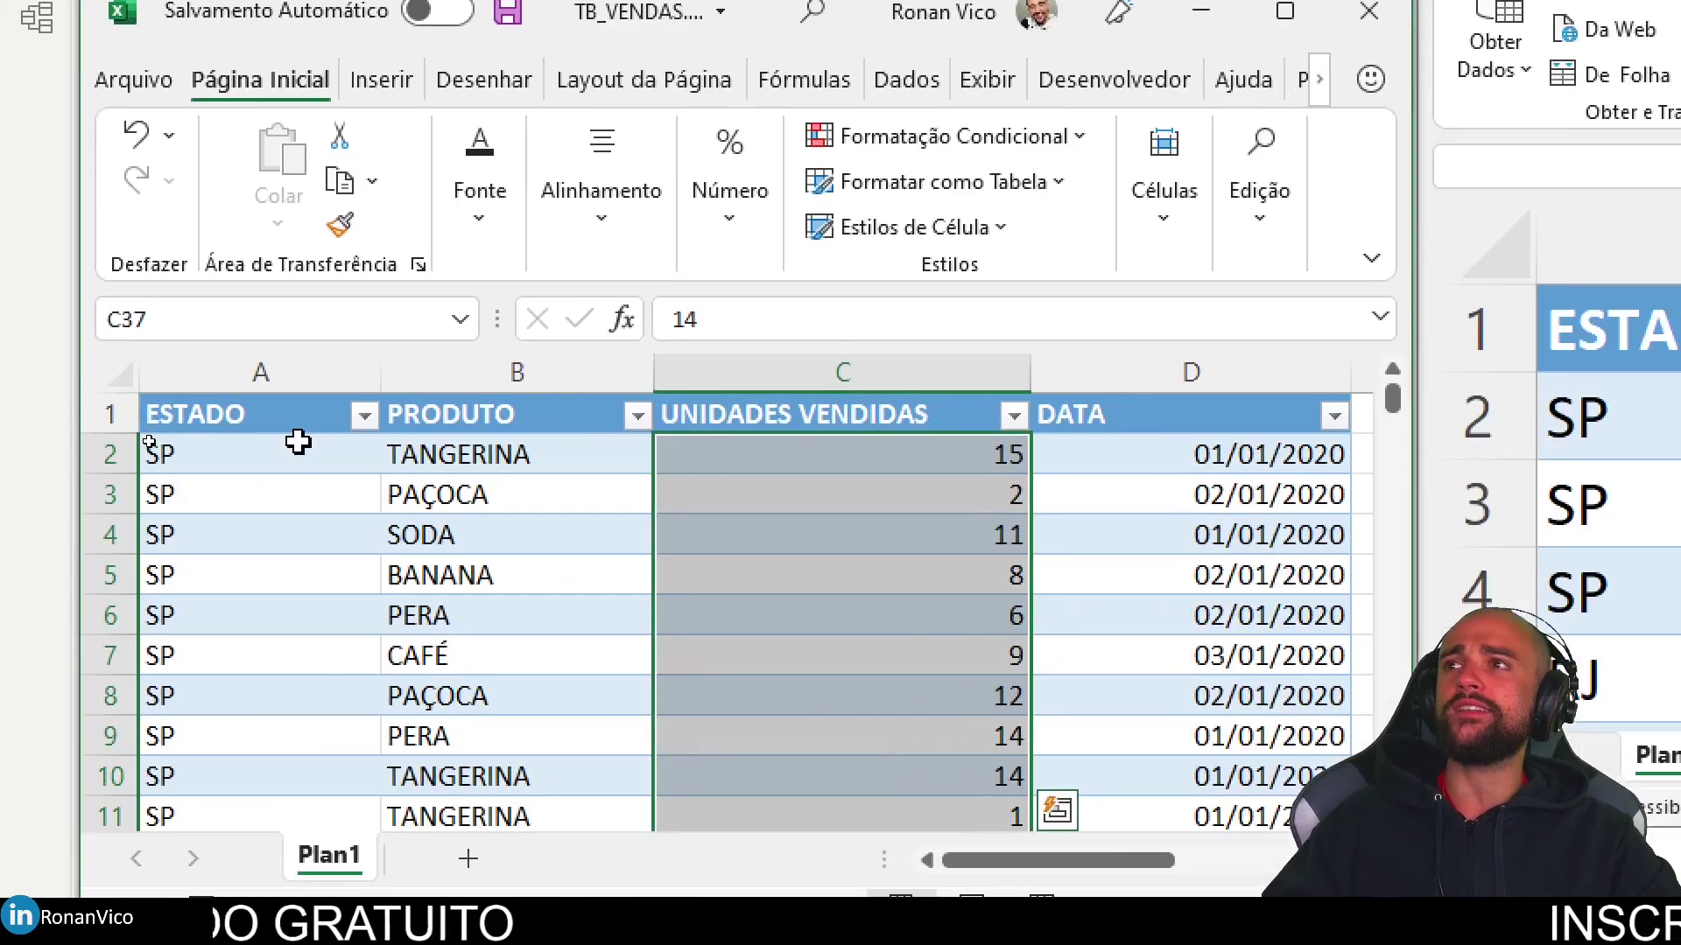
Filter the ESTADO column in TB_VENDAS.xlsx to show only SP again
left_click(147, 446)
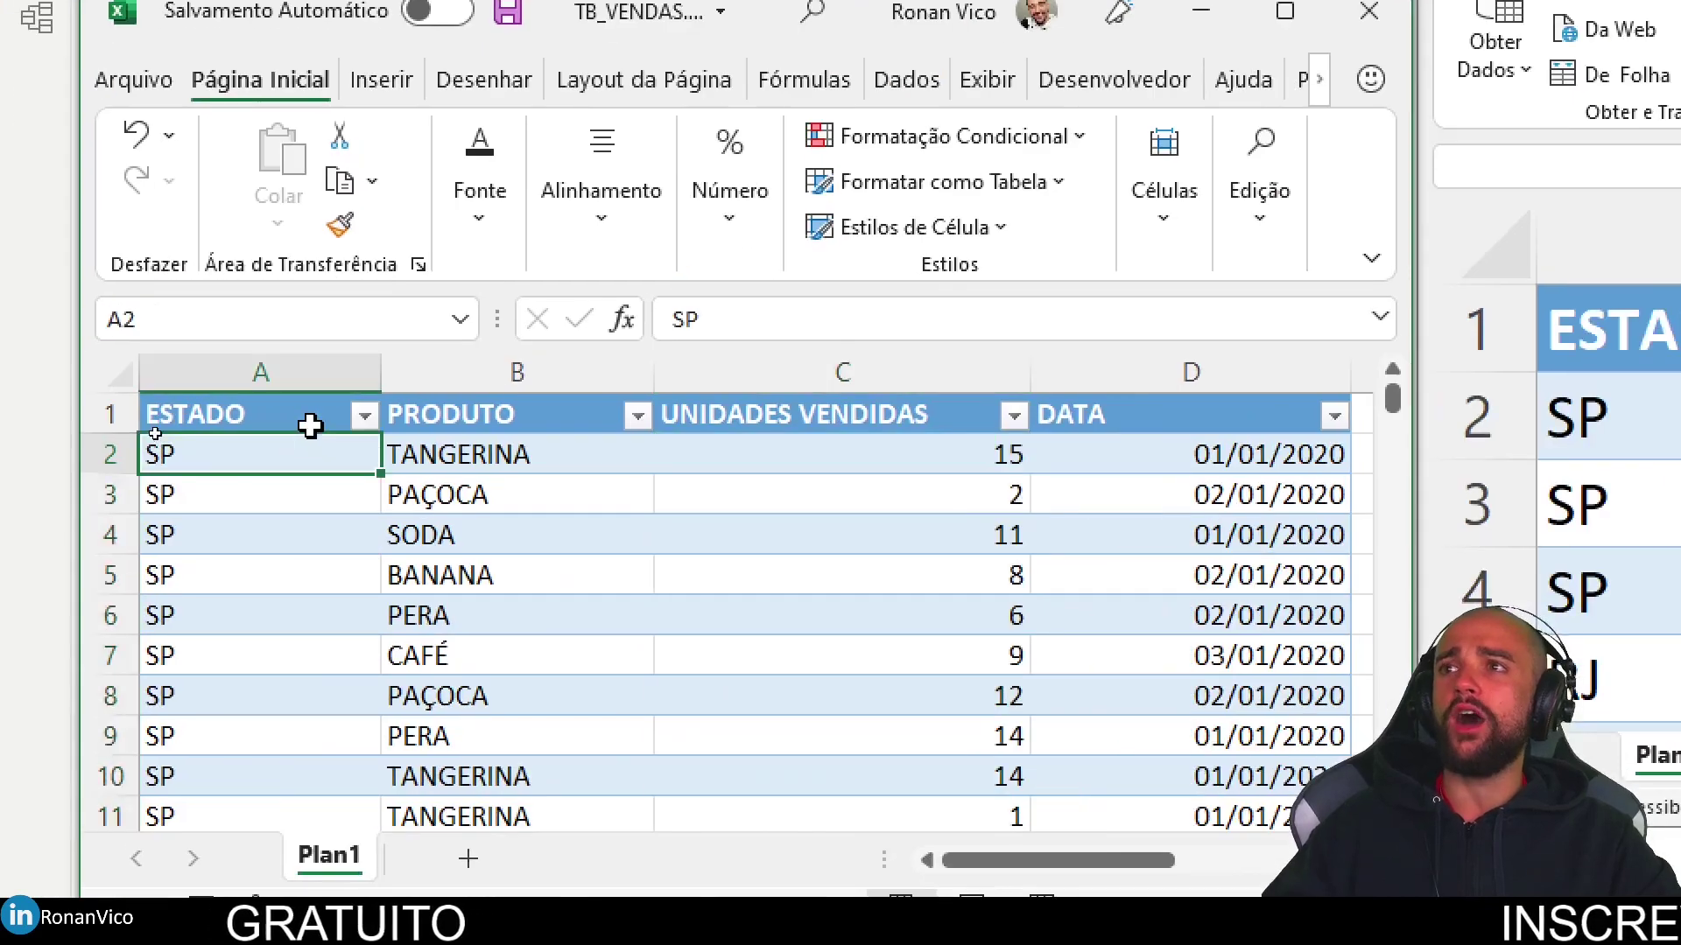
left_click(182, 427)
key("Escape")
left_click_drag(202, 225, 203, 277)
left_click(183, 480)
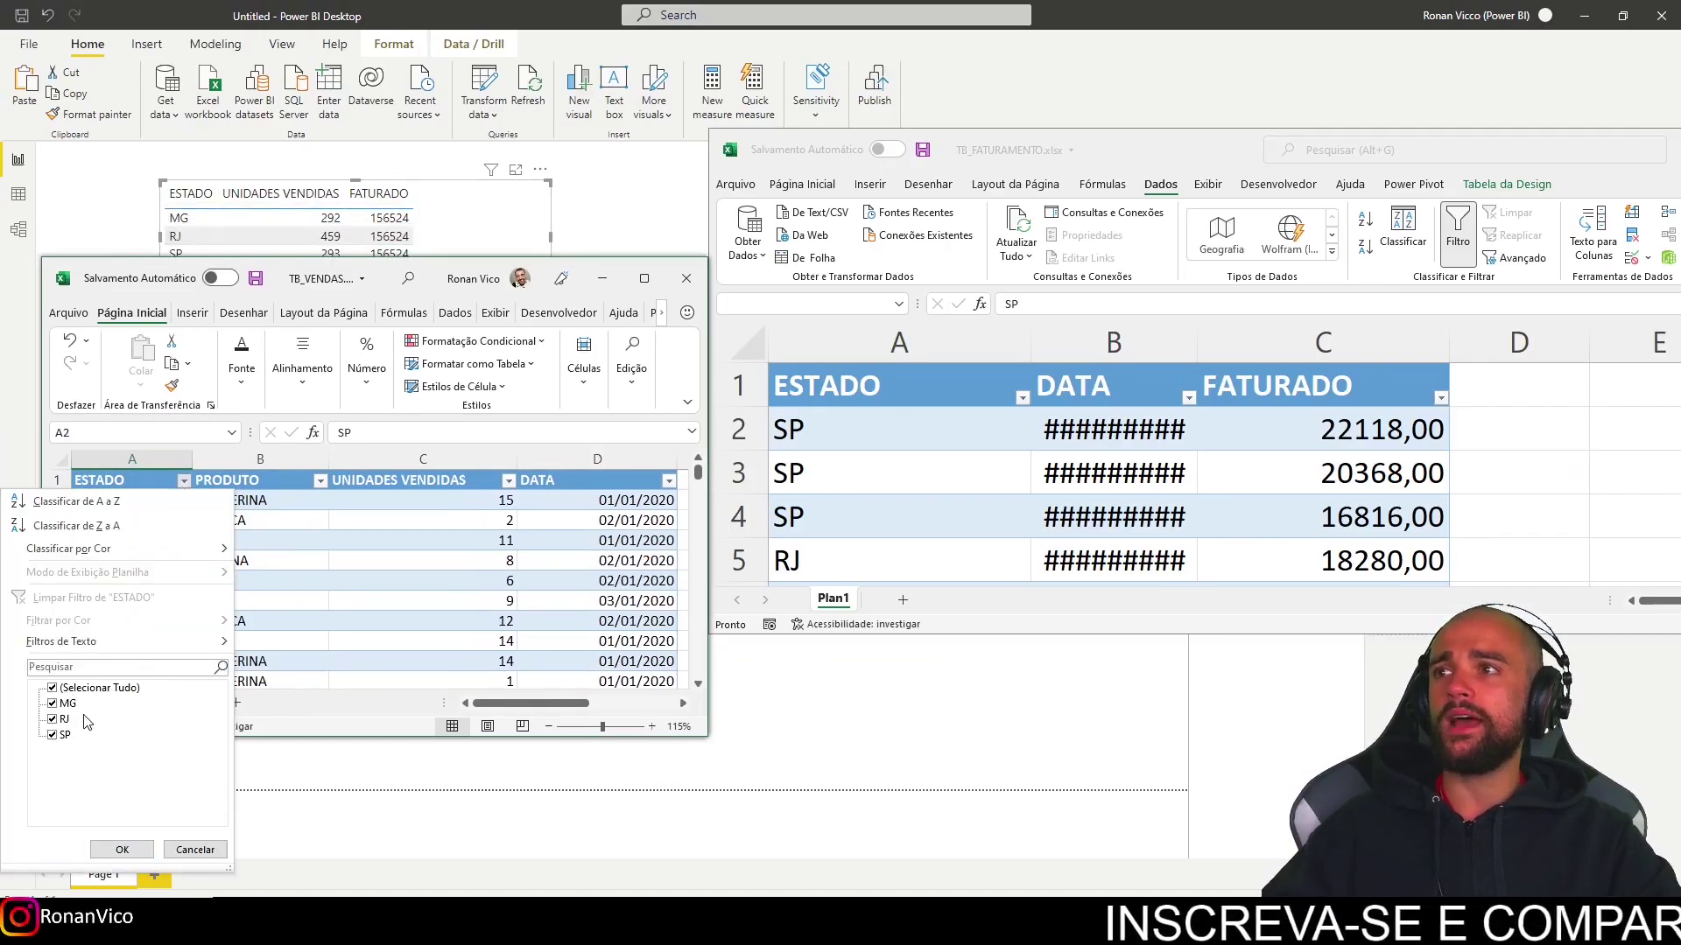
left_click(122, 850)
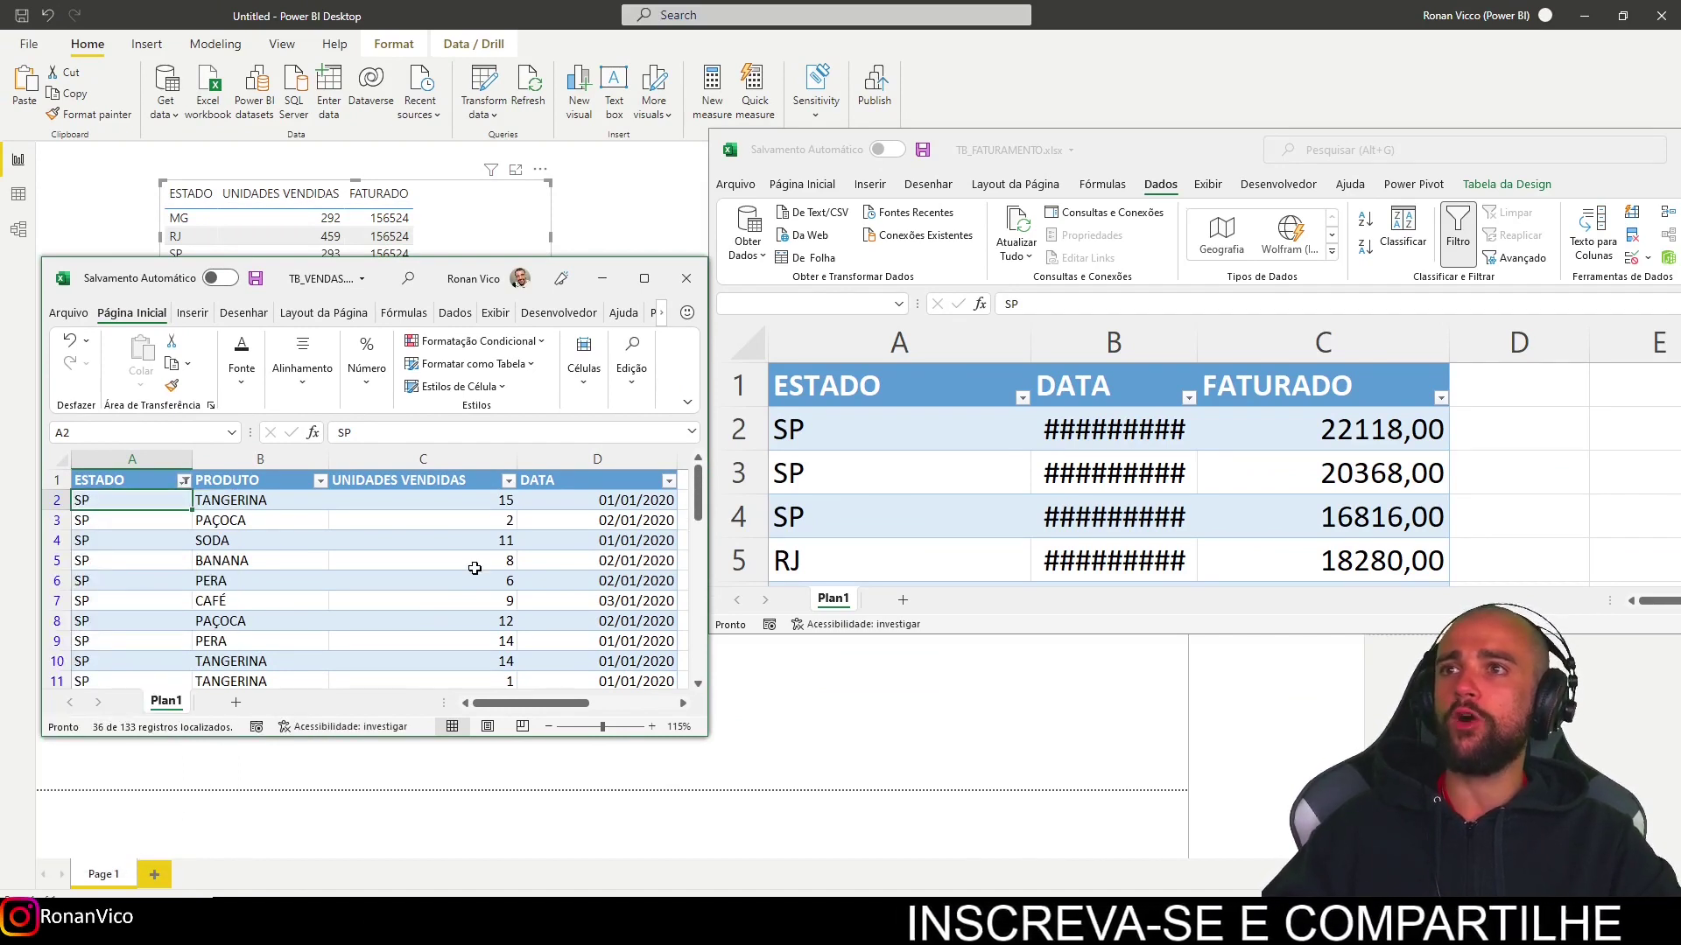
Select the SP rows' UNIDADES VENDIDAS values from C2 downward and compare their sum with the upper report table
left_click(475, 506)
key("ctrl+shift+Down")
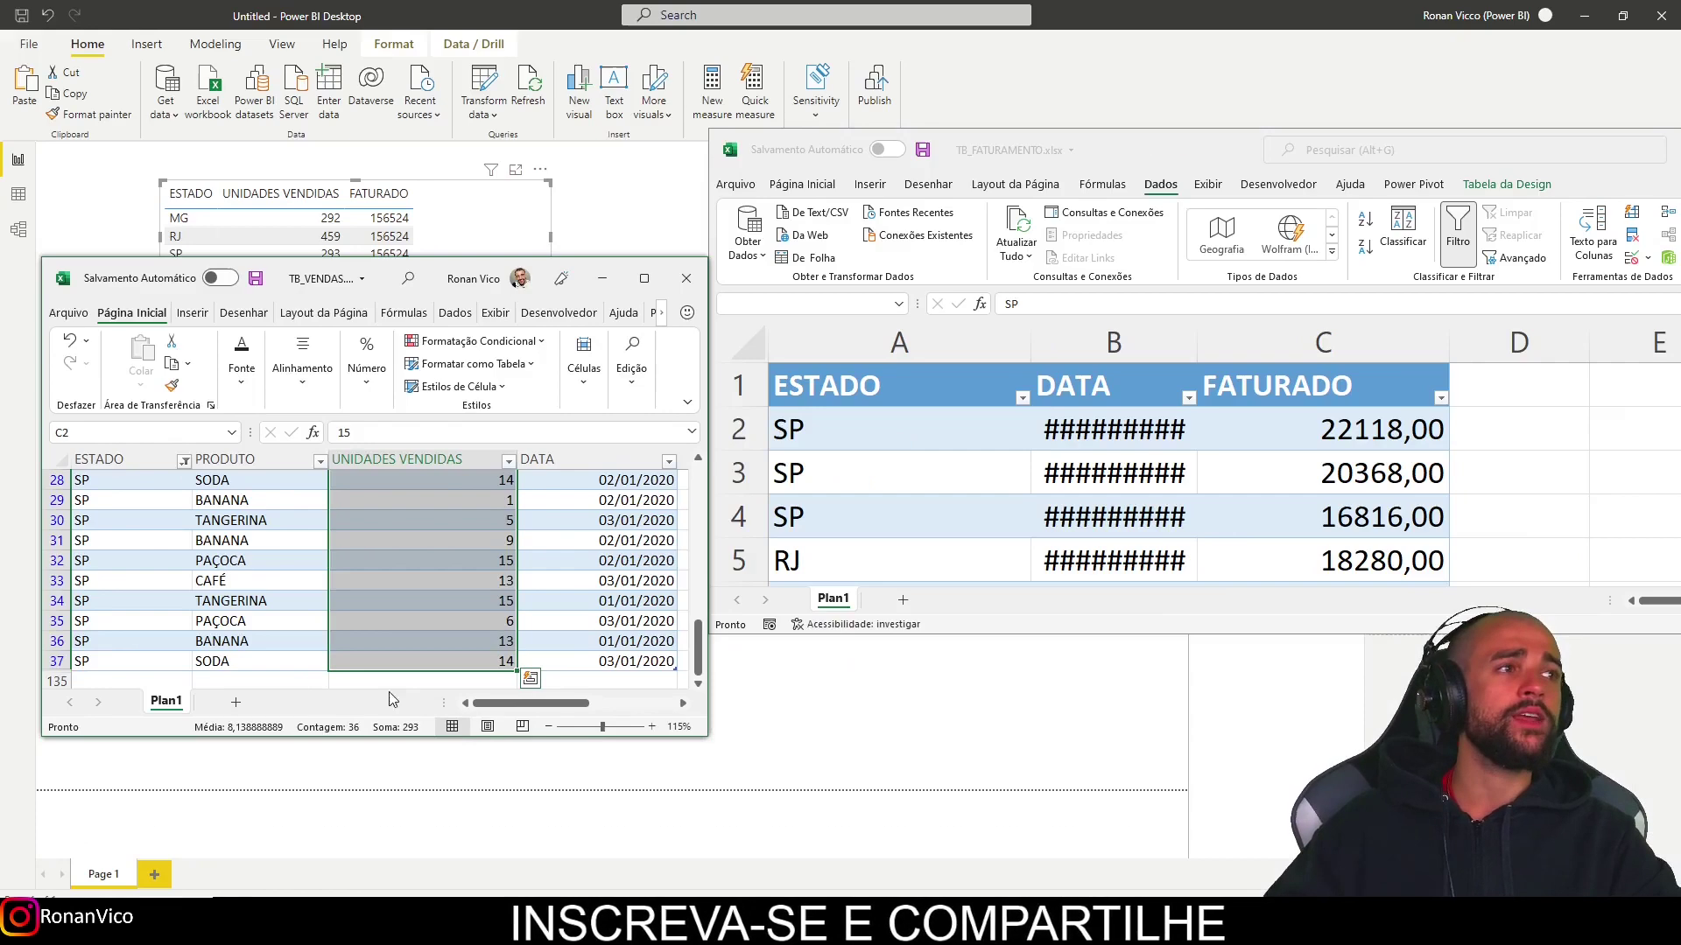
left_click_drag(370, 278, 372, 328)
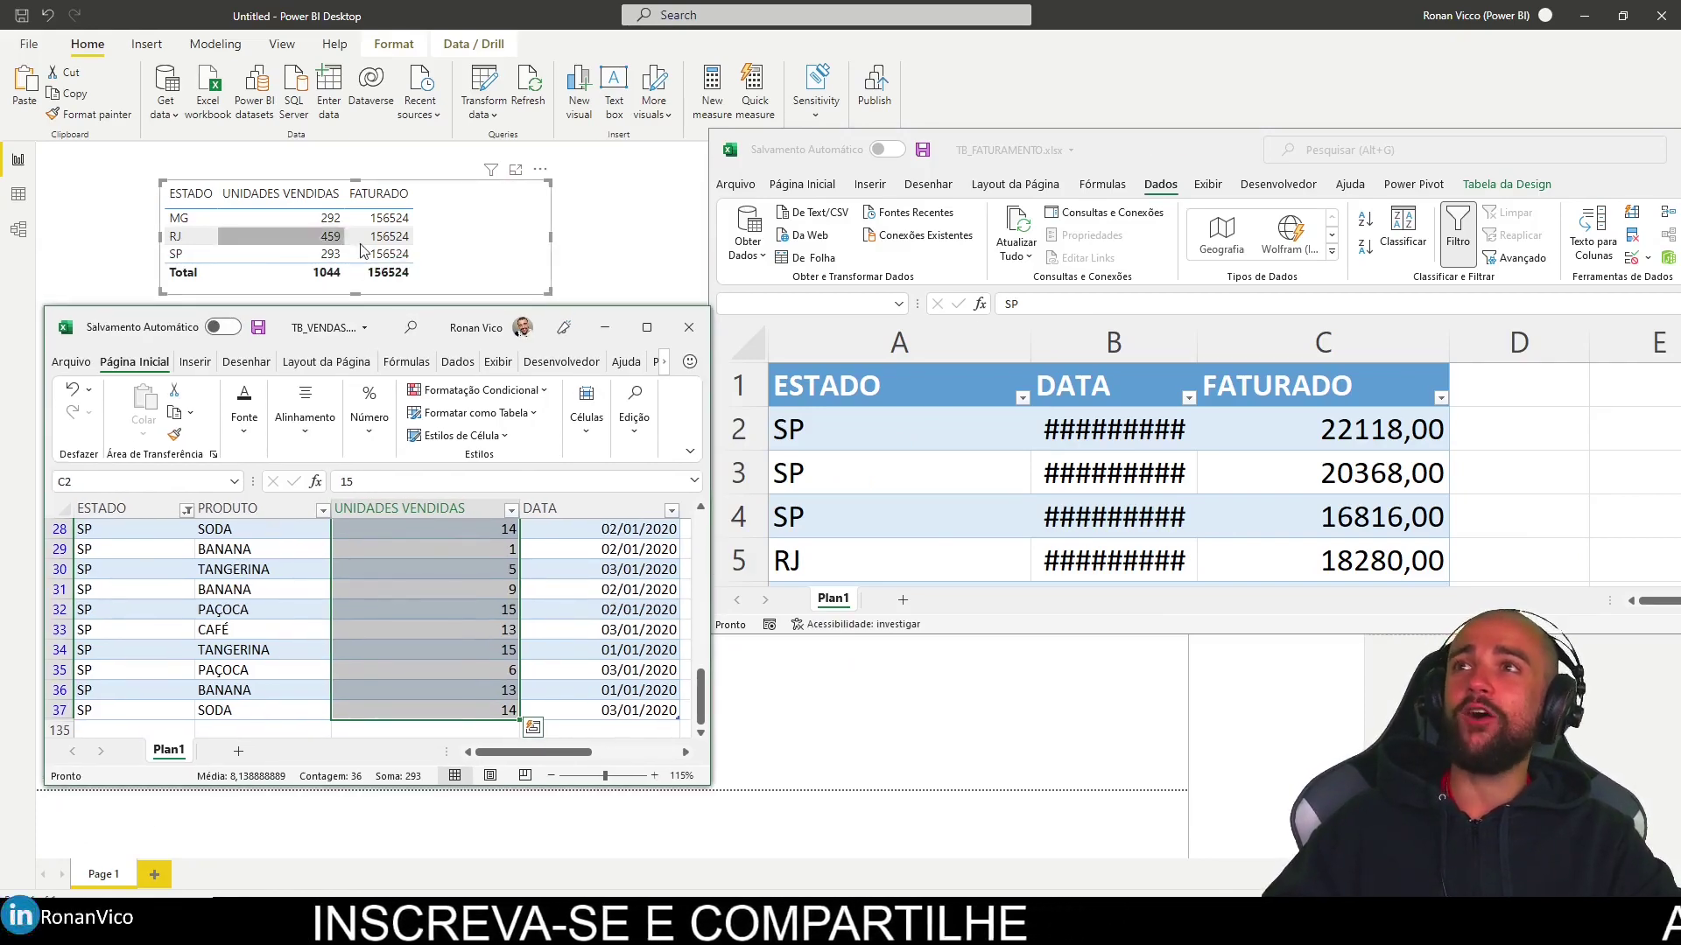
Switch to TB_FATURAMENTO.xlsx and autofit the DATA column so the dates are readable
left_click(1020, 365)
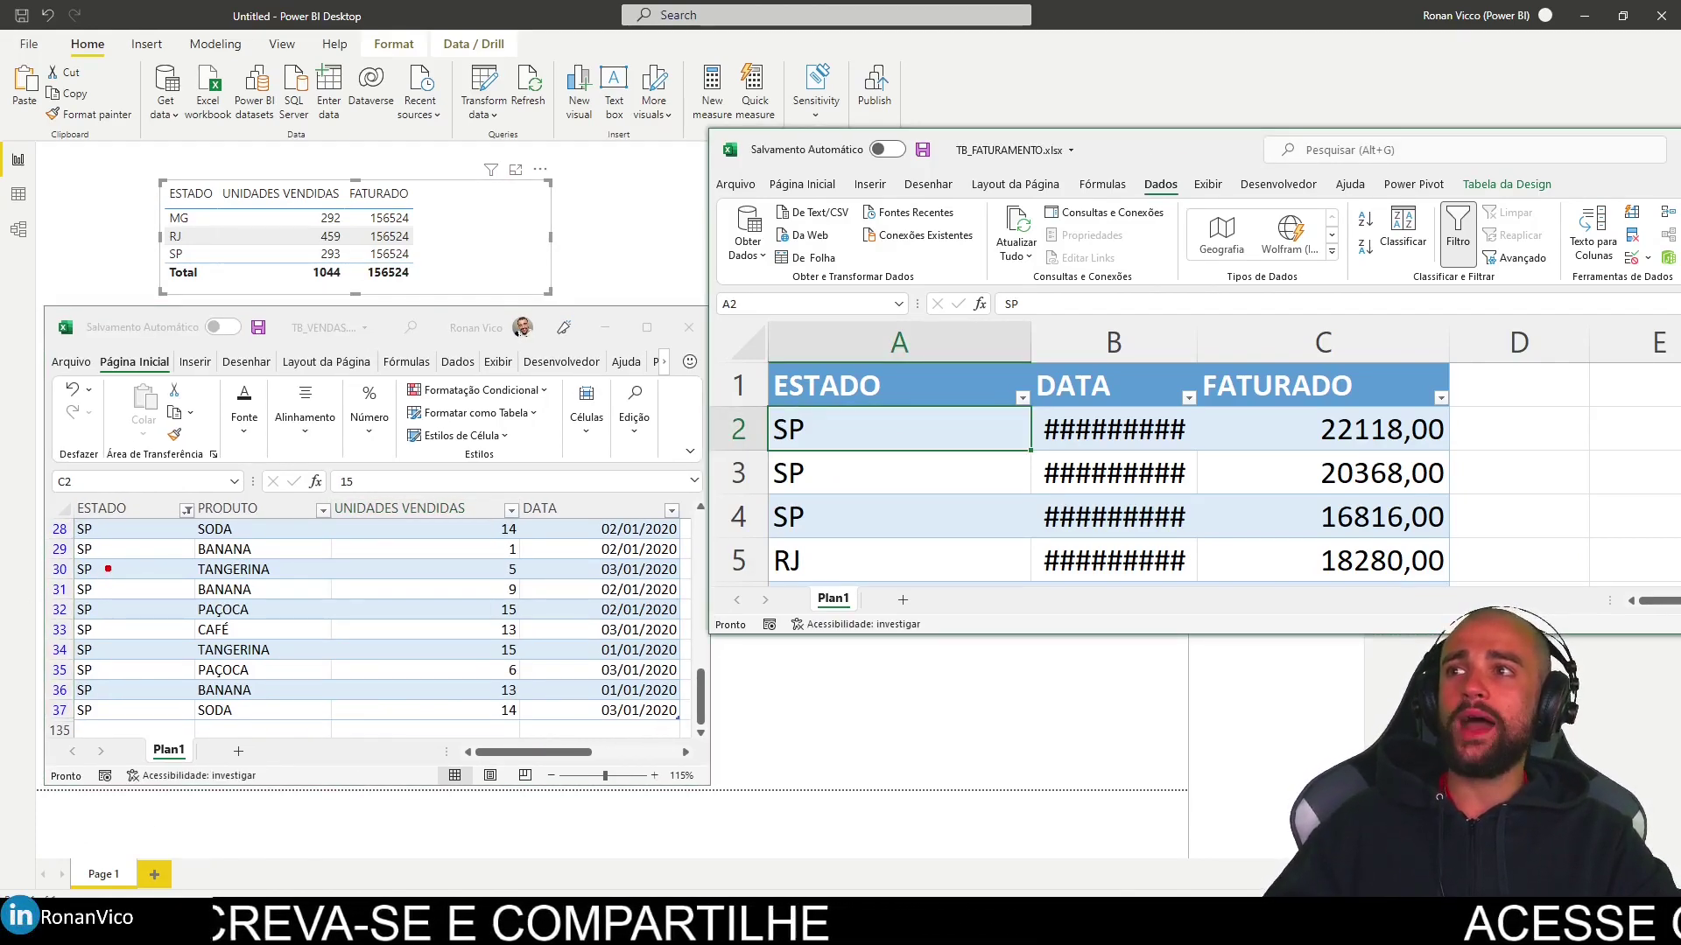
left_click_drag(124, 574, 672, 452)
key("Escape")
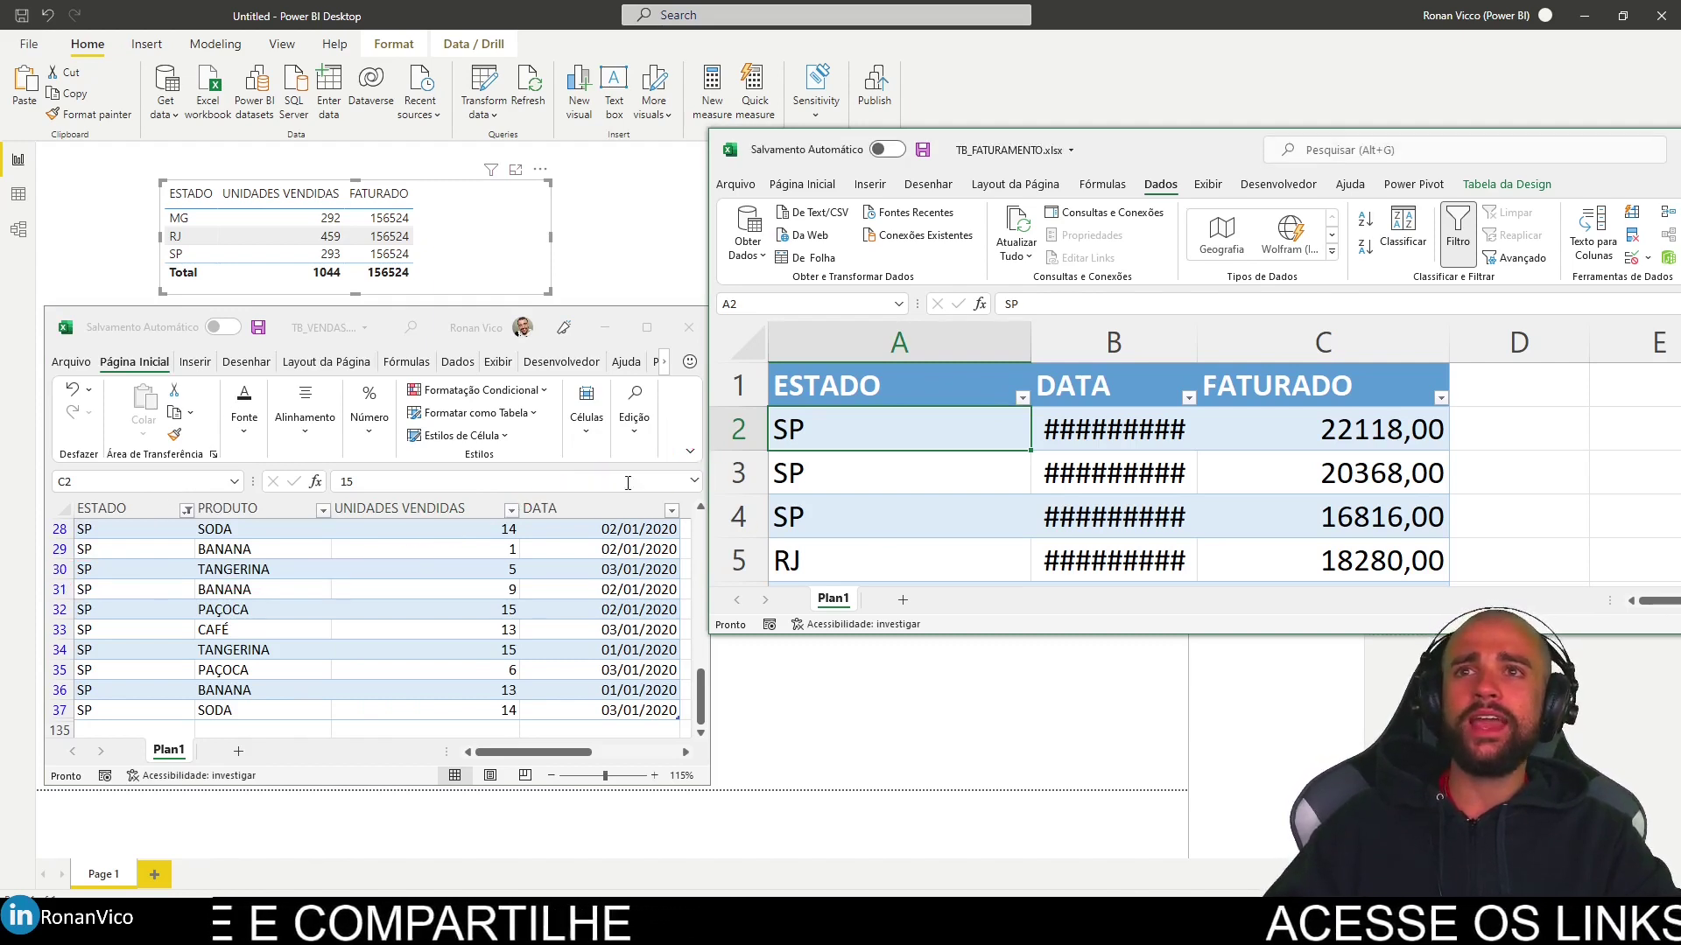
left_click(1321, 429)
double_click(1200, 343)
left_click(904, 430)
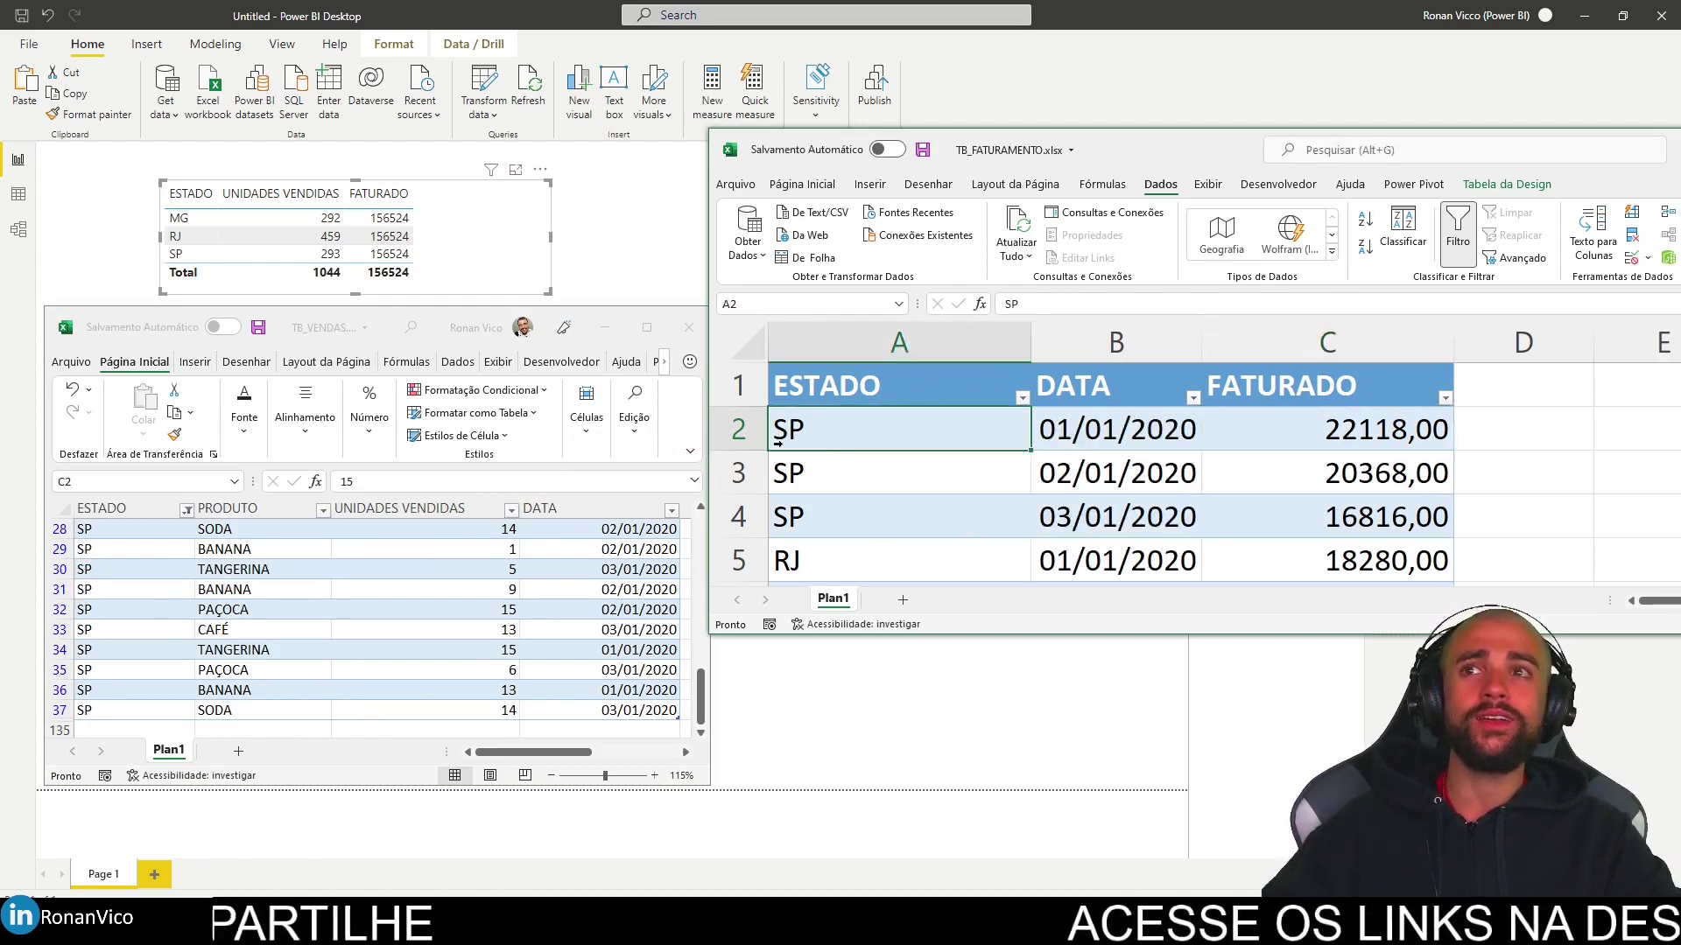
Inspect the state options in the ESTADO filter of TB_FATURAMENTO.xlsx and close it without applying anything
left_click(1034, 391)
left_click(1021, 397)
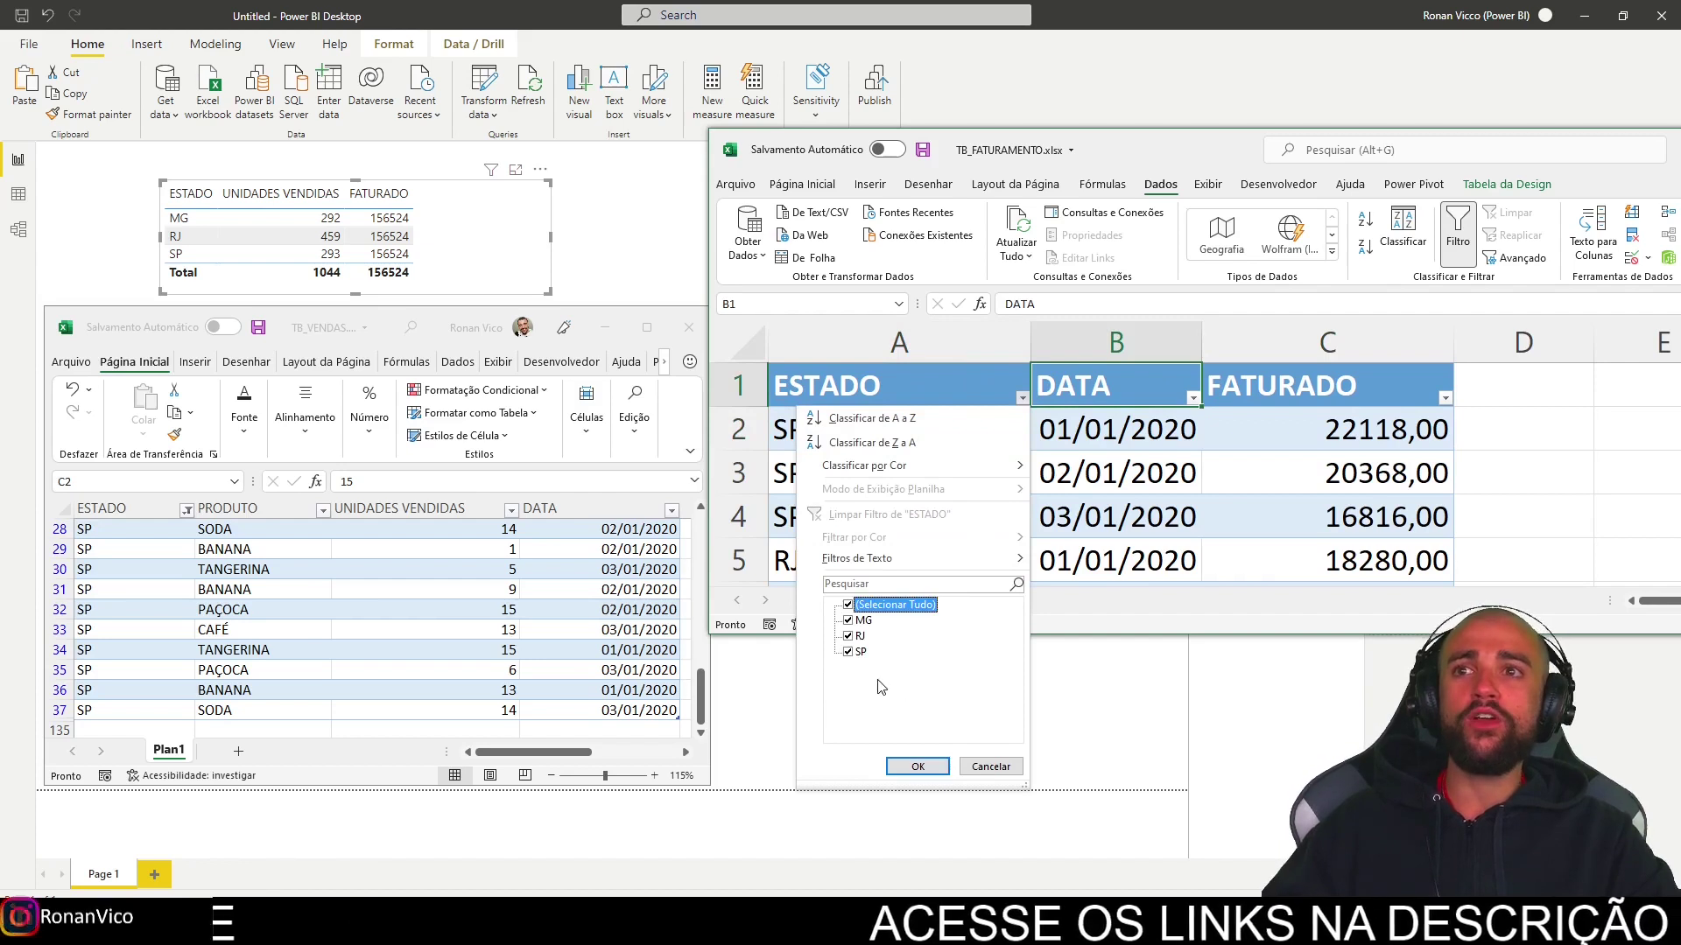
key("Escape")
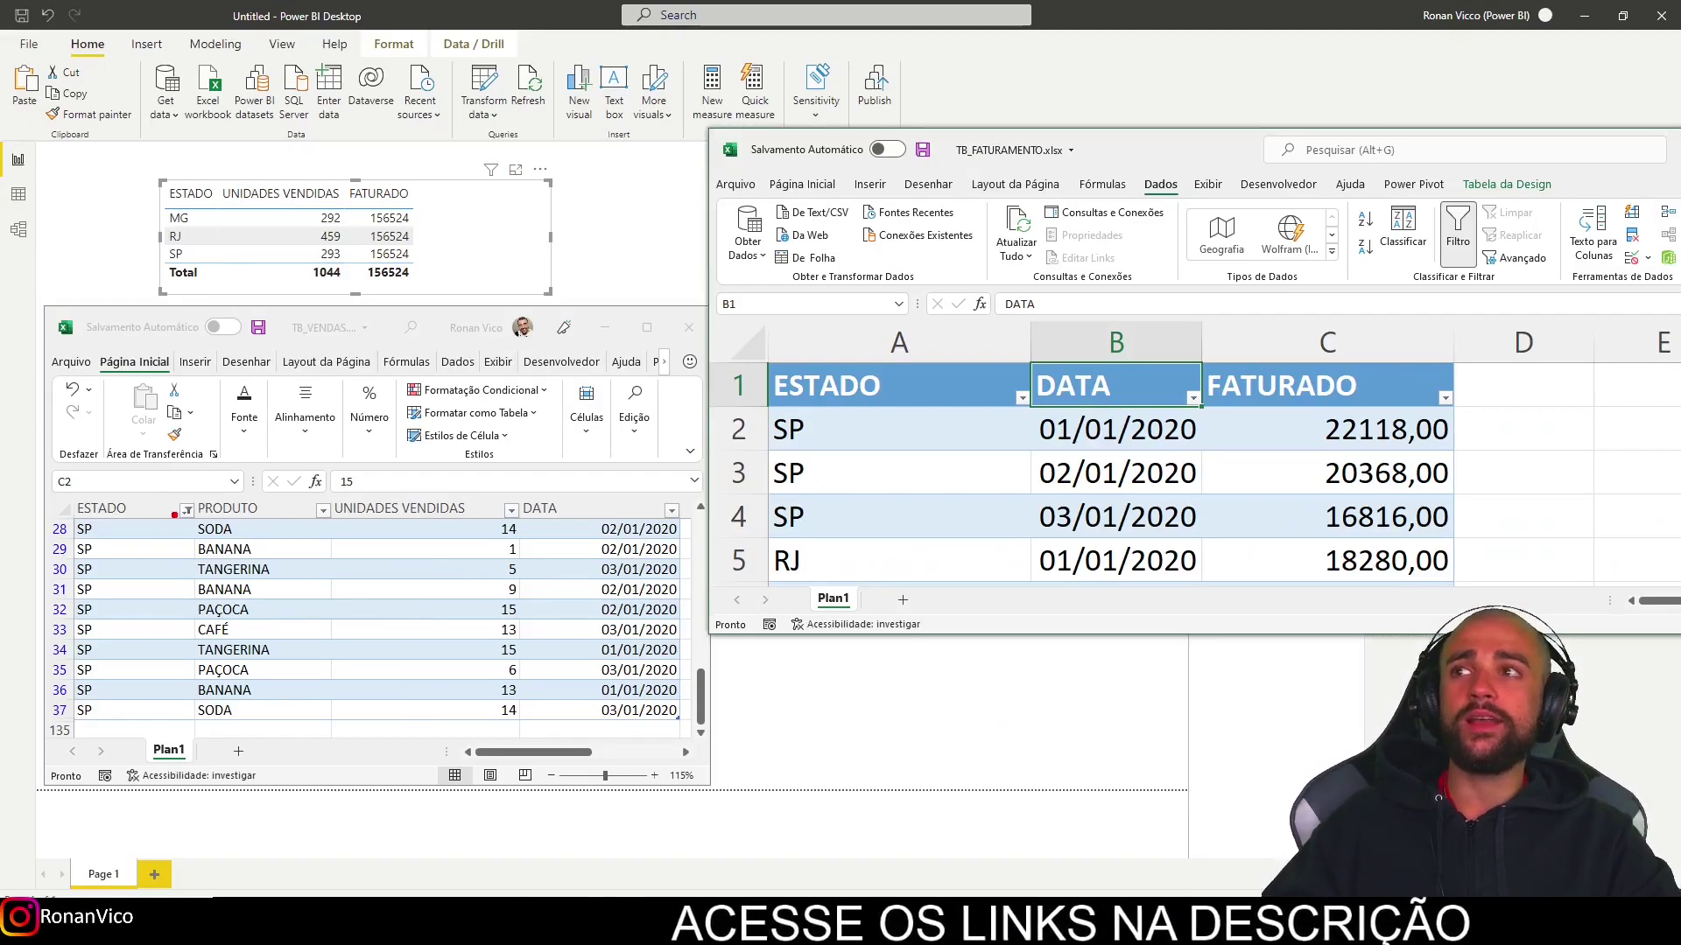
key("Escape")
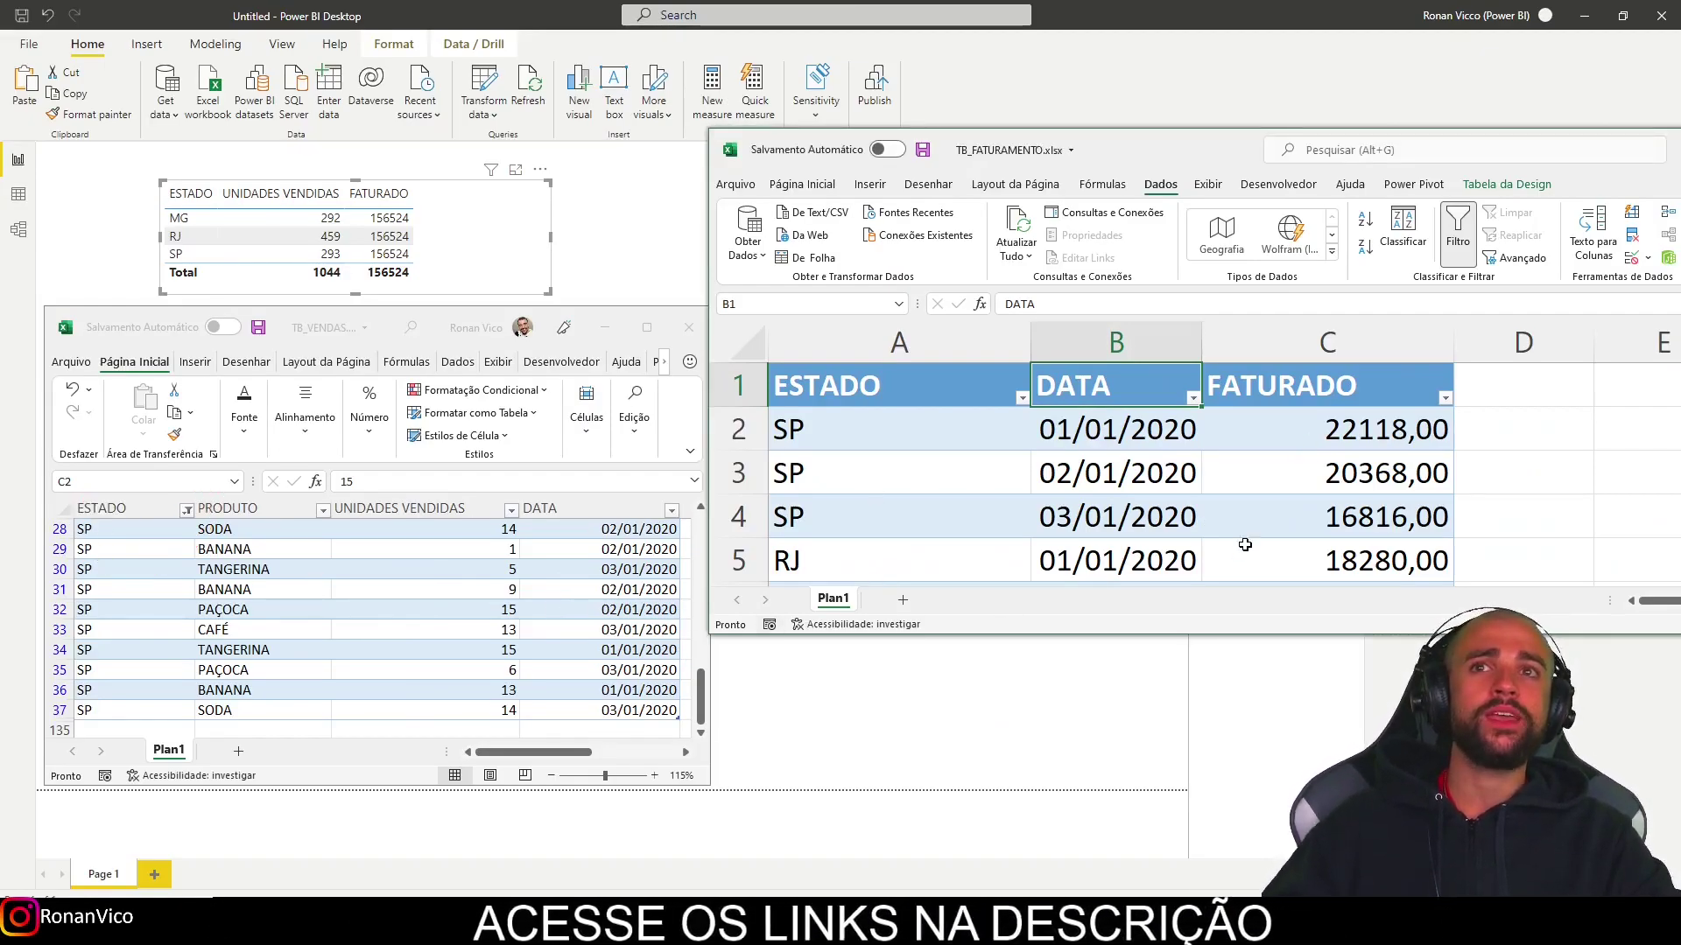
Select all unfiltered FATURADO values from C2 downward in TB_FATURAMENTO.xlsx and compare their sum with the upper report table
left_click_drag(1401, 429, 1400, 585)
scroll(1410, 454, "up", 2)
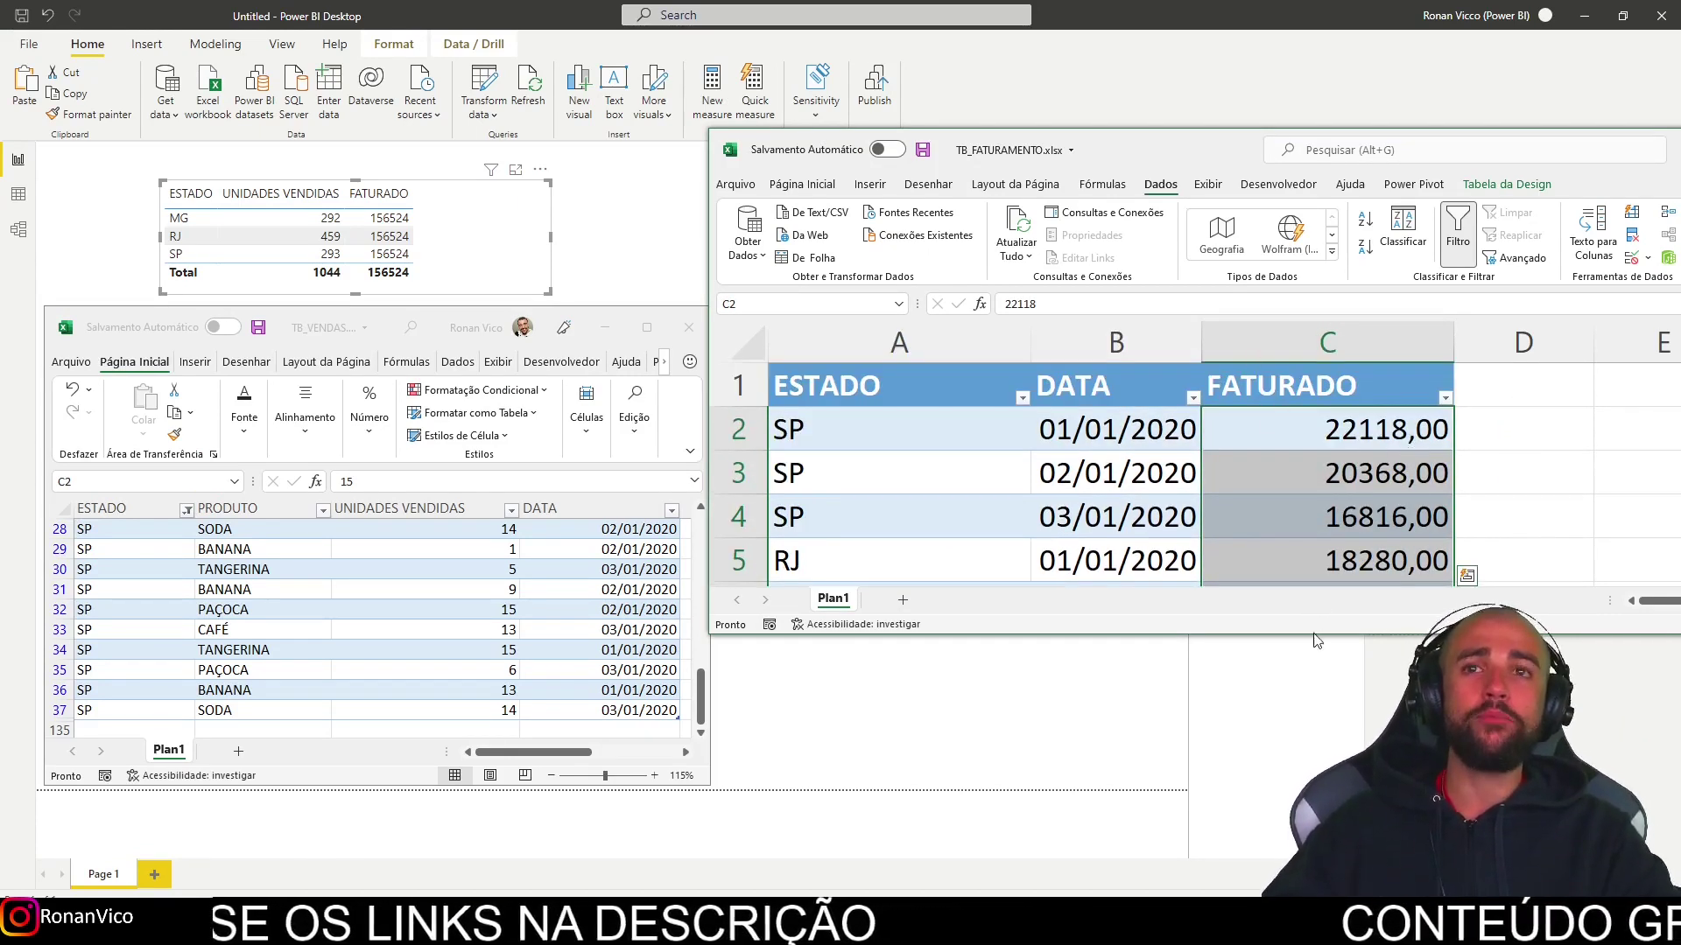
left_click_drag(1138, 149, 865, 19)
scroll(1050, 350, "down", 1)
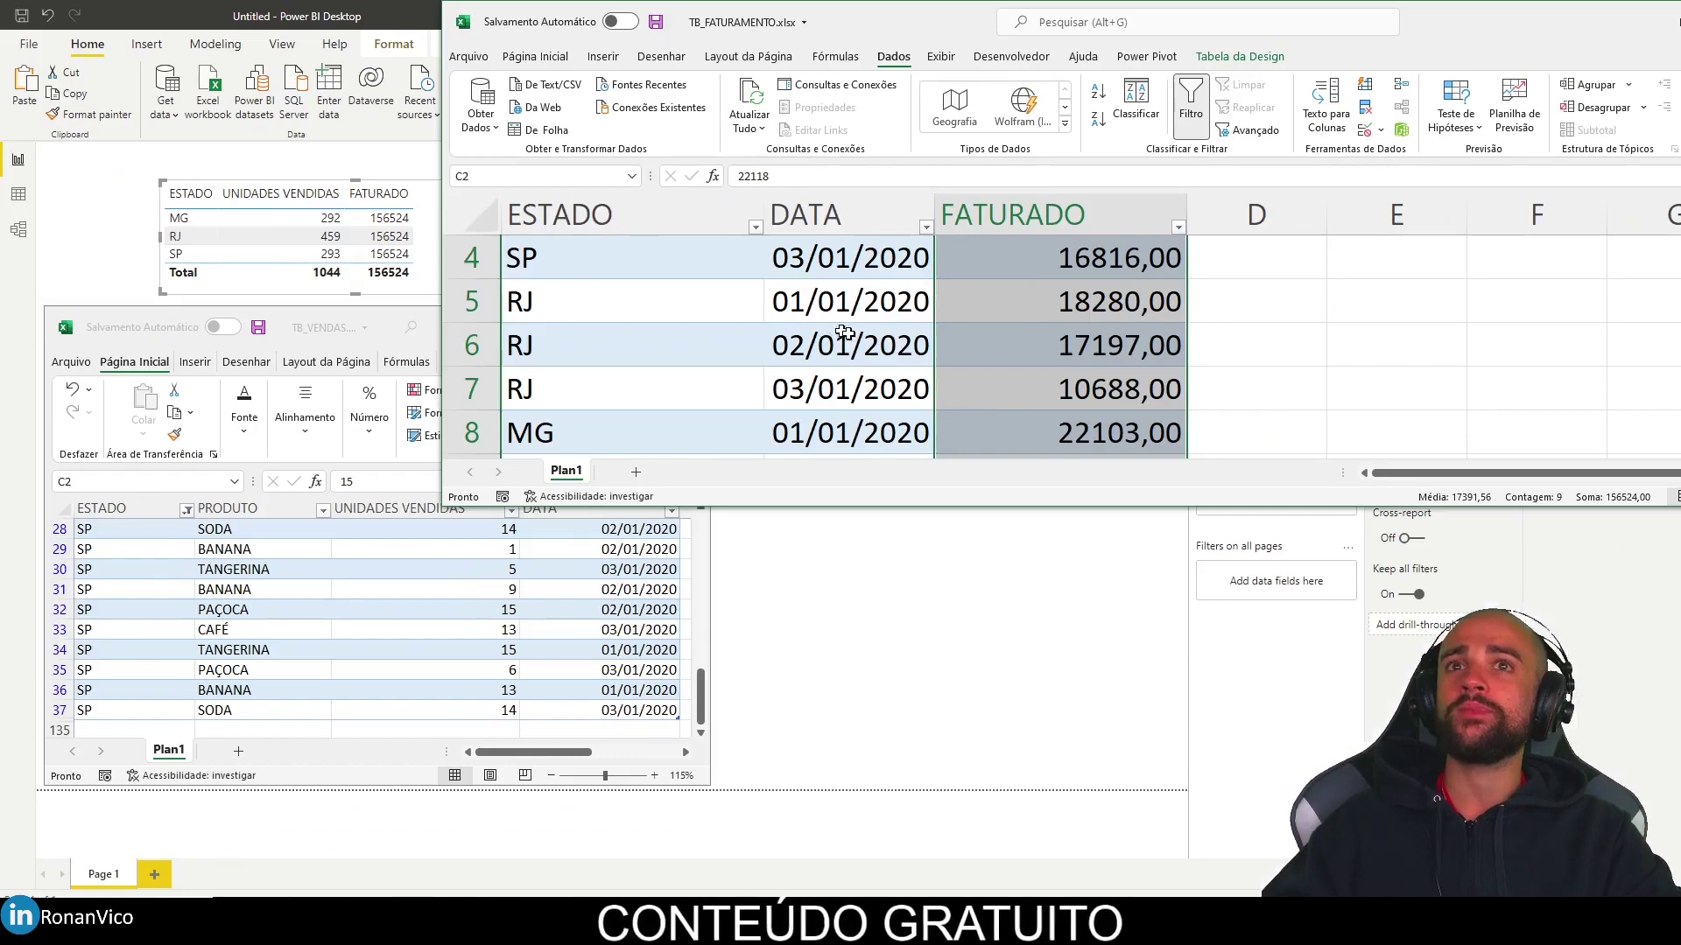
left_click(1007, 365)
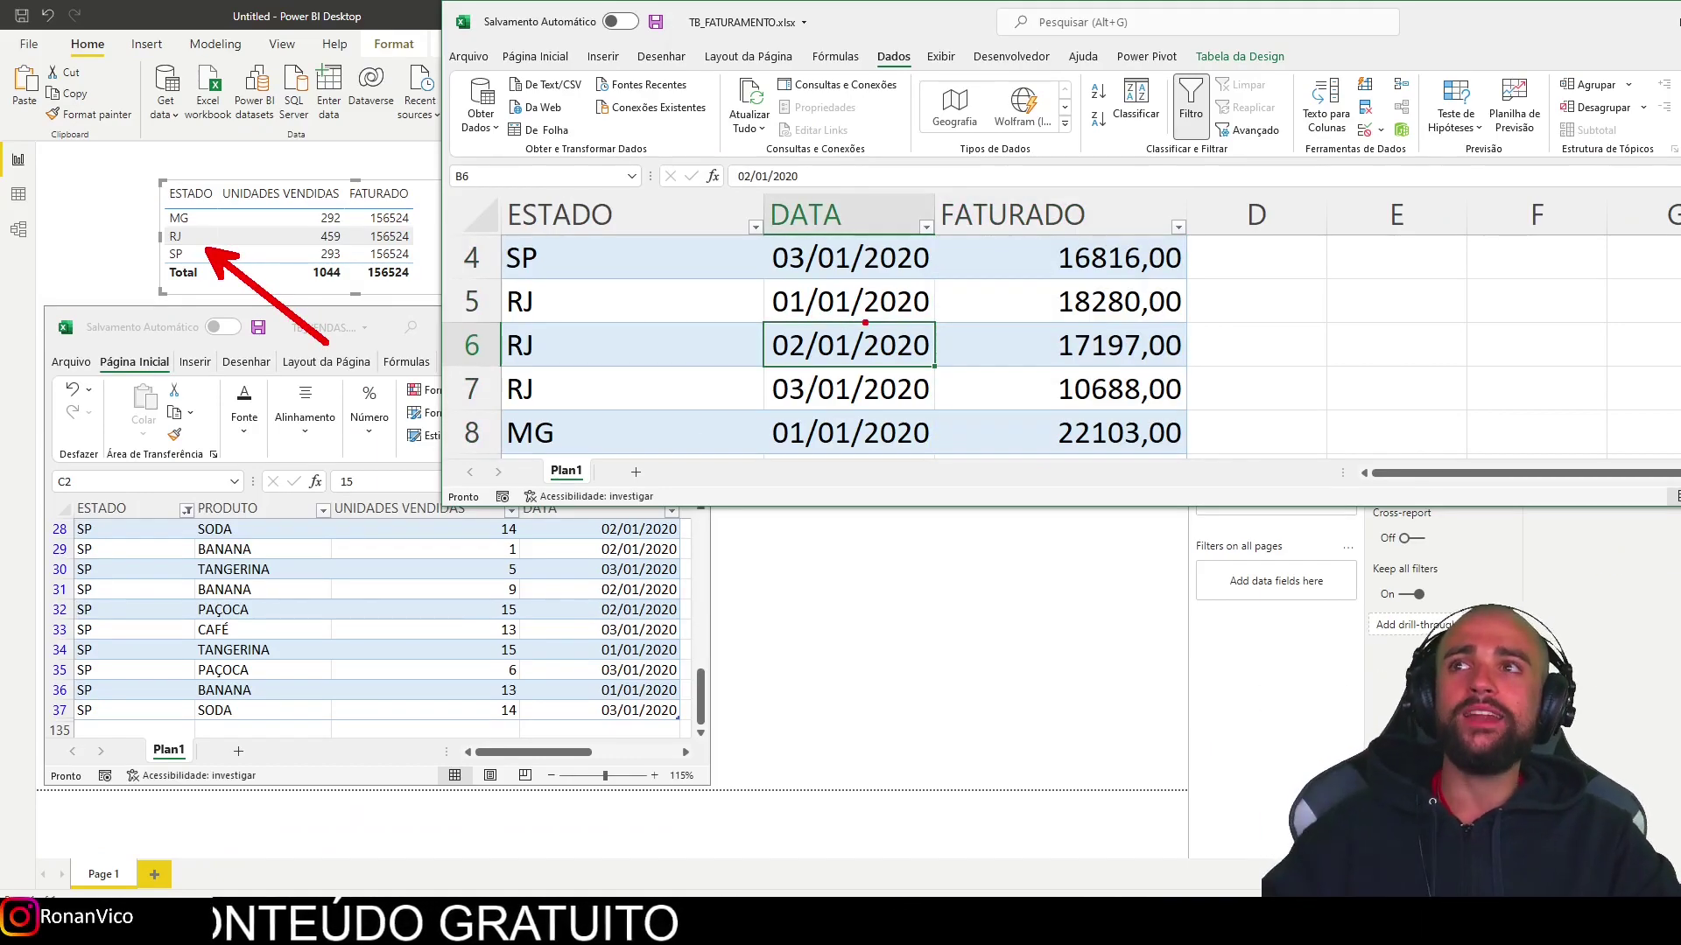
scroll(767, 347, "up", 1)
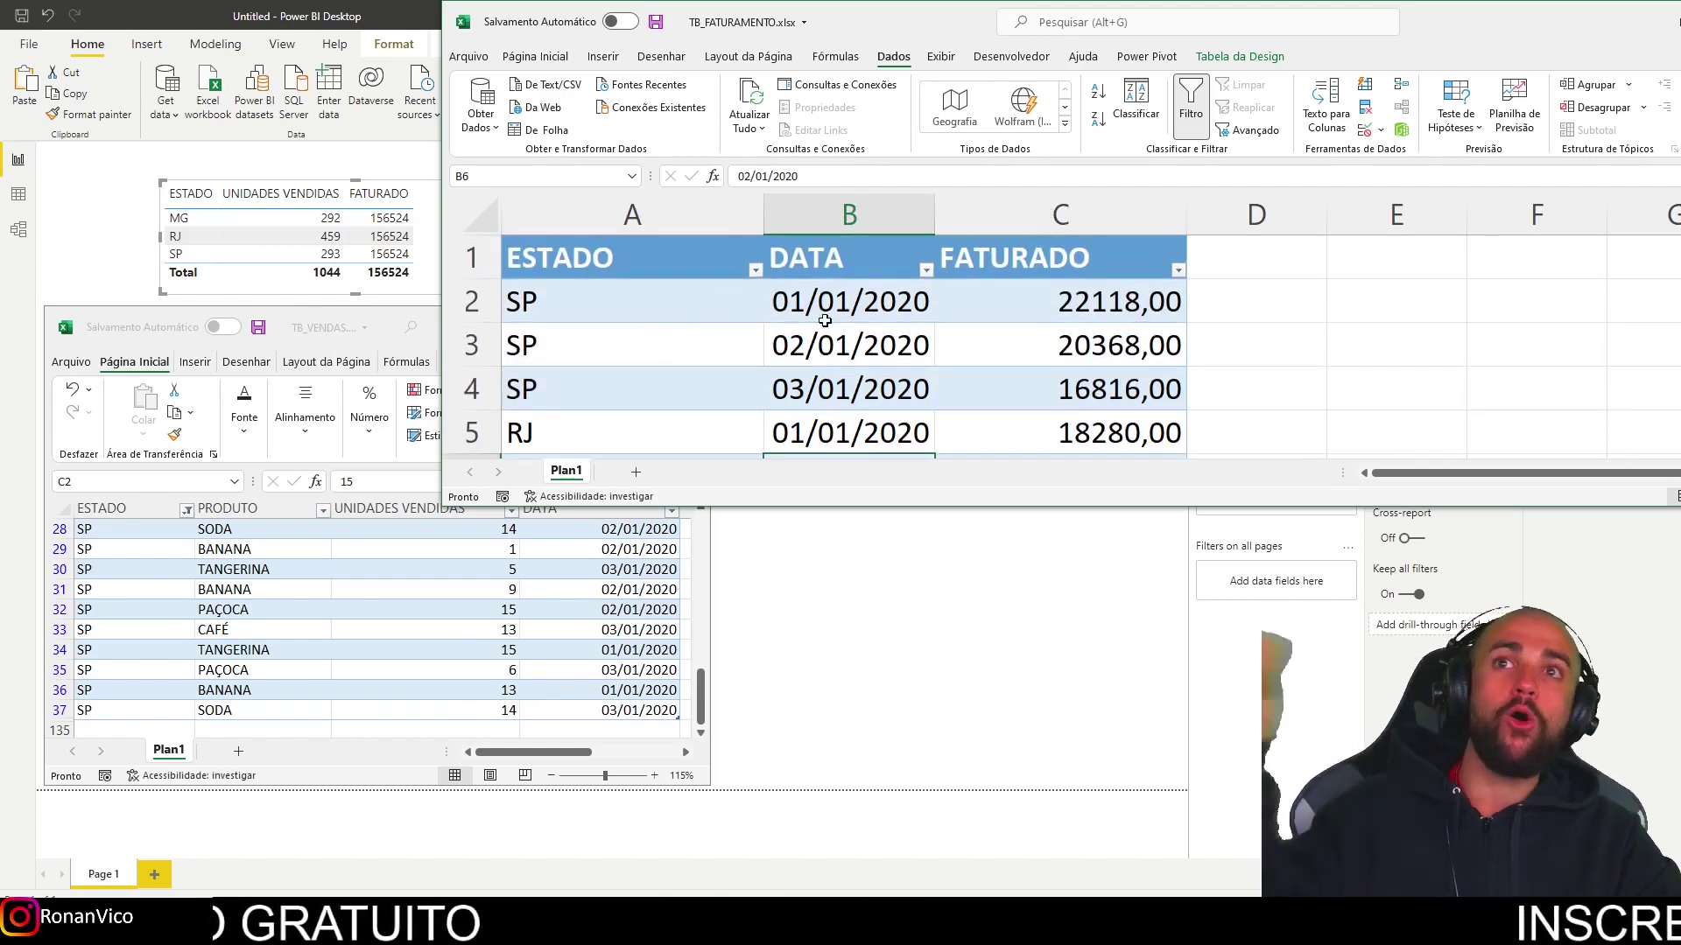
left_click(1069, 315)
key("ctrl+shift+Down")
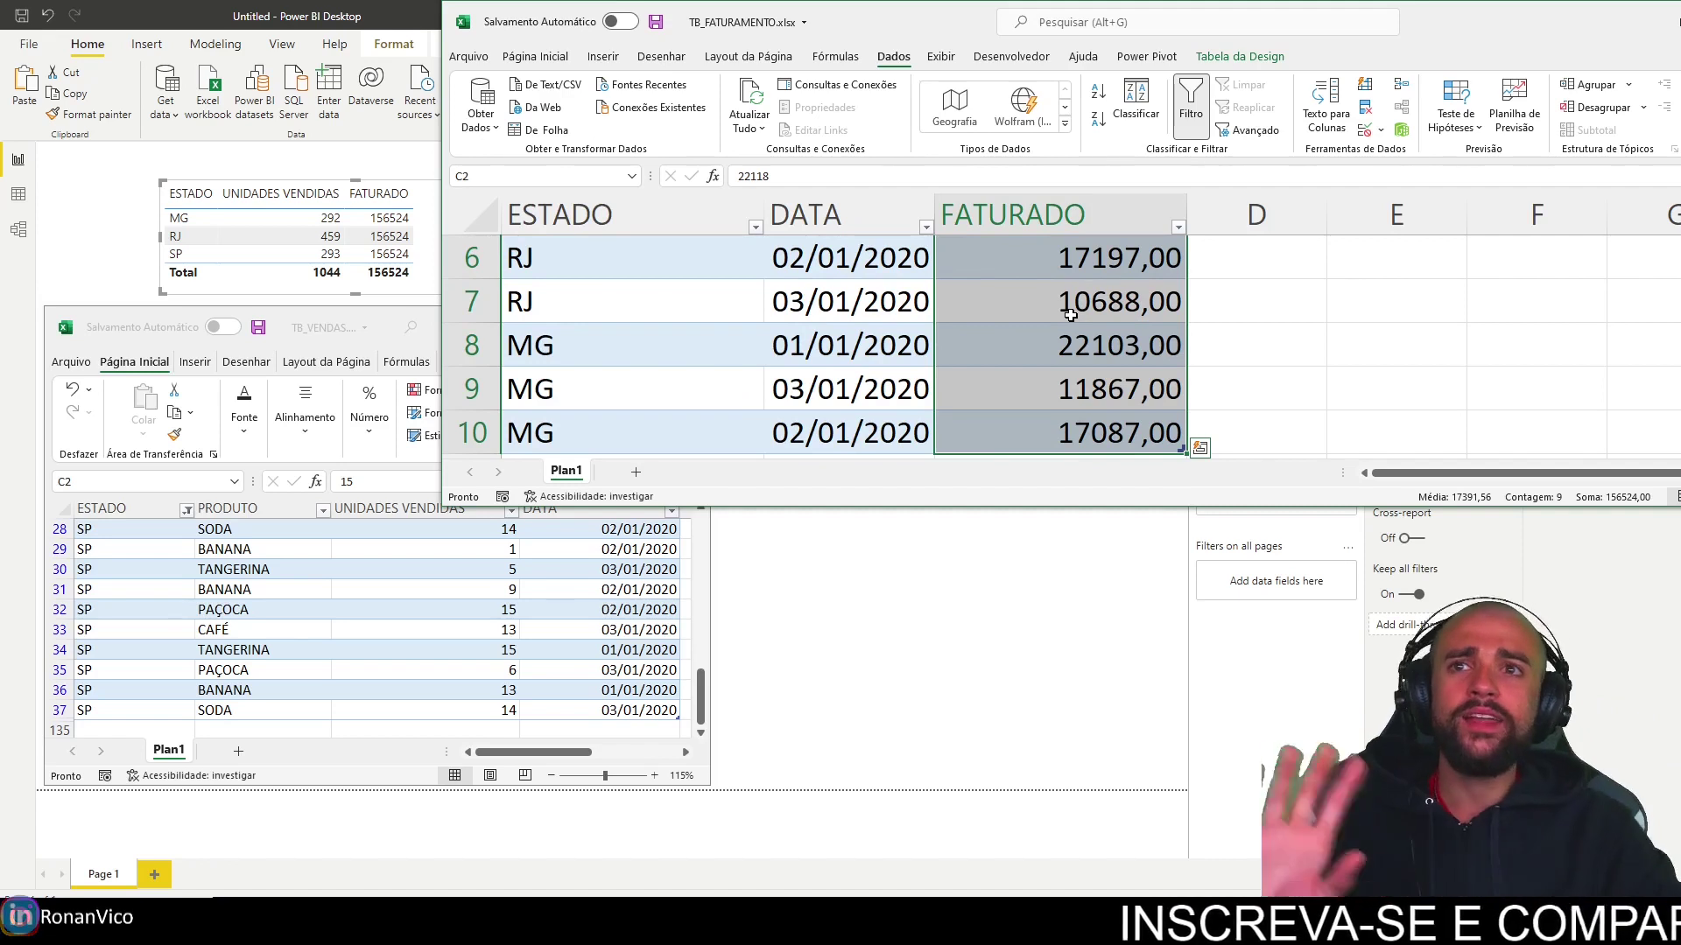
Narrow the lower table visual in the Power BI report to fit its columns and bring TB_FATURAMENTO.xlsx back in front
left_click(933, 711)
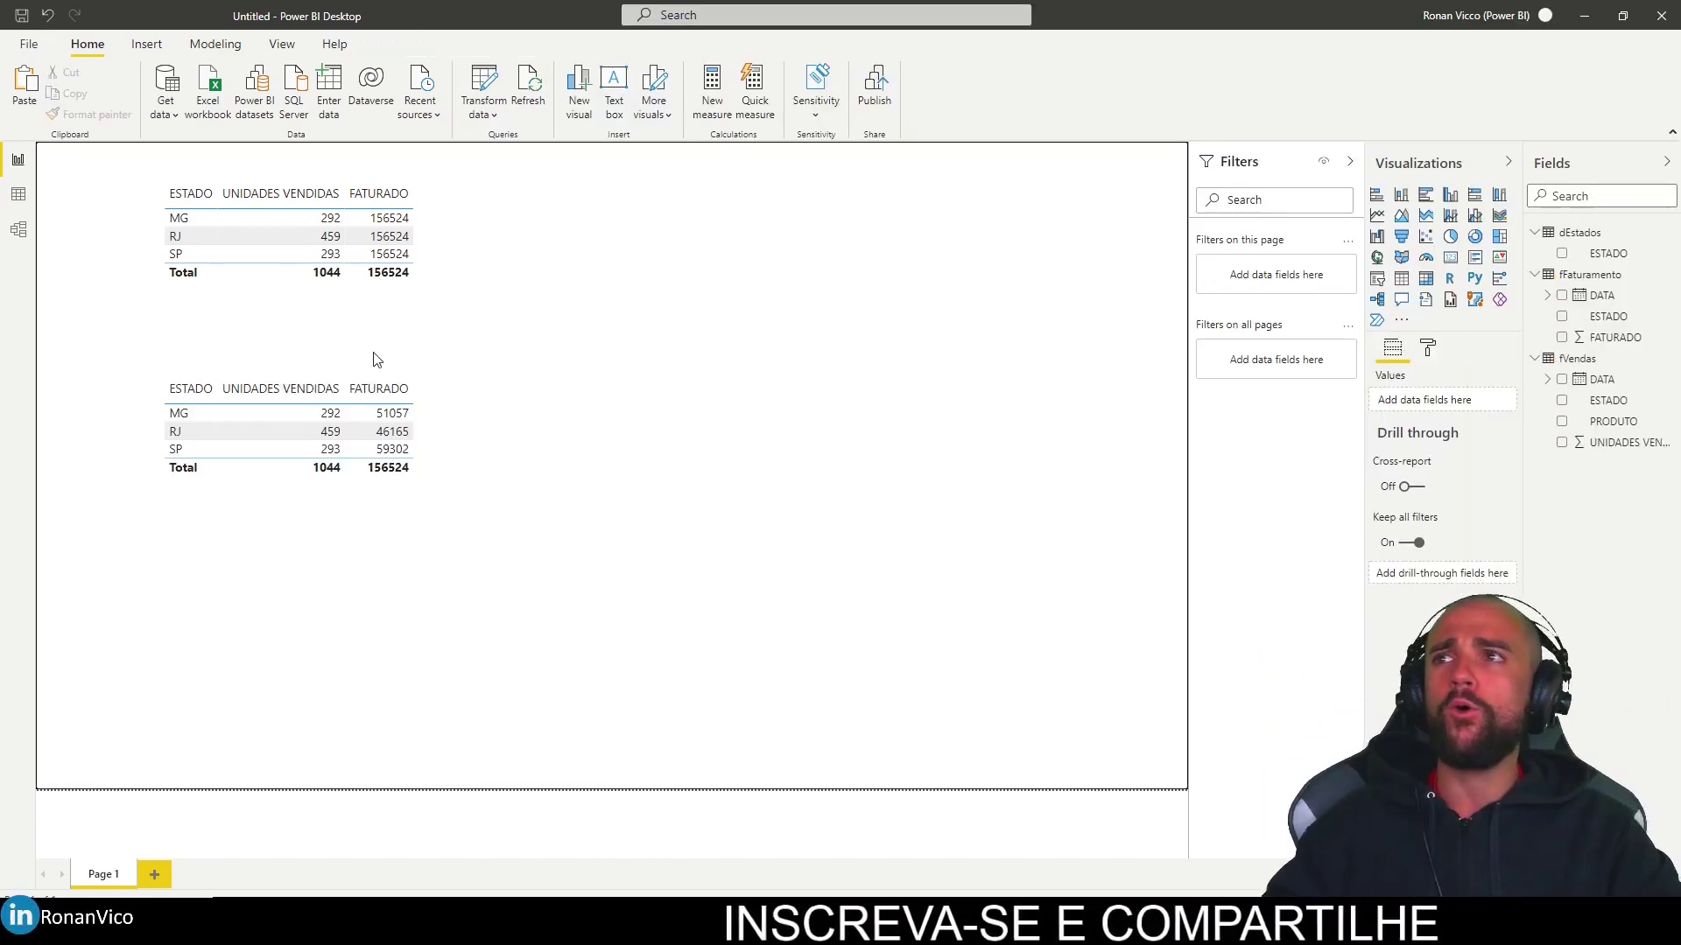
left_click(538, 439)
left_click_drag(552, 431, 441, 431)
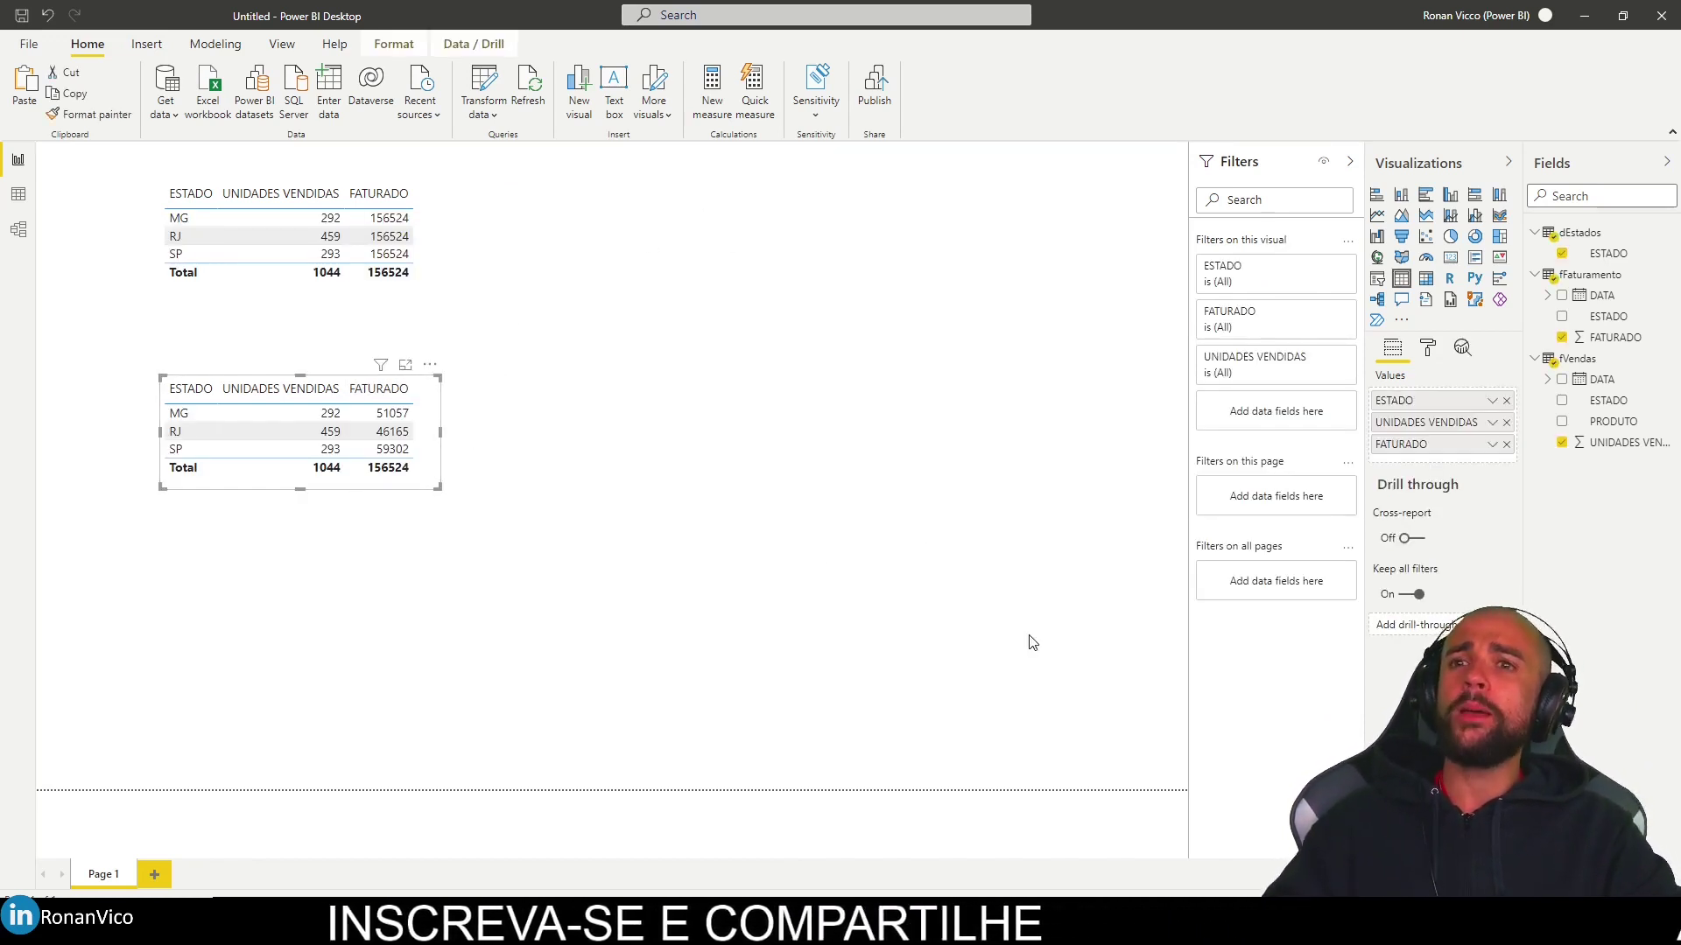
key("alt+Tab")
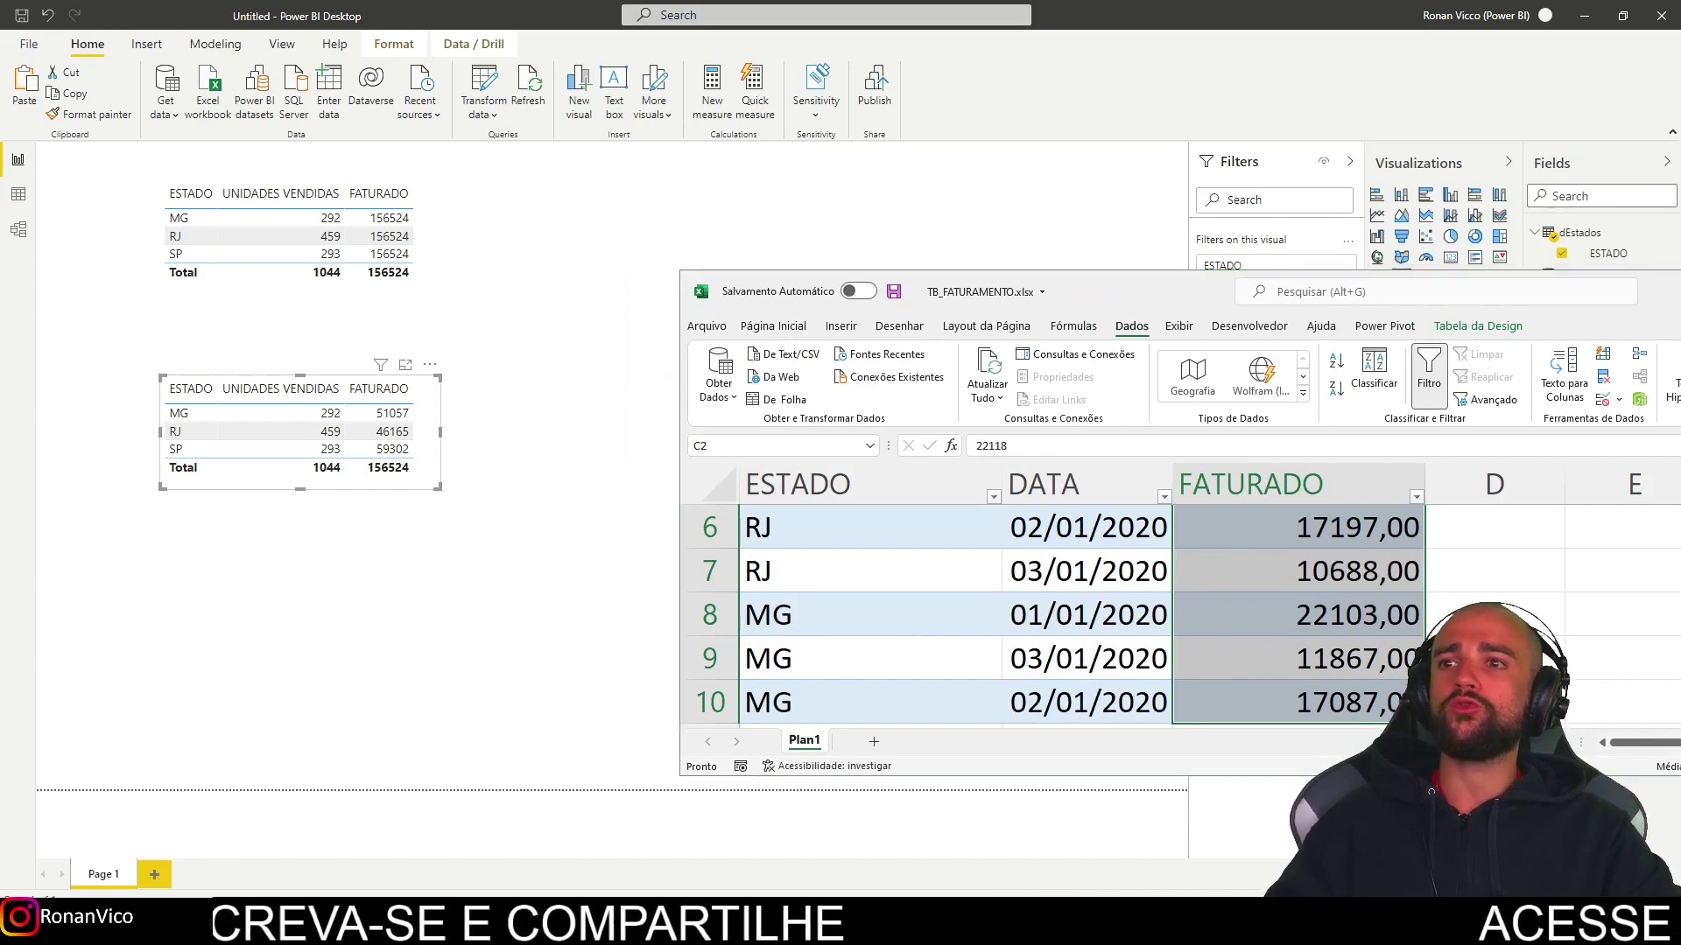
Switch back to Power BI, examine how dEstados relates to fFaturamento and fVendas in the model diagram, and return to the report
left_click(707, 889)
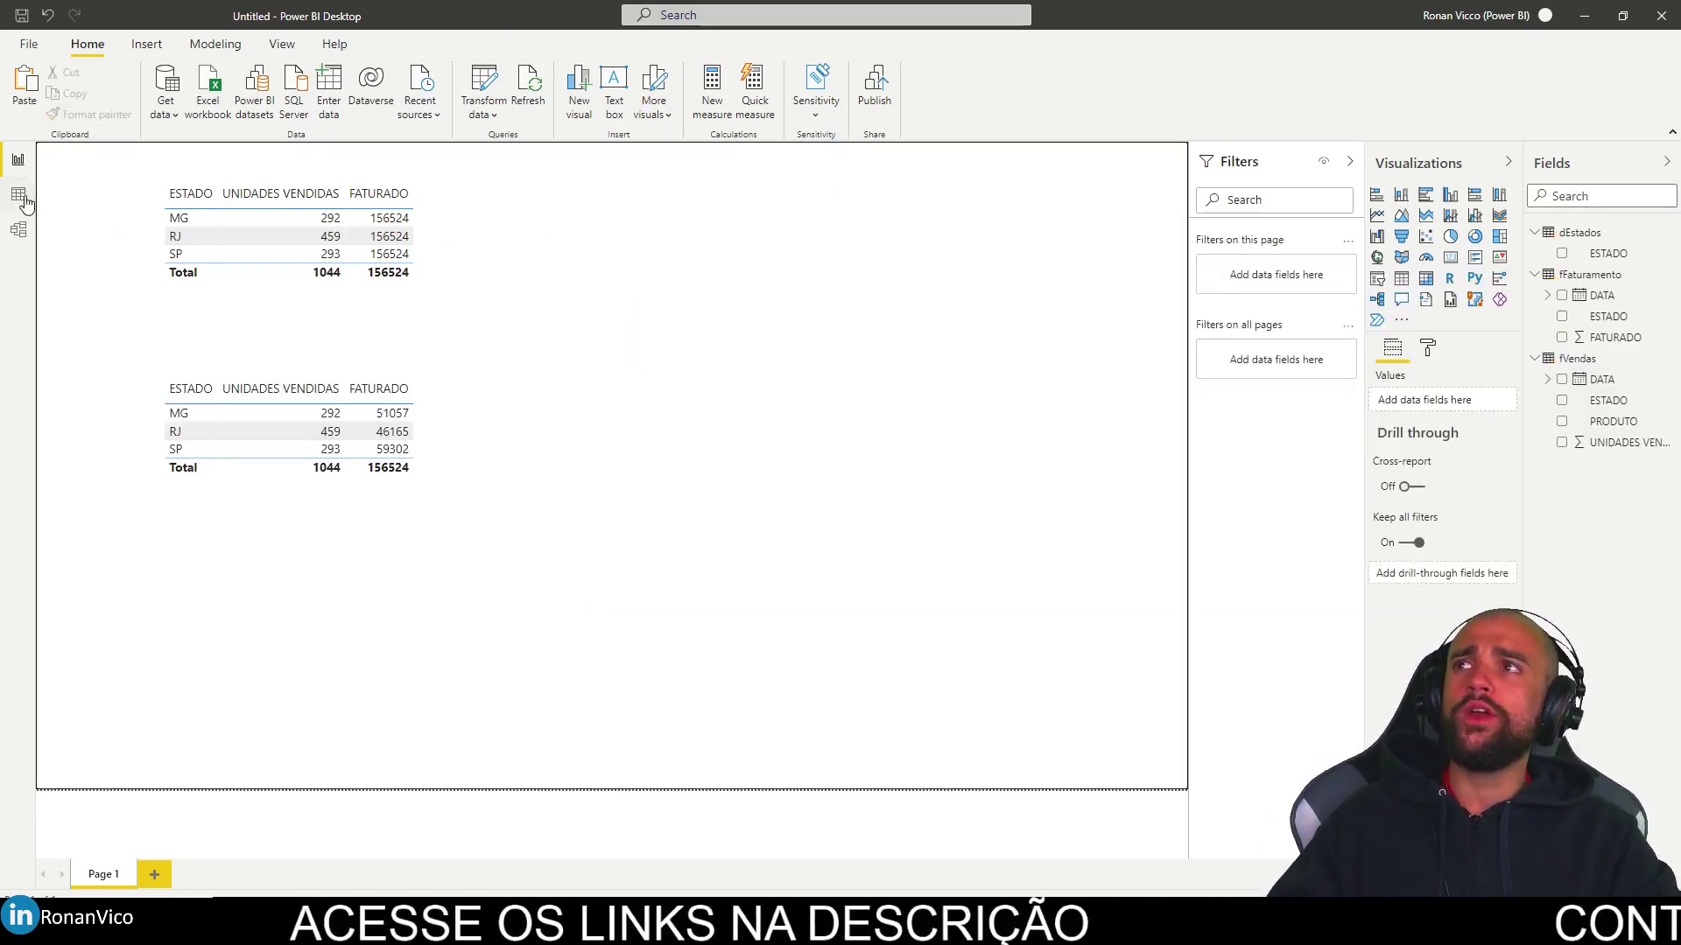
left_click(18, 194)
left_click(19, 159)
left_click(19, 229)
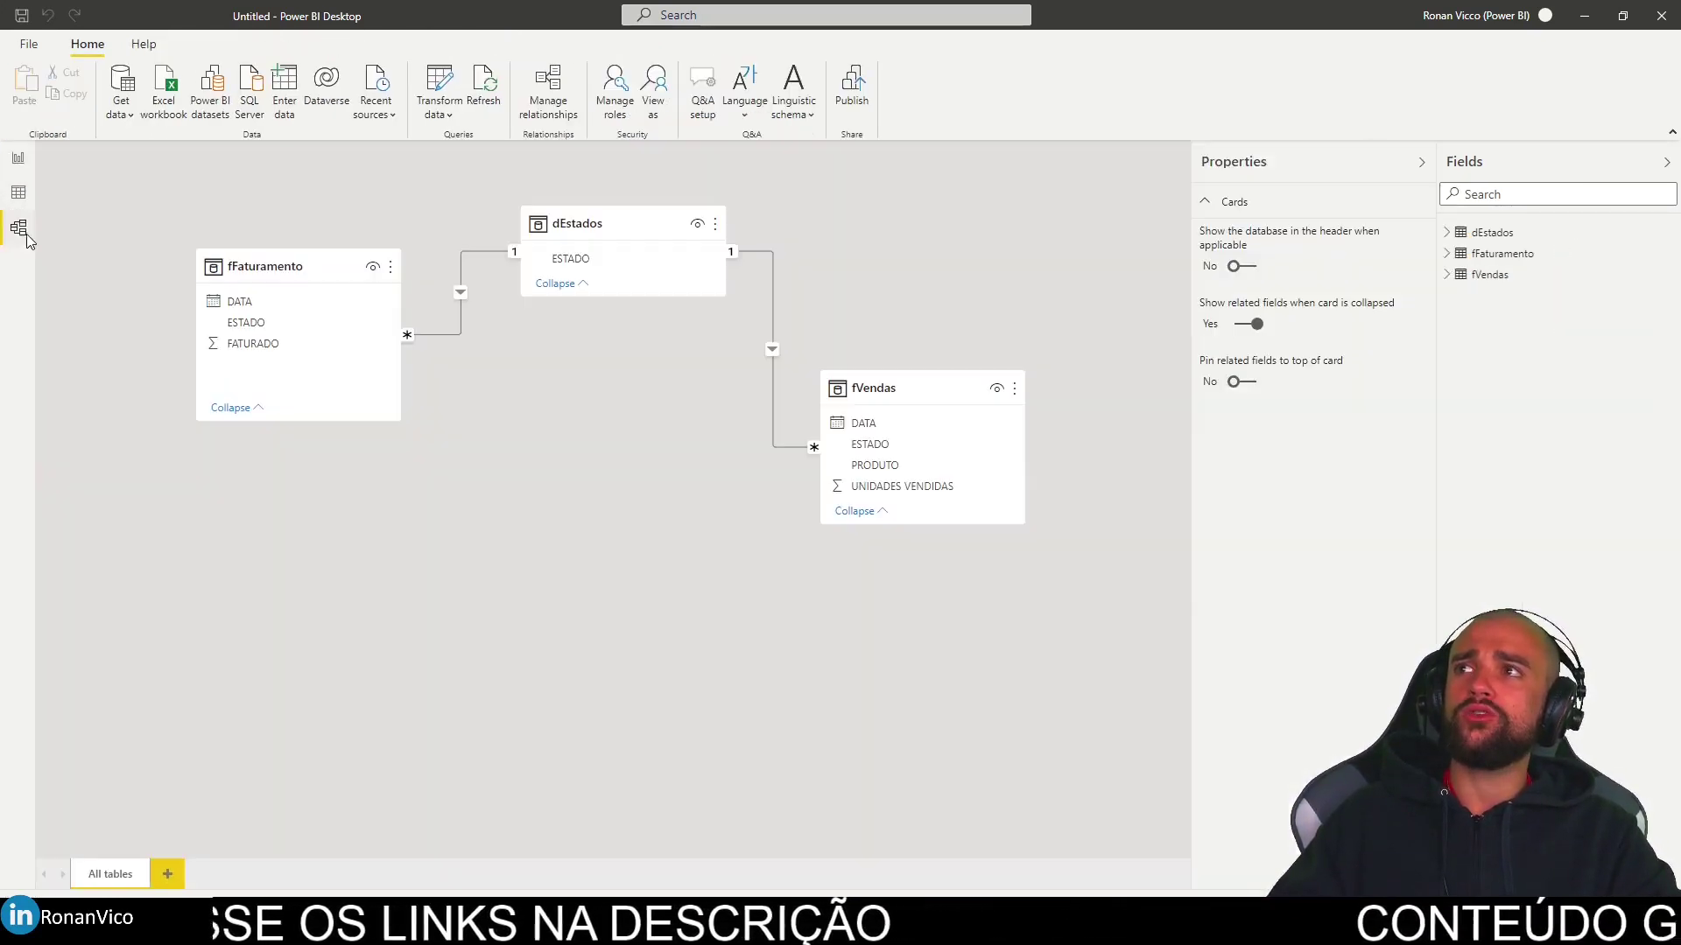
left_click(1492, 236)
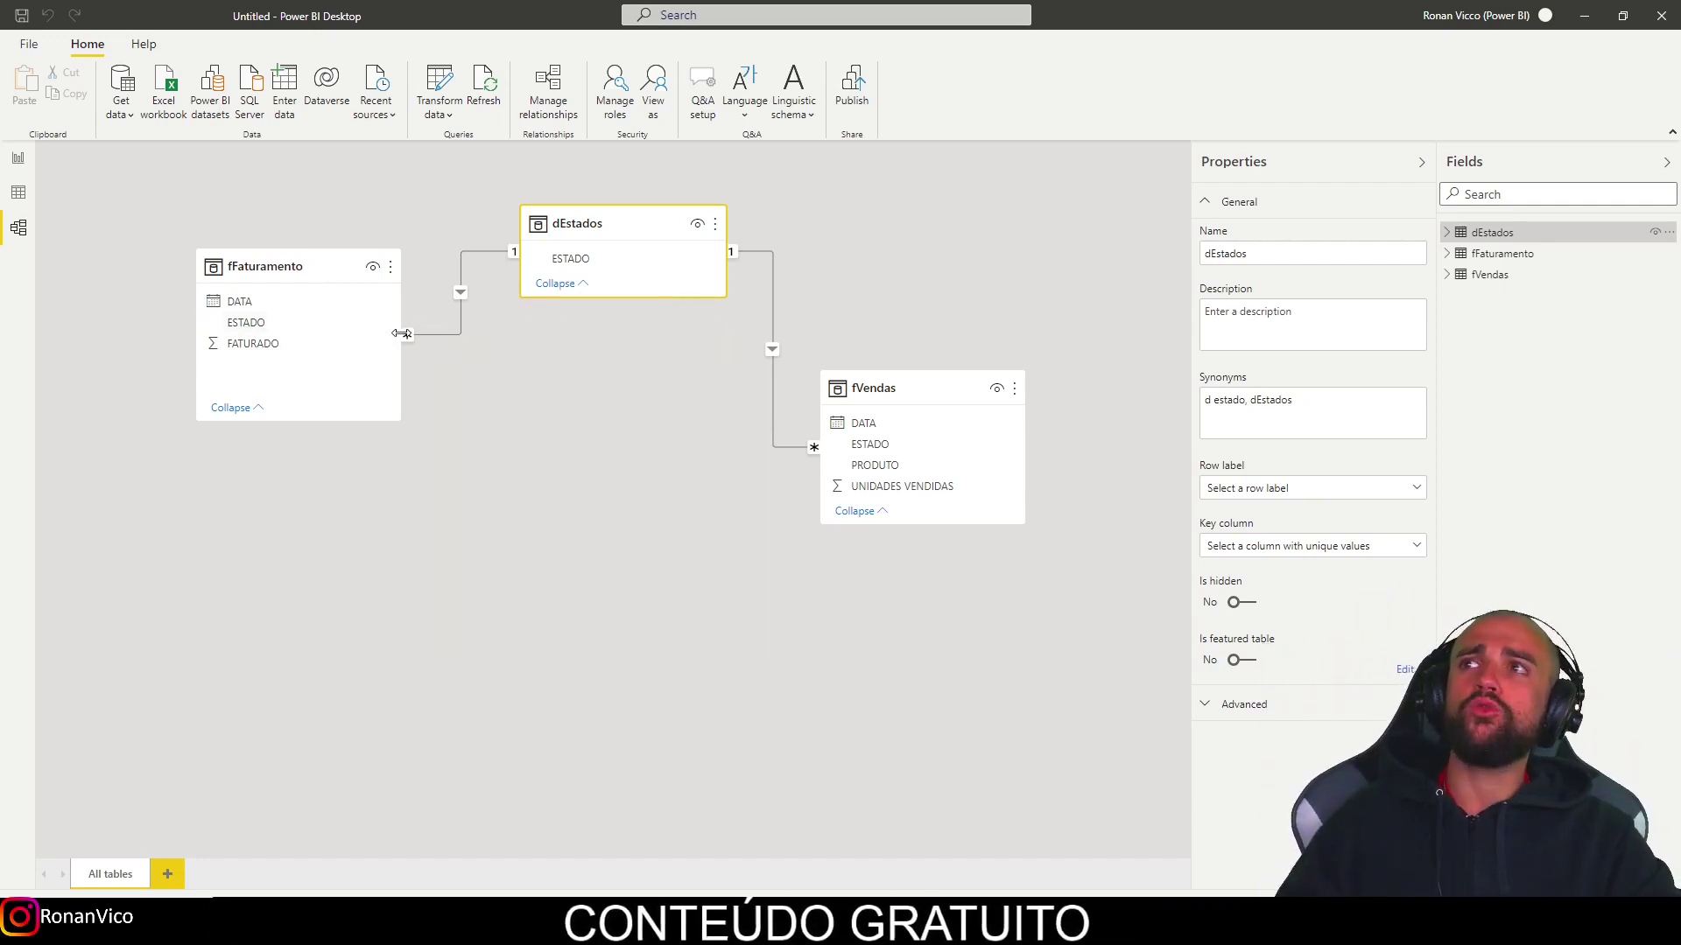
left_click(26, 168)
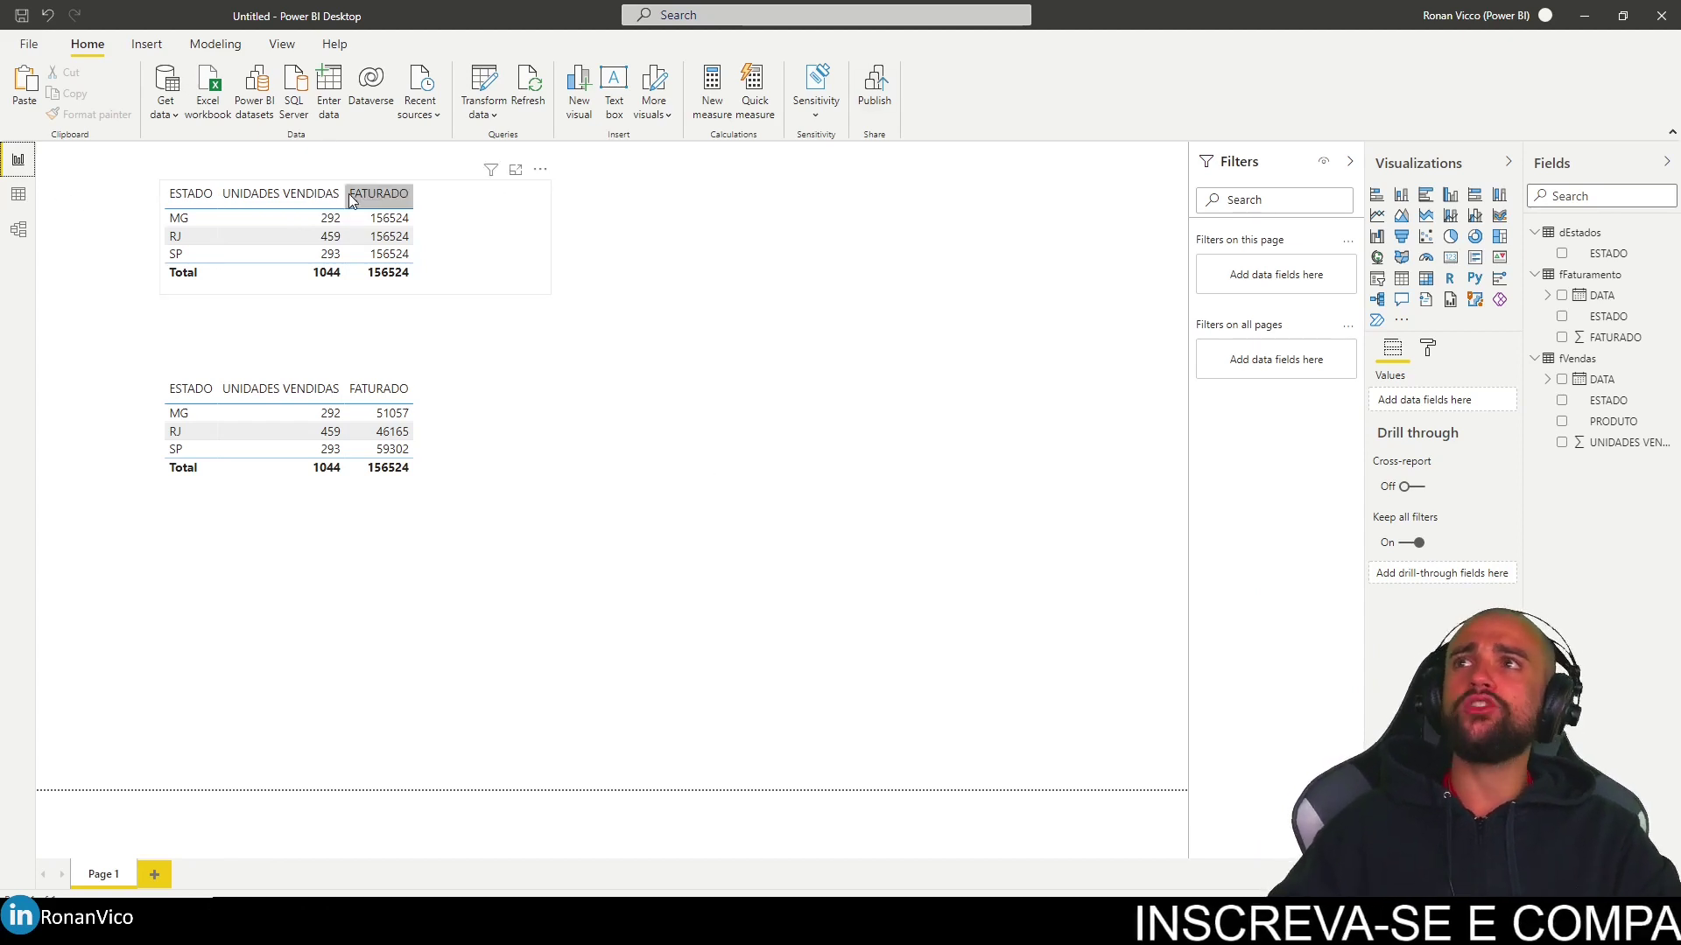
Compare the dEstados and fVendas queries in Power Query Editor, then return to the report and select the upper table visual
left_click(484, 115)
left_click(483, 139)
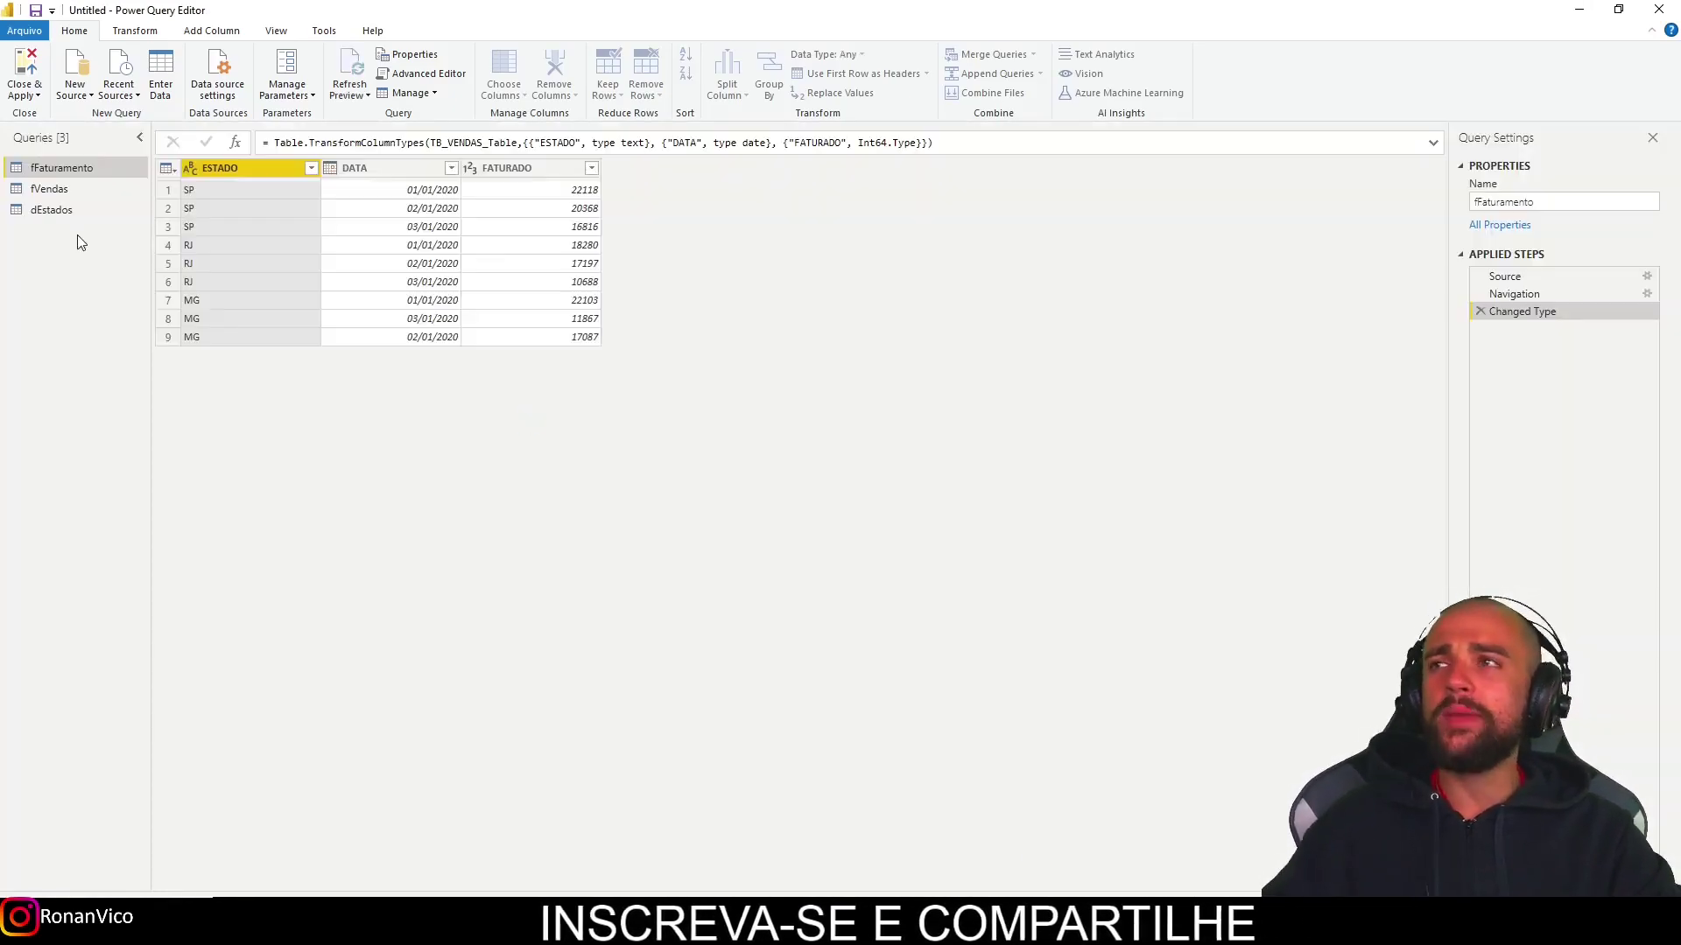
left_click(119, 214)
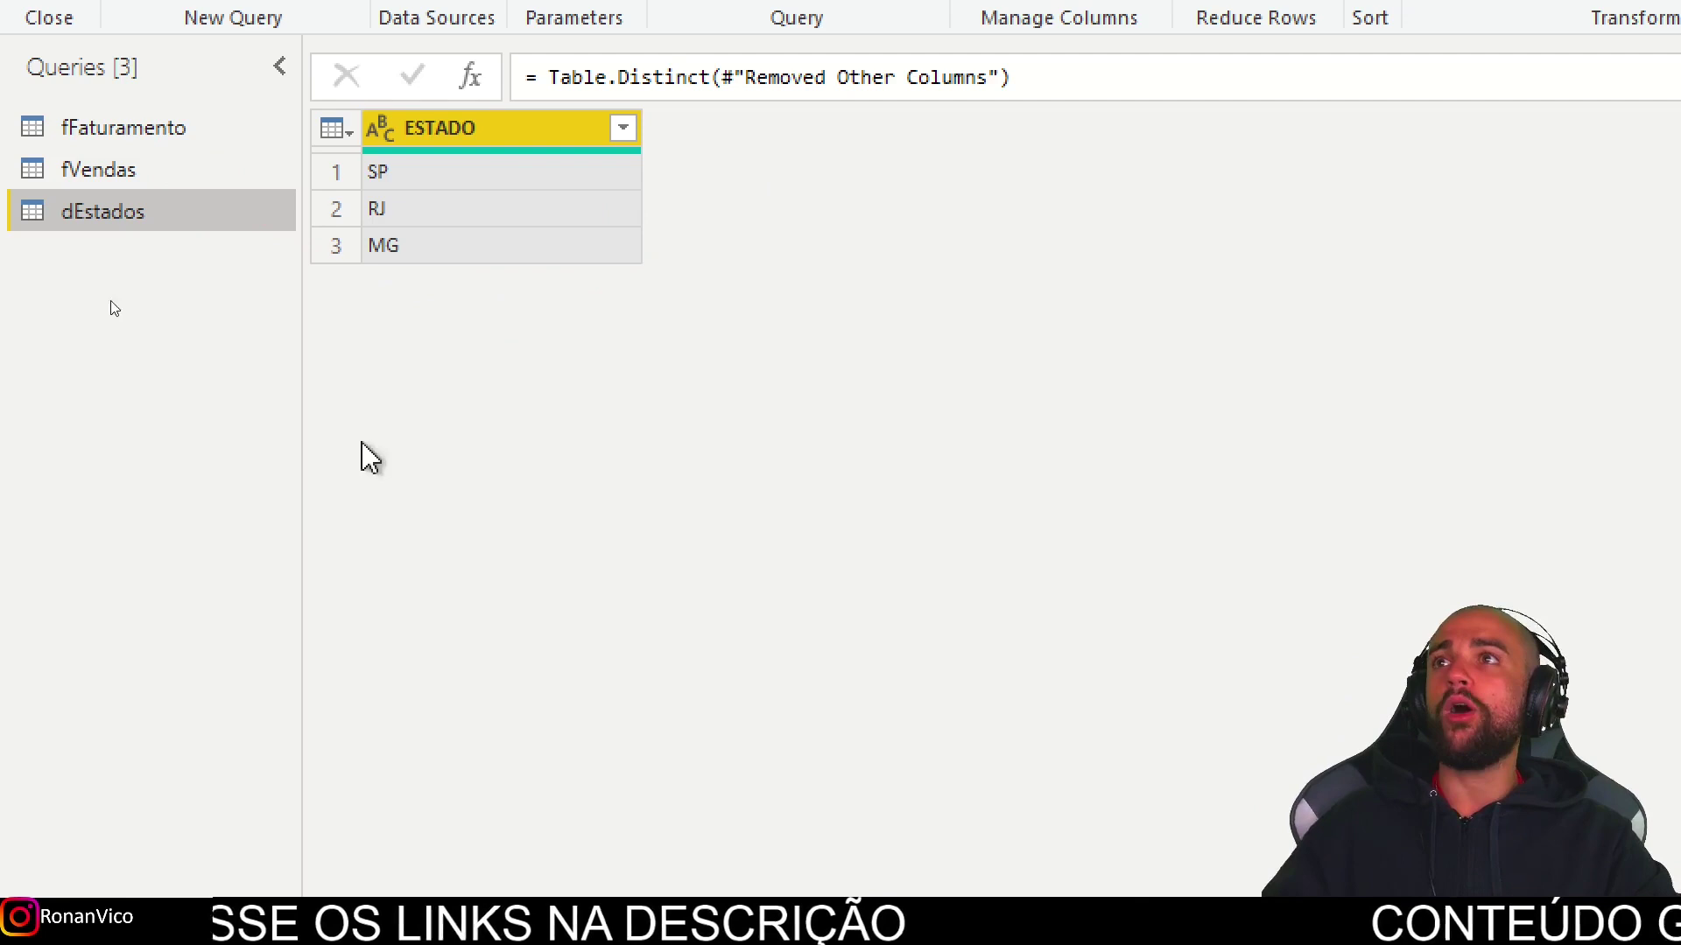
left_click(103, 175)
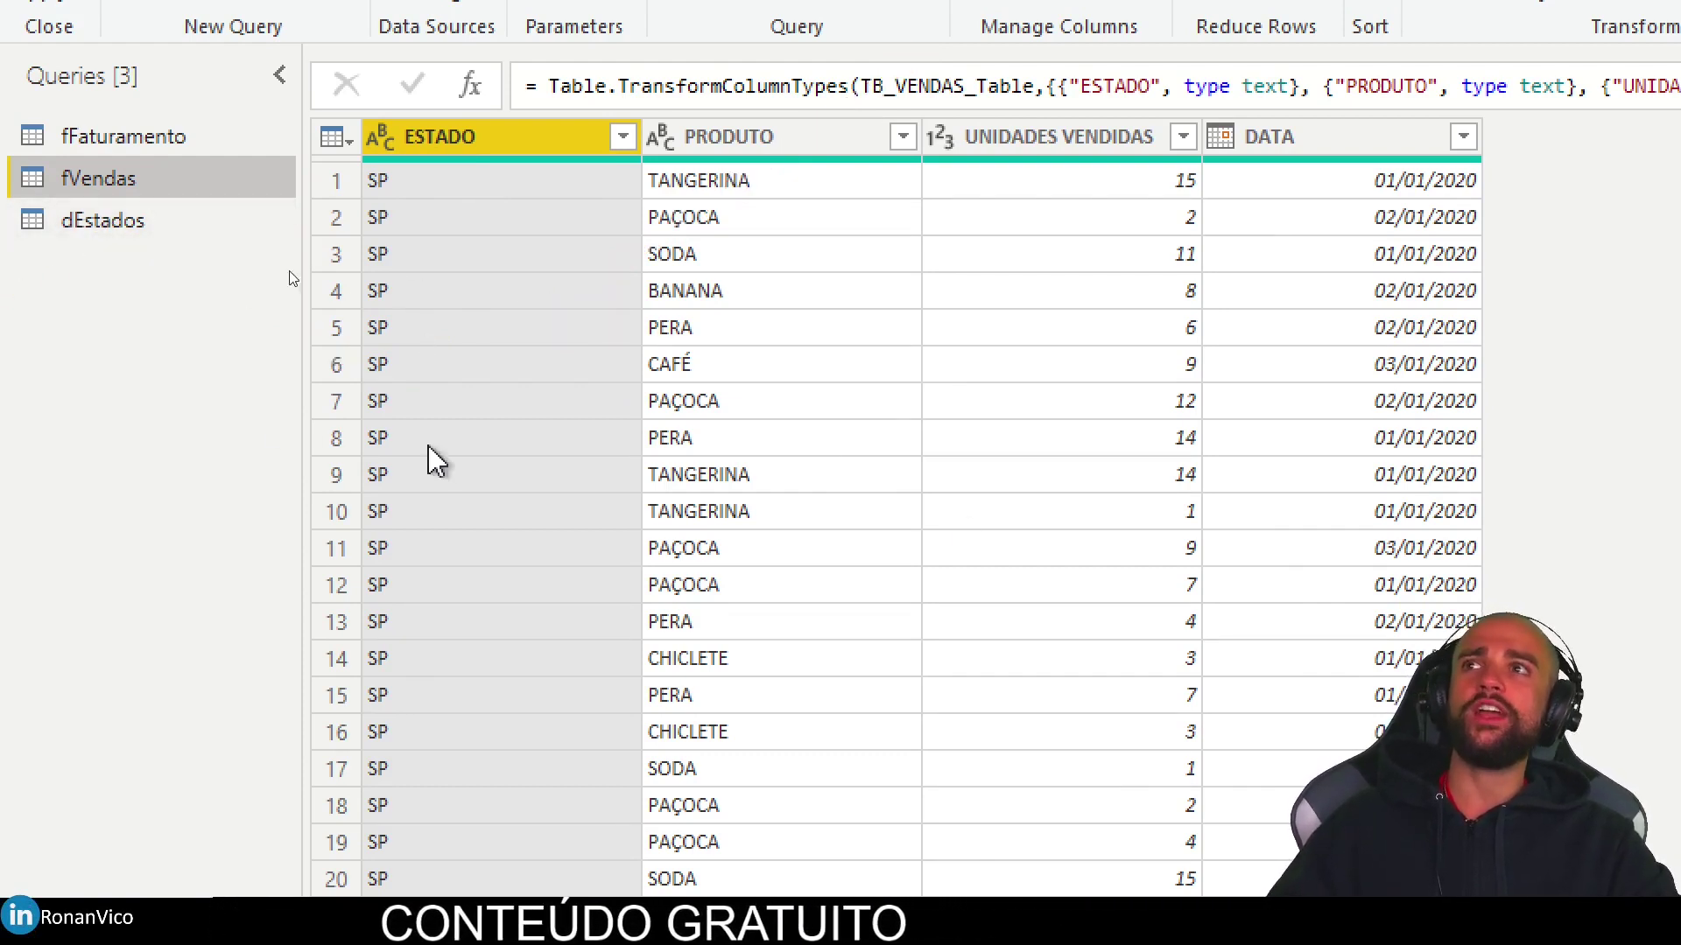
left_click(94, 214)
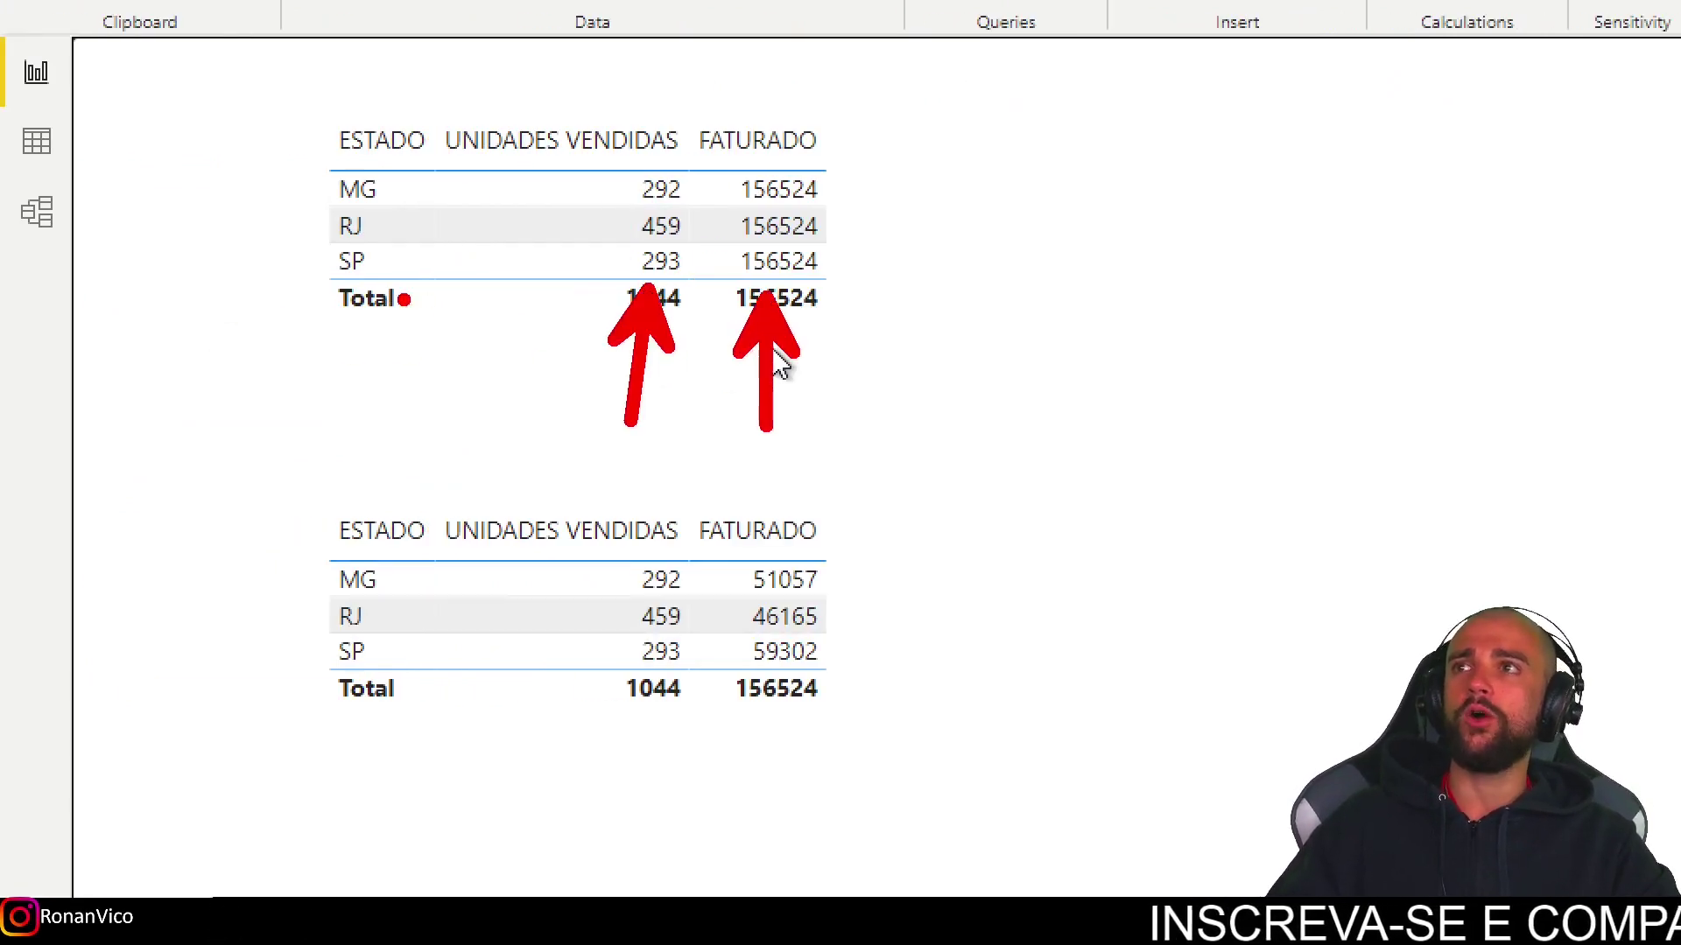
left_click(791, 333)
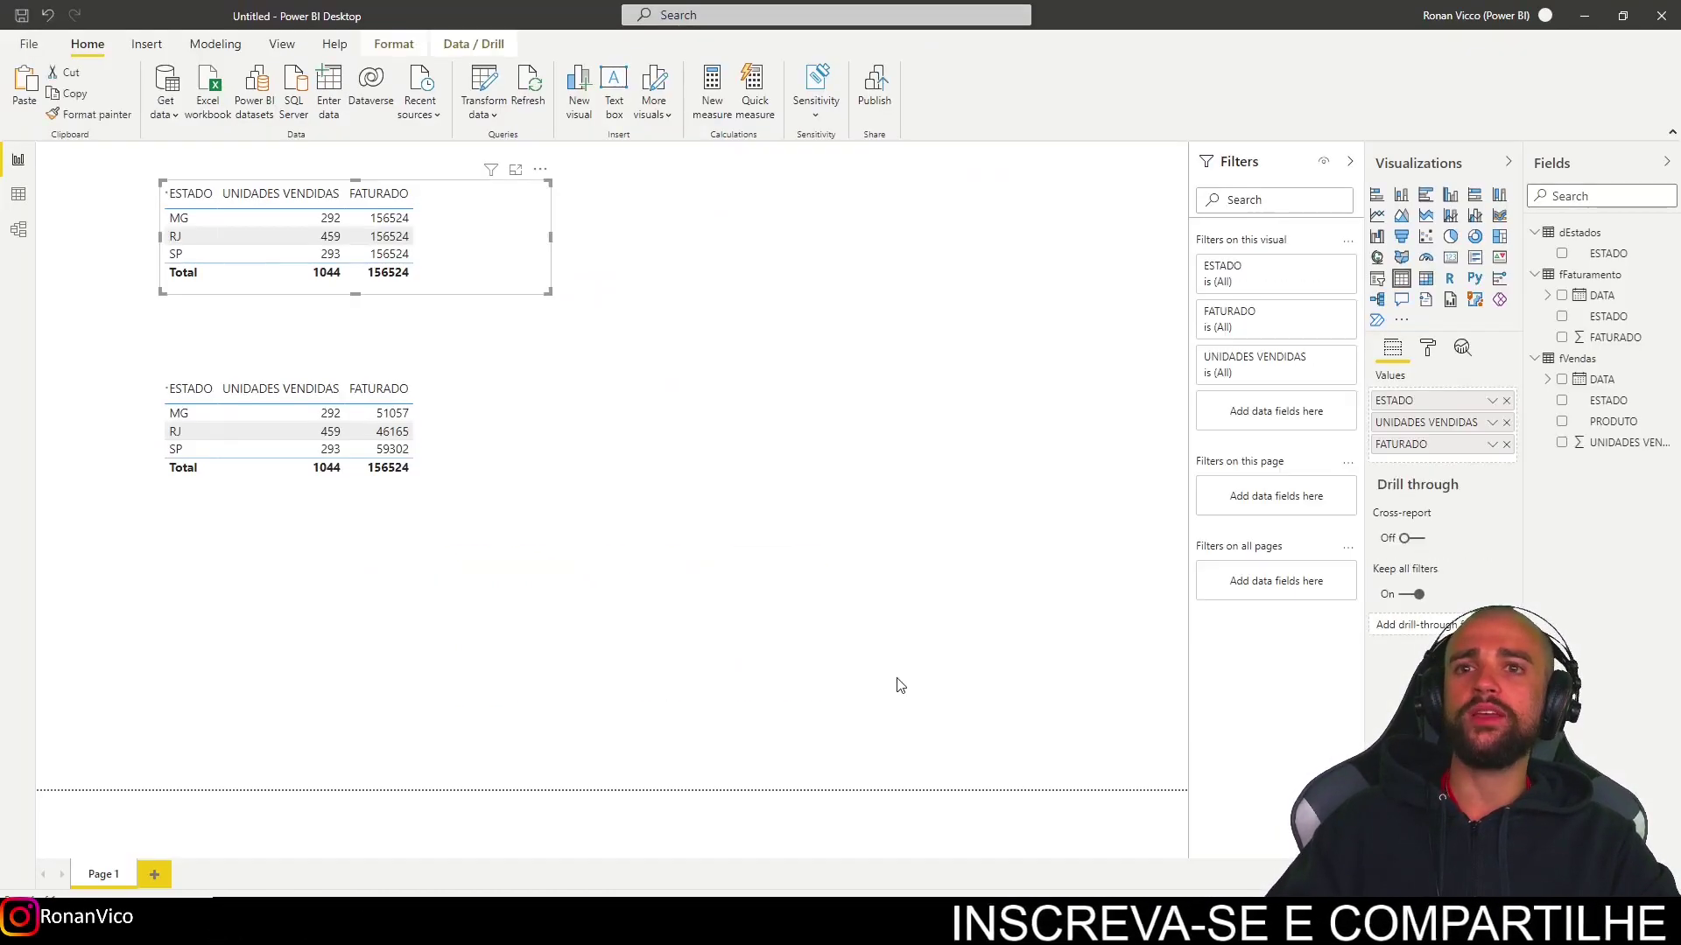